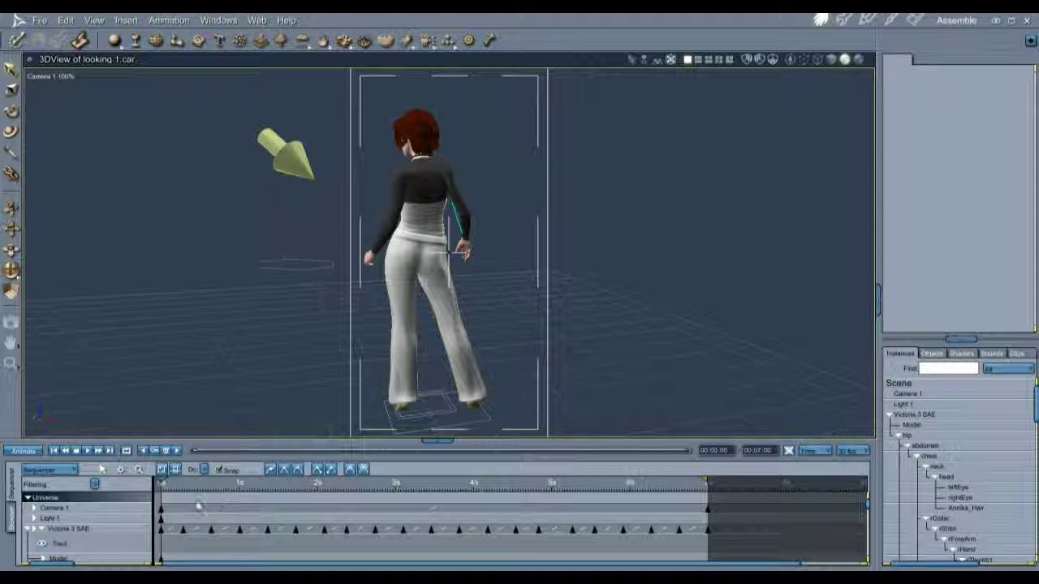
Scrub through the character's animation, and review the rendering and output settings in the Render room.
drag(196, 451, 366, 376)
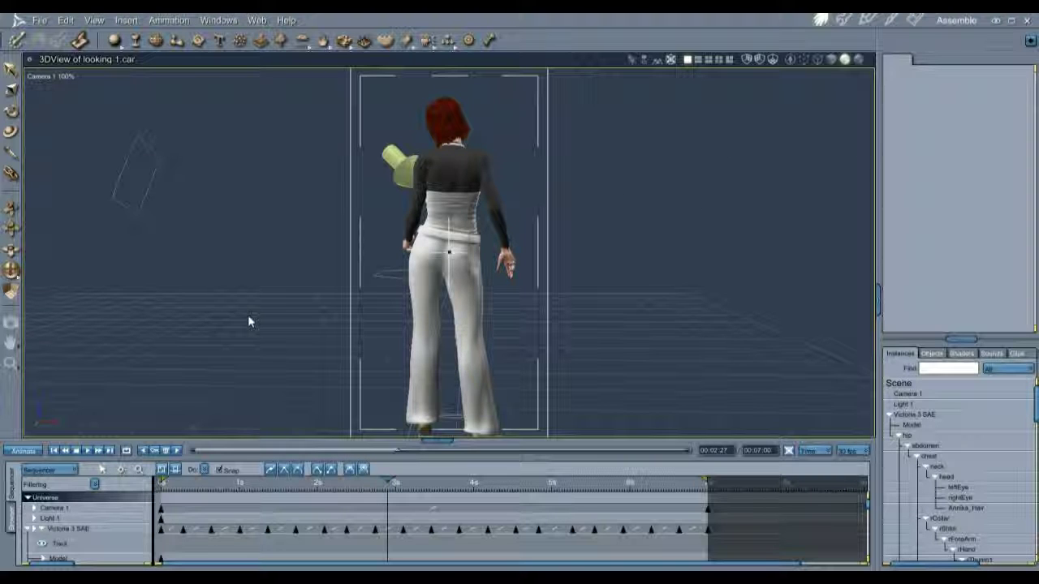
drag(397, 447, 442, 449)
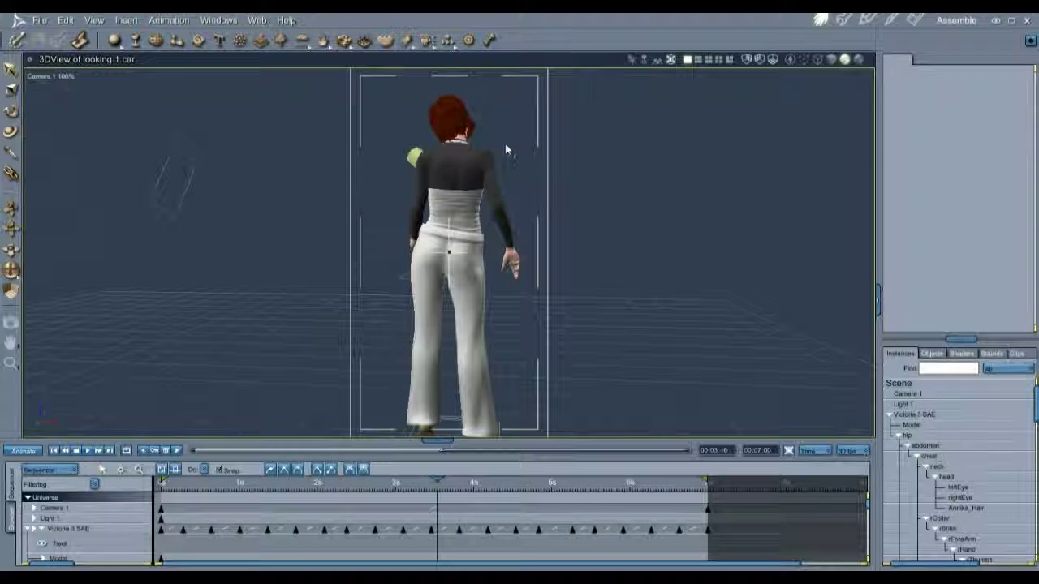
click(914, 21)
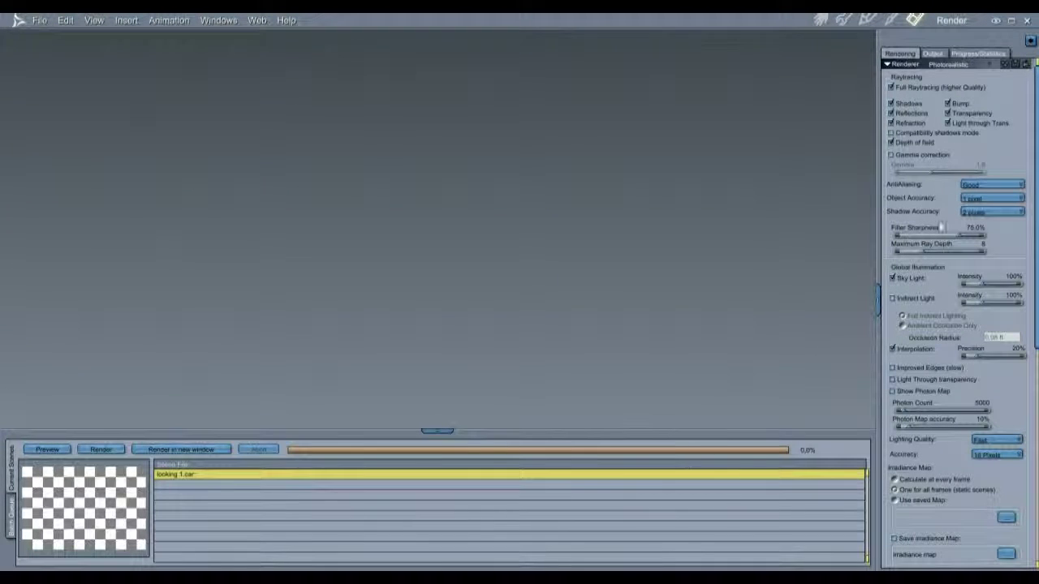
click(933, 53)
click(899, 53)
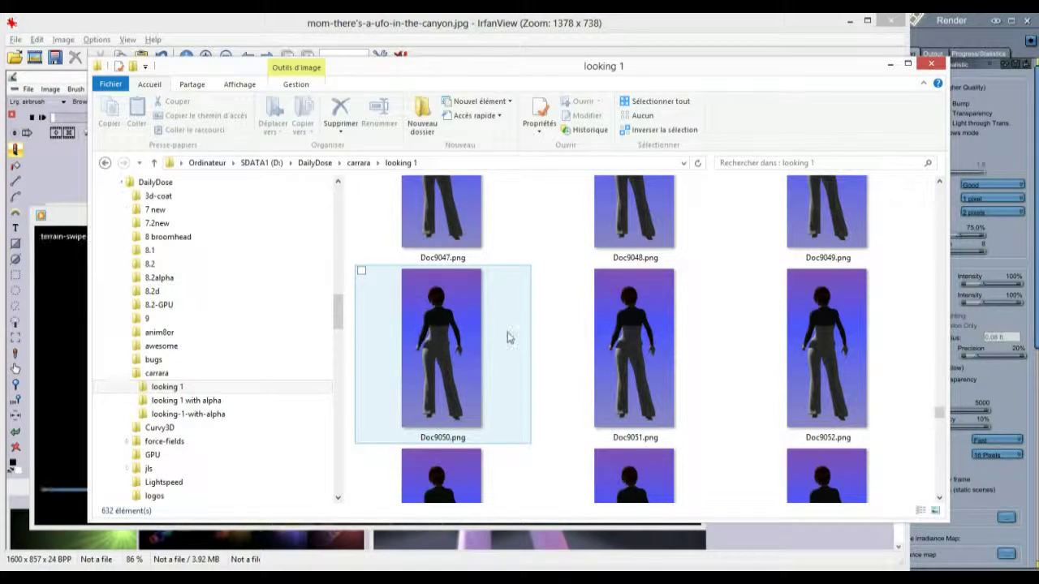
In the file window showing the looking 1 folder, narrow the folder tree to give the thumbnails more room.
click(462, 341)
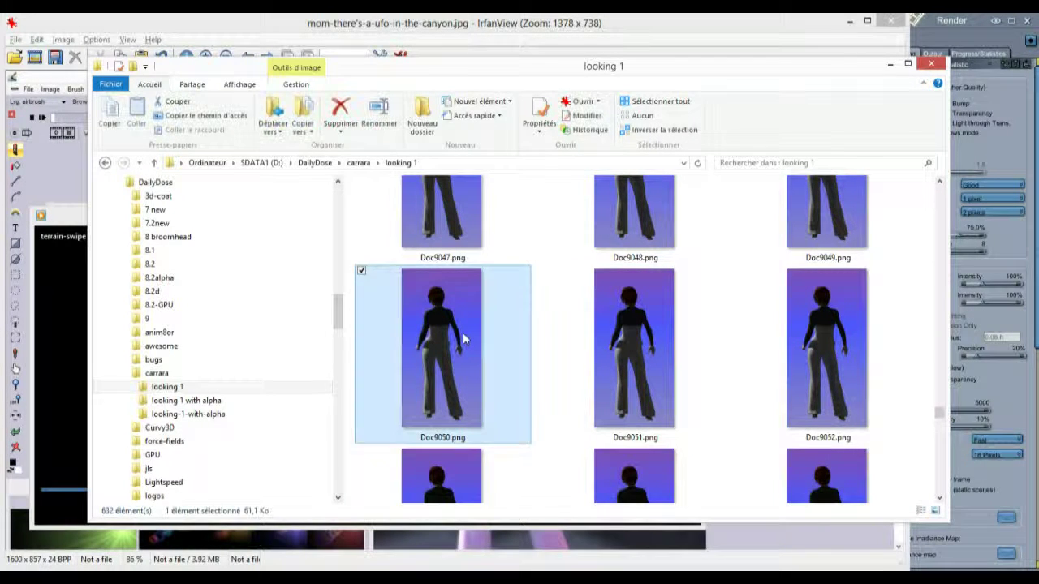
scroll(461, 341, up, 5)
click(341, 277)
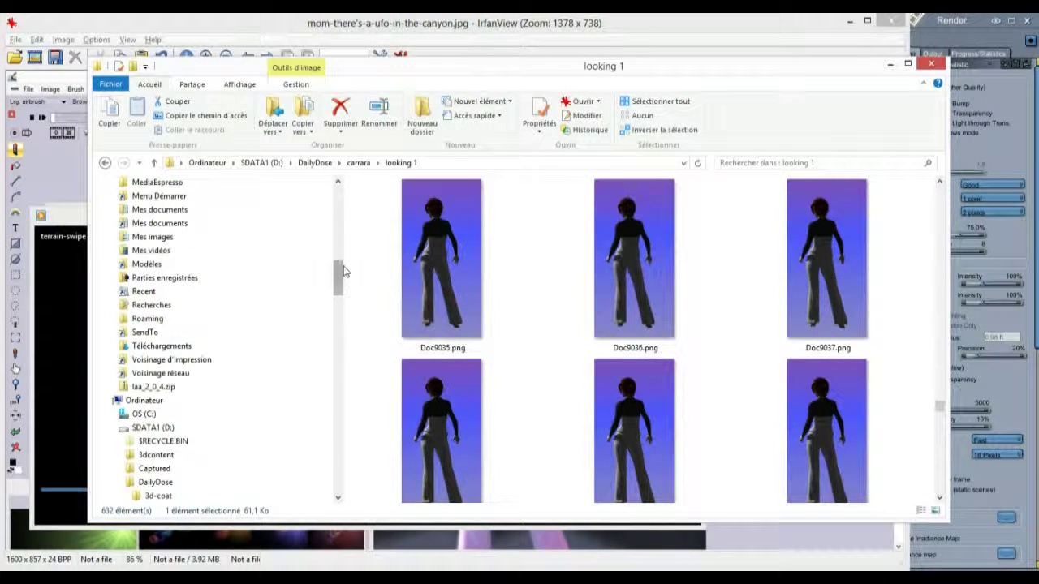
drag(344, 254, 124, 255)
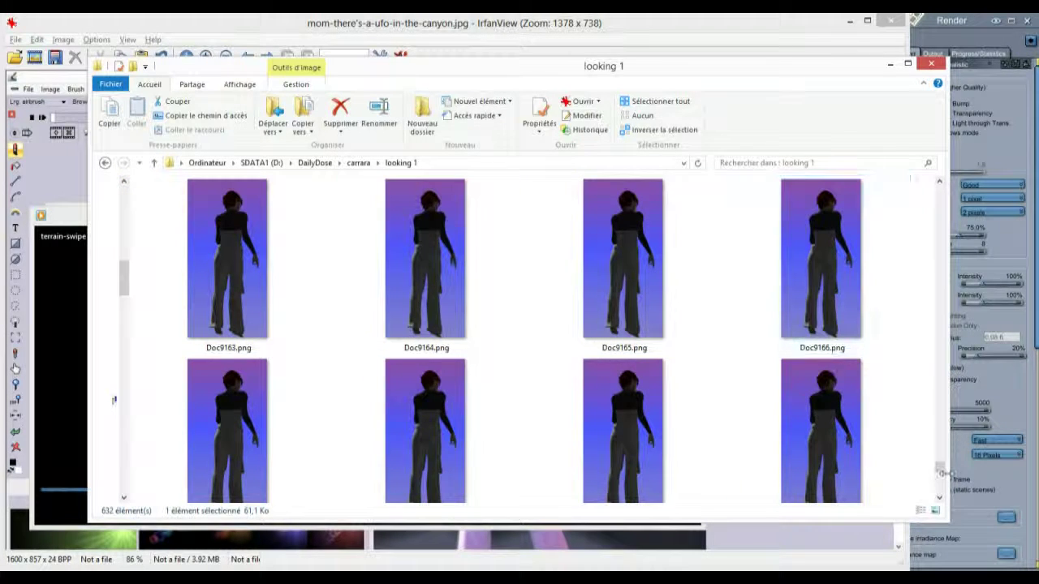
Find the coverage frame Doc7_Coverage000013.png in the folder, and view the depth frame Doc9_Depth058.png in IrfanView.
drag(938, 462, 929, 202)
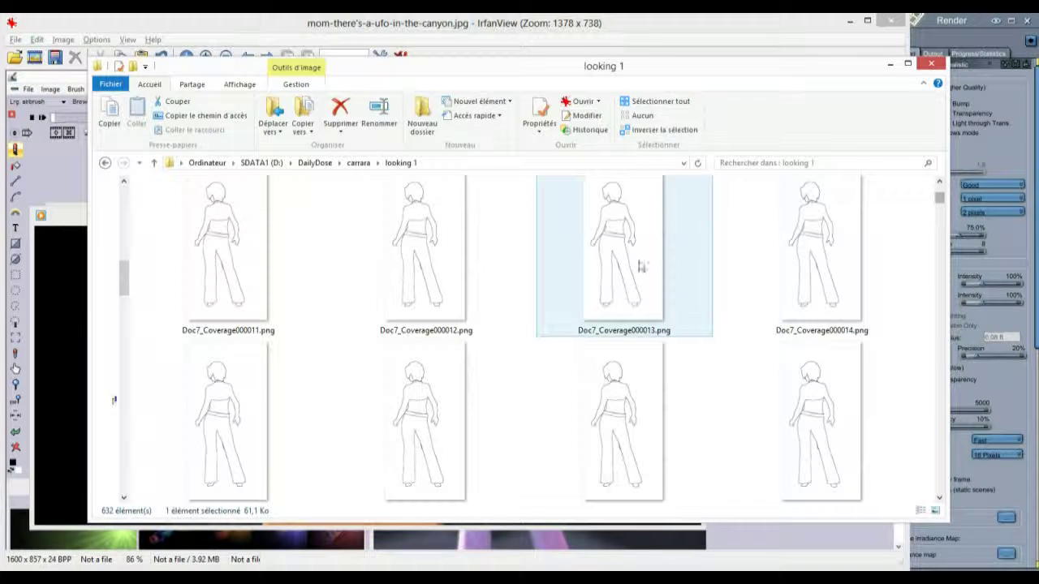
click(629, 260)
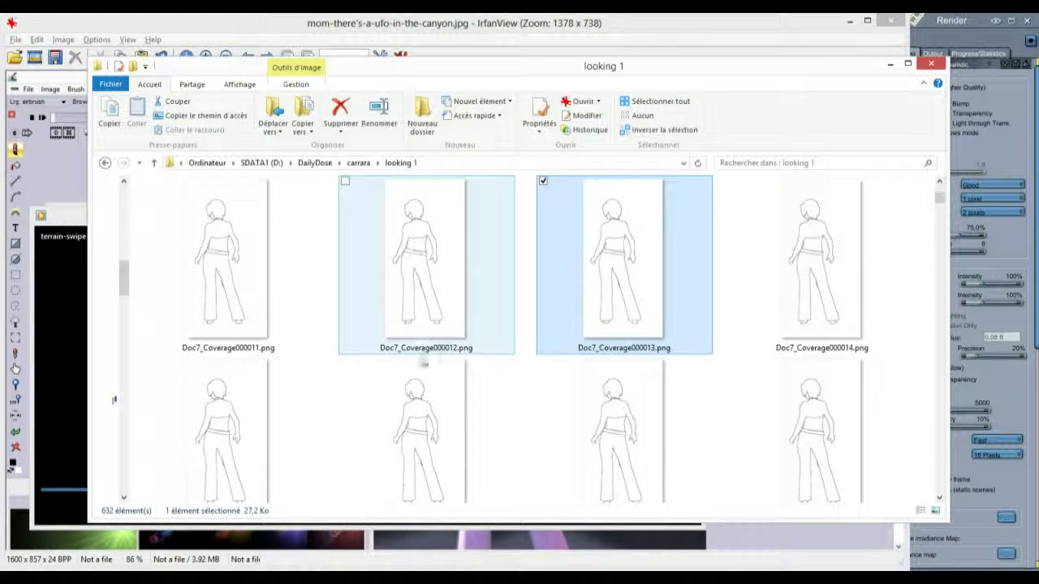
drag(940, 198, 928, 318)
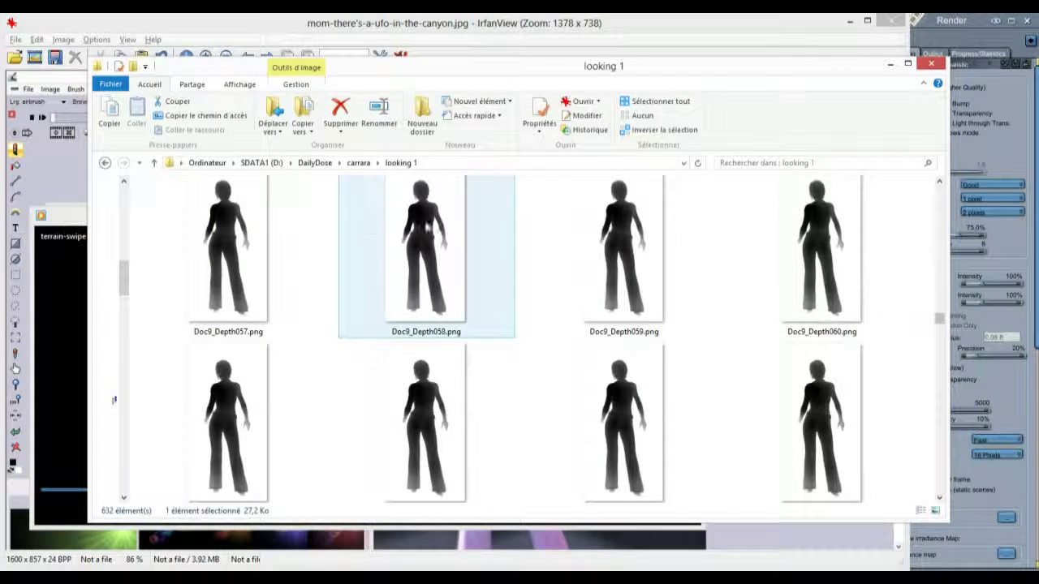
double_click(385, 247)
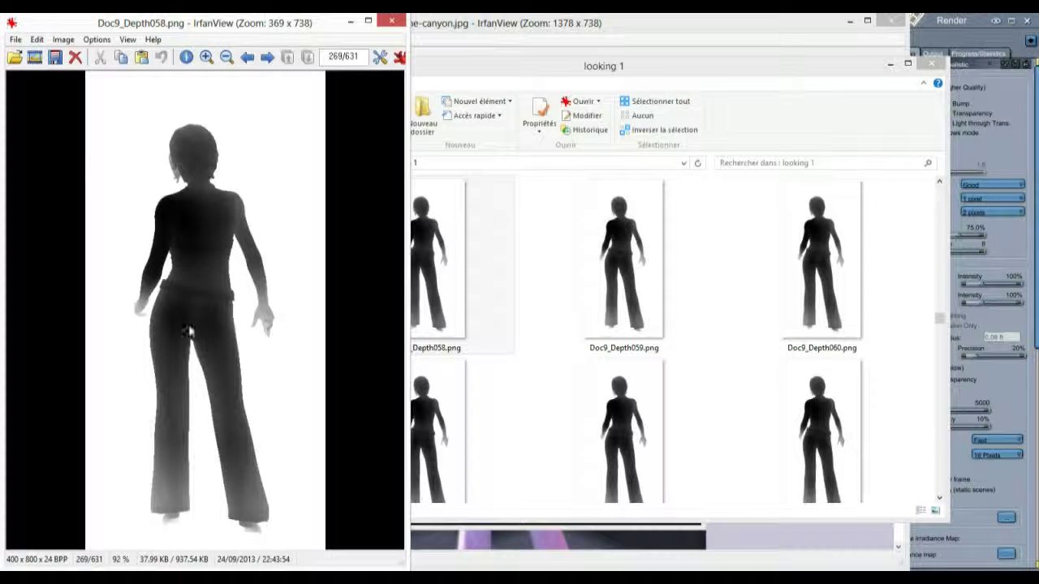
click(392, 24)
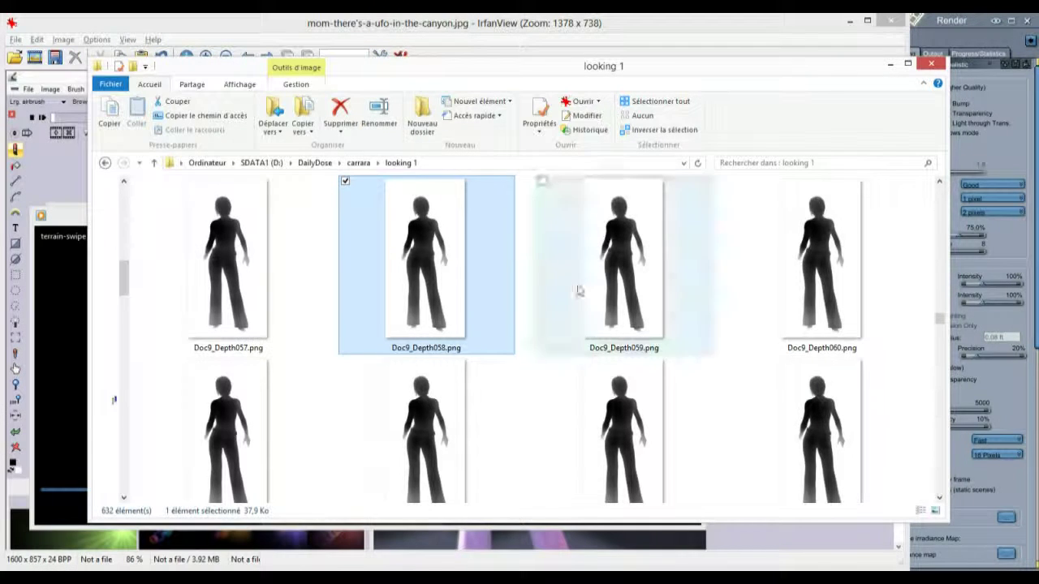
Open the rendered frame Doc9005.png in IrfanView and check its original bit depth in the image information.
scroll(734, 266, down, 3)
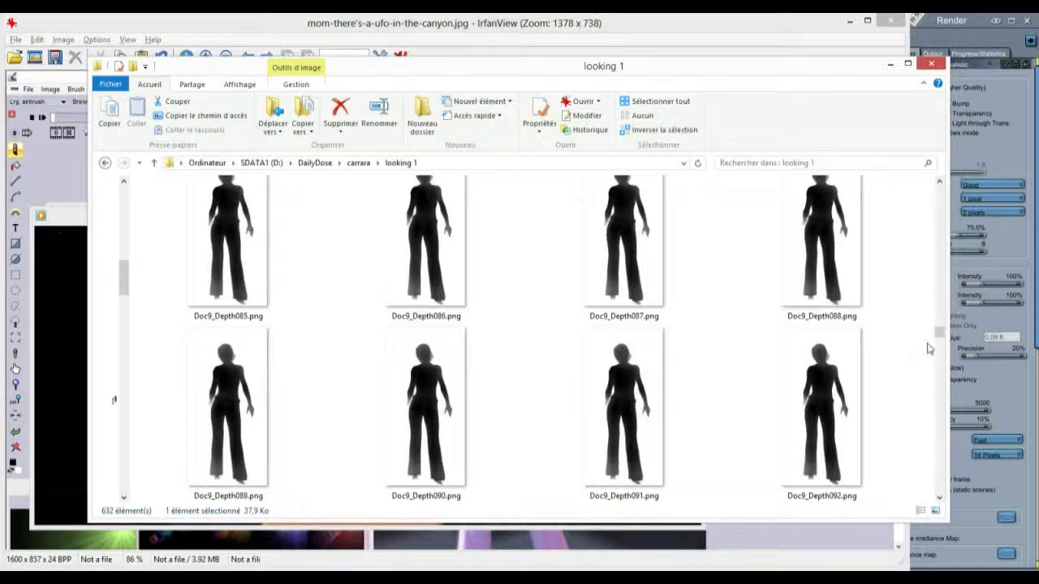
drag(938, 333, 939, 389)
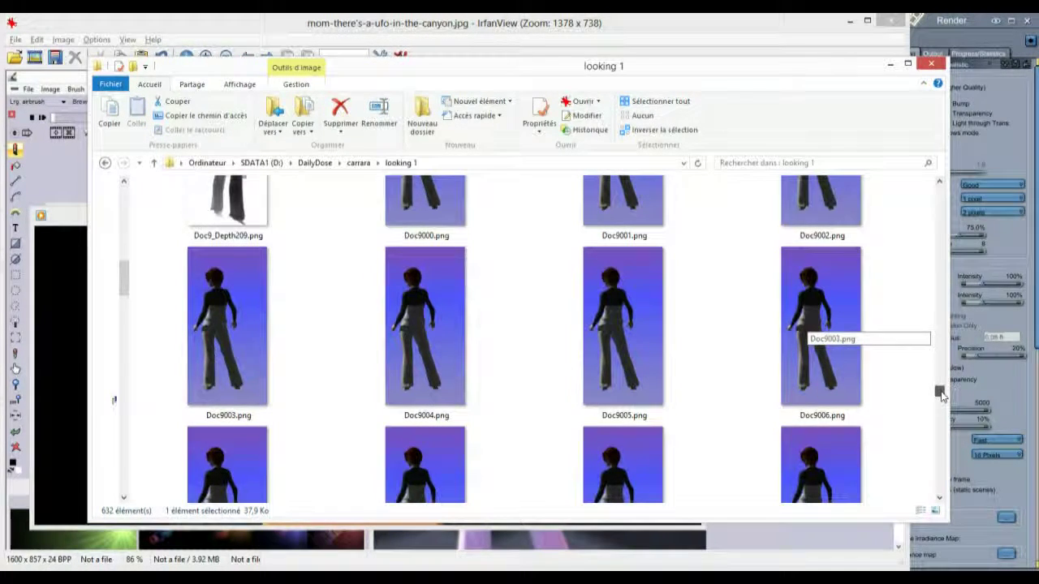
double_click(614, 310)
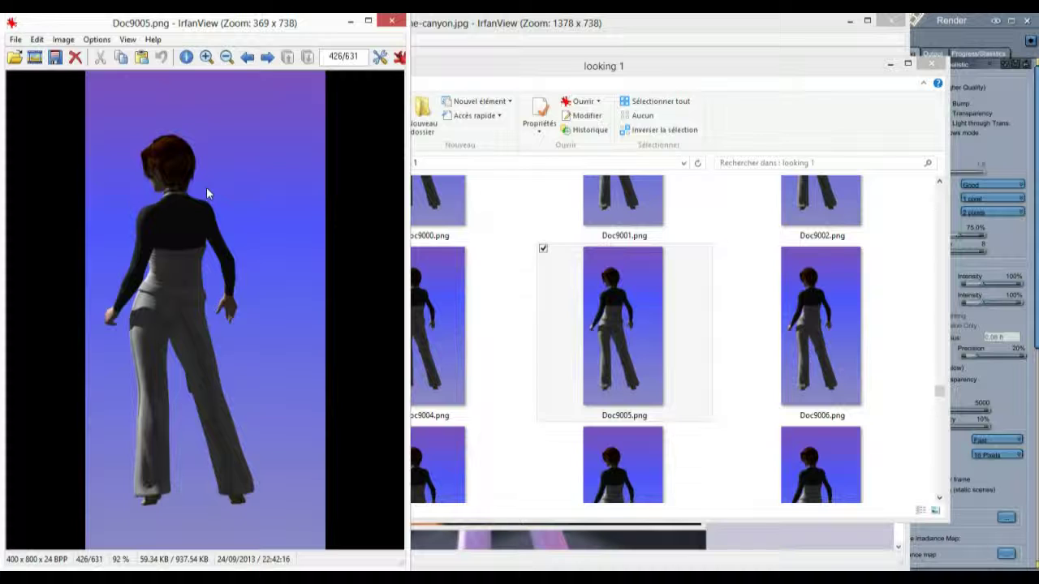
click(64, 39)
click(81, 52)
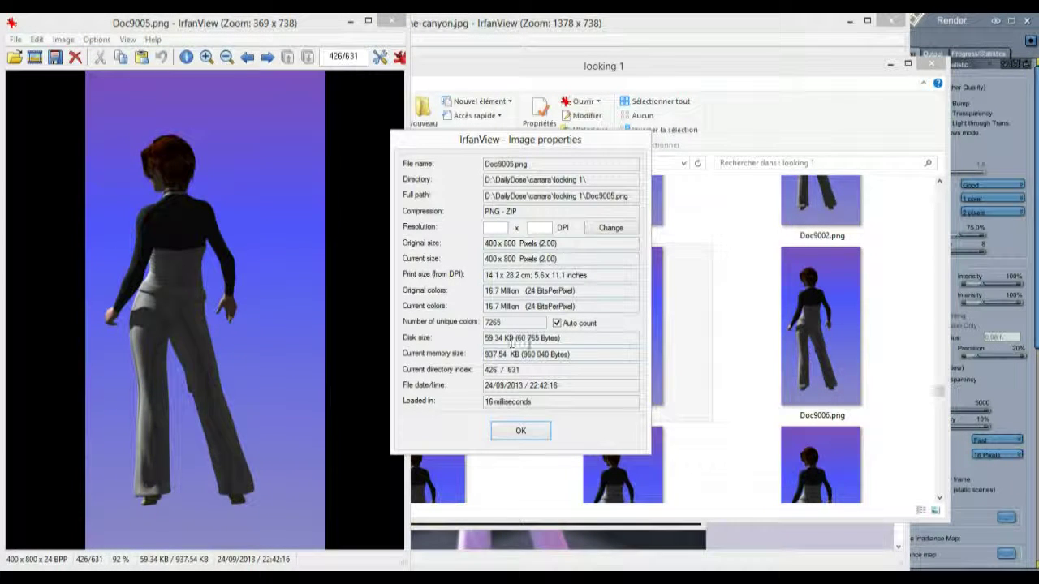
drag(528, 294, 574, 292)
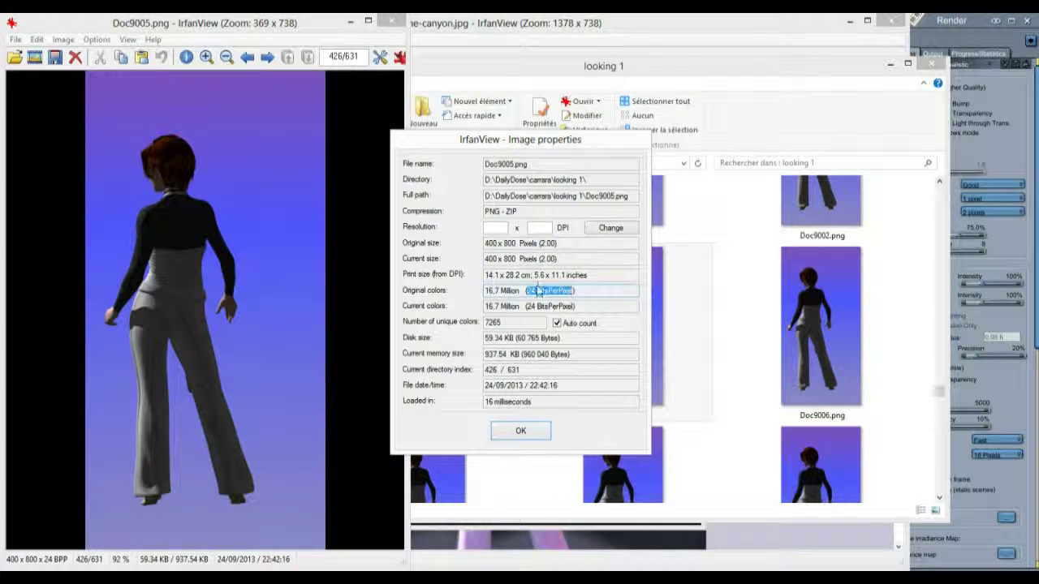
click(520, 431)
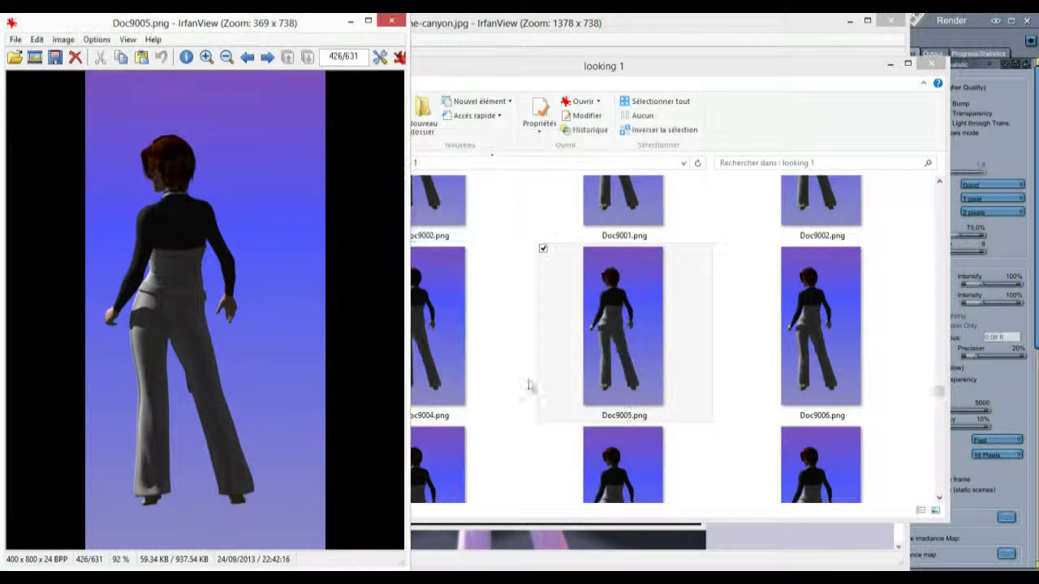
click(395, 19)
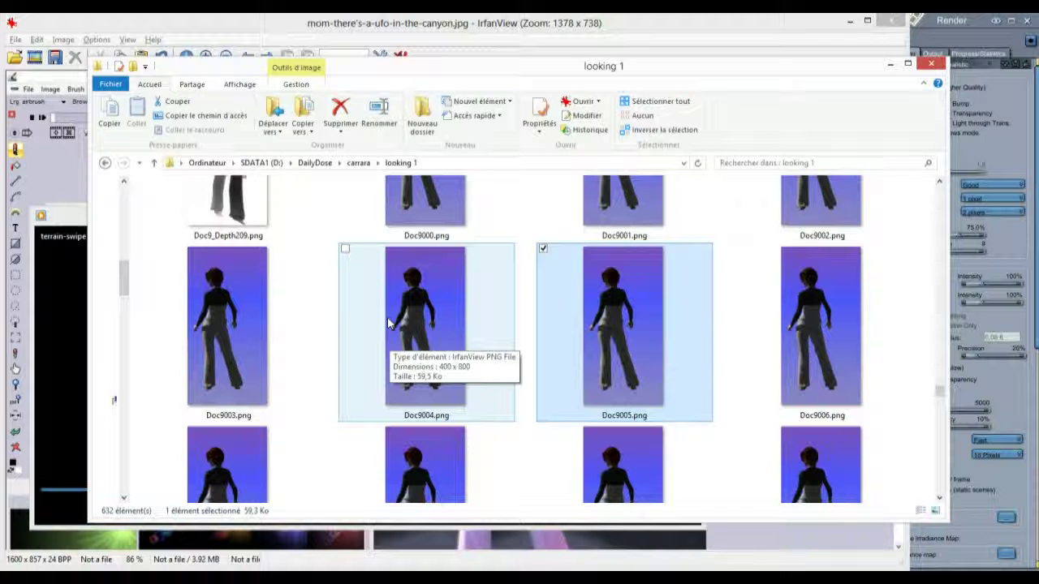
Open Doc11000000.png from the looking 1 with alpha folder and compare its original and current bit depth in the image information.
click(154, 164)
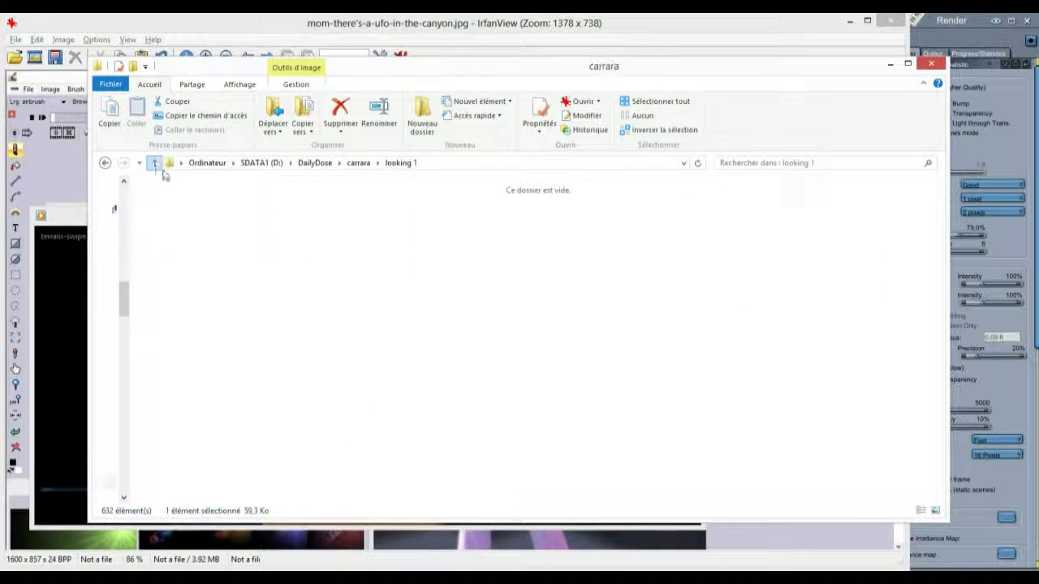
double_click(331, 229)
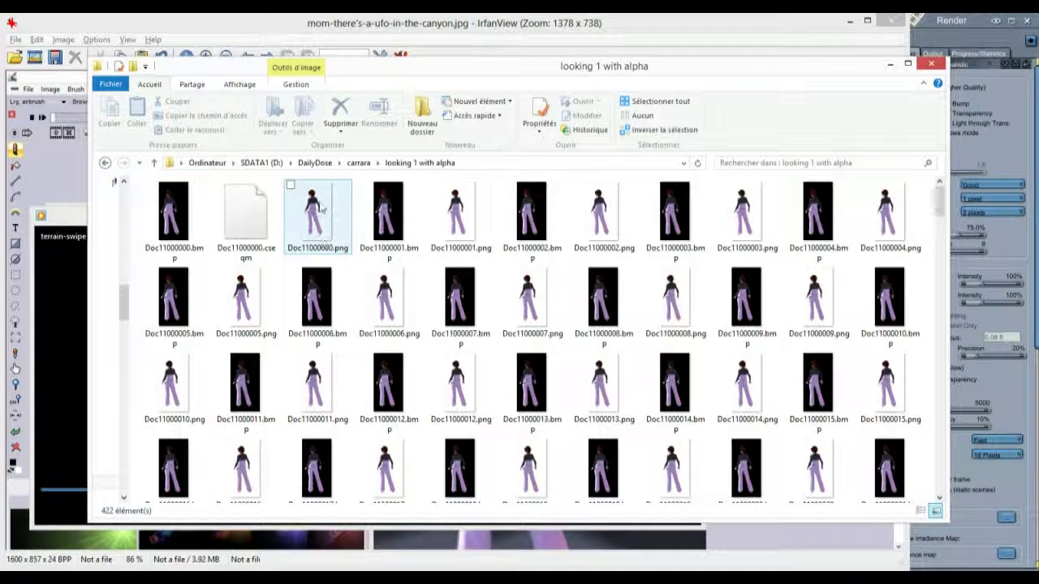
double_click(320, 210)
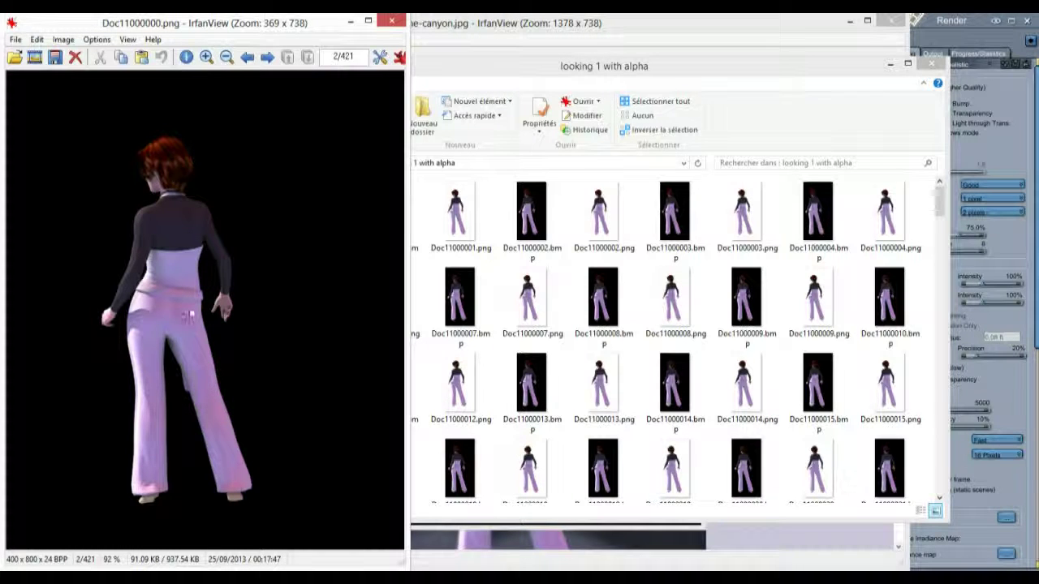
click(63, 39)
click(77, 54)
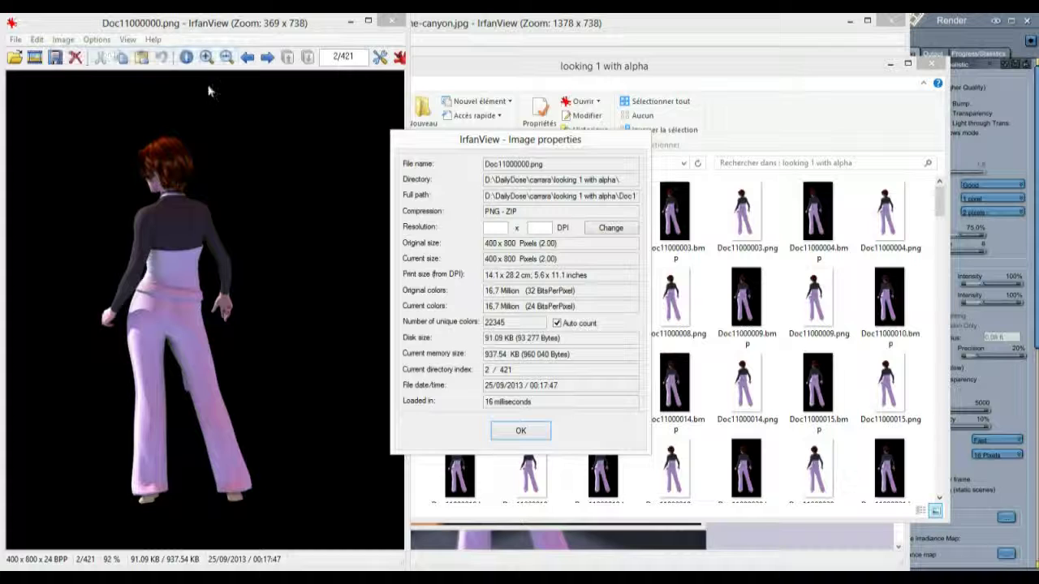
drag(452, 140, 378, 139)
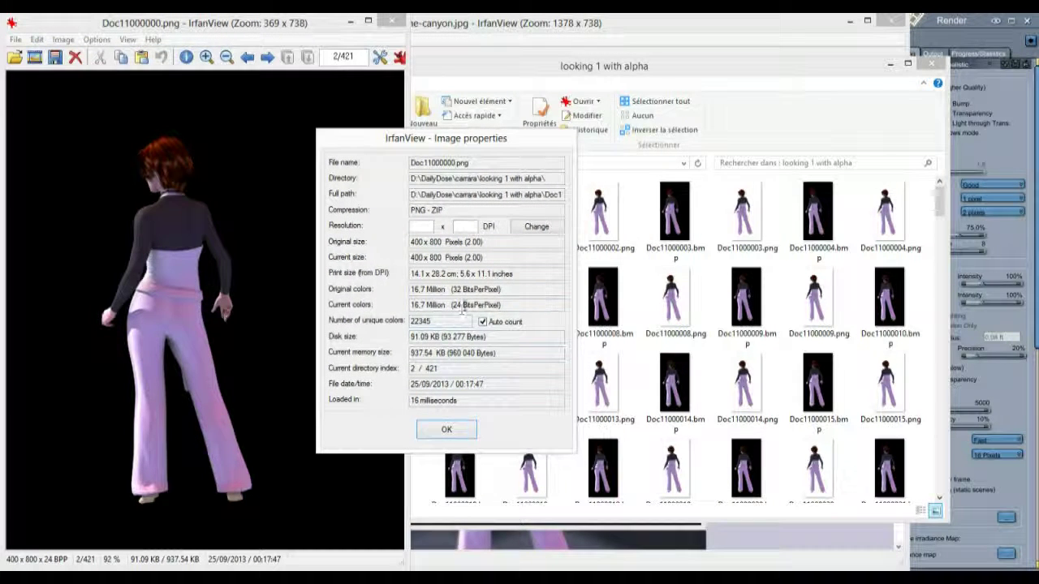
drag(451, 290, 511, 286)
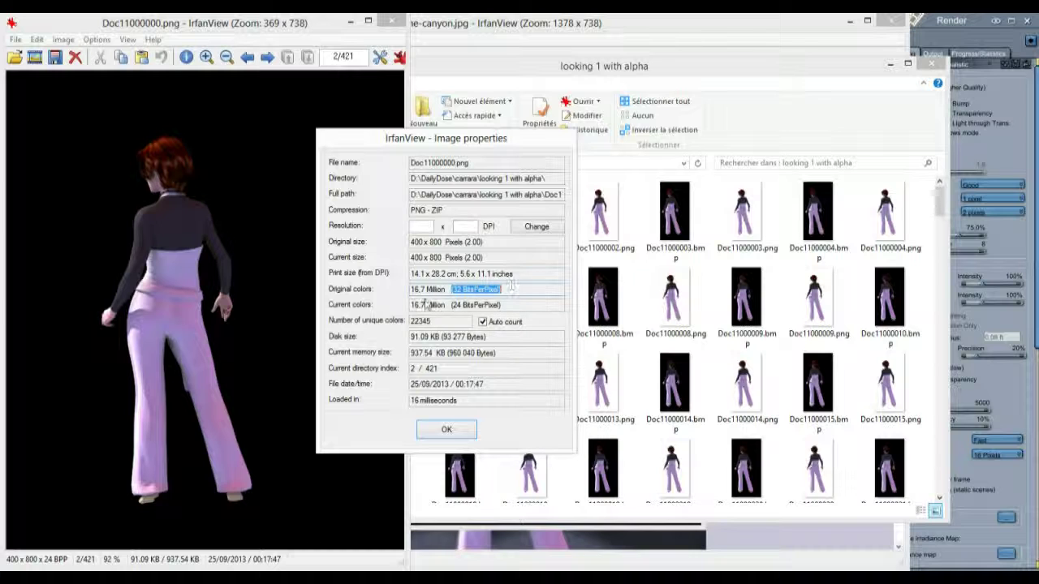
drag(436, 305, 517, 309)
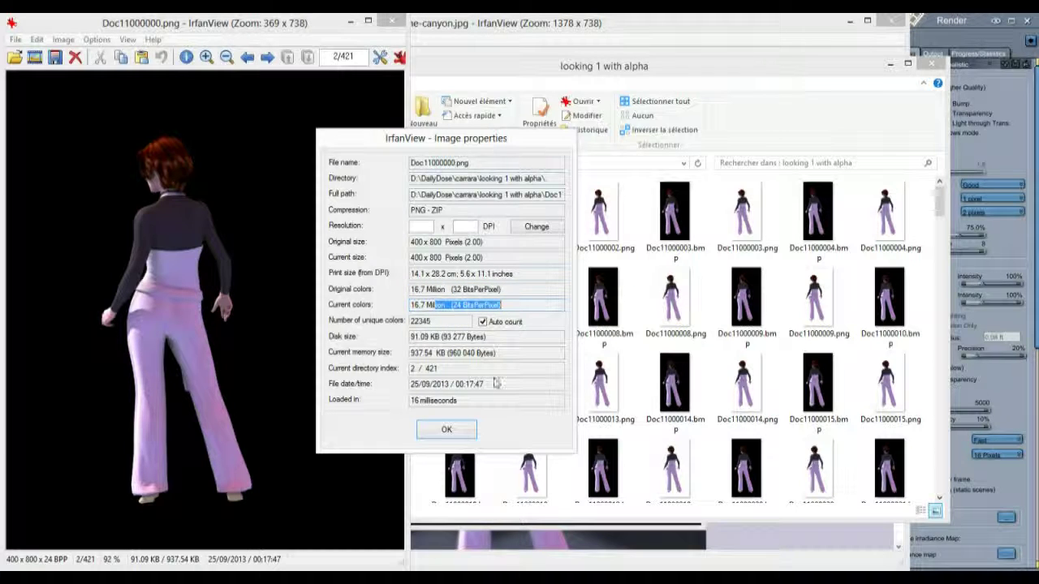
click(447, 430)
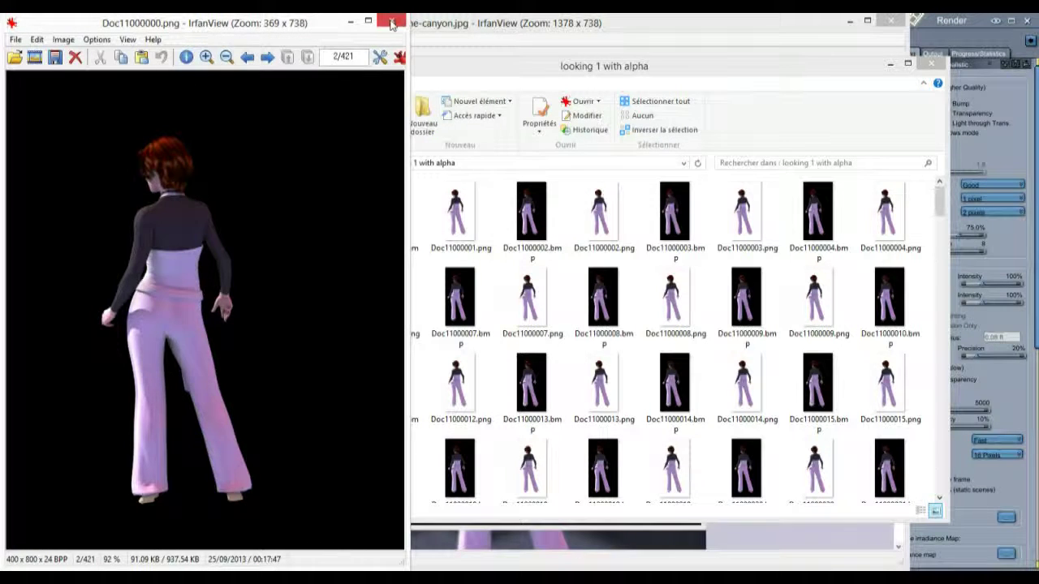
click(392, 23)
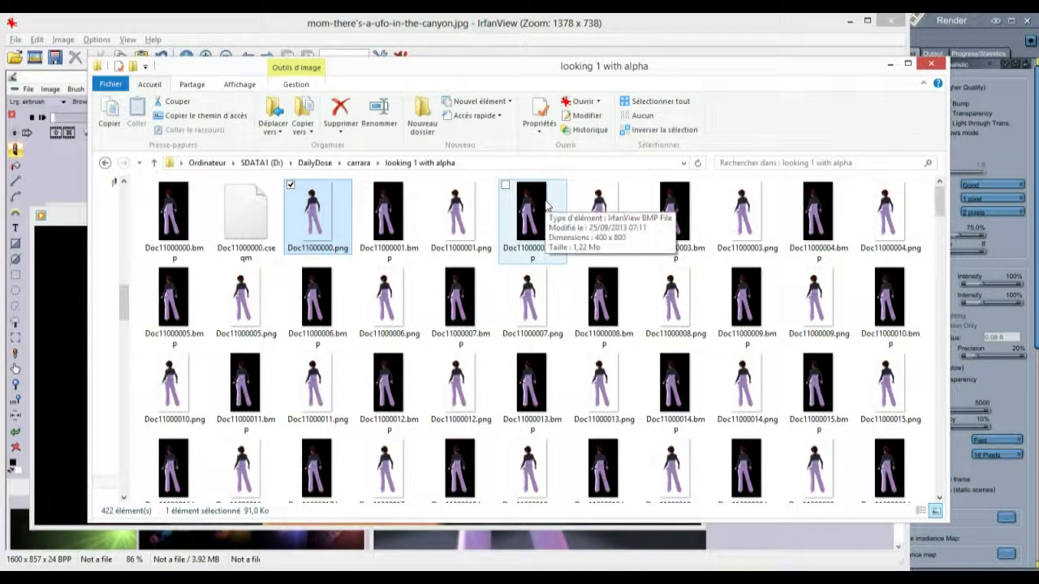
Open Doc11000001.bmp in IrfanView and check its original bit depth in the image information.
double_click(395, 219)
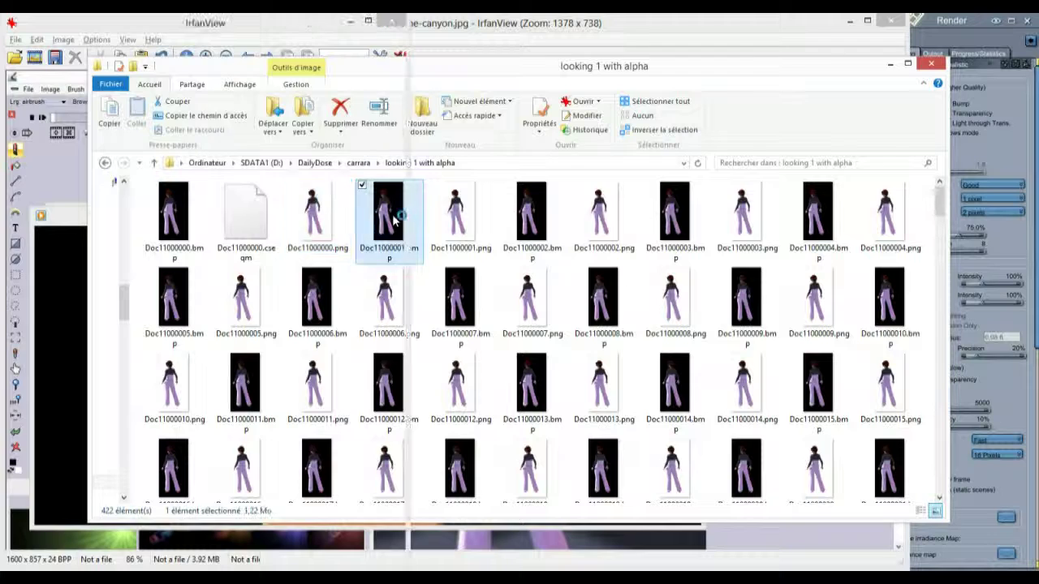
click(63, 39)
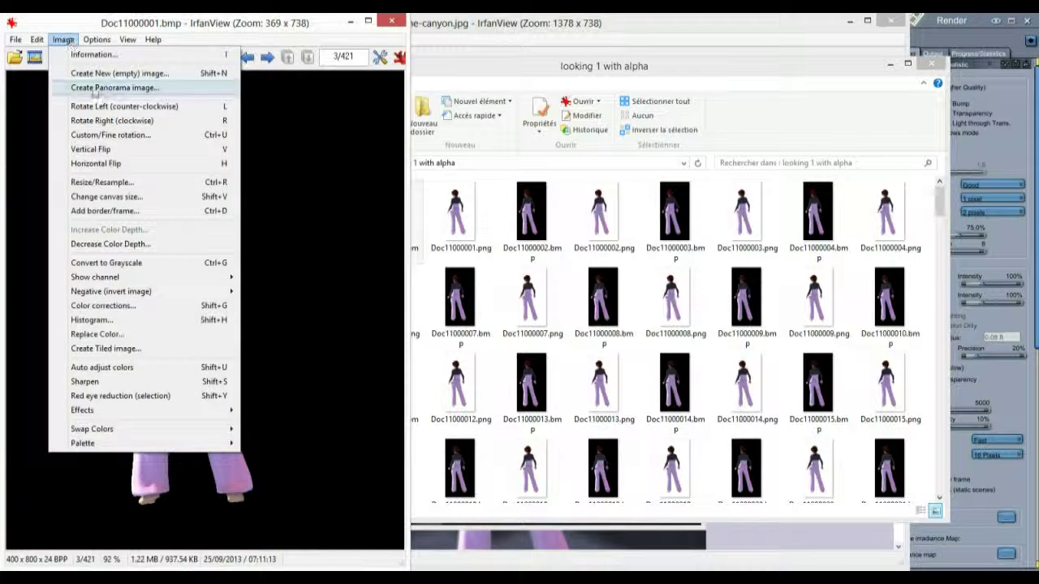
click(94, 54)
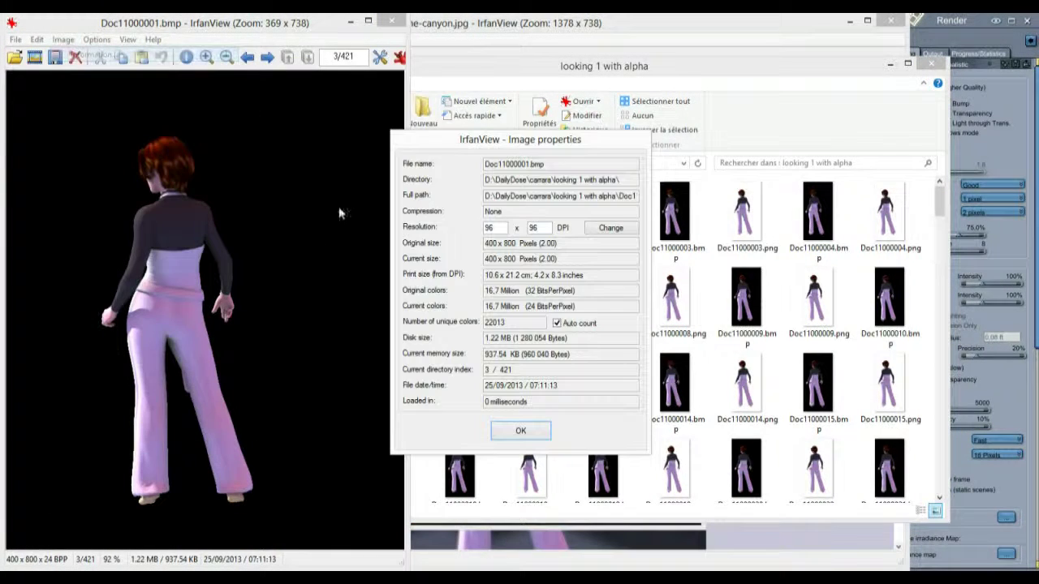
drag(525, 291, 582, 292)
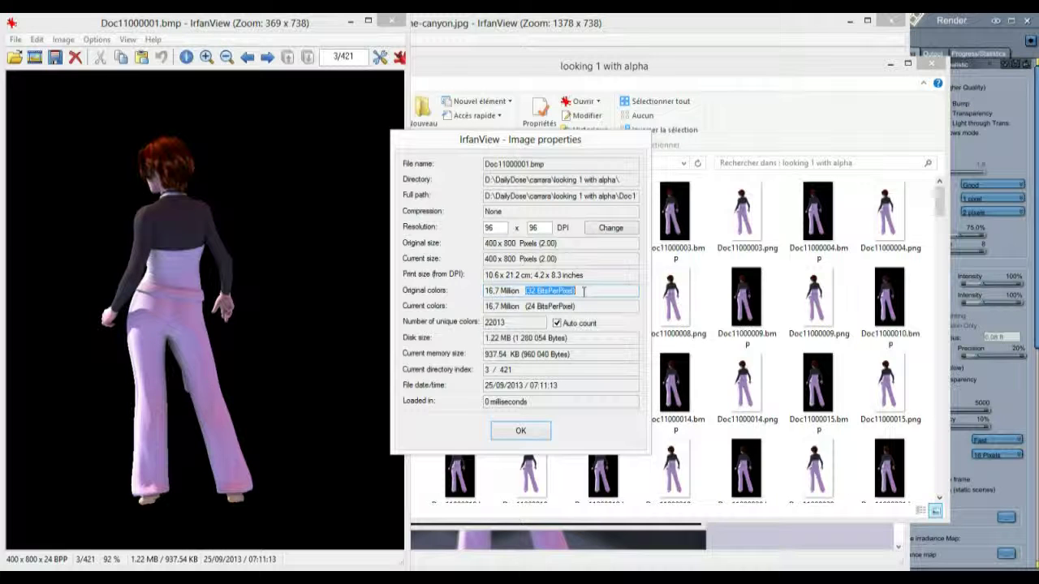
click(521, 432)
click(396, 21)
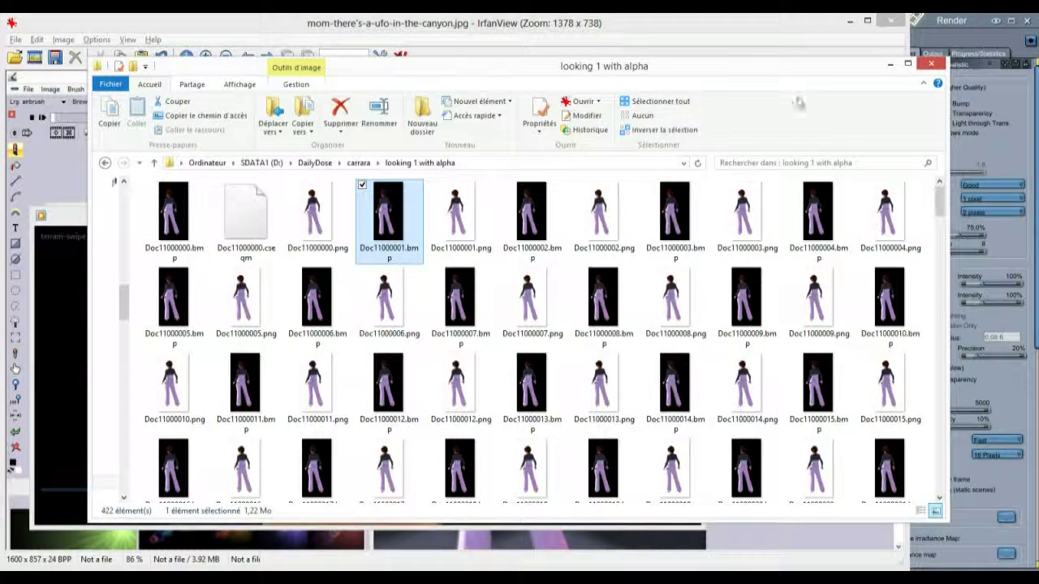
Narrow the looking 1 with alpha folder window to uncover the program windows behind it.
mouse_move(616, 61)
mouse_down()
mouse_move(617, 288)
mouse_move(617, 59)
mouse_up()
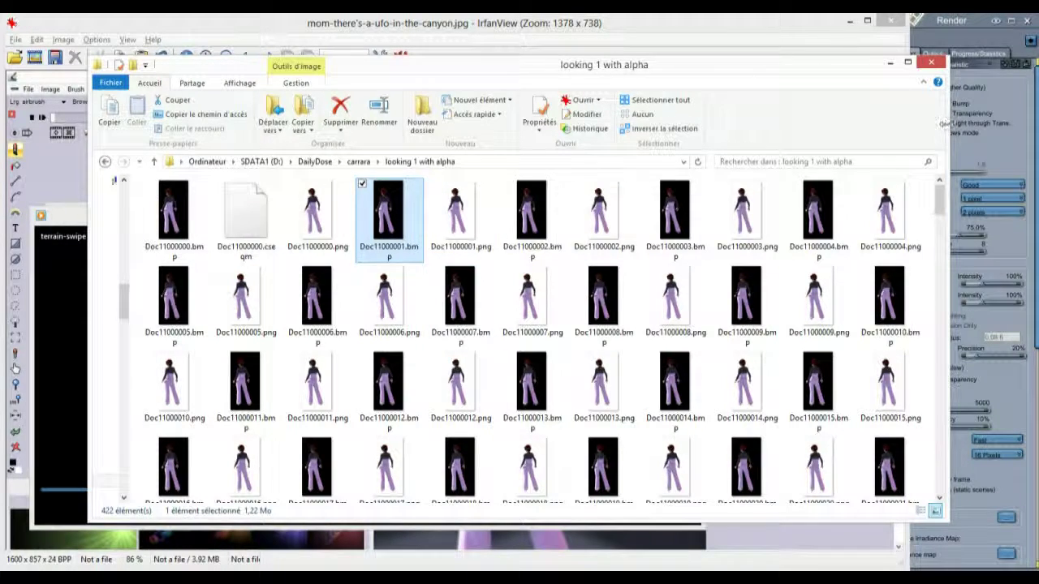
drag(948, 122, 783, 121)
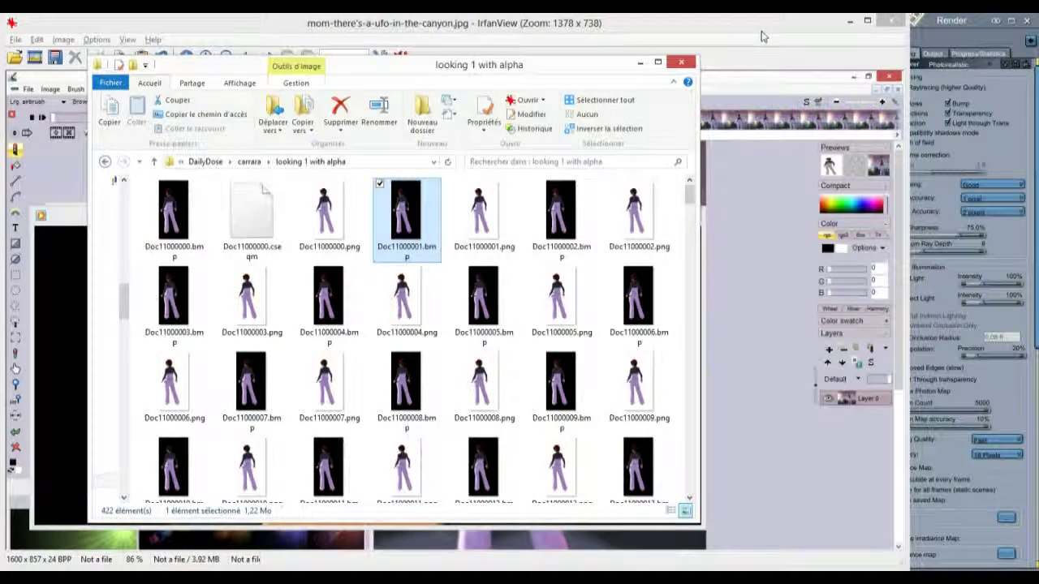
View mom-there's-a-ufo-in-the-canyon.jpg in IrfanView, inspect the green flare up close, and minimize the viewer.
click(763, 24)
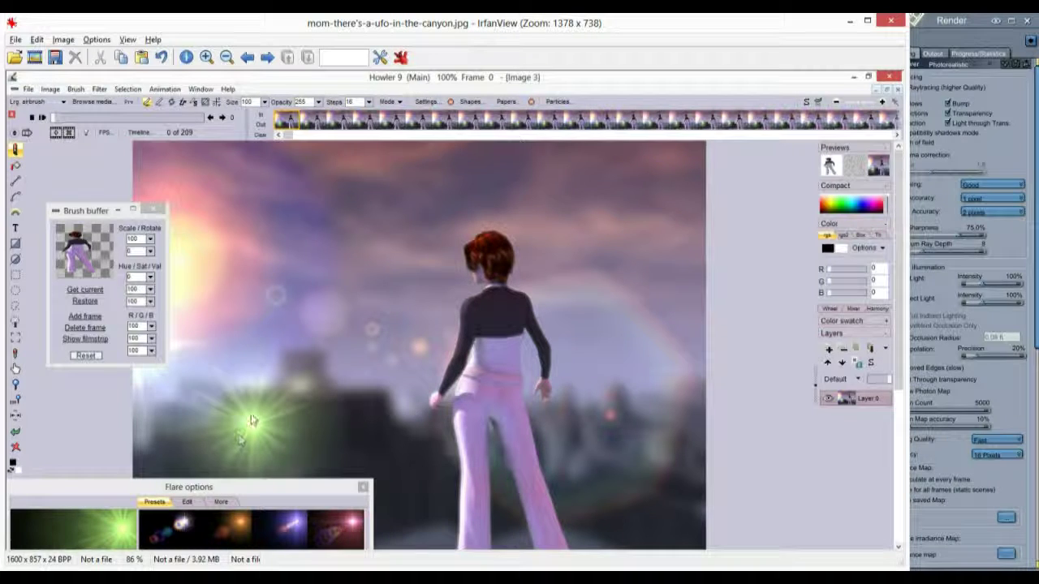
drag(198, 392, 352, 506)
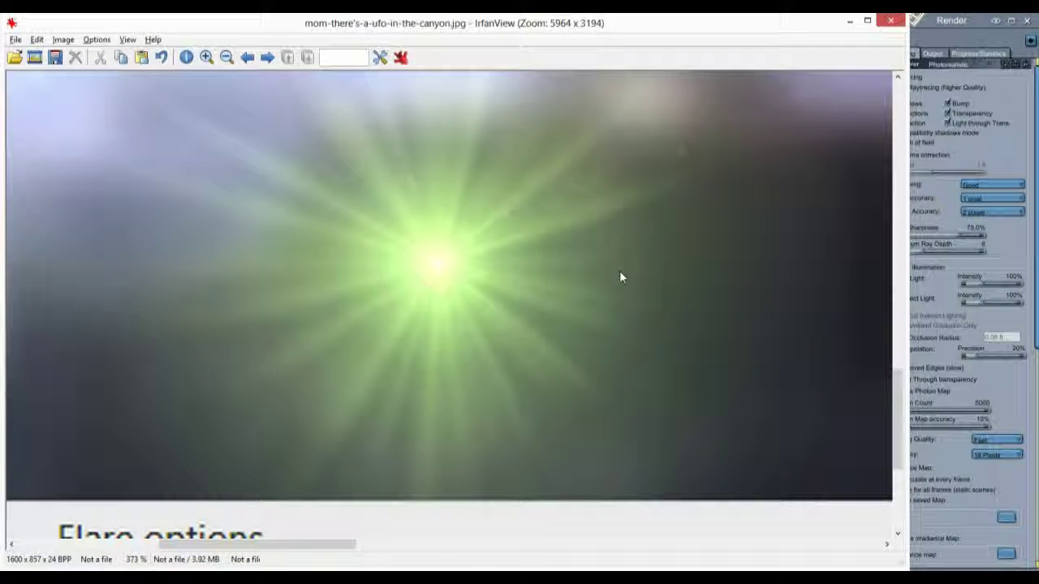
scroll(620, 278, down, 5)
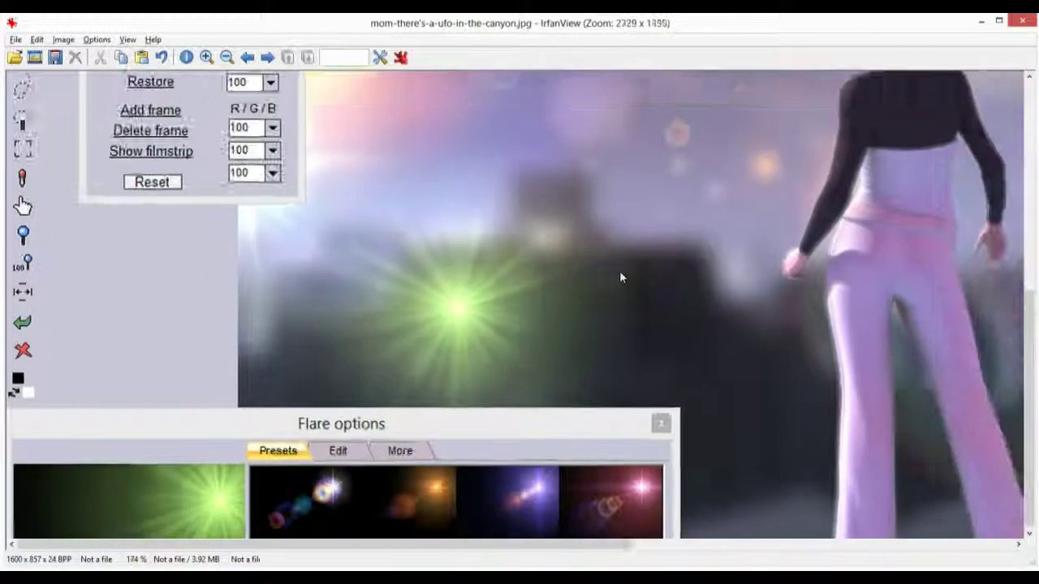
scroll(619, 277, down, 2)
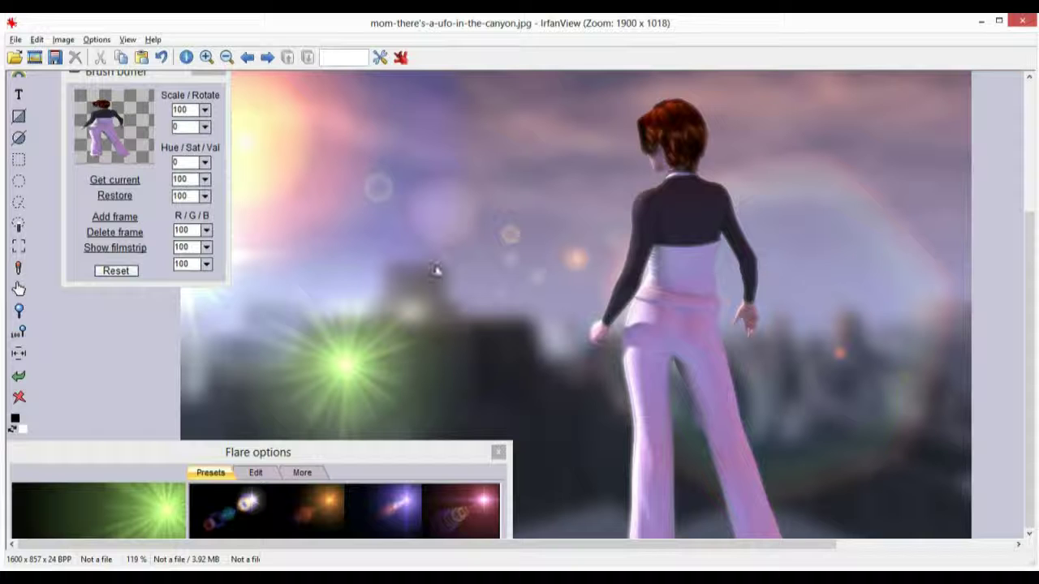
click(981, 22)
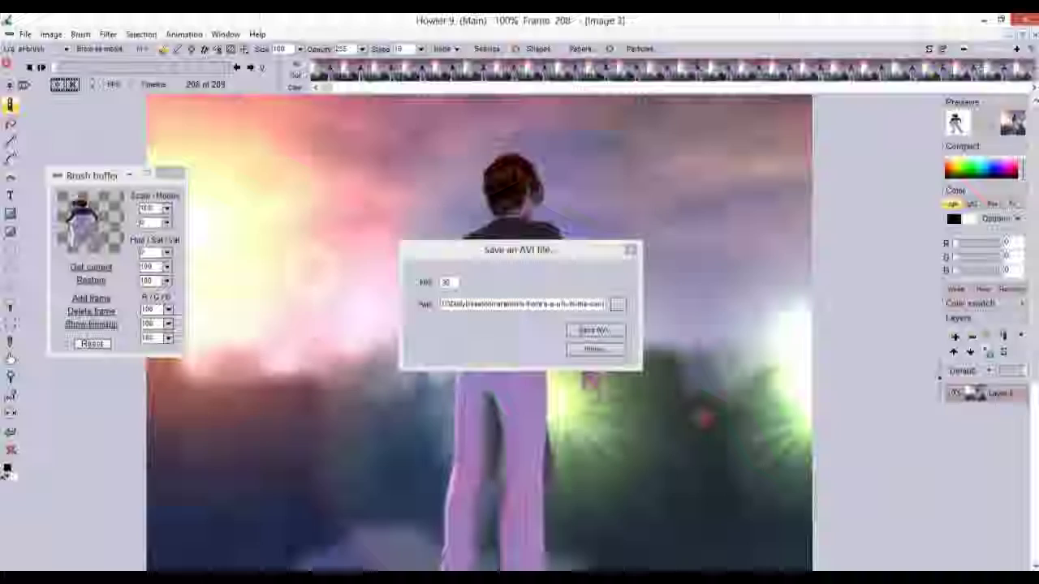
Play the saved mom-there's-a-ufo-in-the-canyon AVI from Howler's AVI saving dialog, and close both the player and the dialog.
click(593, 355)
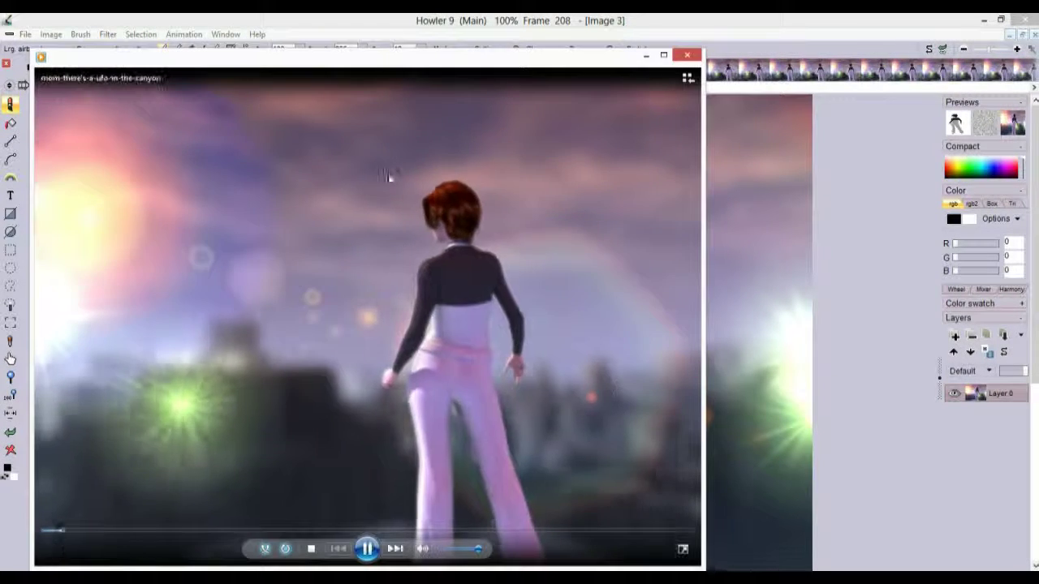
drag(576, 49, 615, 134)
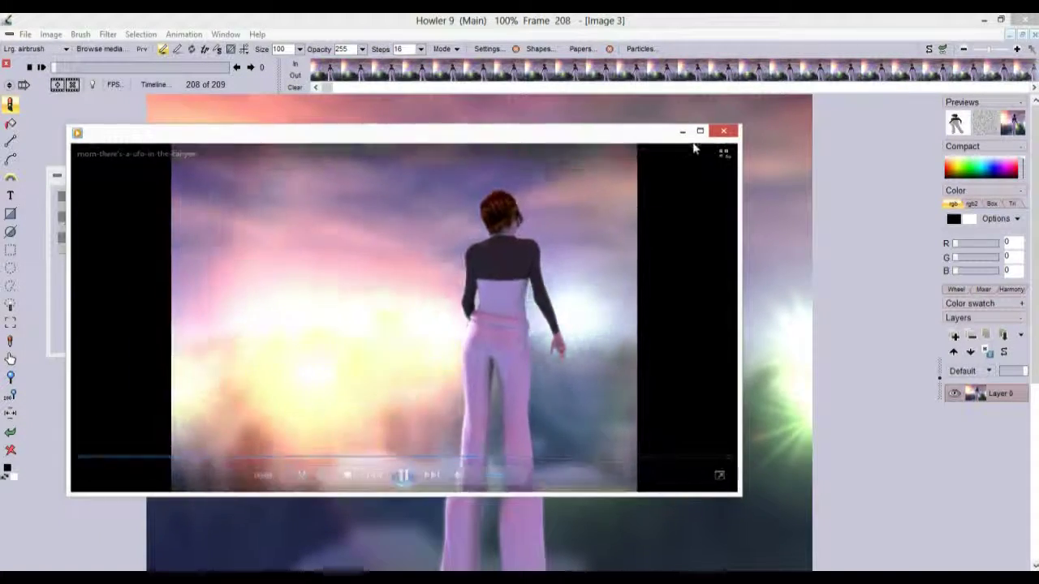
click(724, 131)
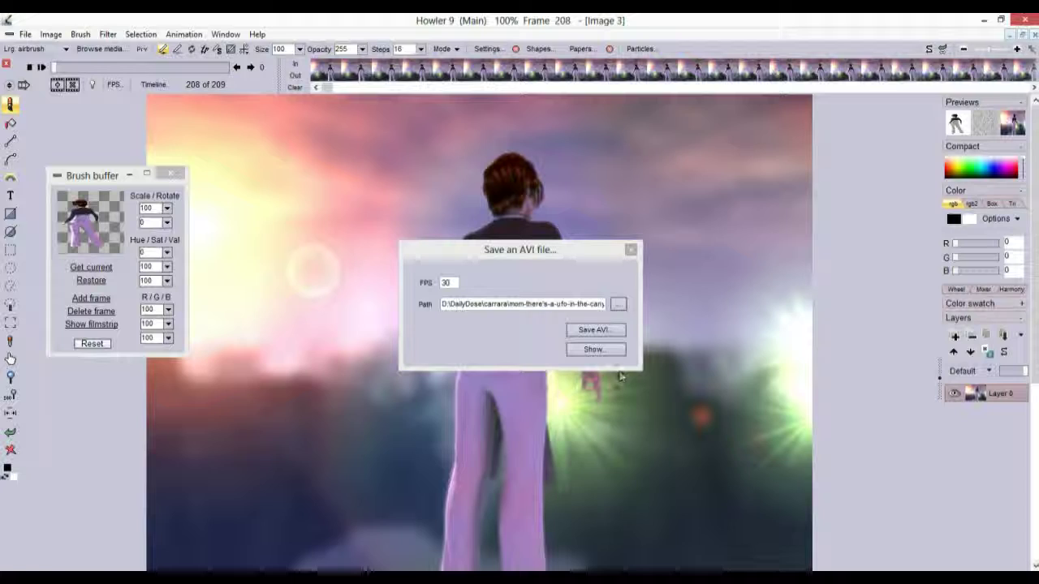
key(Escape)
Play the composited animation and scrub through its frames to review the figure and the flare.
click(41, 66)
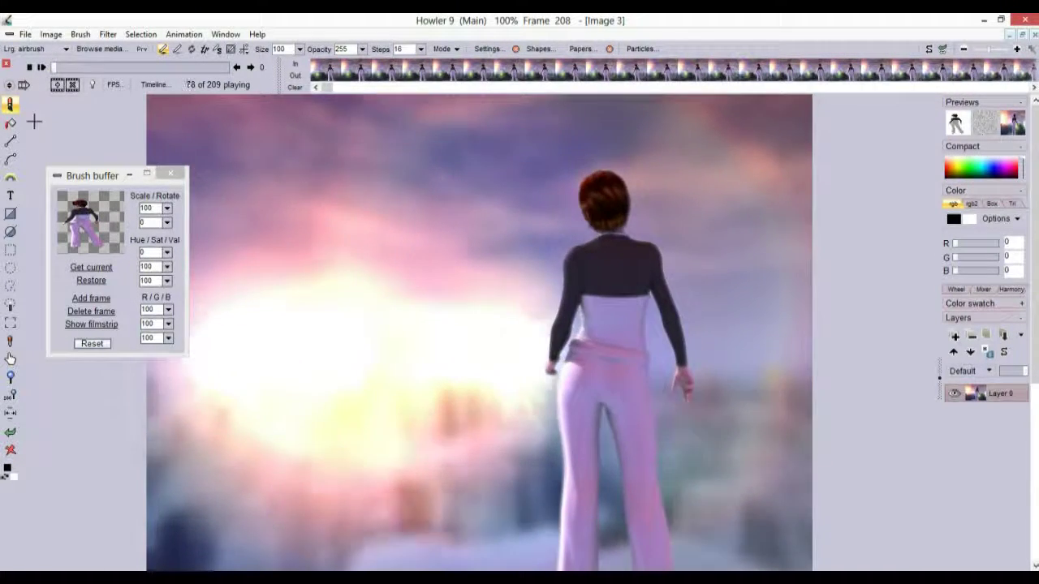
drag(103, 68, 67, 70)
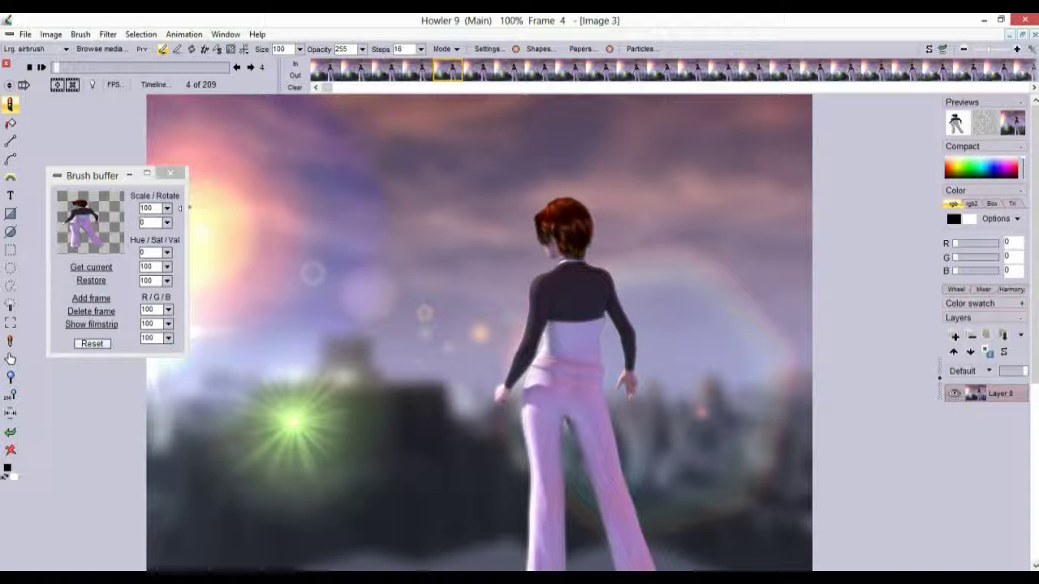
click(162, 67)
drag(162, 67, 59, 69)
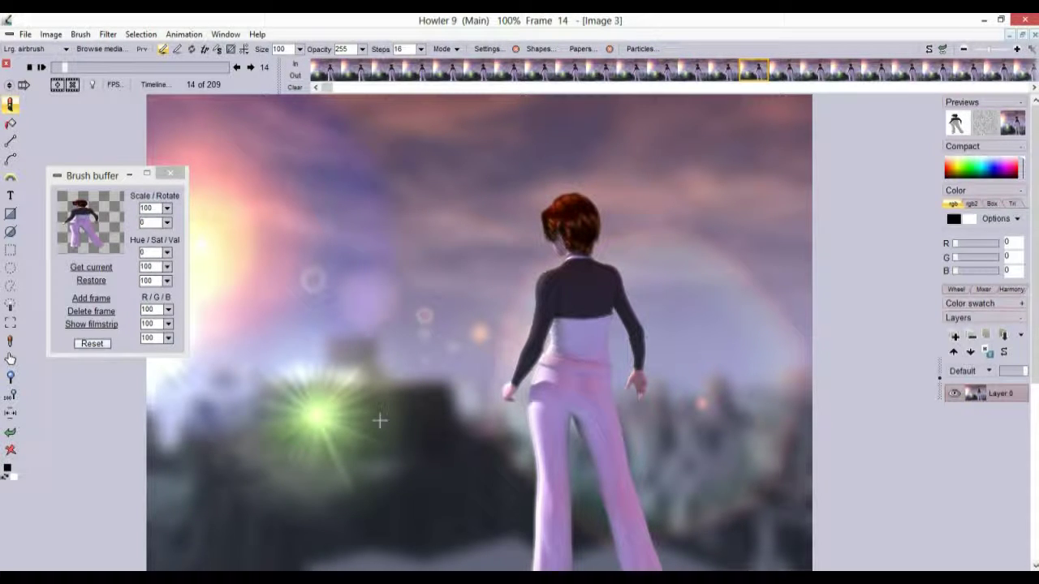
Switch to the file explorer, go to the looking-1-with-alpha folder, and view Doc11000000.png in IrfanView.
key(alt+Tab)
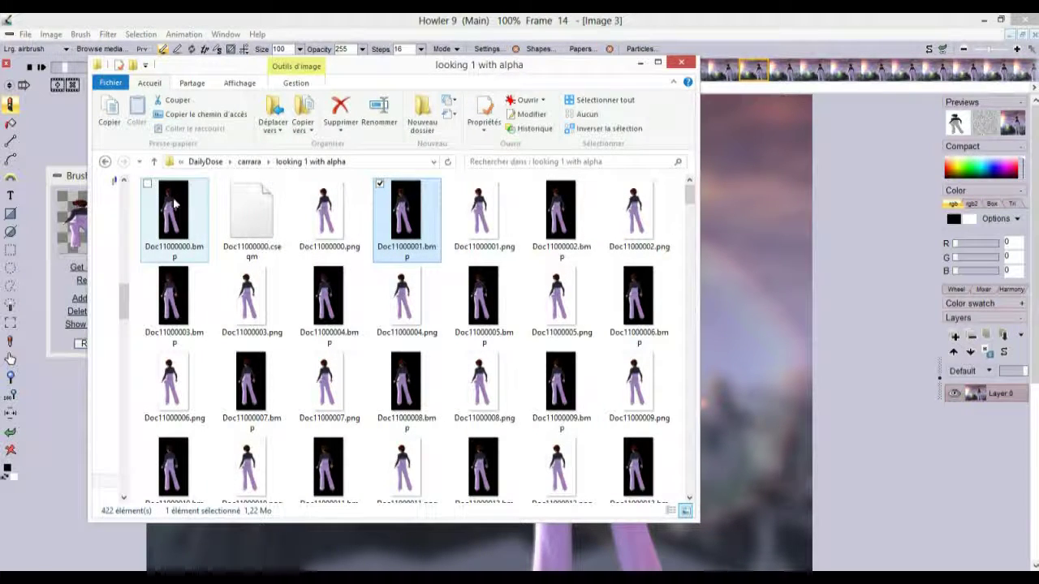
click(154, 161)
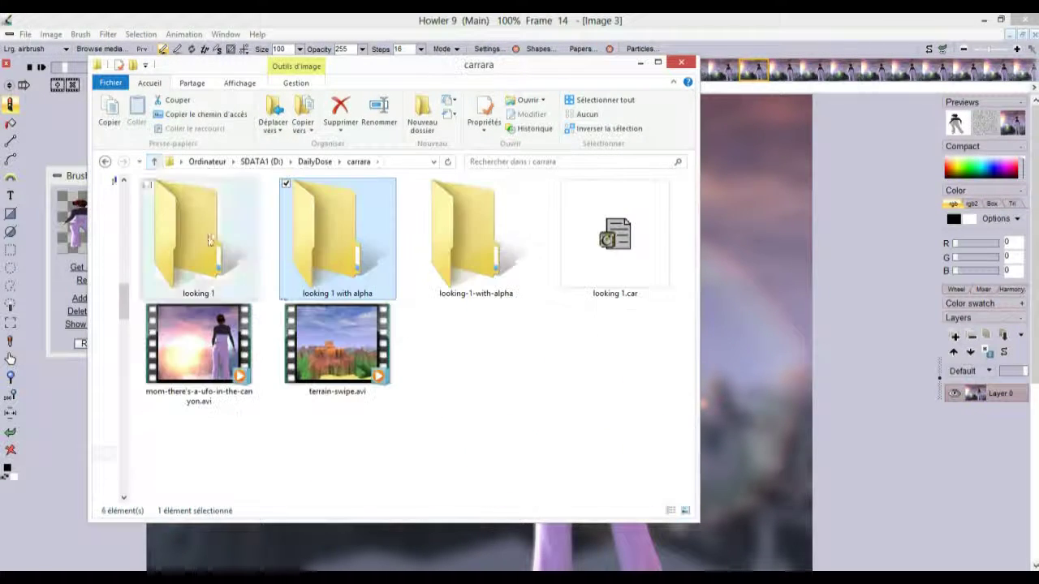
double_click(475, 235)
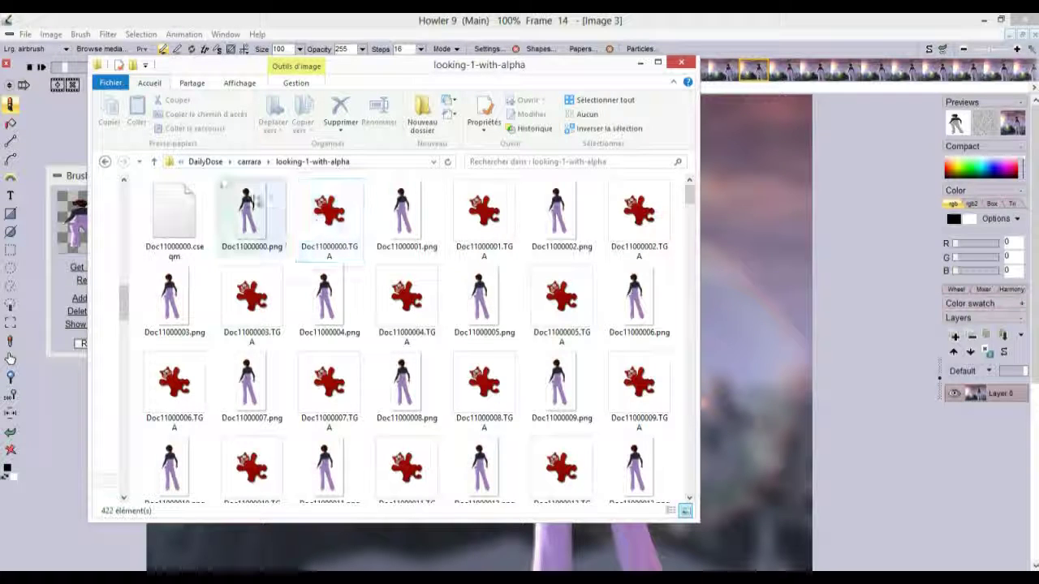
double_click(252, 207)
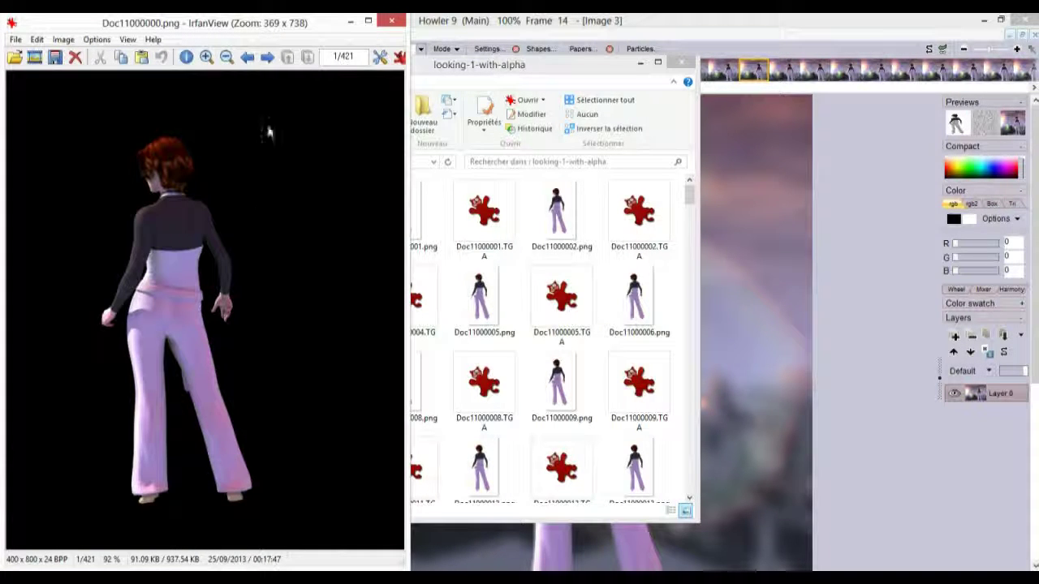
click(392, 20)
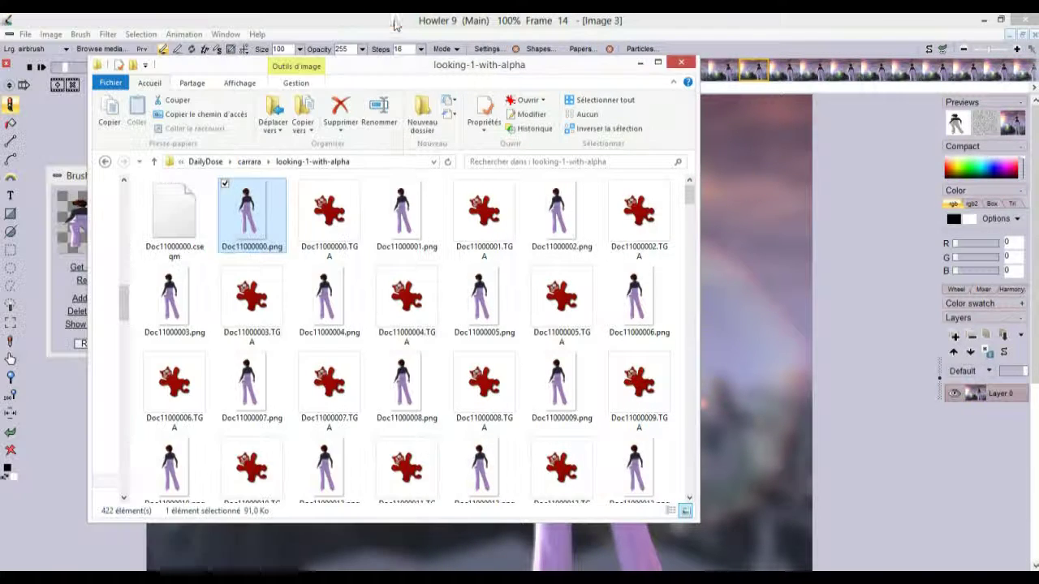
View Doc11000000.TGA from the looking-1-with-alpha folder, close it, and return to Howler.
double_click(345, 219)
click(392, 22)
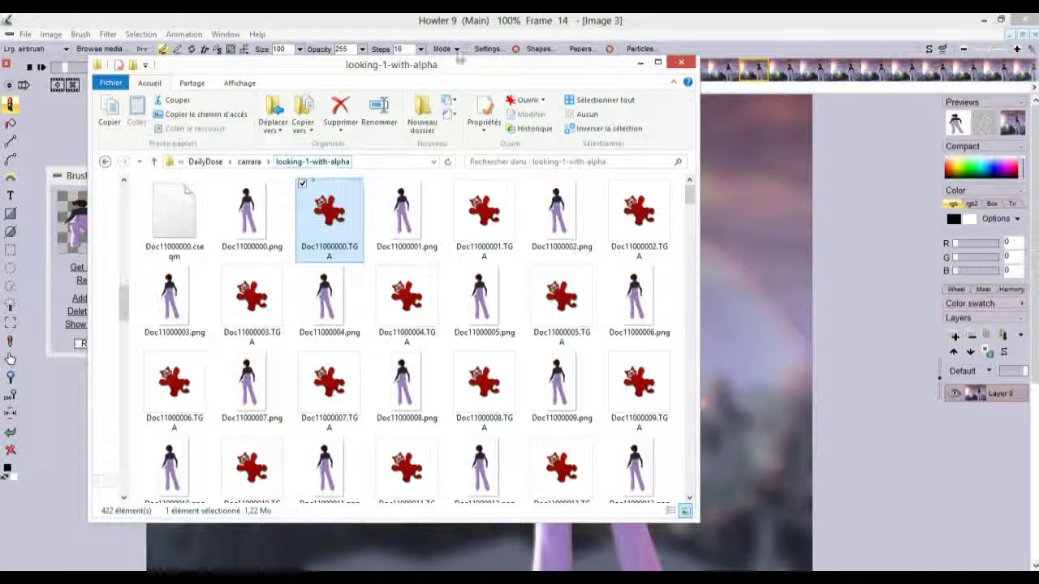
mouse_move(469, 70)
mouse_down()
mouse_move(525, 126)
mouse_move(491, 228)
mouse_move(686, 254)
mouse_up()
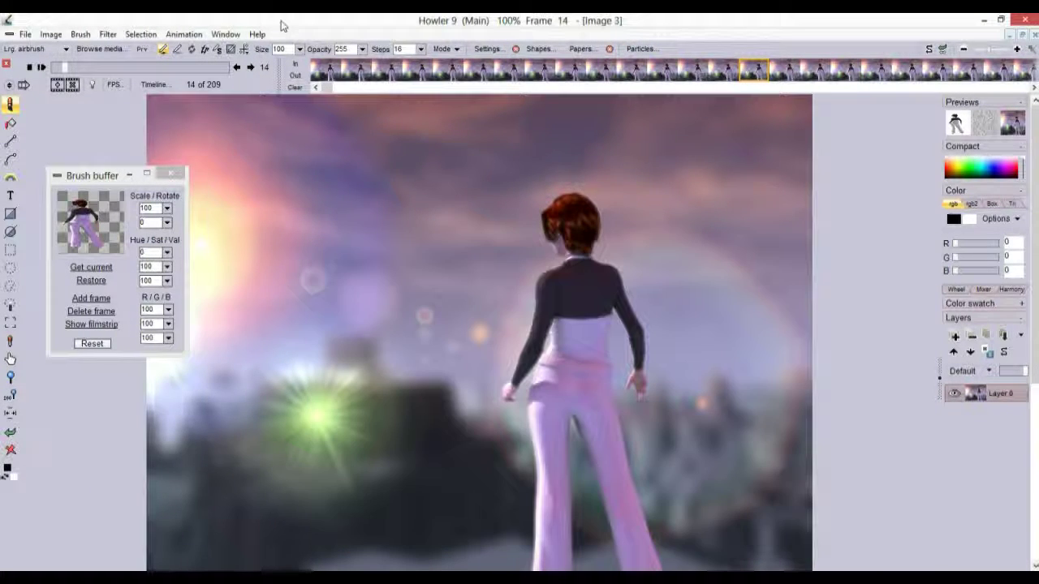
click(284, 25)
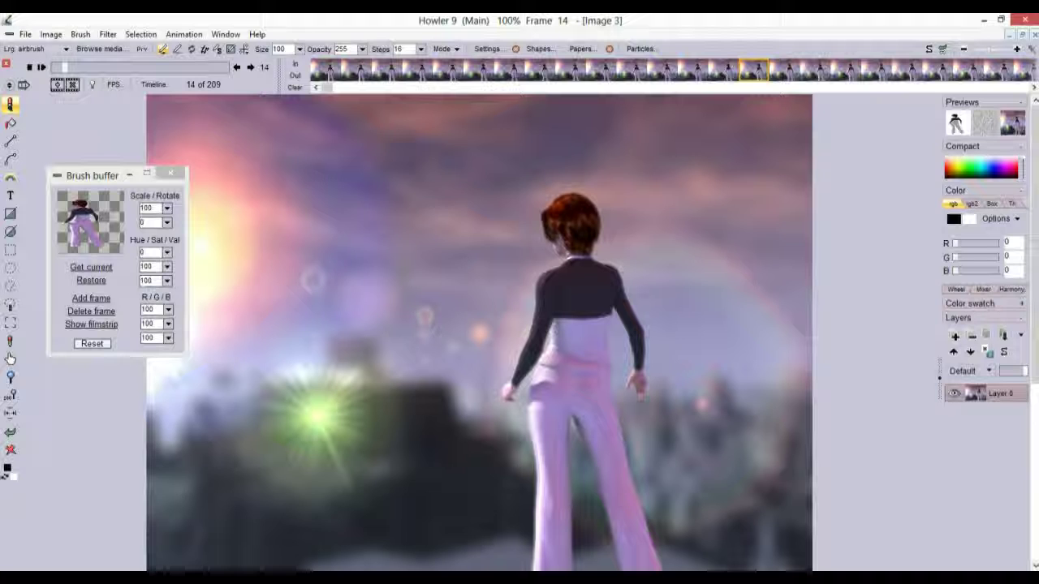
Load frames 0 to 209 of terrain-swipe.avi from the carrara folder as an animation and go to frame 89.
click(183, 34)
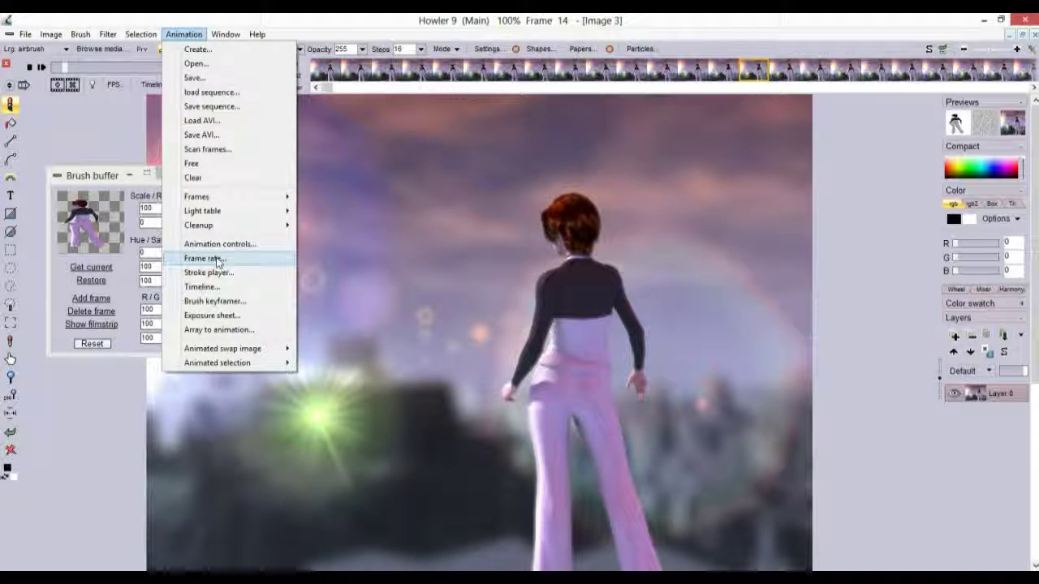
mouse_move(221, 202)
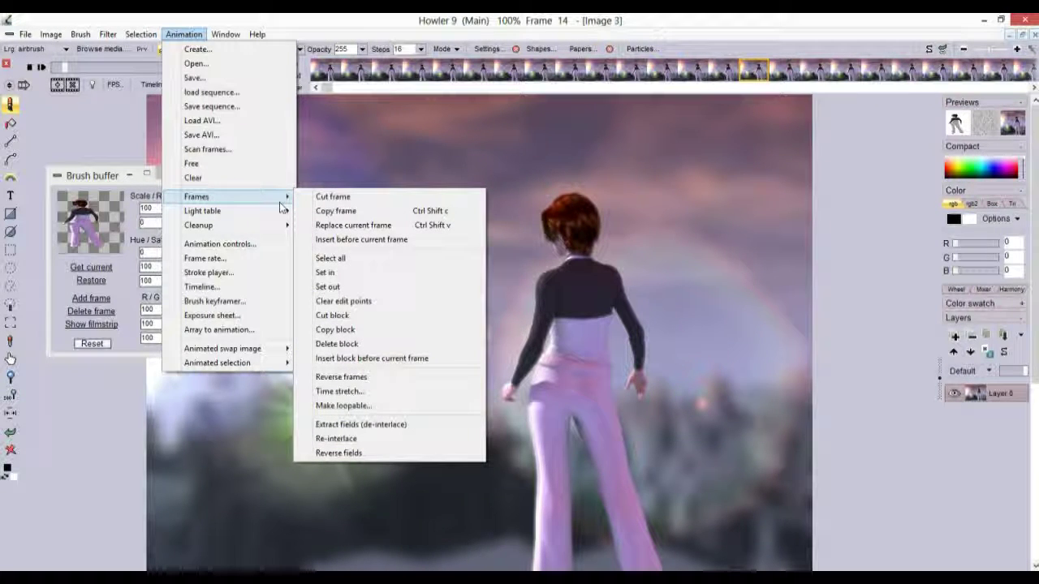
click(203, 120)
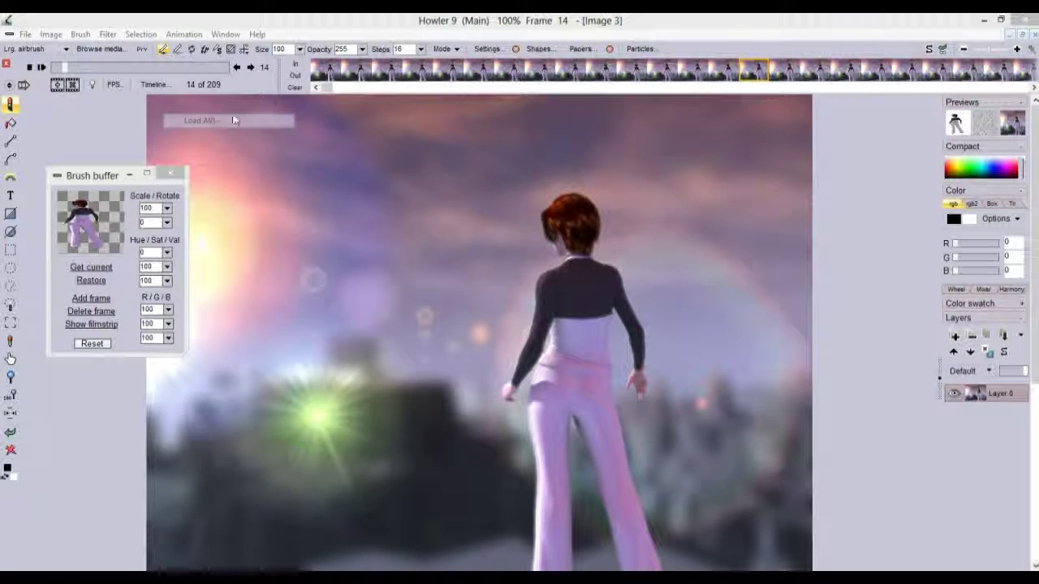
click(297, 226)
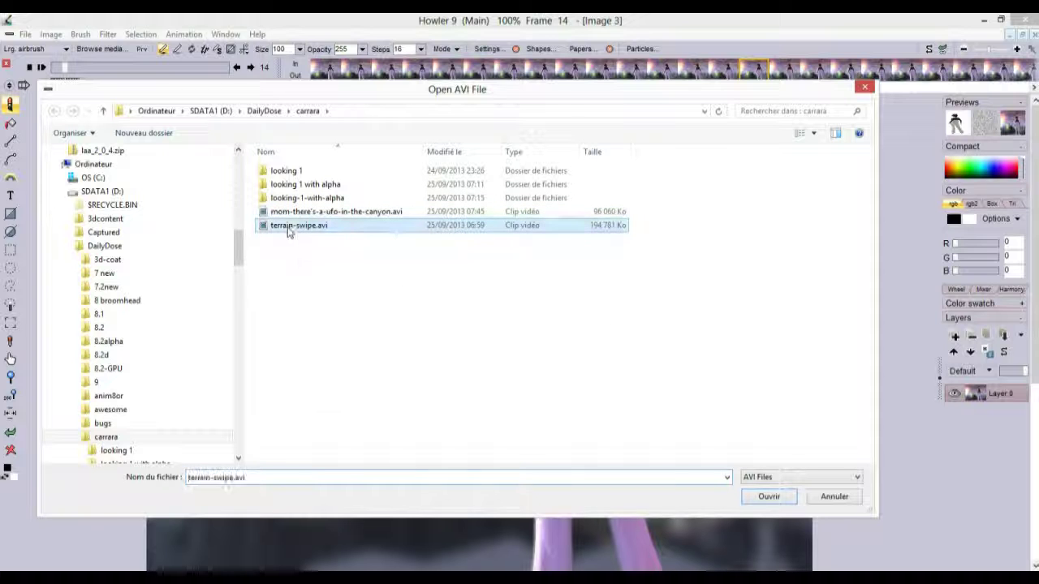
click(775, 495)
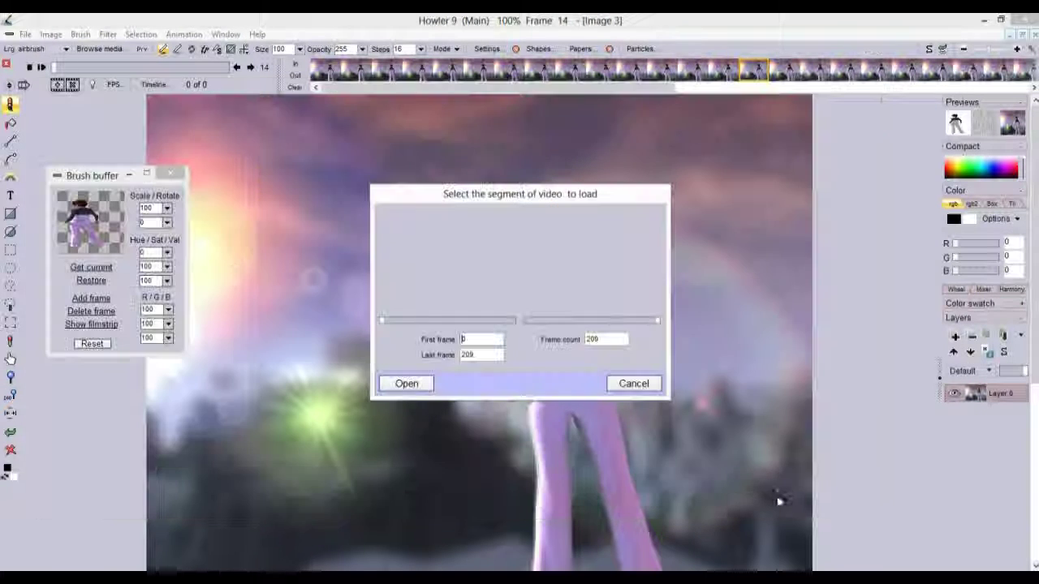
click(406, 384)
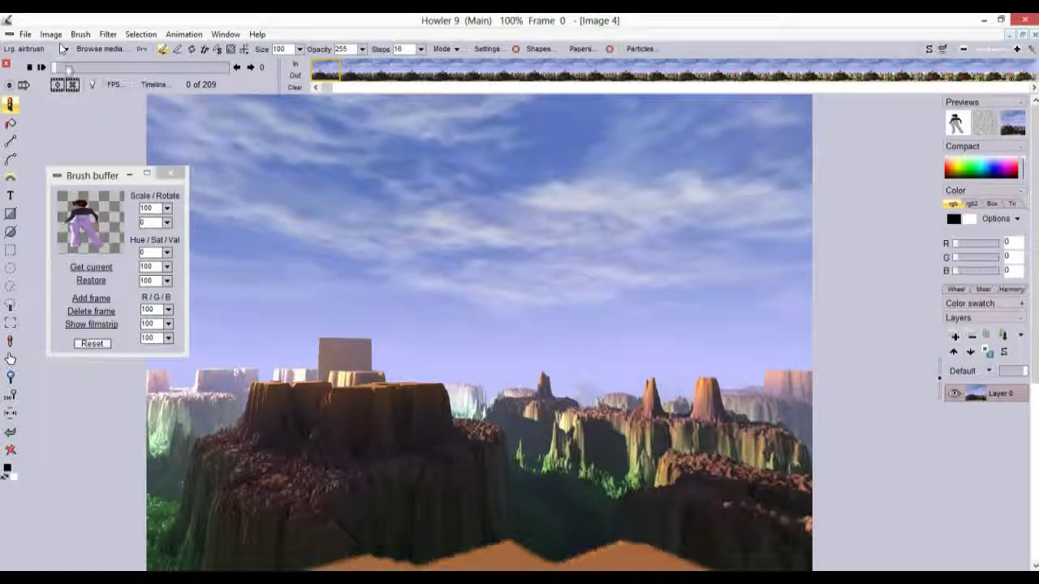
drag(67, 68, 127, 61)
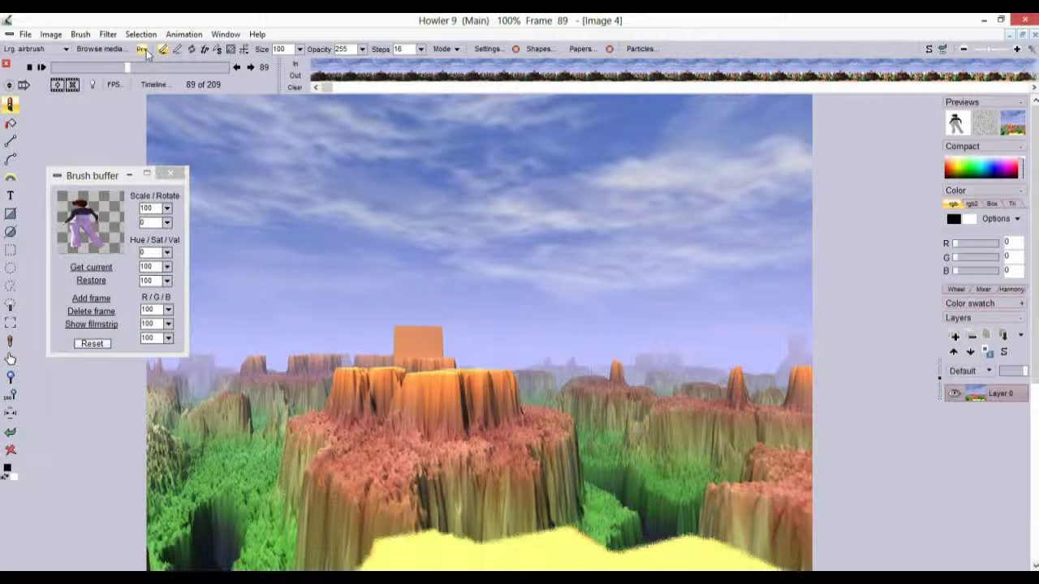
Turn on the brush preview, try a stroke of the figure brush across the canyon, and undo it.
click(142, 50)
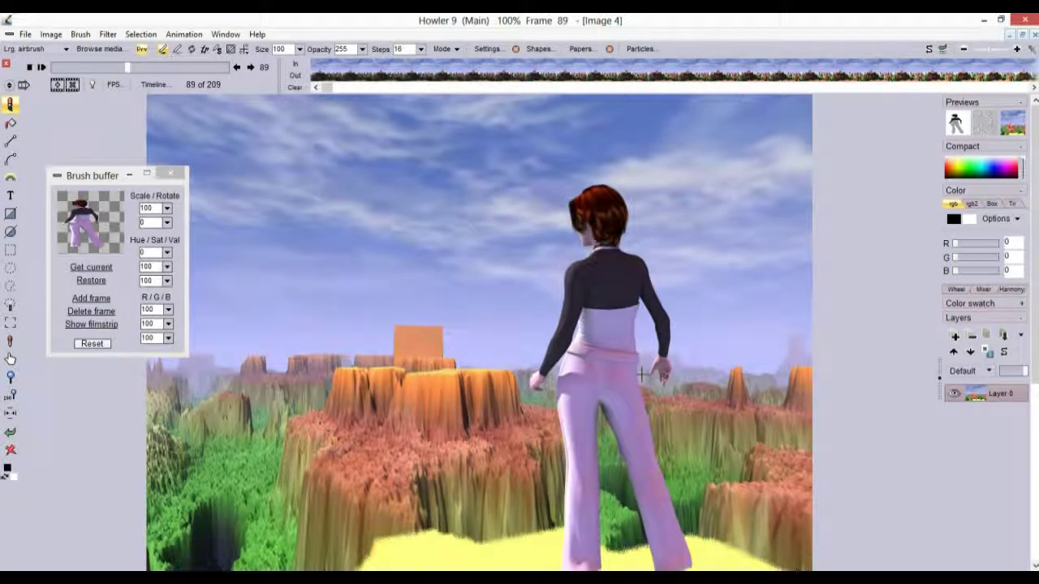
drag(642, 374, 474, 374)
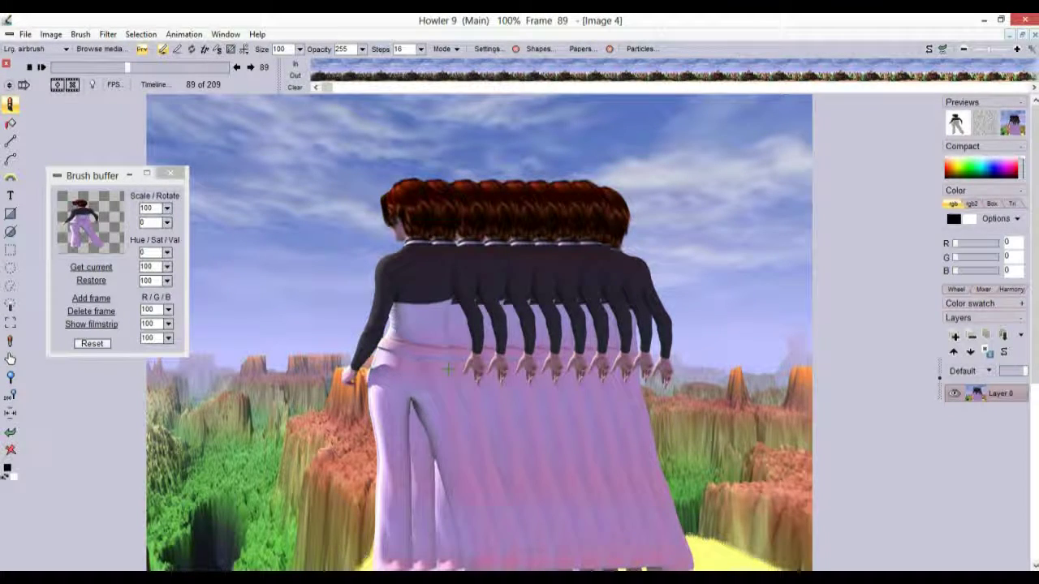
key(ctrl+z)
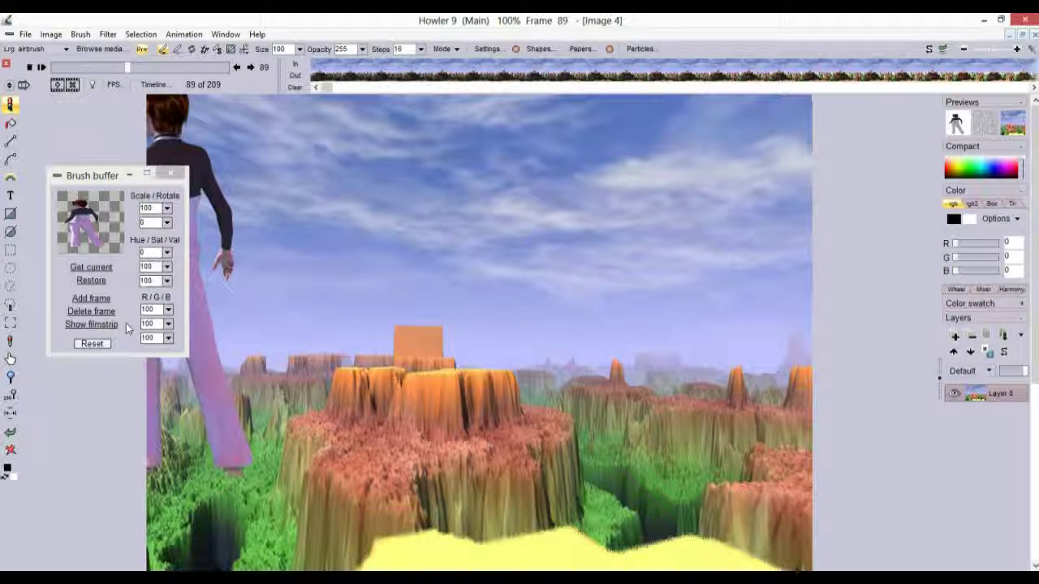
Show the brush buffer's filmstrip, browse its figure frames, hide it again, and turn off the brush preview.
click(82, 326)
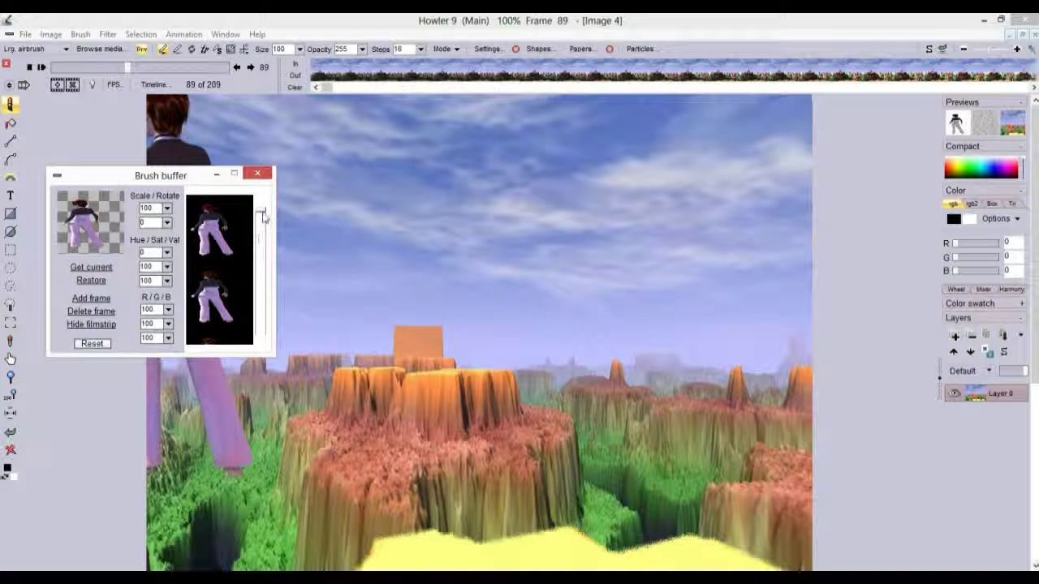
scroll(260, 321, down, 2)
drag(260, 277, 271, 197)
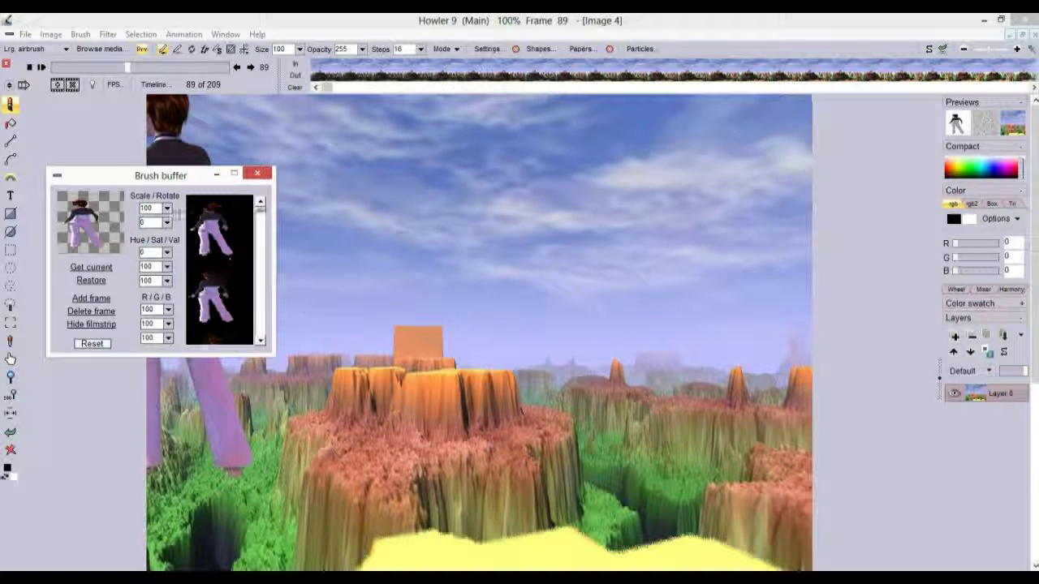
click(97, 323)
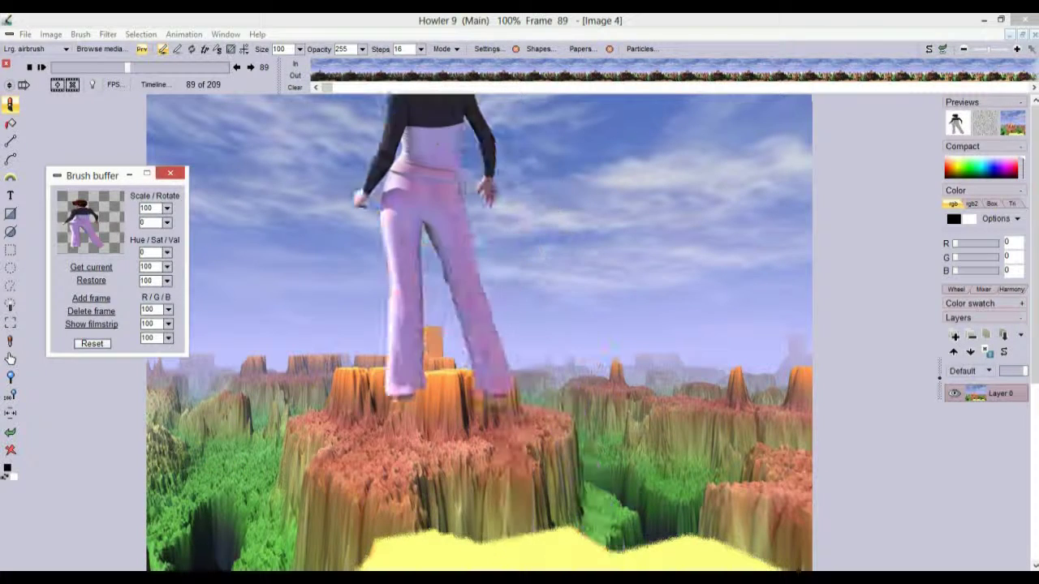
click(141, 52)
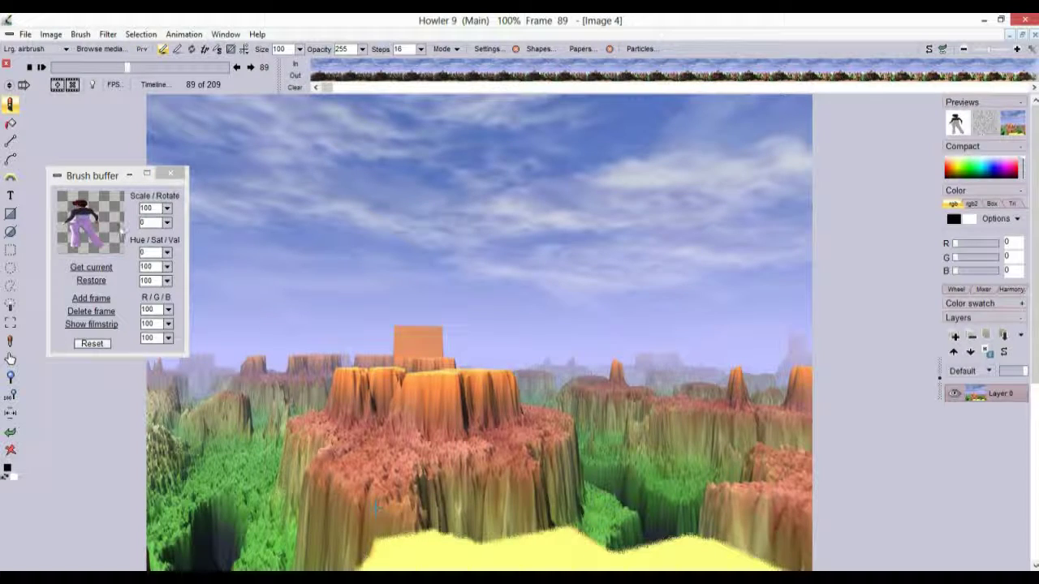
Move the Brush buffer window lower beside the canvas and zoom the canvas out to 83% to show the whole frame.
drag(87, 183, 65, 368)
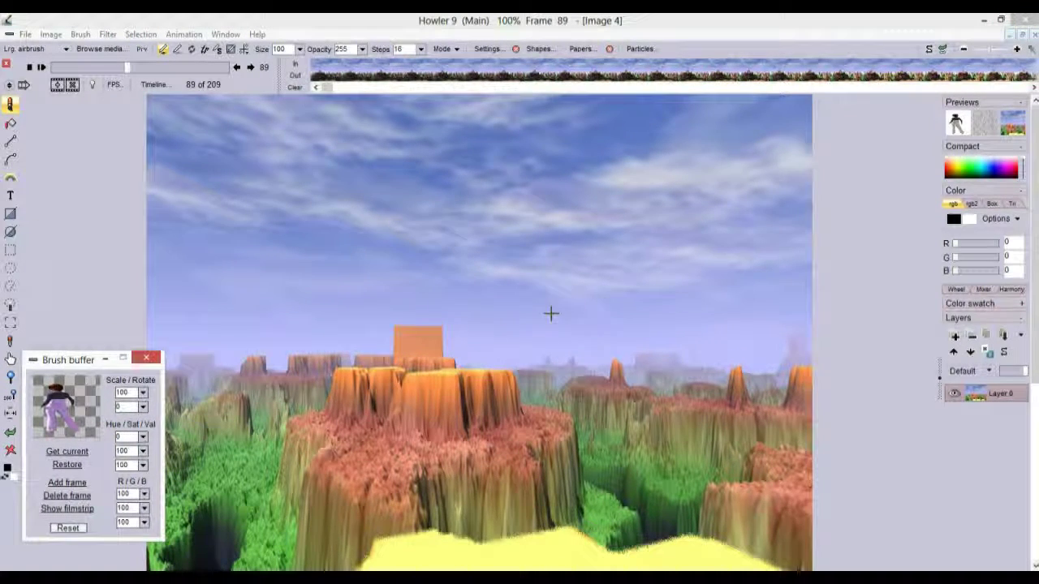
scroll(616, 316, down, 3)
scroll(656, 318, up, 2)
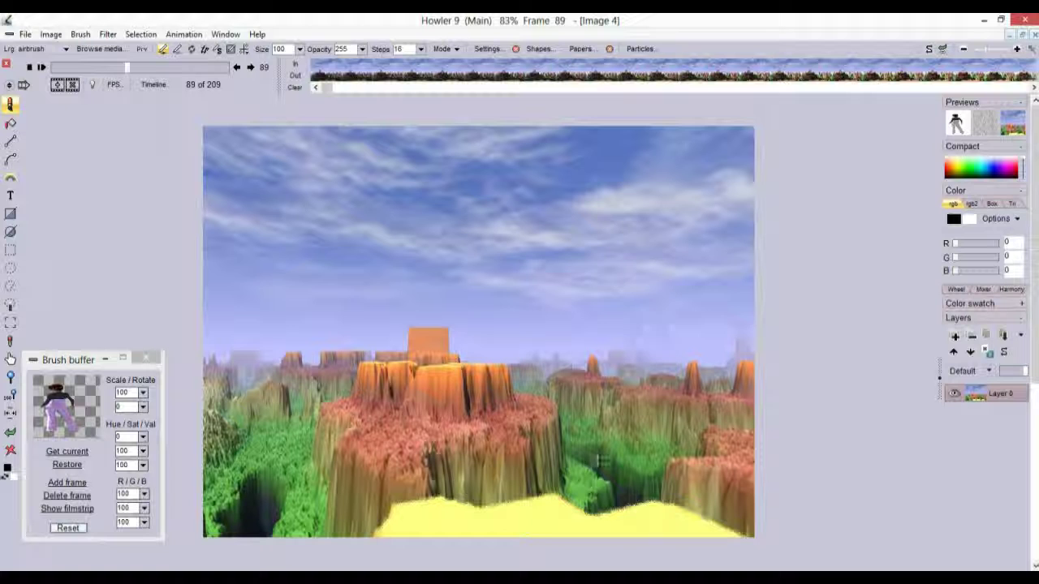
Shift the canvas aside and open the Timeline editor for the terrain animation, placing its window beside the image.
drag(452, 314, 534, 305)
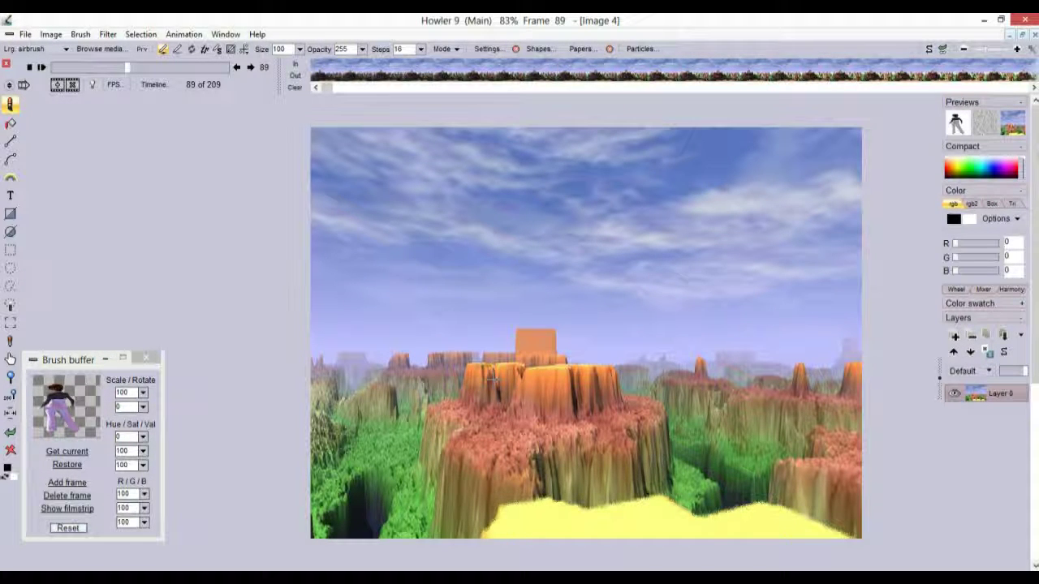
click(155, 86)
drag(241, 104, 195, 160)
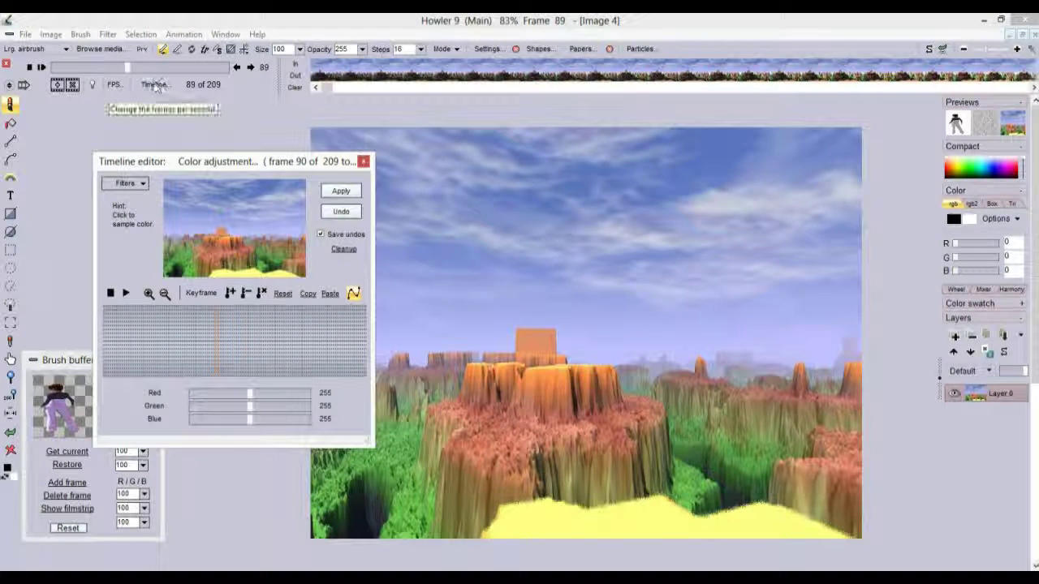
drag(170, 163, 154, 133)
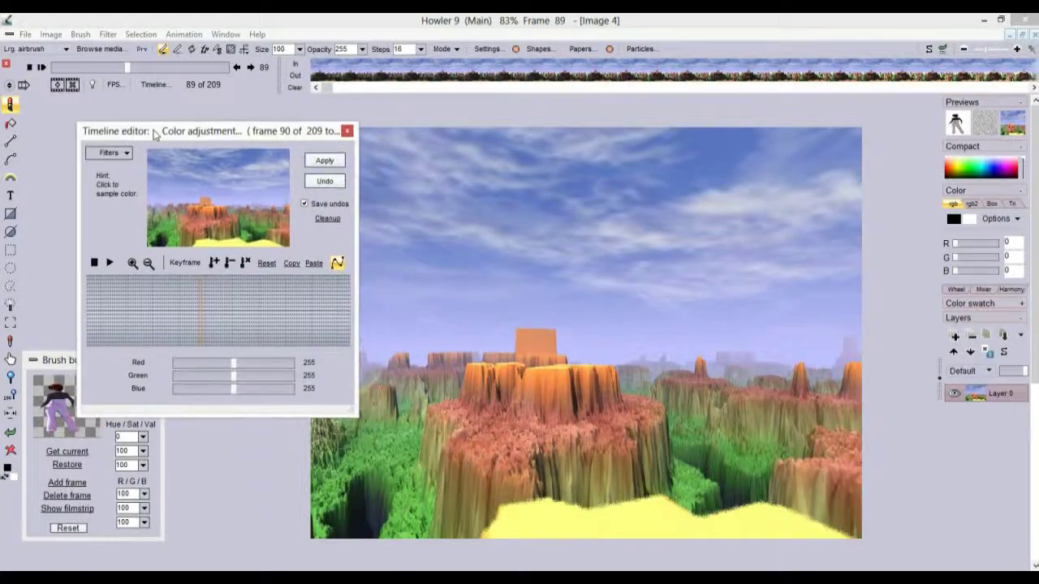
Scrub through the terrain animation in the Timeline editor, return to frame 0, and choose the Lens flare filter.
drag(243, 315, 110, 299)
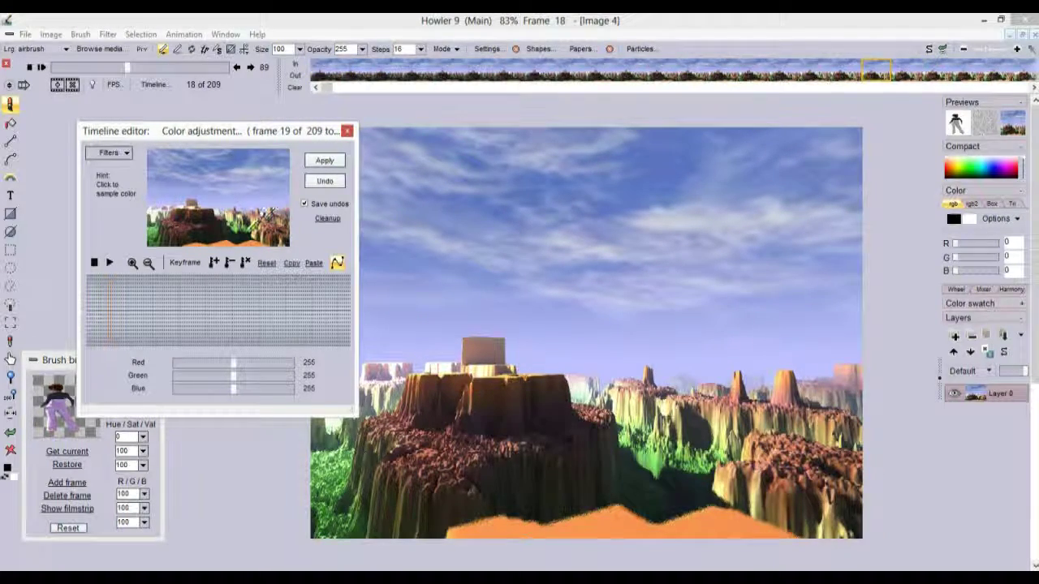
drag(139, 315, 179, 304)
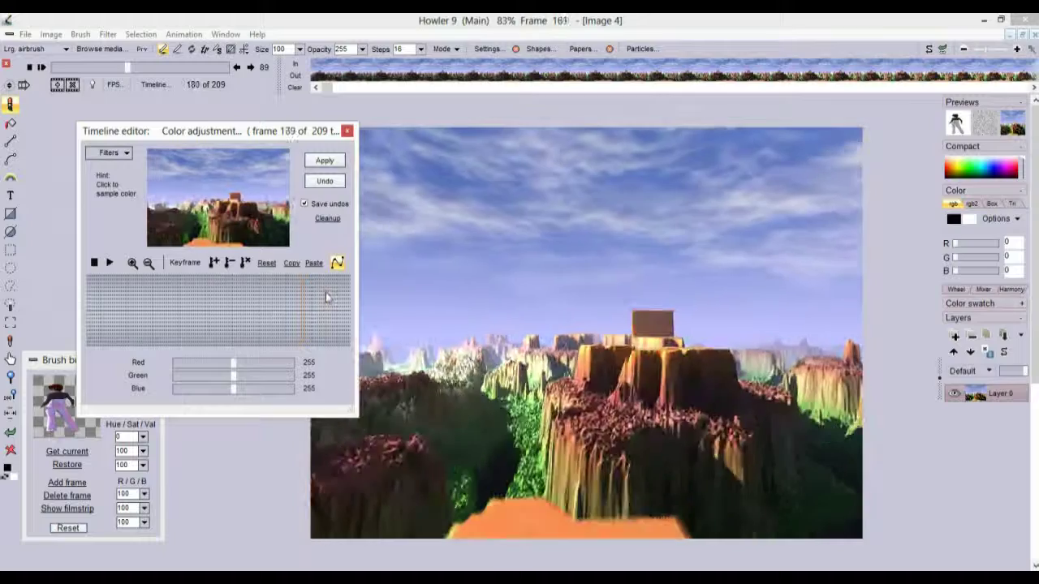
drag(188, 329, 227, 297)
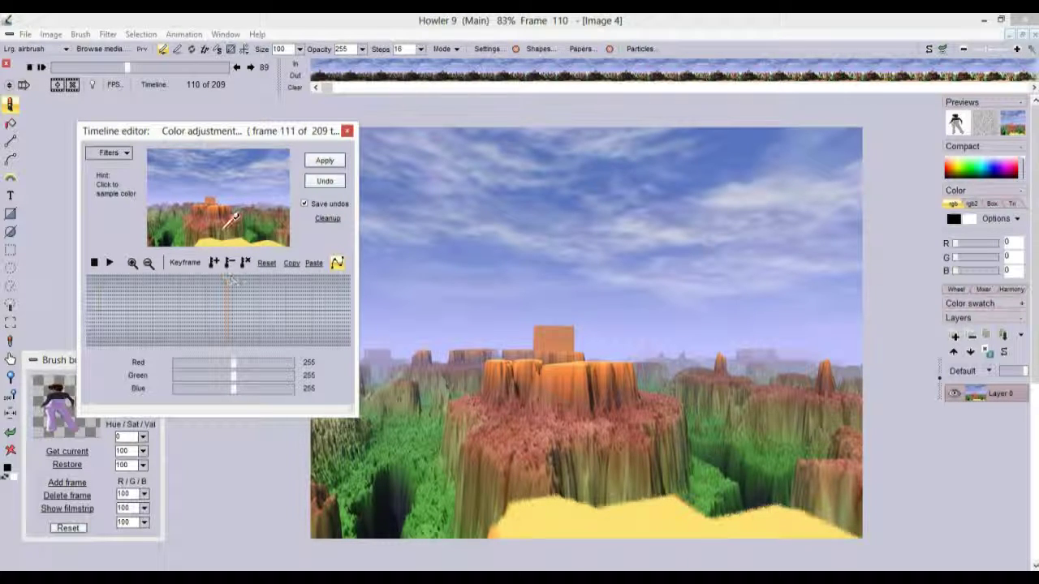
drag(232, 284, 248, 323)
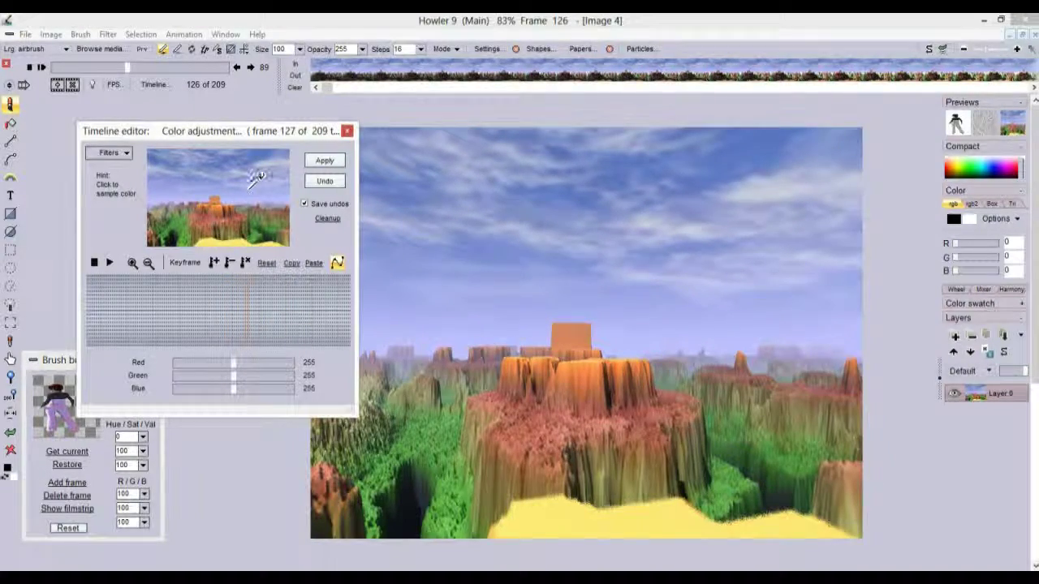
drag(248, 308, 86, 320)
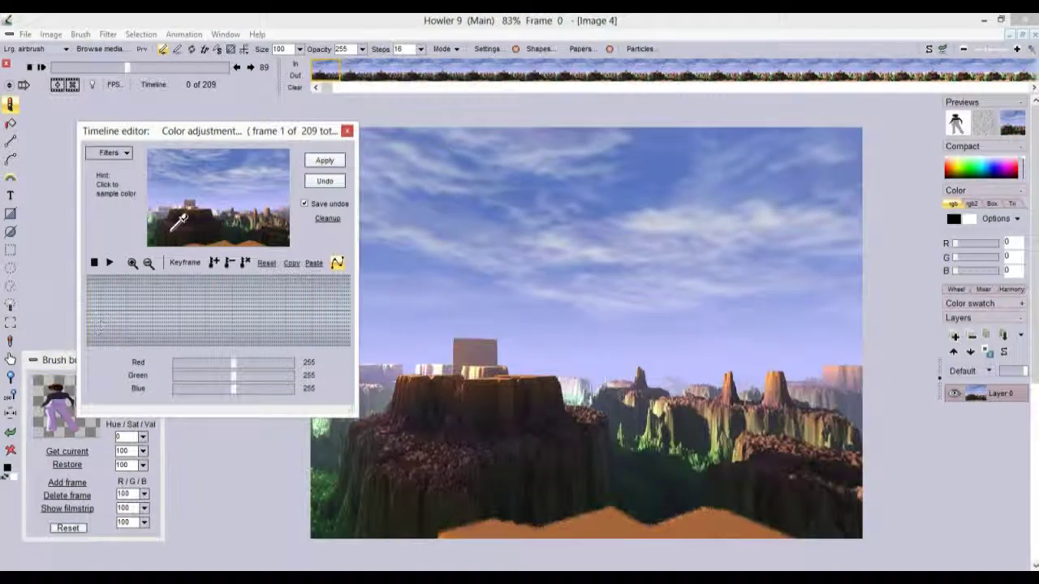
click(126, 154)
drag(298, 181, 297, 320)
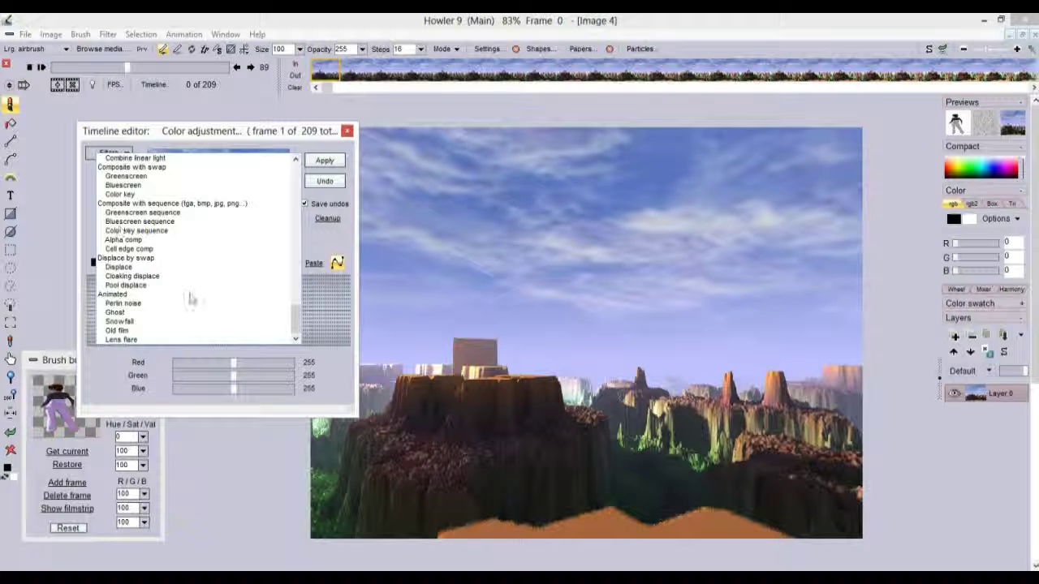
click(126, 341)
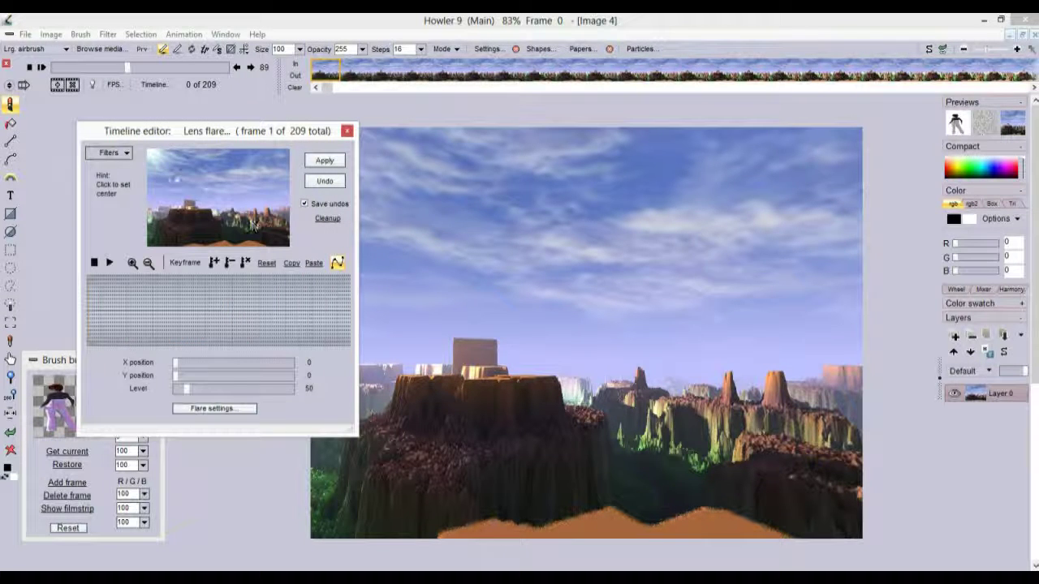
Place the lens flare at X 6, Y 61, choose the green starburst preset, and move the Flare options window clear of the Timeline editor.
drag(184, 218, 195, 347)
click(214, 409)
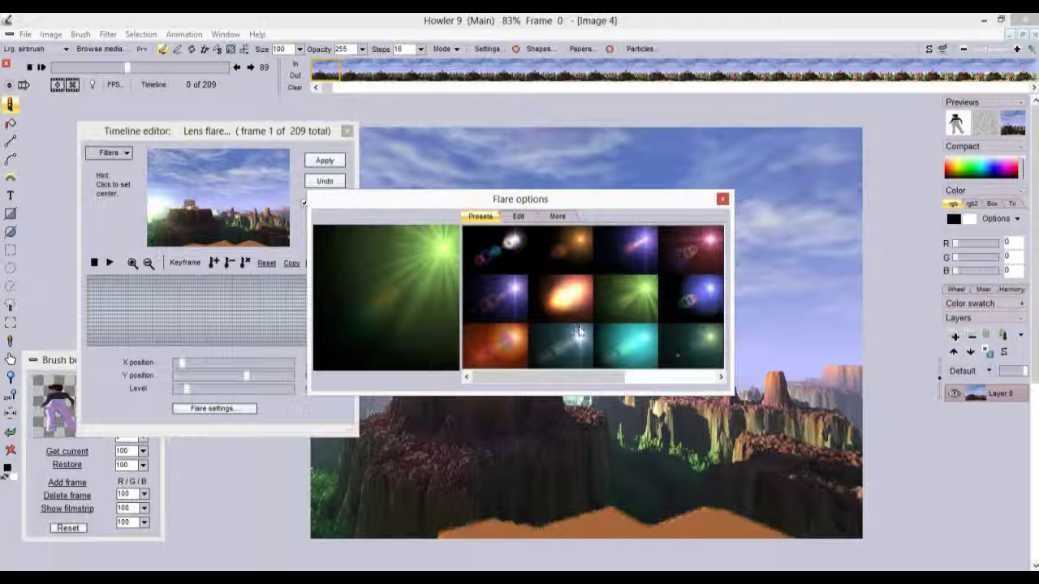
click(499, 297)
click(549, 233)
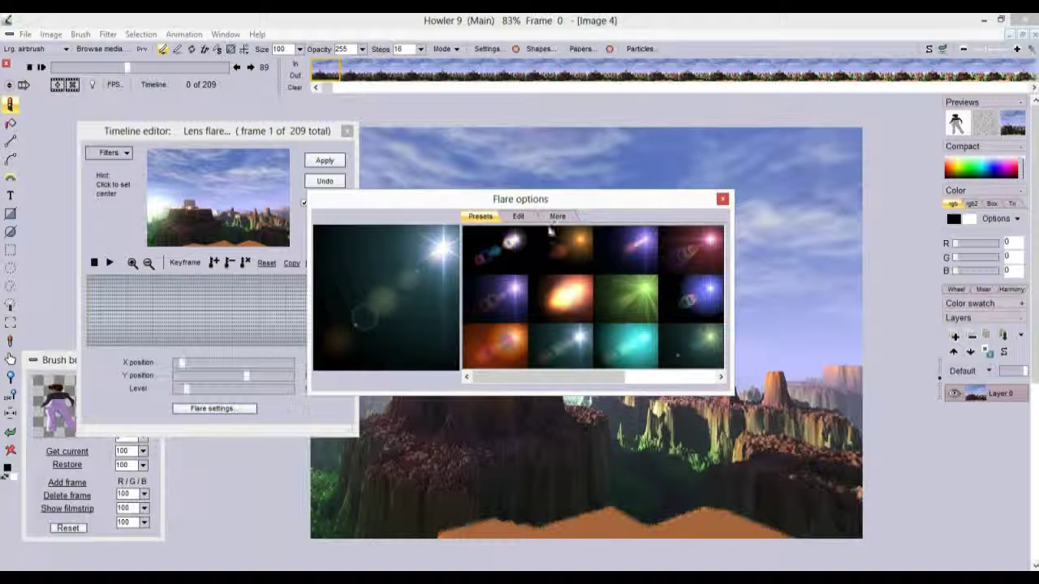
drag(544, 207, 700, 326)
mouse_move(727, 492)
mouse_down()
mouse_move(805, 500)
mouse_move(723, 498)
mouse_up()
click(780, 414)
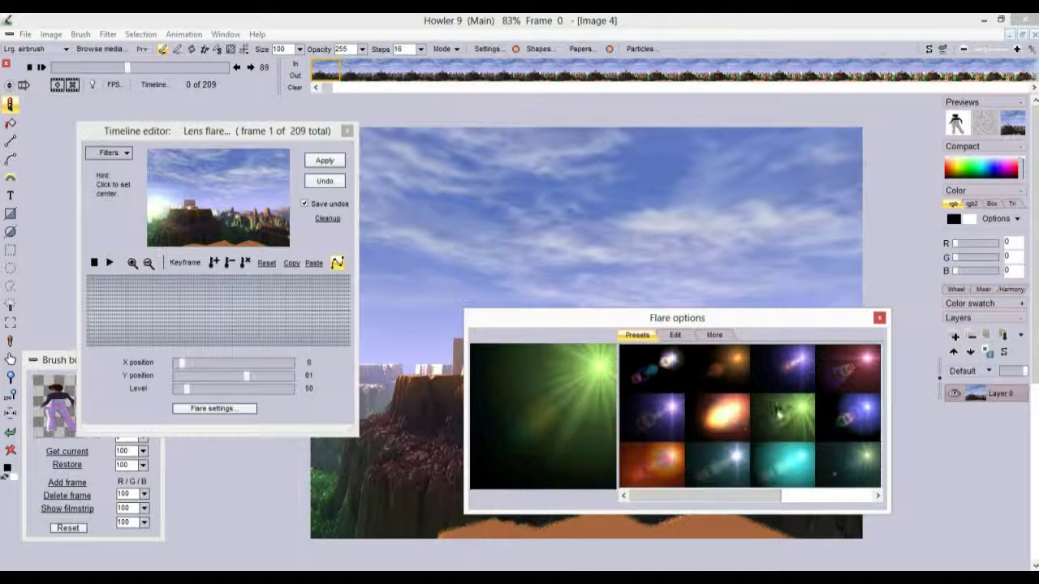
Keyframe the flare's sweep from frame 0 to X 121, Y 72 on frame 206 with smoothing off, and apply it.
click(159, 203)
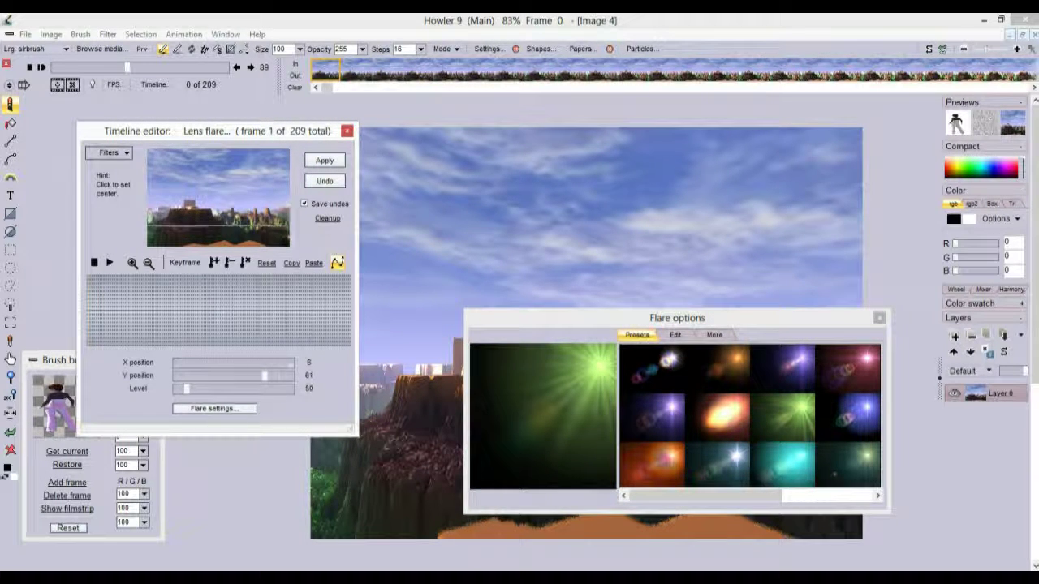
click(104, 305)
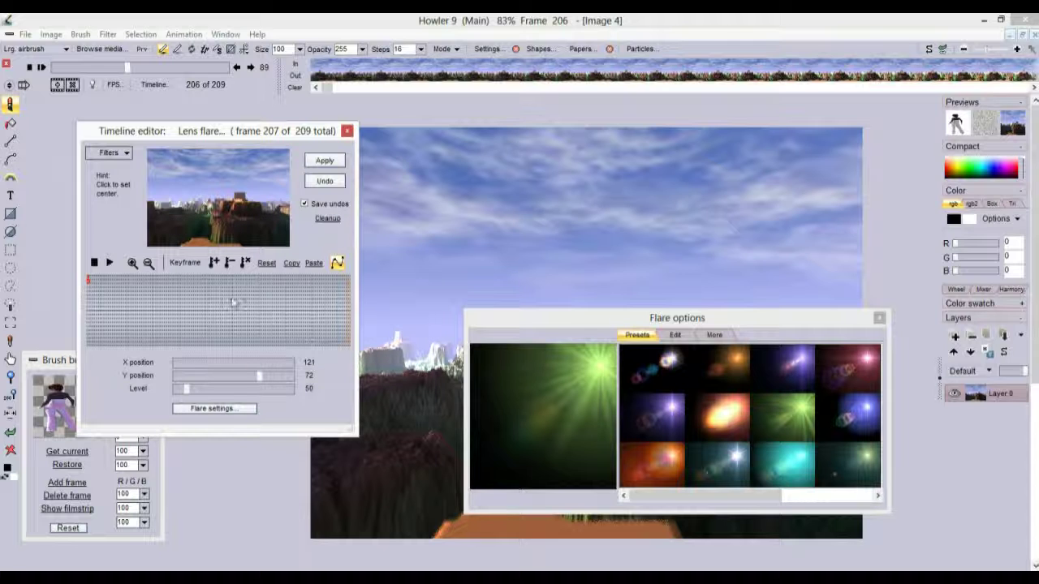
click(215, 265)
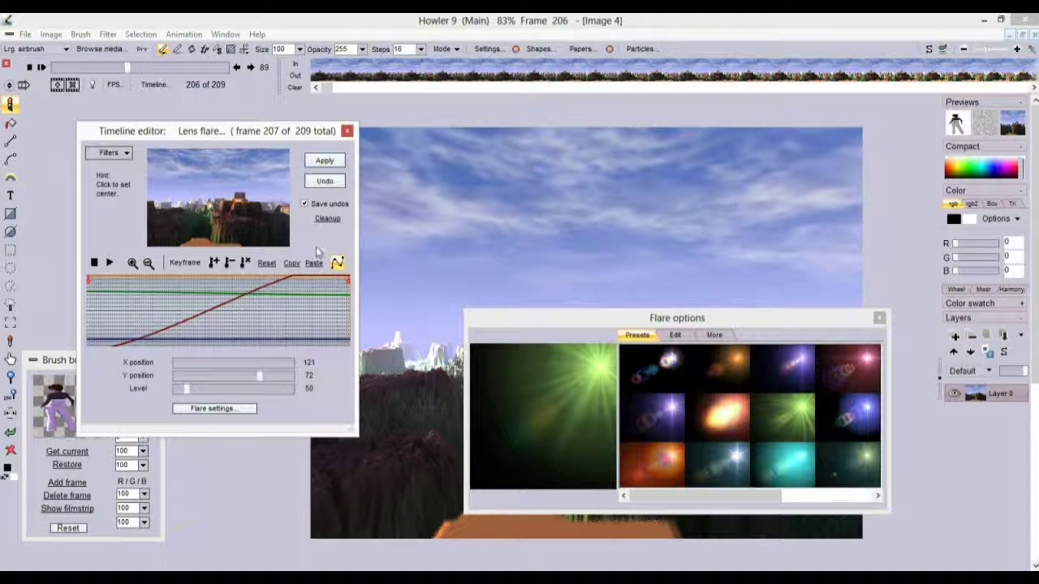
click(337, 263)
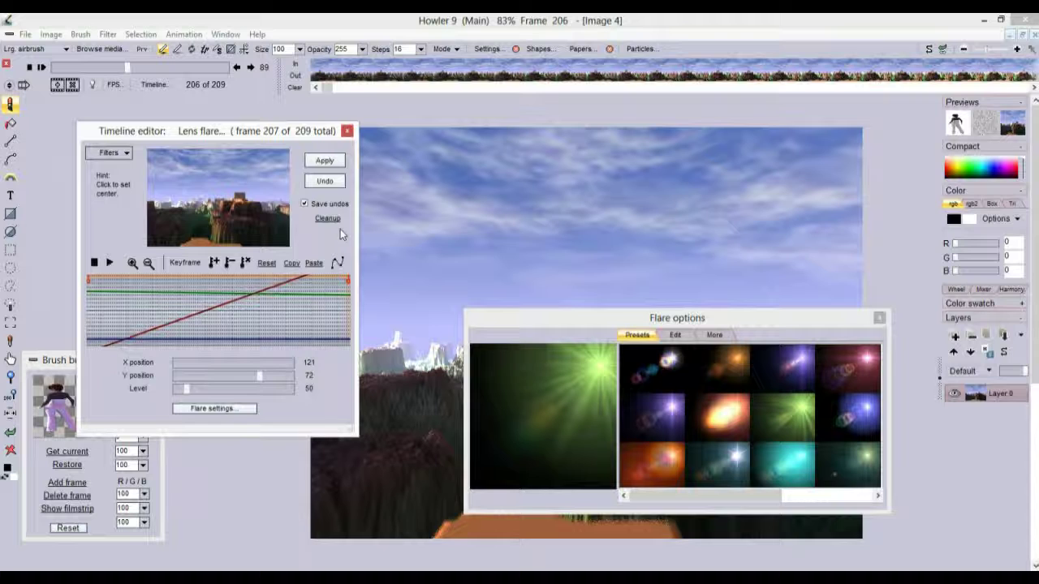
click(324, 161)
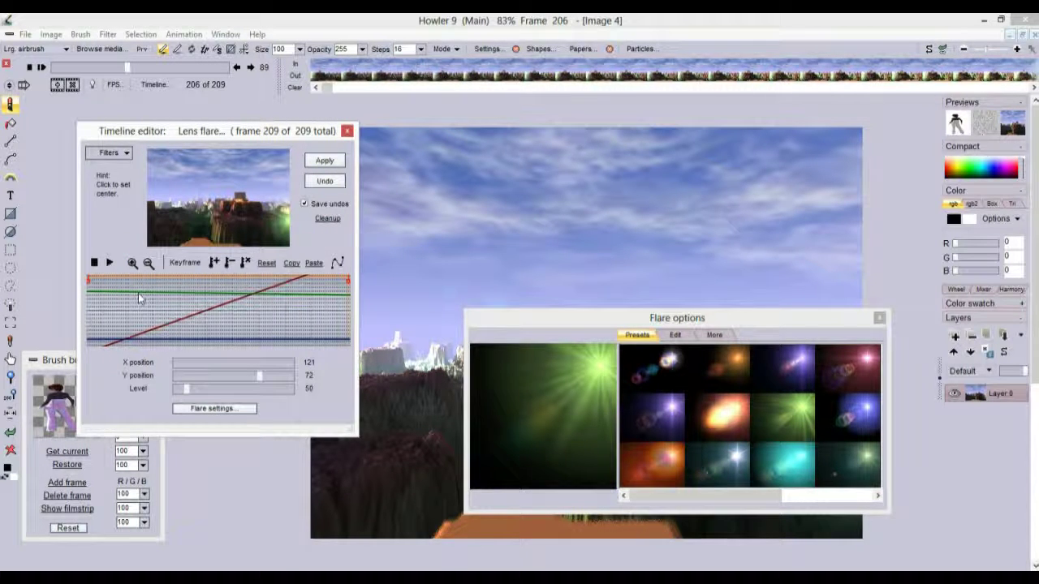
Clear all keys and keyframe a new flare near the start of the animation at X 48, Y 48 with level 25.
click(245, 263)
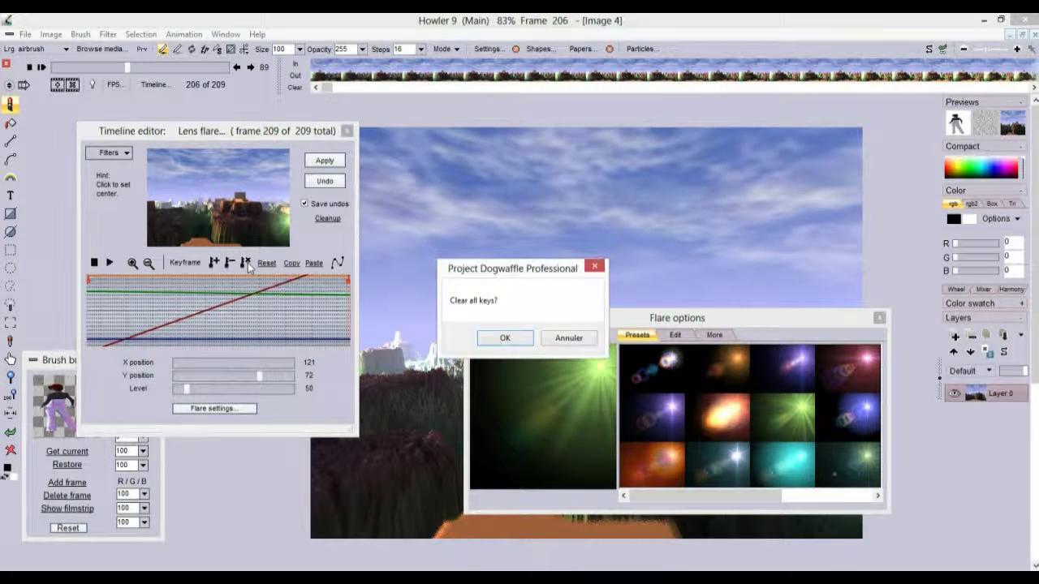
click(506, 339)
click(117, 290)
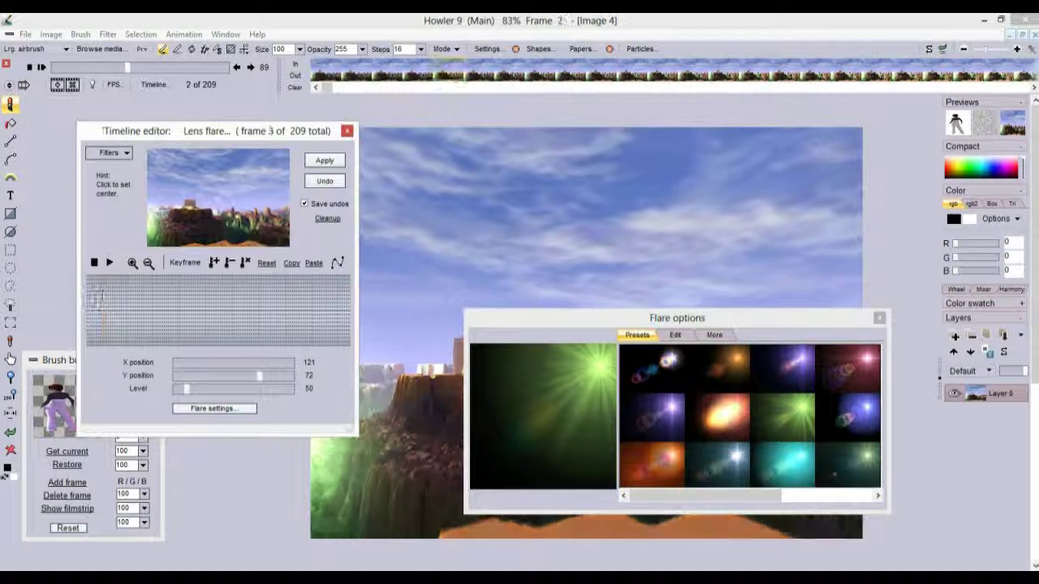
drag(215, 221, 213, 195)
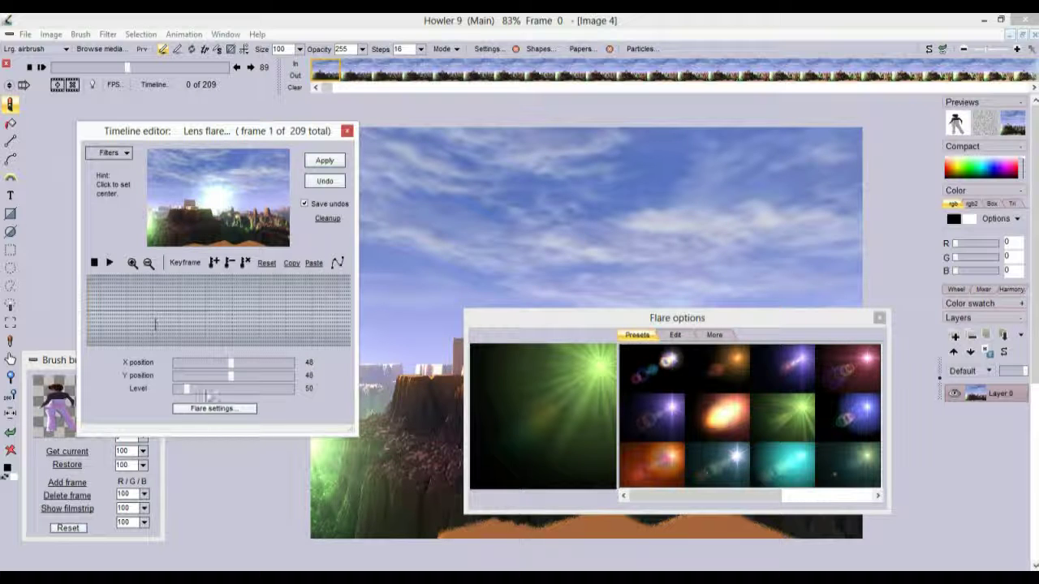
click(185, 390)
drag(185, 392, 180, 394)
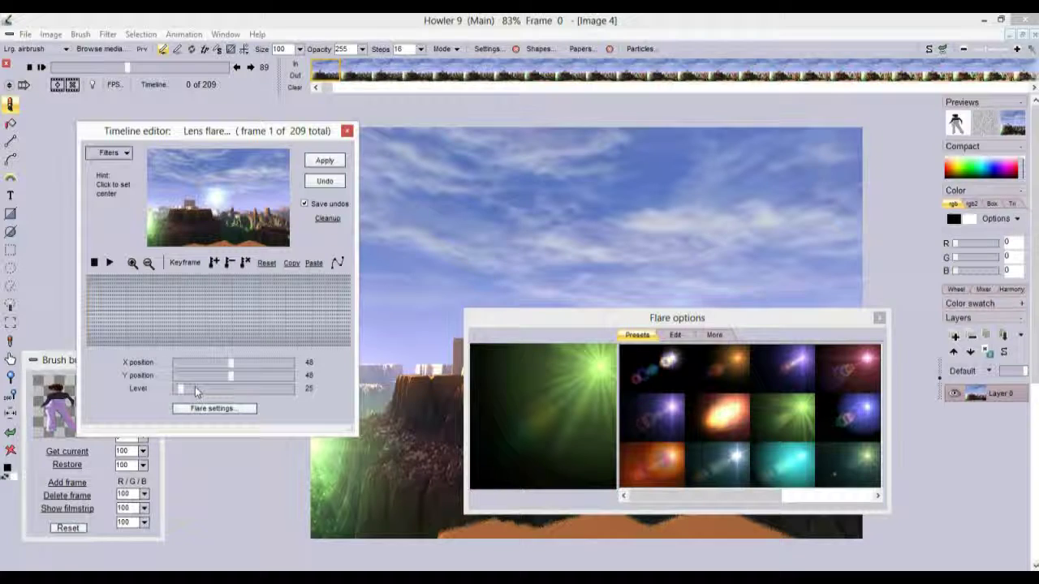
drag(111, 297, 90, 303)
click(215, 263)
Keyframe the flare at X 106, Y 53 on frame 111, fade it to level 0 on frame 116, and apply it.
mouse_move(221, 317)
mouse_down()
mouse_move(211, 310)
mouse_move(228, 315)
mouse_up()
drag(247, 198, 293, 208)
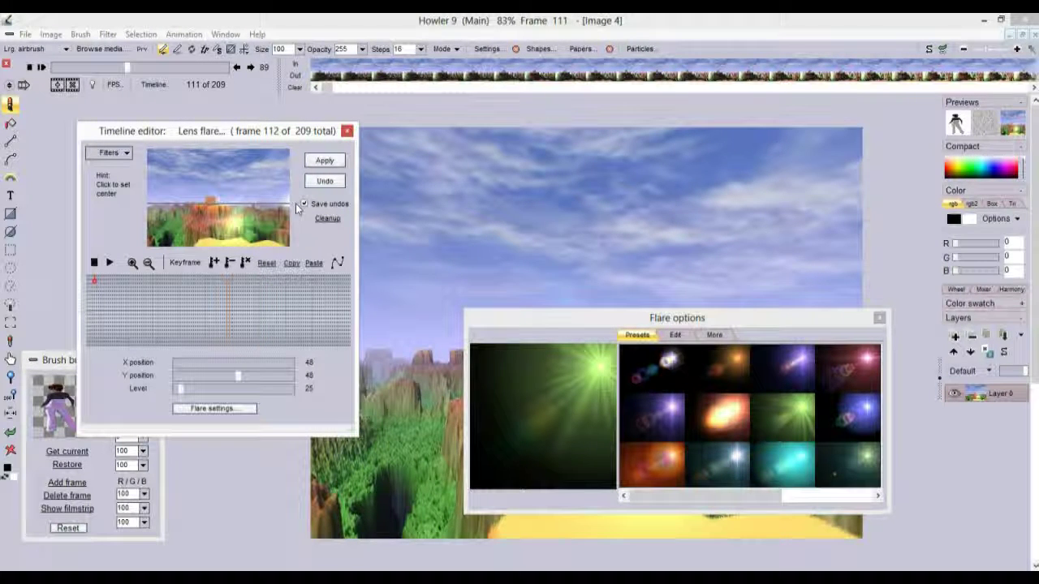
click(215, 266)
click(236, 283)
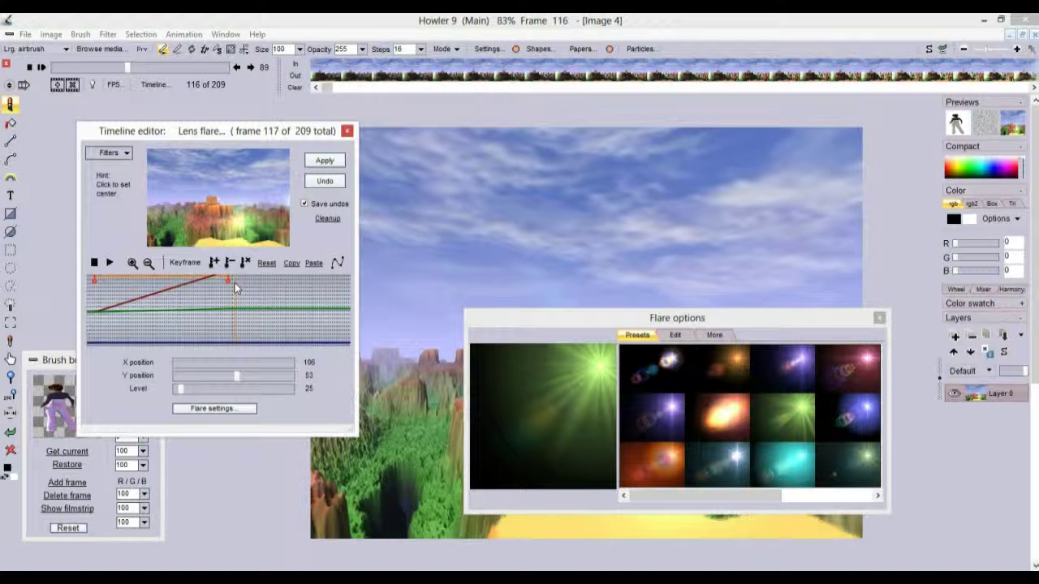
drag(181, 388, 152, 389)
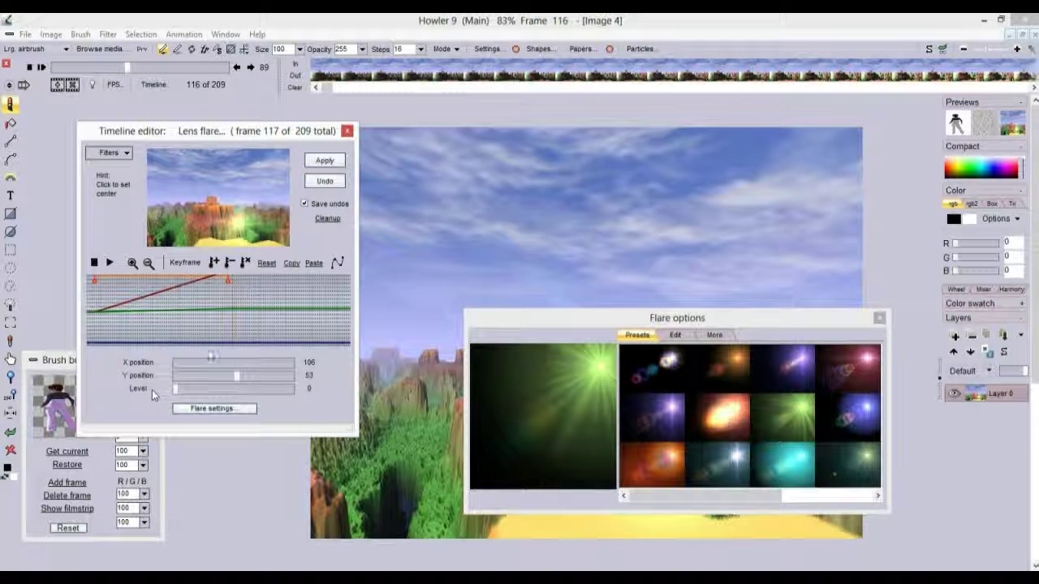
click(216, 263)
click(325, 160)
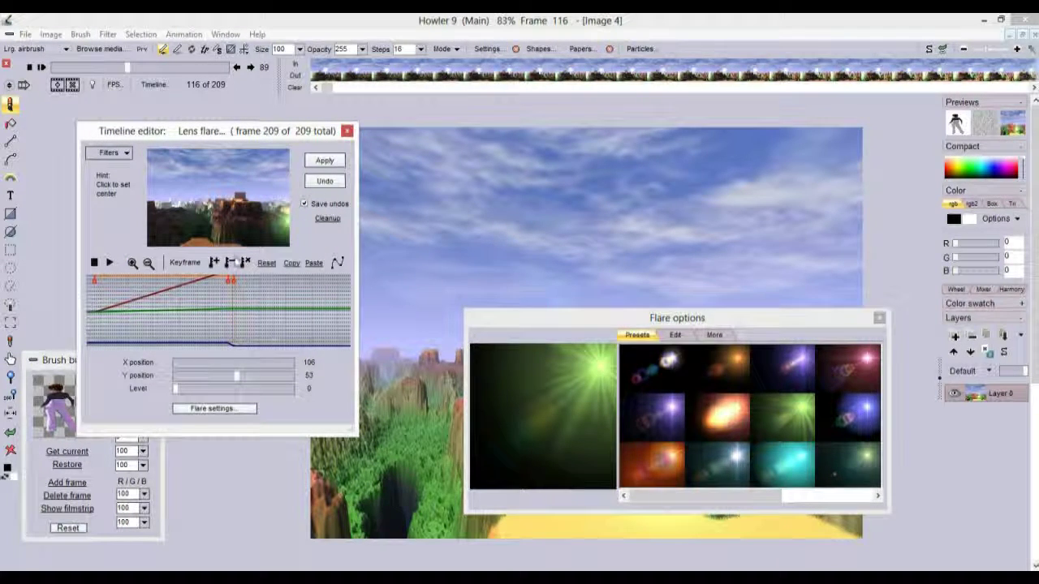
Clear all keys and keyframe a flare at X 1, Y 61, with level 0 on frame 80 and level 33 shortly after.
click(245, 263)
click(507, 338)
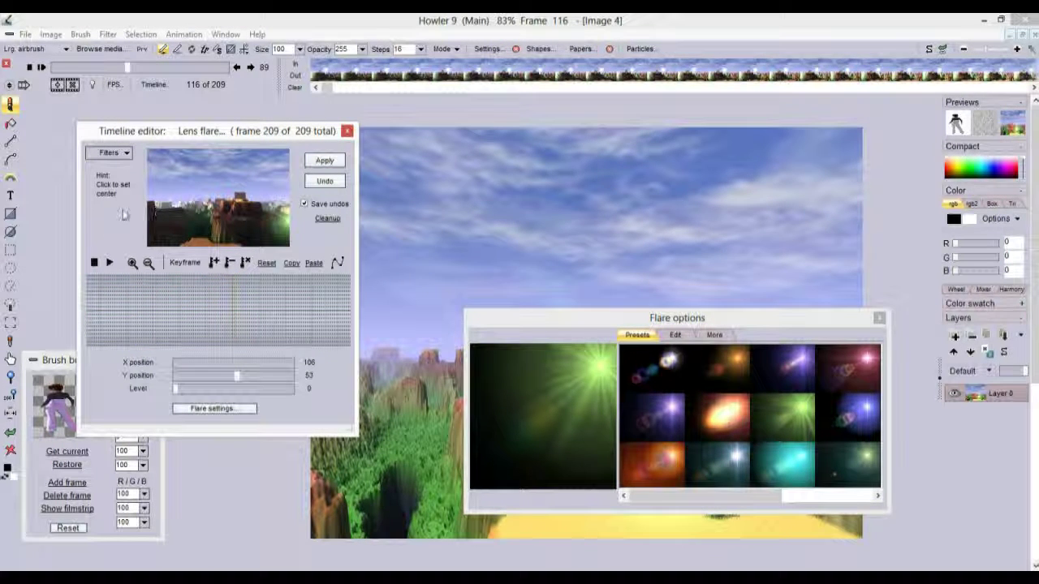
click(88, 307)
drag(217, 213, 186, 195)
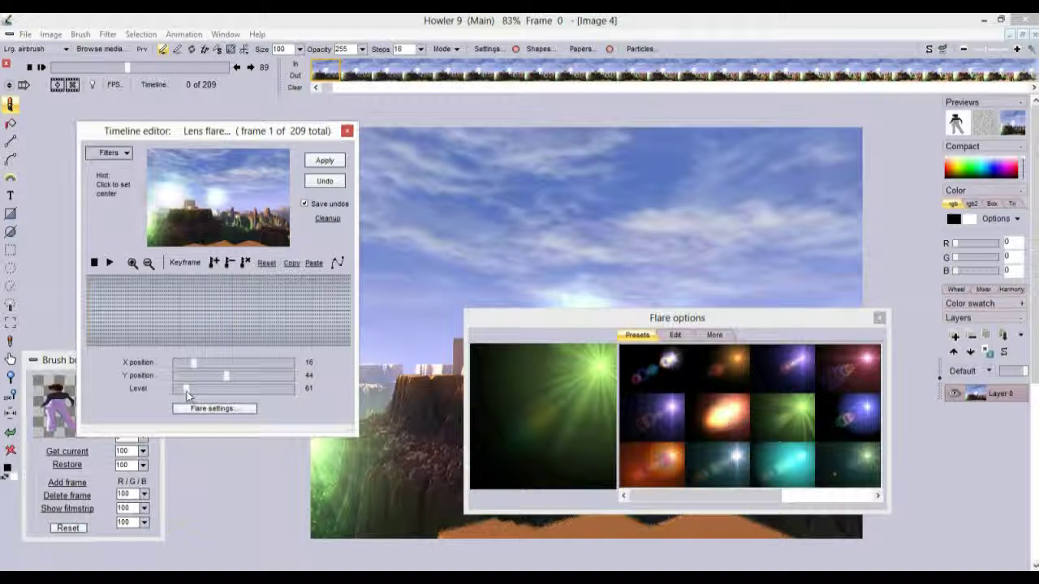
click(183, 391)
drag(194, 363, 170, 367)
click(109, 262)
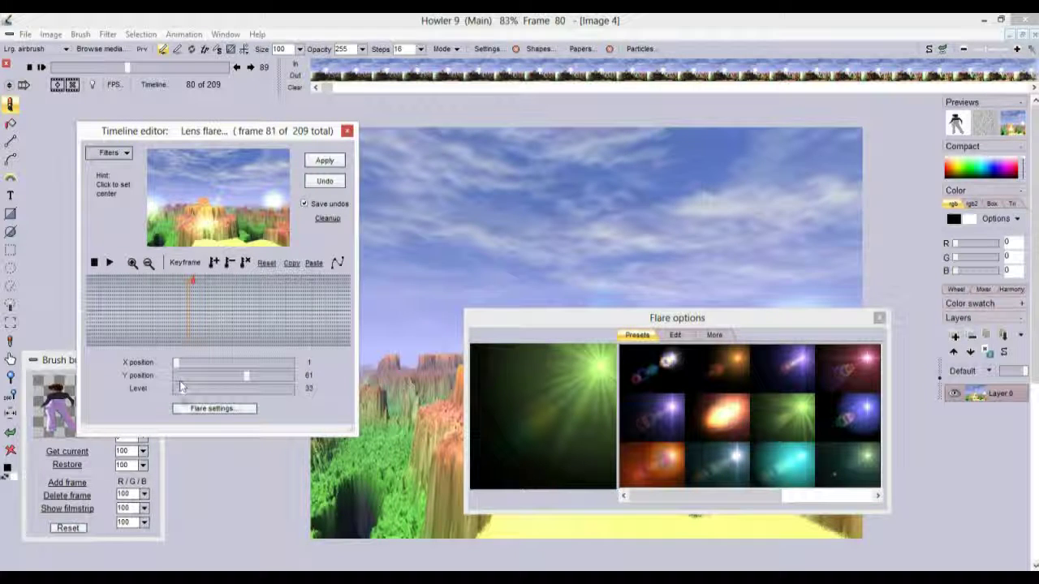
drag(183, 395, 174, 390)
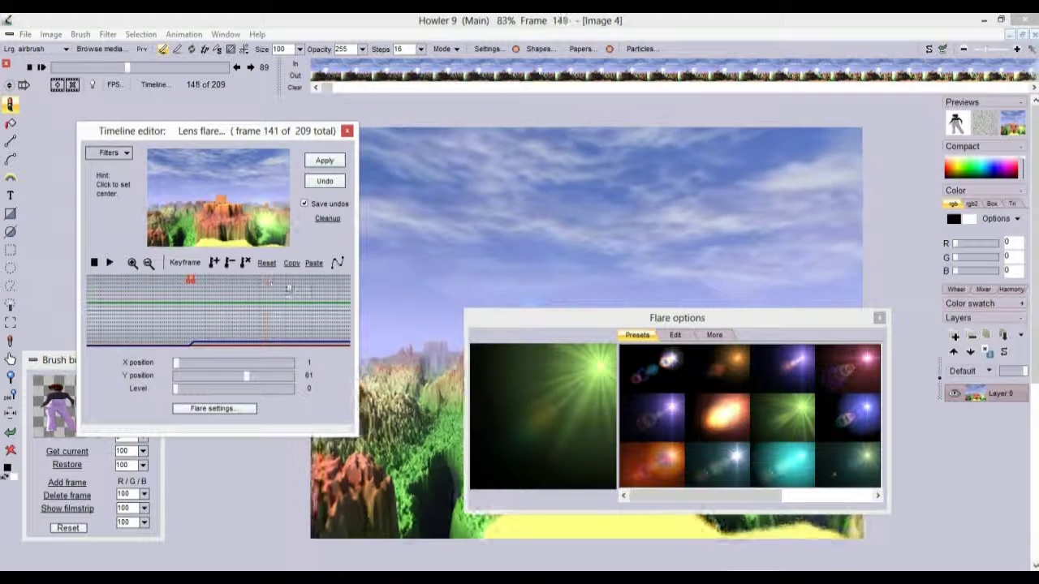
Keyframe the flare at X 73, Y 79 with level 80 on frame 208 and apply it to the animation.
click(190, 391)
drag(169, 210, 245, 203)
click(243, 226)
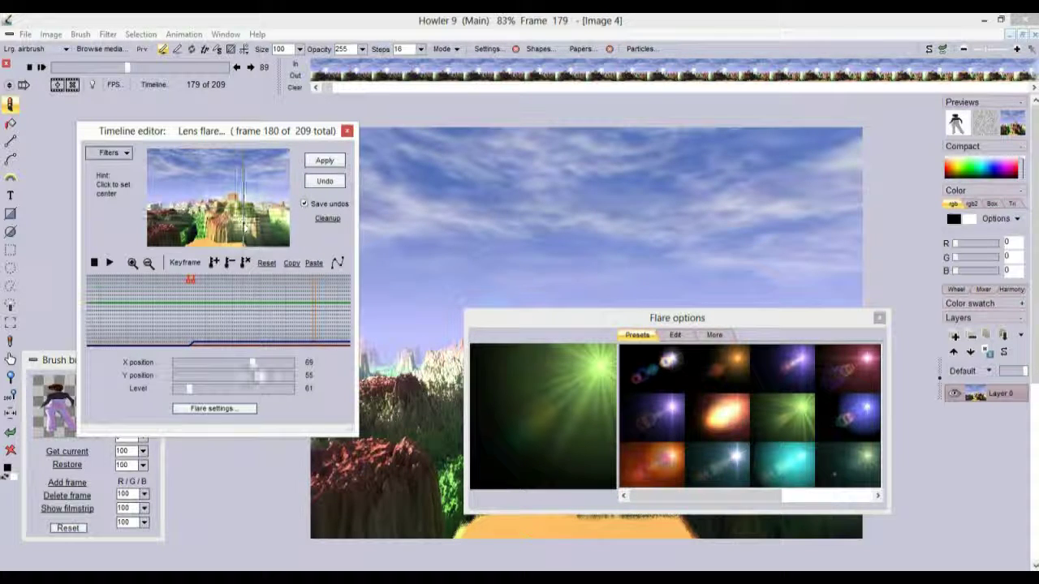
click(195, 393)
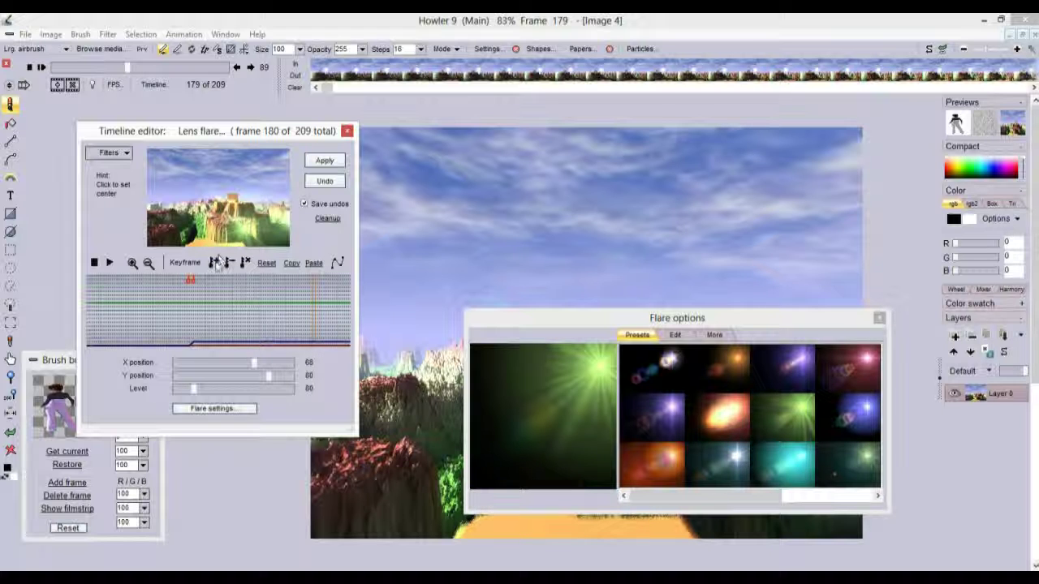
drag(322, 311, 354, 307)
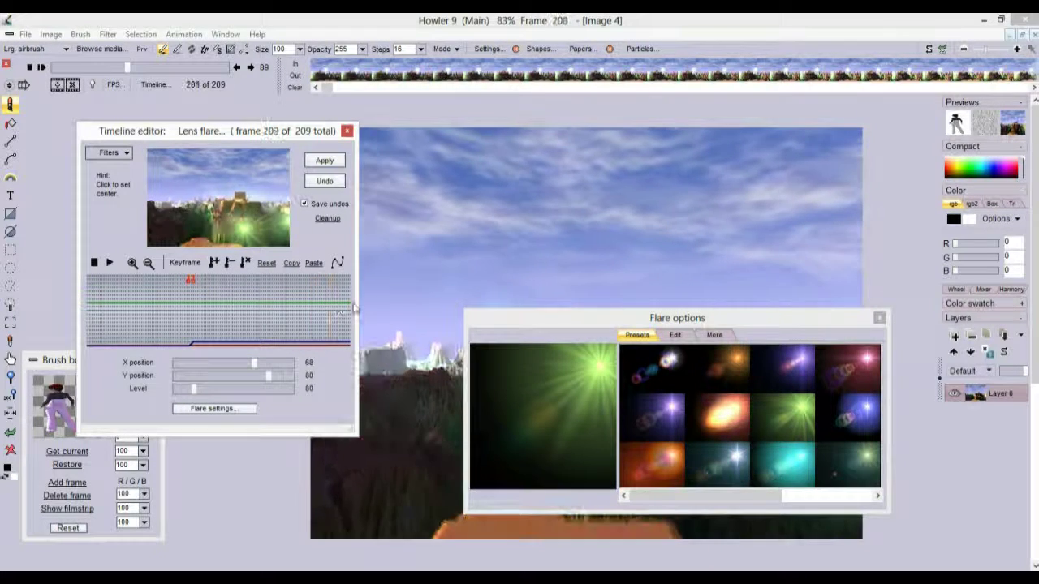
click(251, 227)
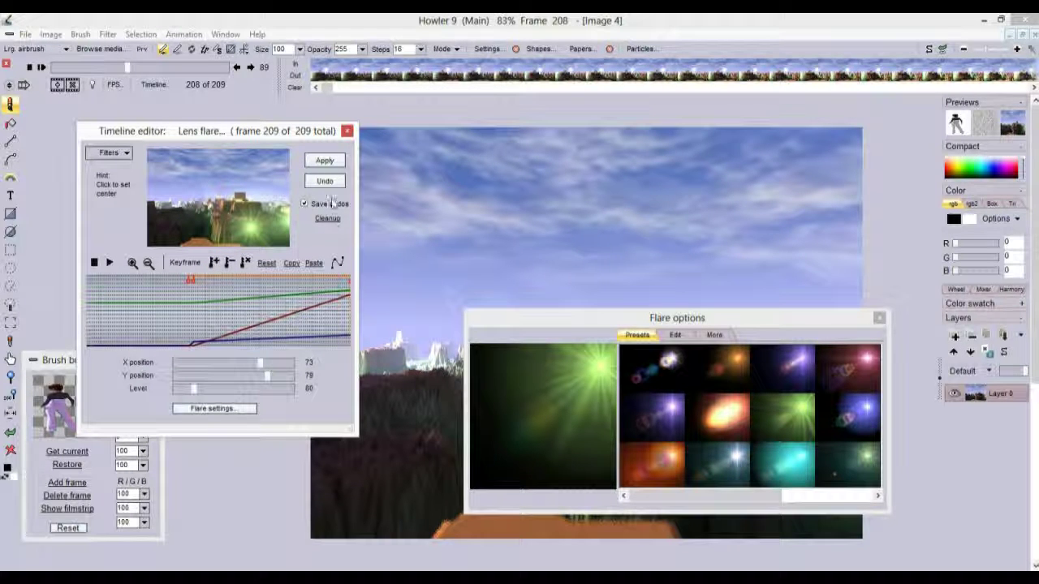
click(325, 161)
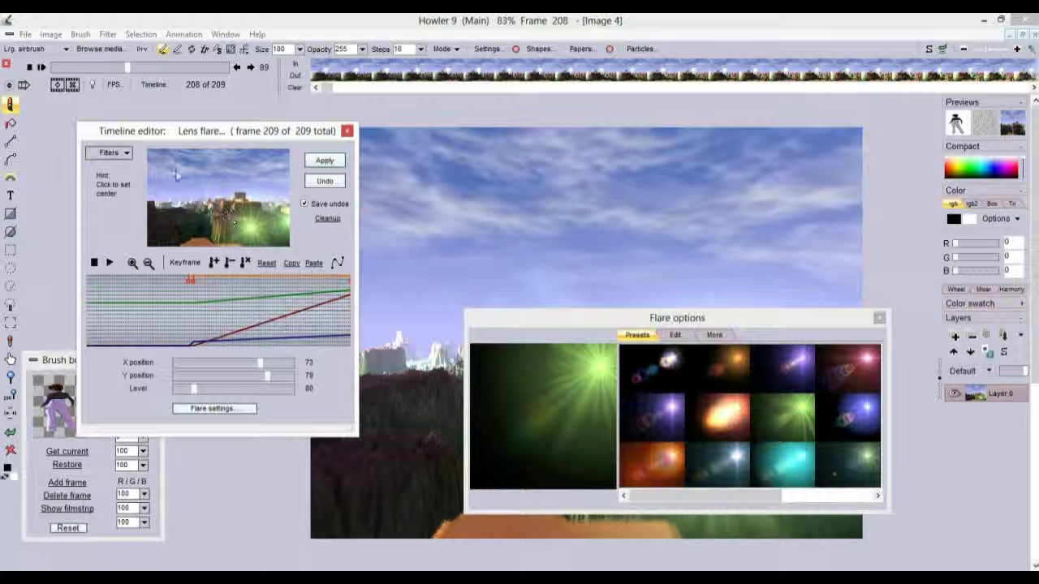
Apply a Gaussian blur of 5 with dissolve 255 to the whole animation in the Timeline editor.
click(126, 155)
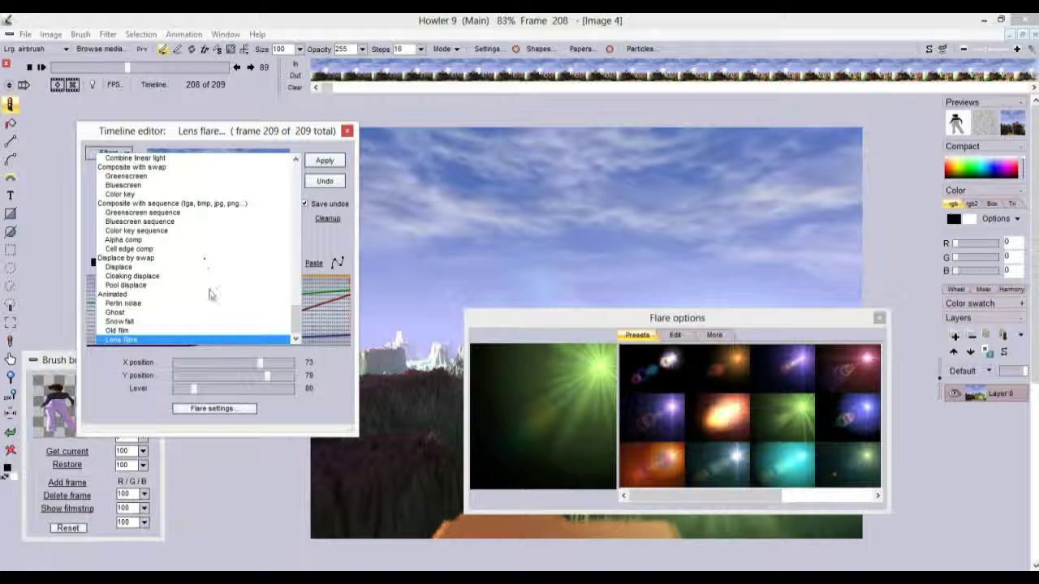
drag(297, 321, 293, 199)
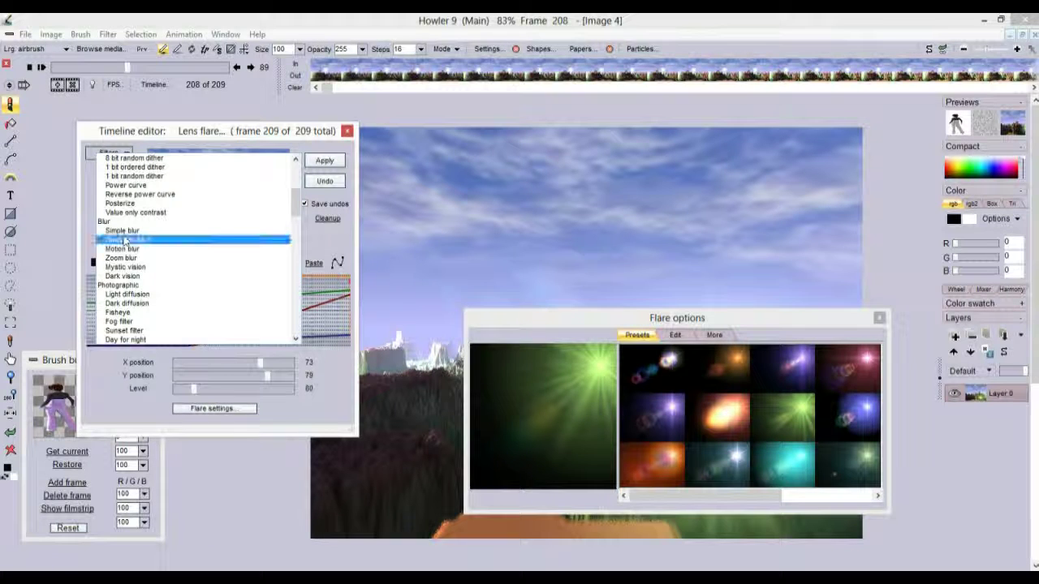
click(123, 239)
mouse_move(200, 361)
mouse_down()
mouse_move(176, 375)
mouse_move(184, 367)
mouse_up()
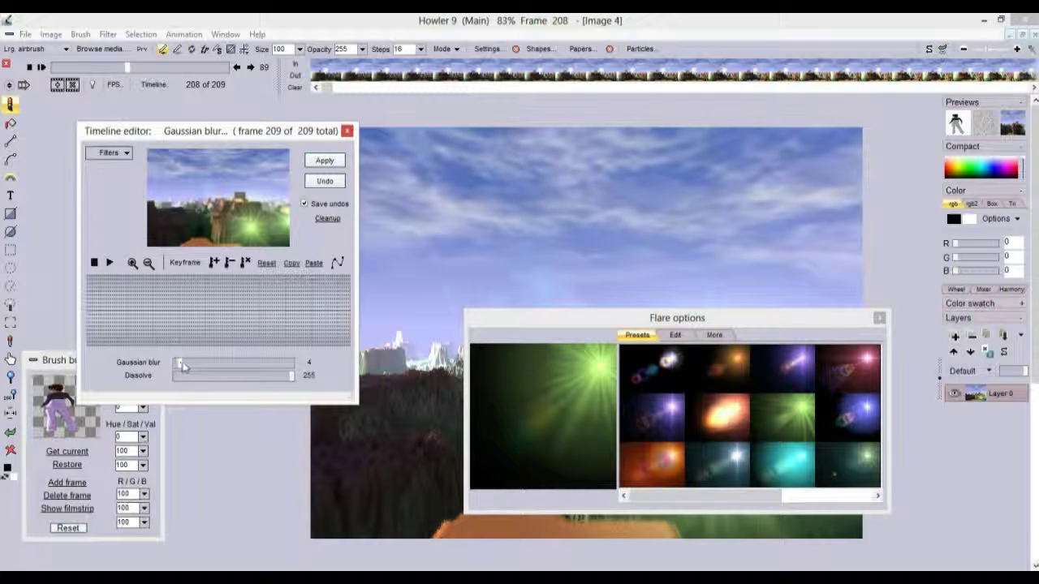
click(326, 161)
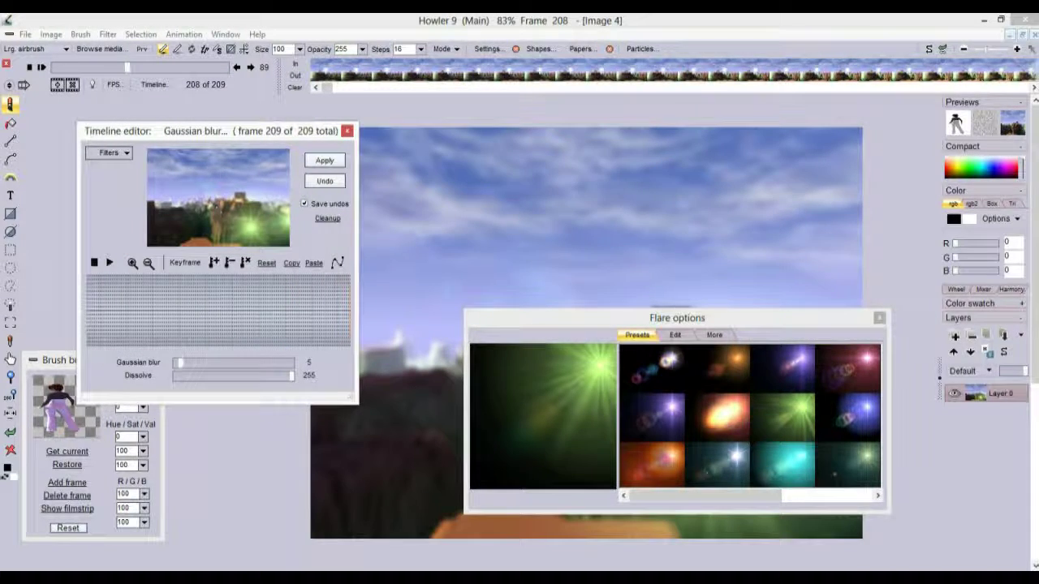
Apply the Sunset filter to the animation with Green 1 at 94 and Blue 1 at 64.
click(125, 156)
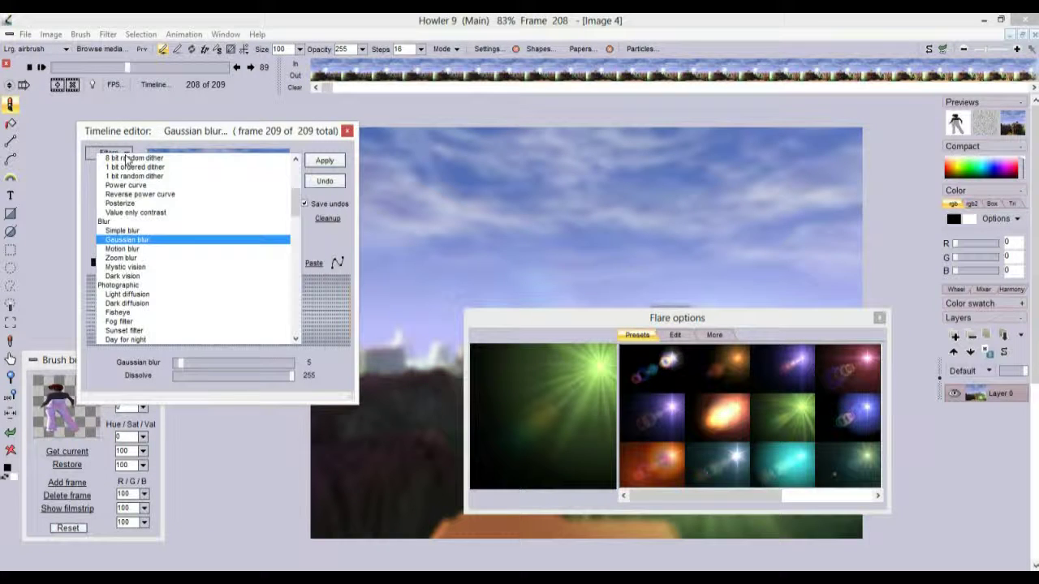
drag(297, 204, 298, 215)
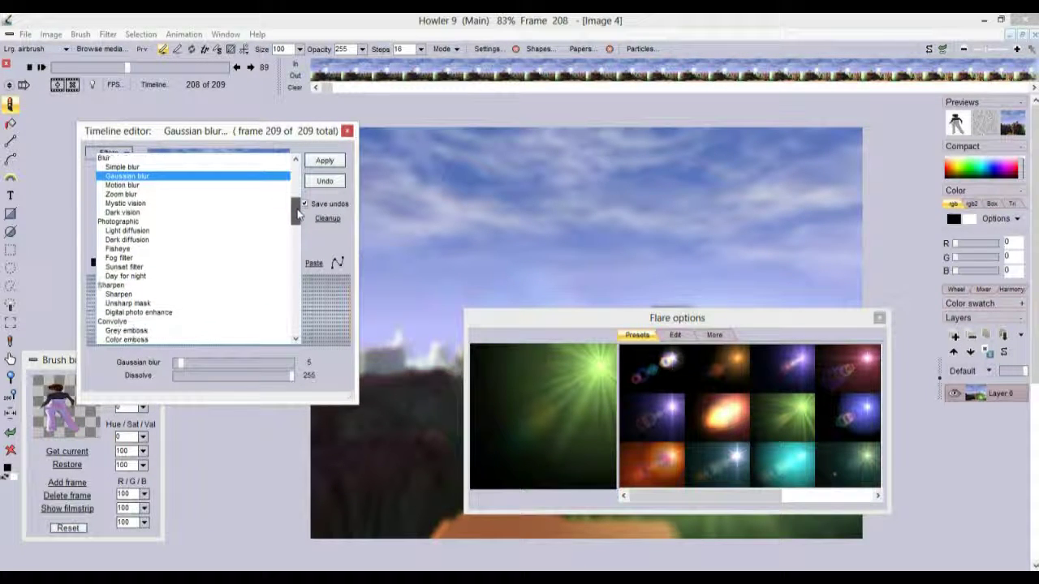
click(122, 268)
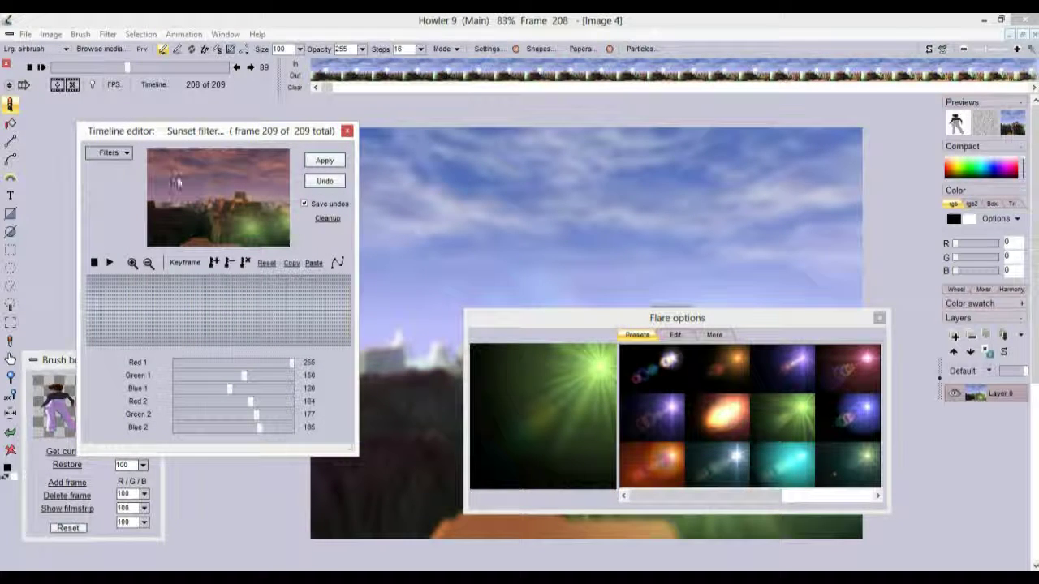
drag(243, 376, 221, 379)
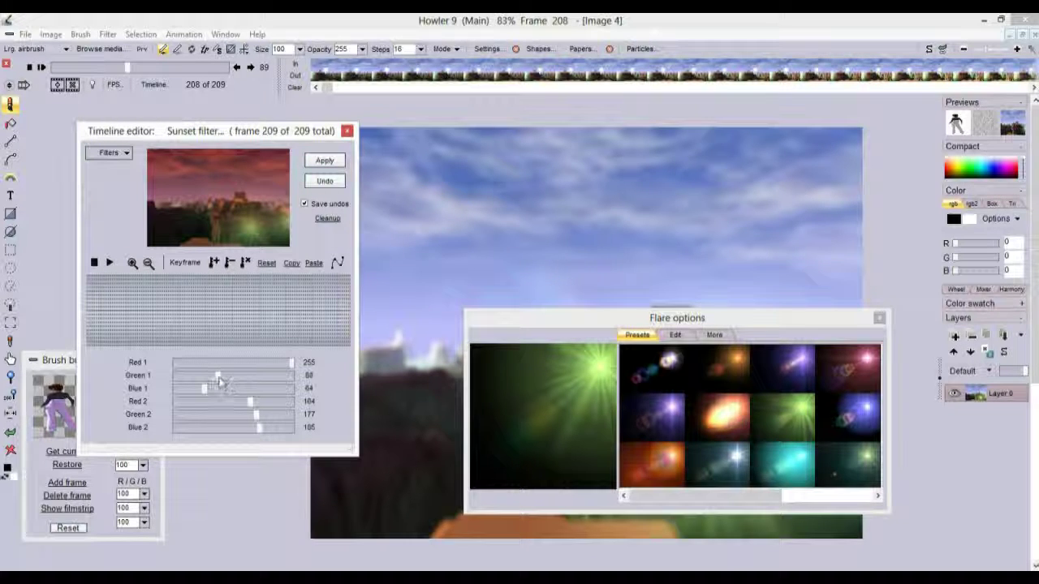
click(324, 161)
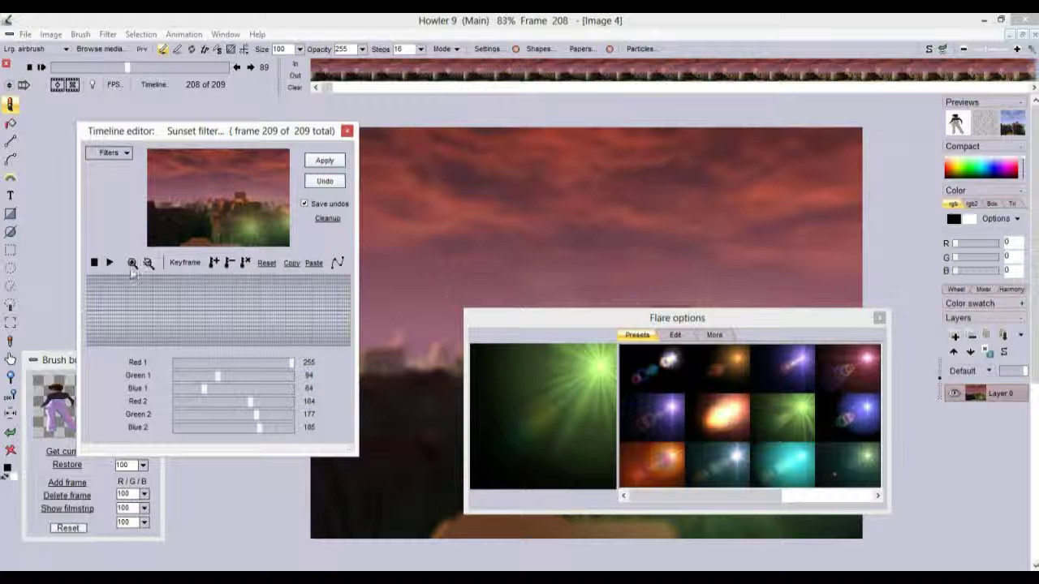
Apply the Fog filter to the animation after trying Day for night, and close the Timeline editor and flare options.
click(120, 153)
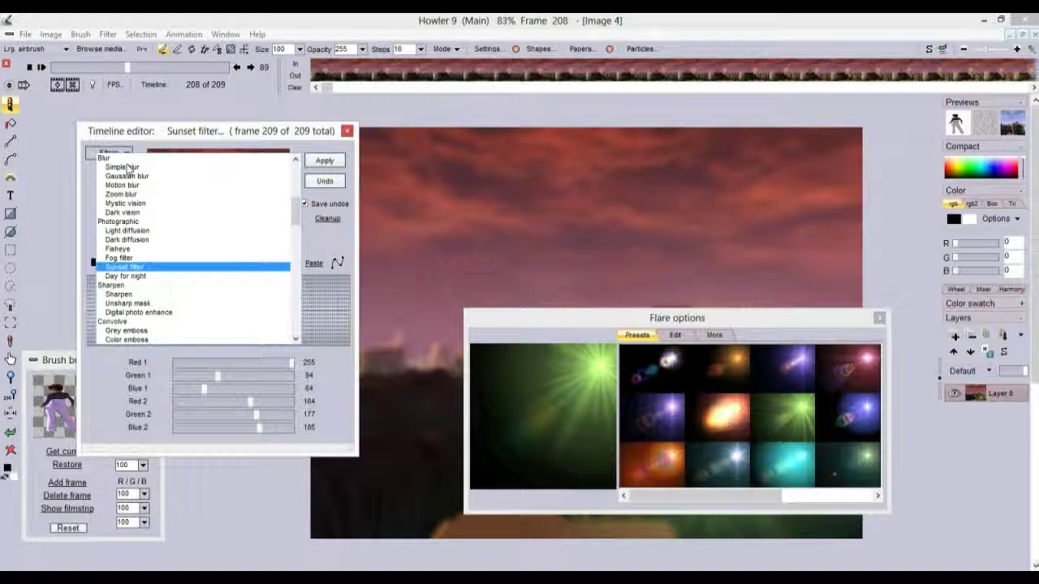
click(128, 278)
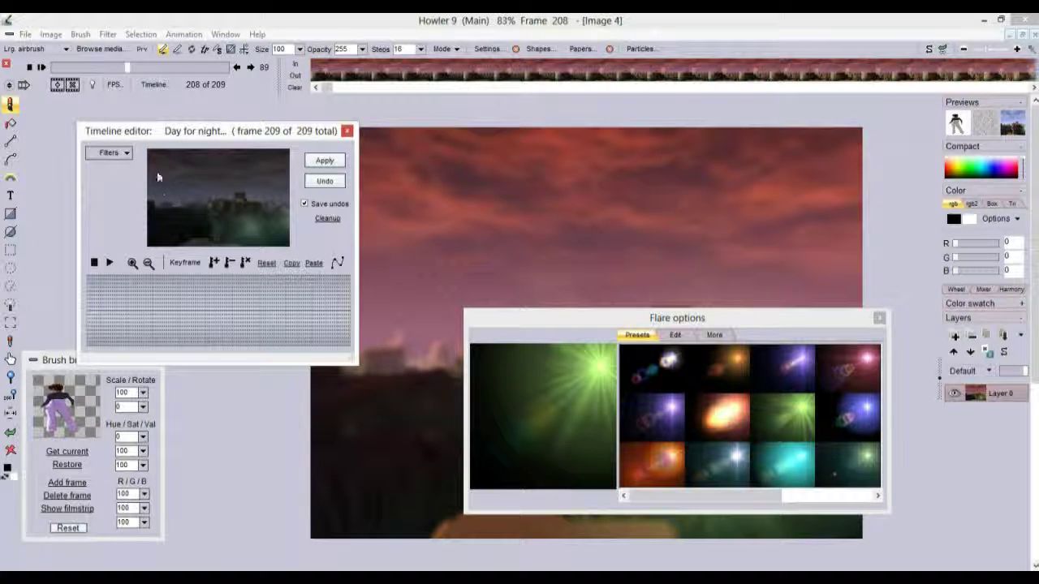
click(110, 154)
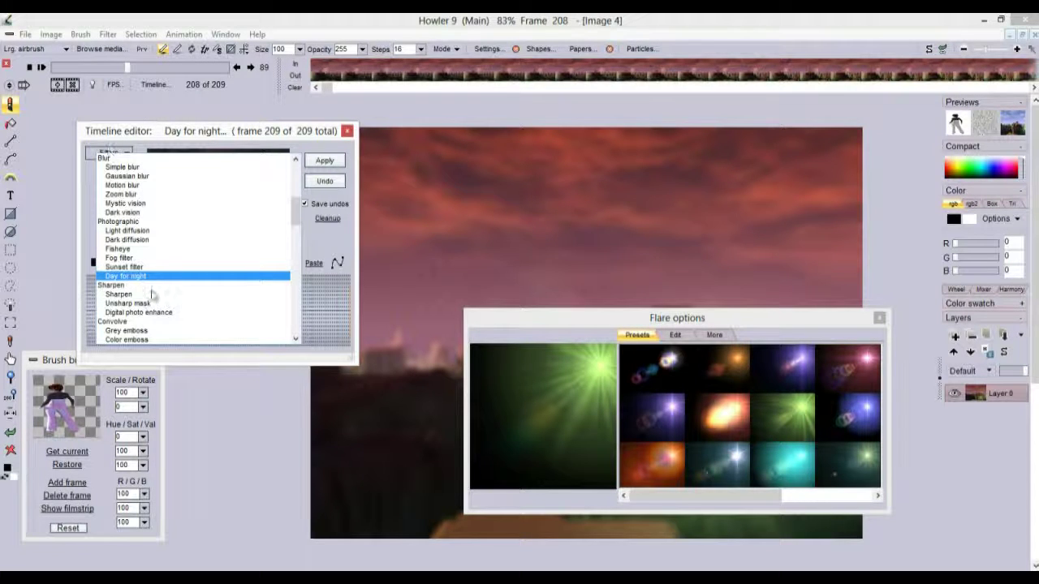
click(123, 258)
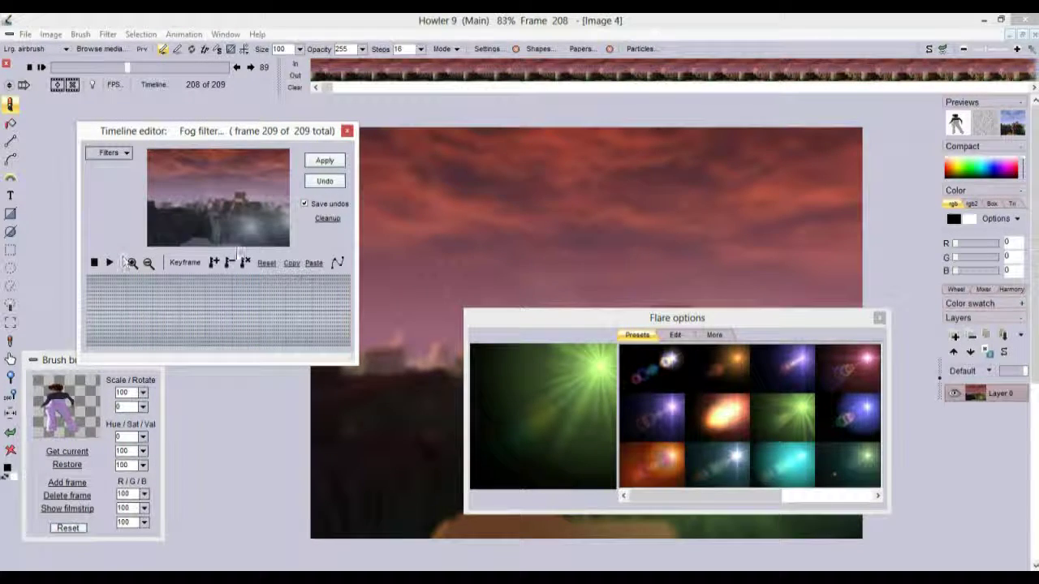
click(323, 159)
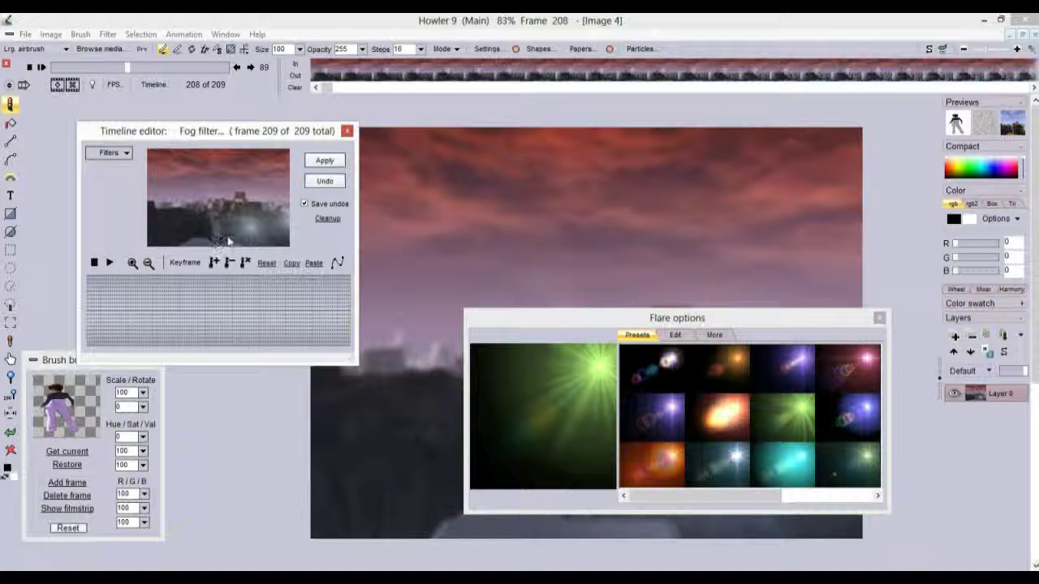
click(347, 131)
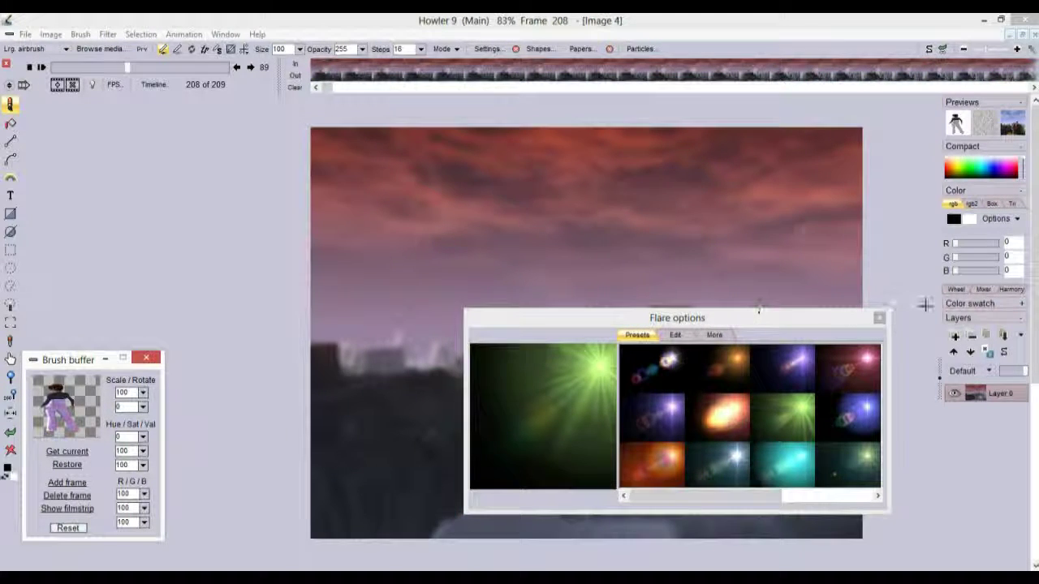
click(879, 318)
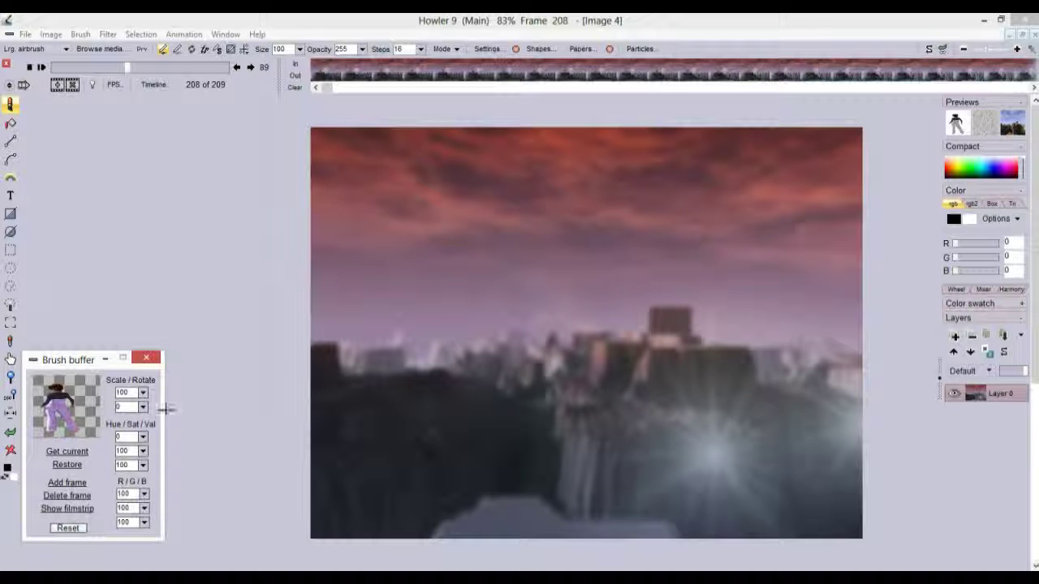
Turn on the brush preview and check the figure against the filtered background at frames 139, 52 and 66.
drag(85, 66, 171, 84)
click(142, 49)
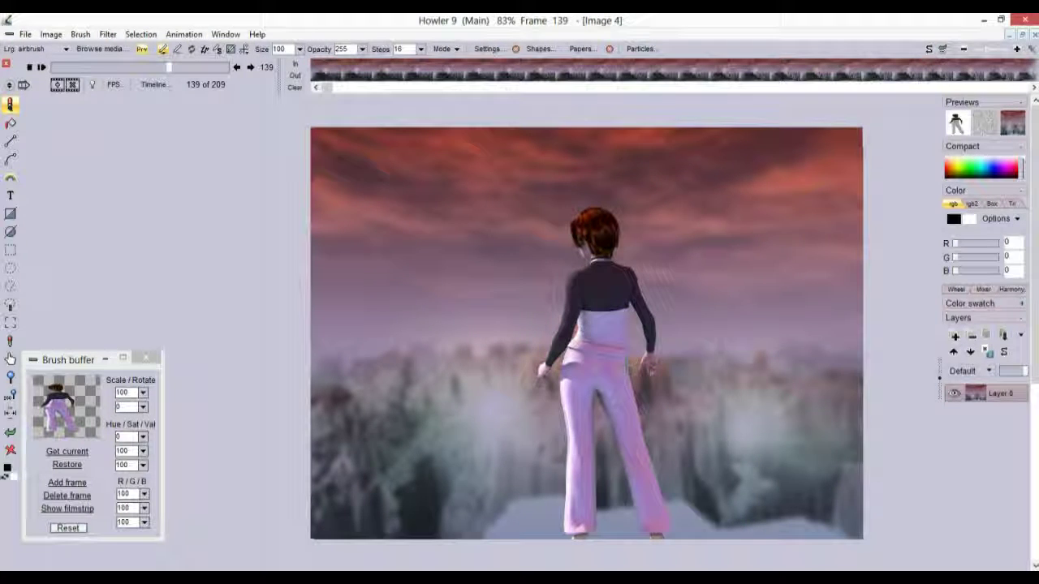
drag(168, 67, 97, 66)
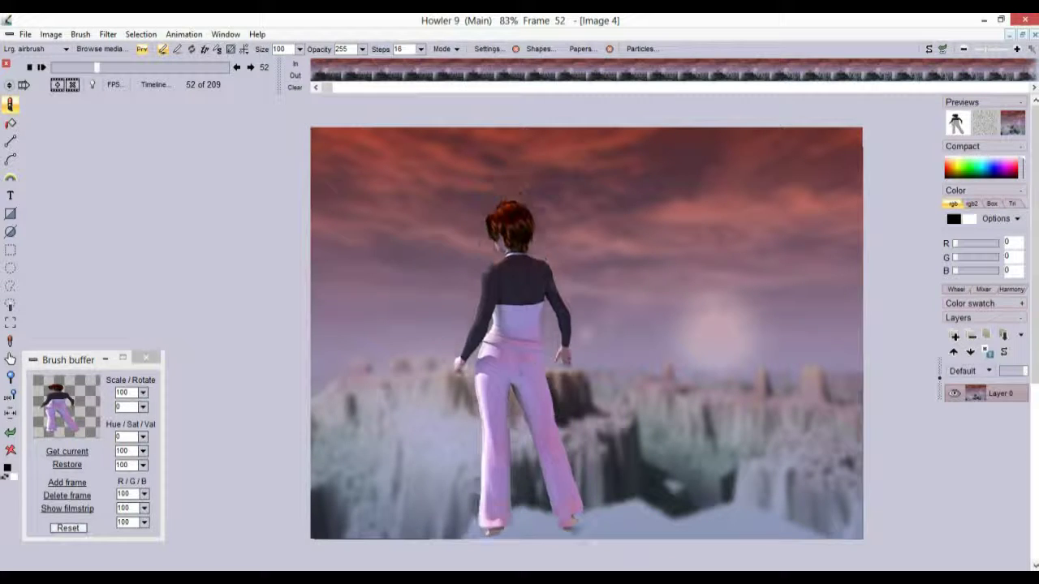
mouse_move(94, 69)
mouse_down()
mouse_move(82, 69)
mouse_move(109, 68)
mouse_up()
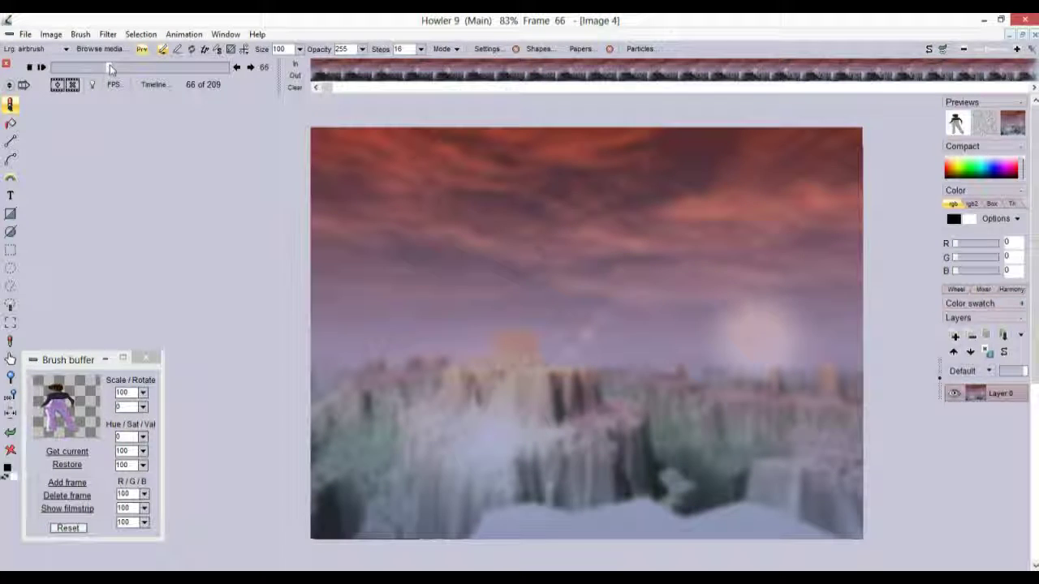
click(80, 34)
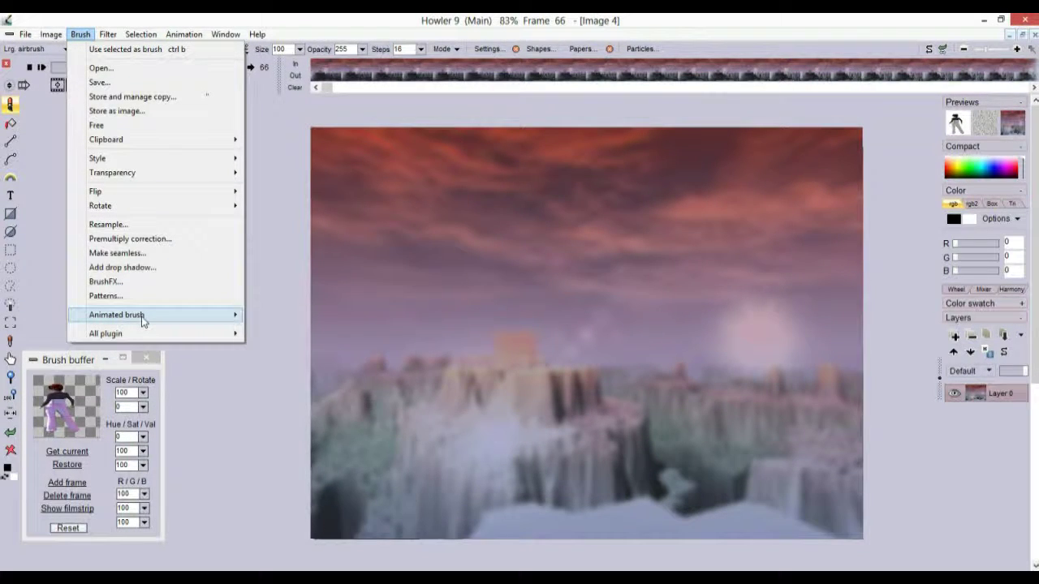
mouse_move(142, 320)
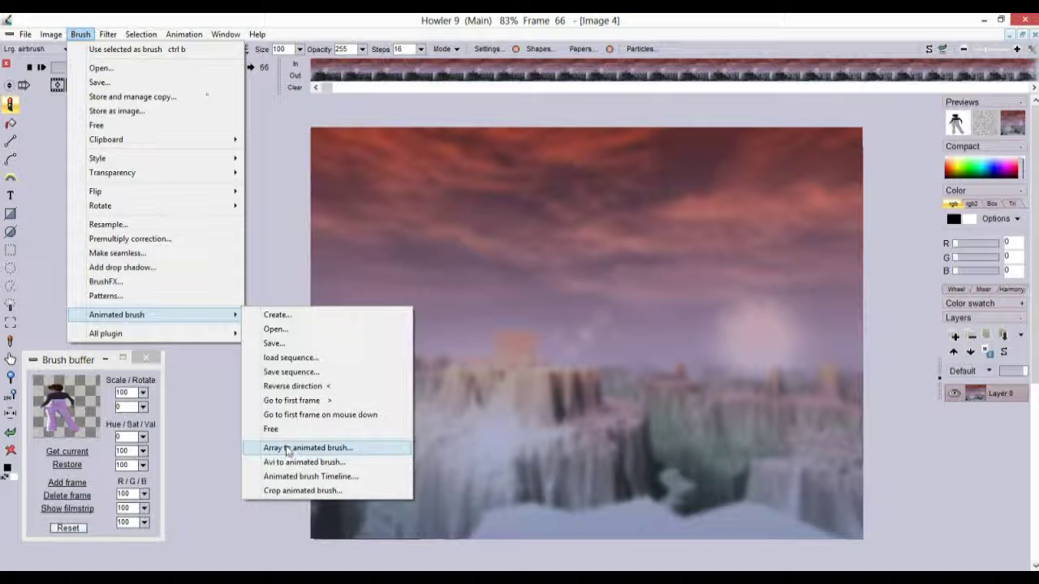
click(290, 371)
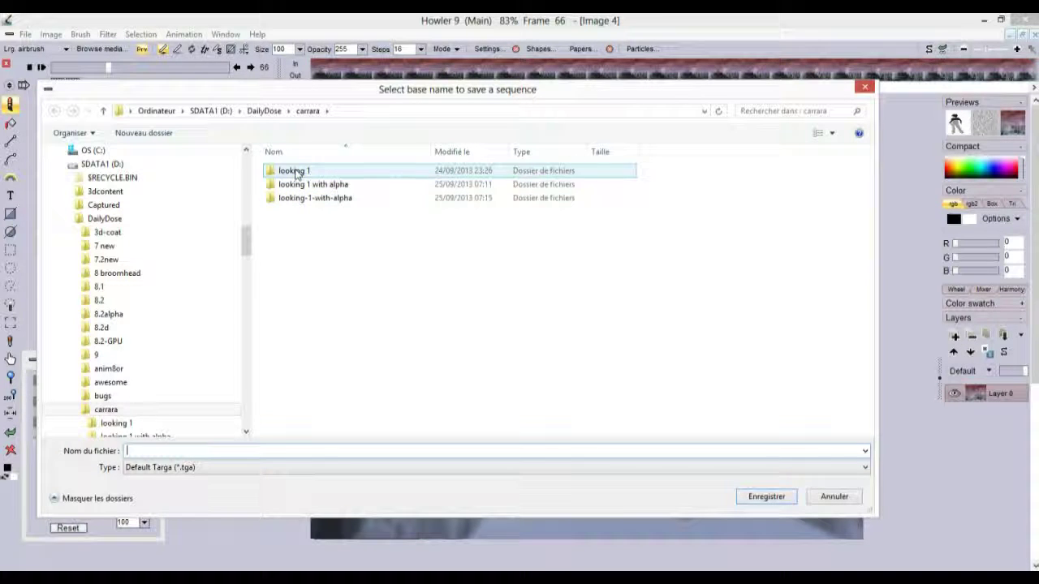
drag(373, 185, 374, 207)
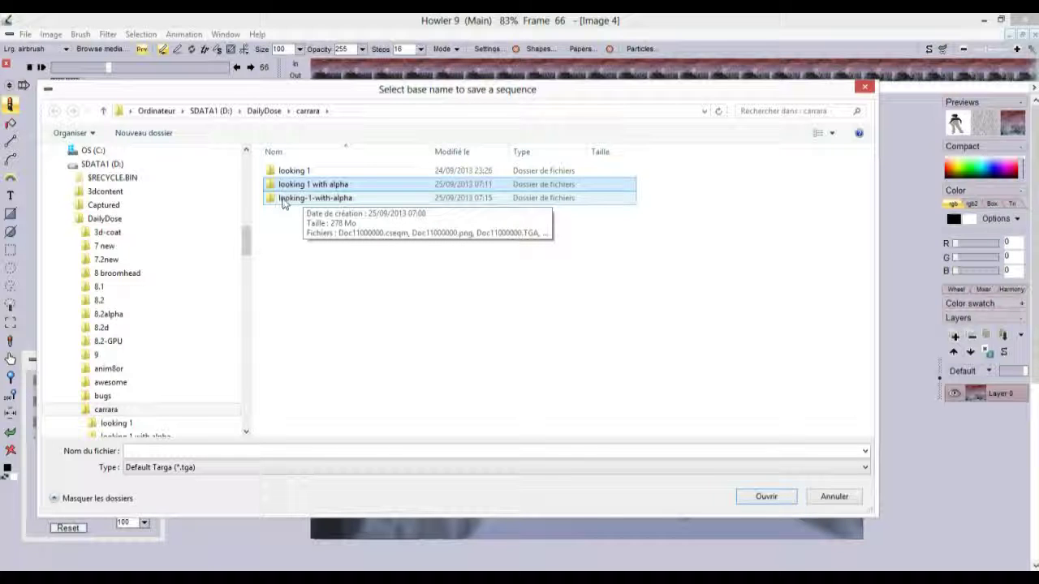
click(313, 186)
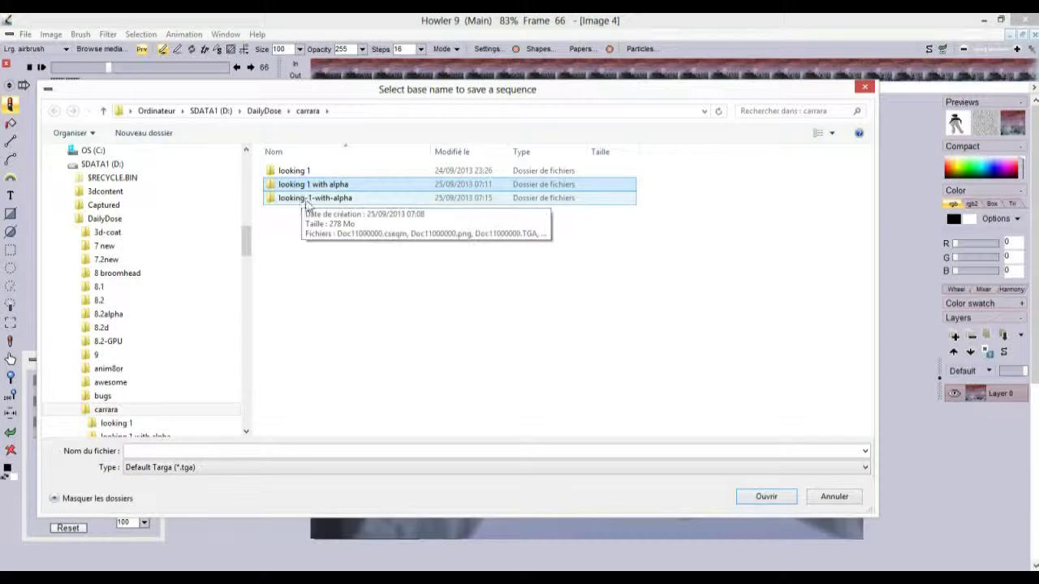
click(303, 202)
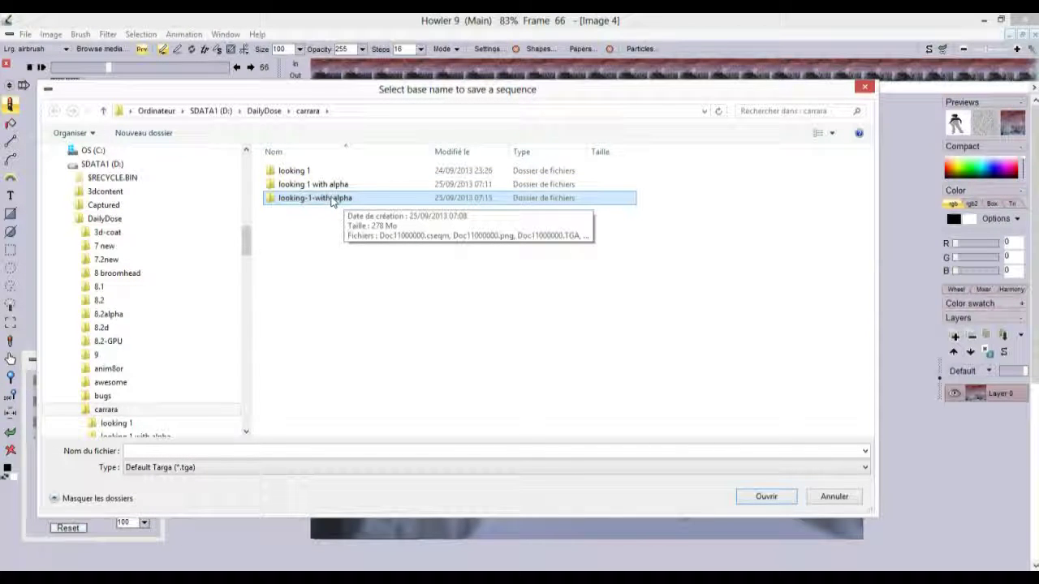
double_click(271, 201)
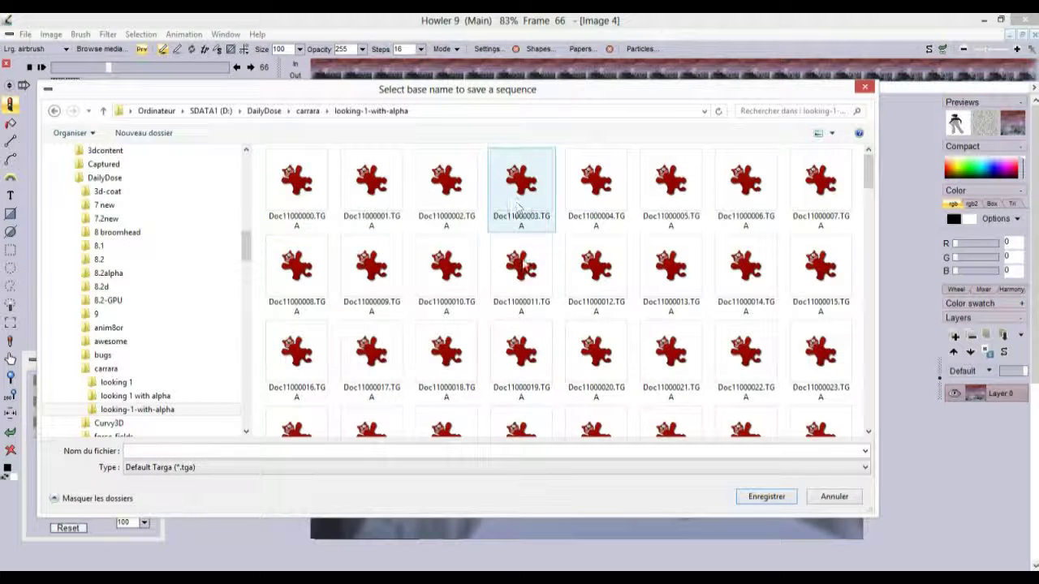
click(307, 273)
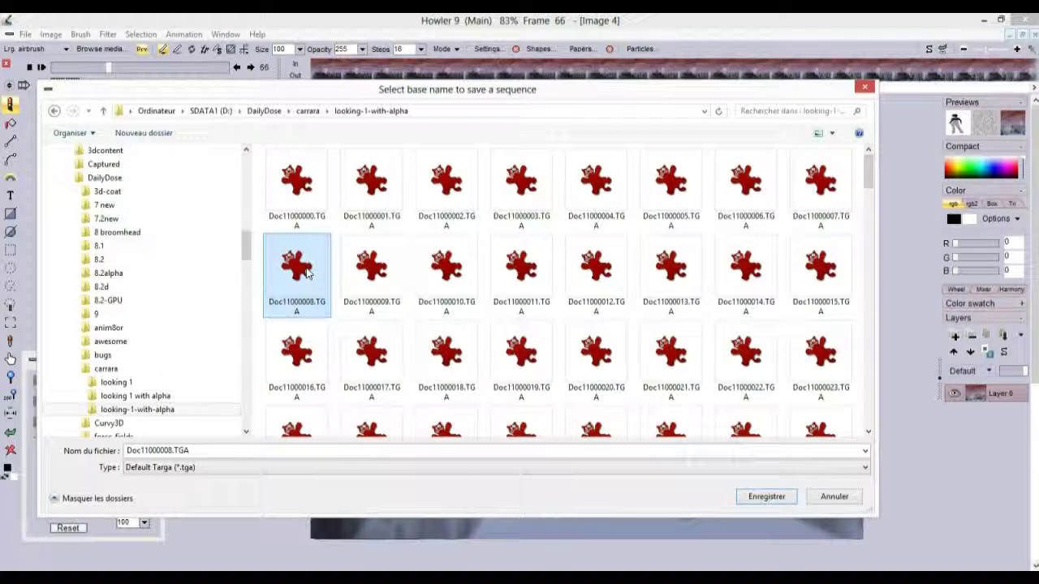
click(372, 272)
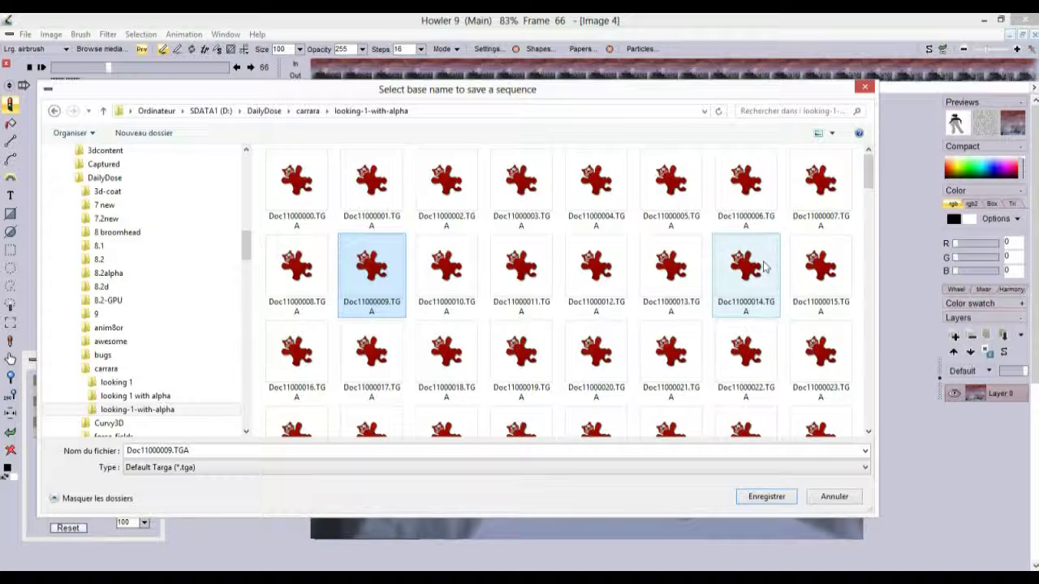
mouse_move(870, 183)
mouse_down()
mouse_move(877, 312)
mouse_move(873, 174)
mouse_up()
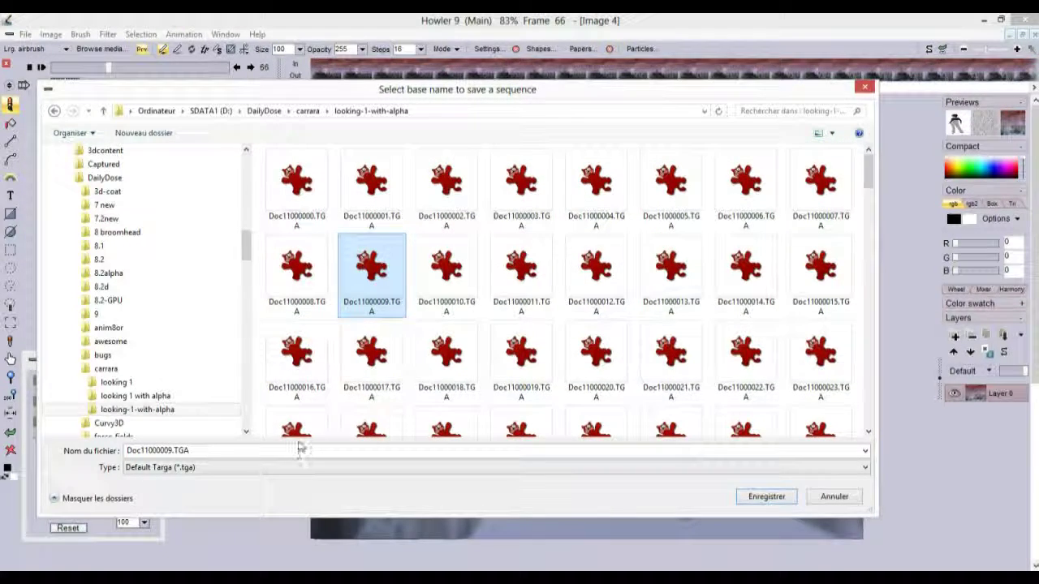
click(196, 468)
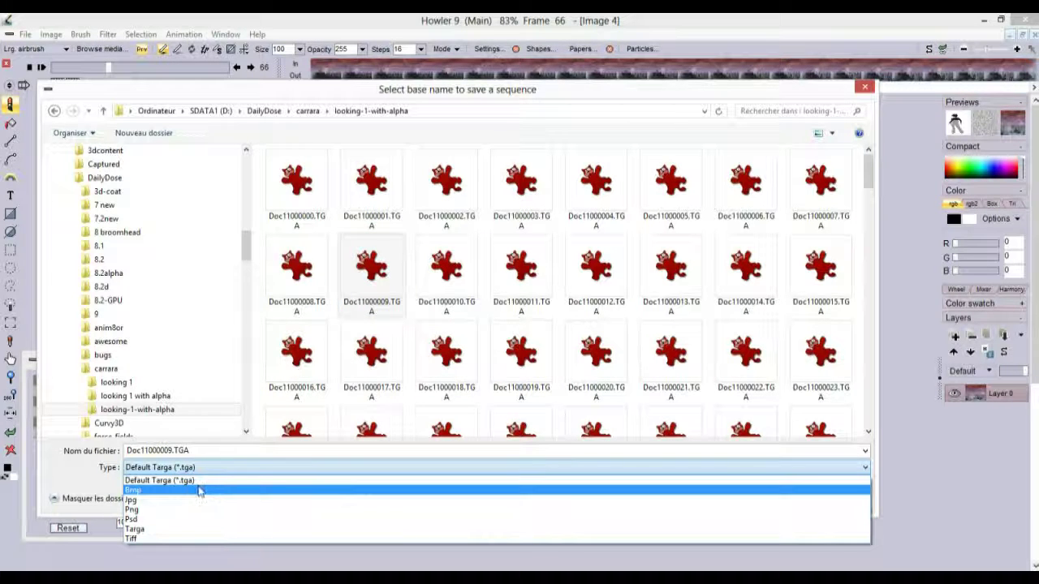
click(78, 475)
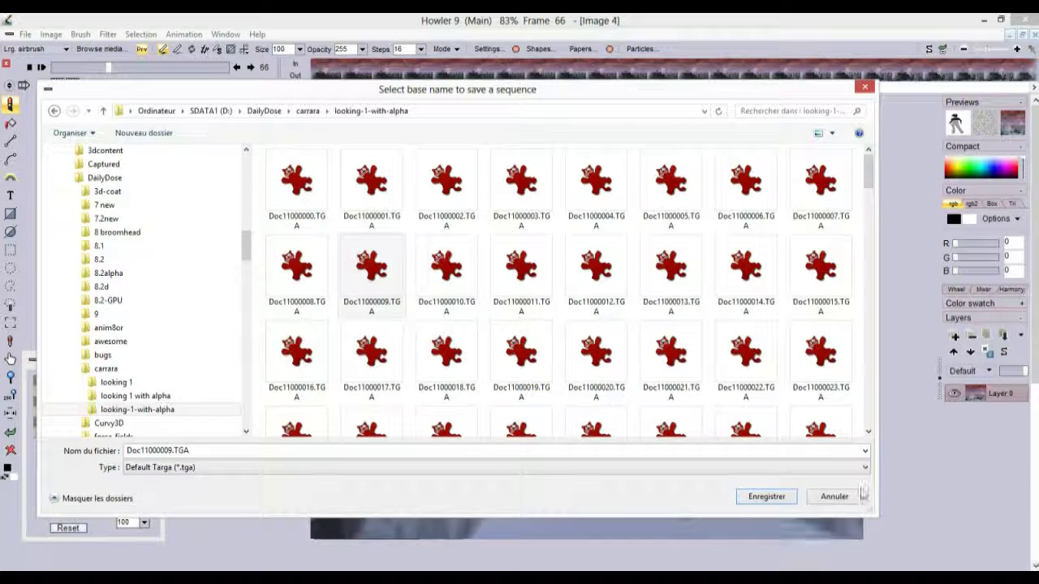
click(845, 496)
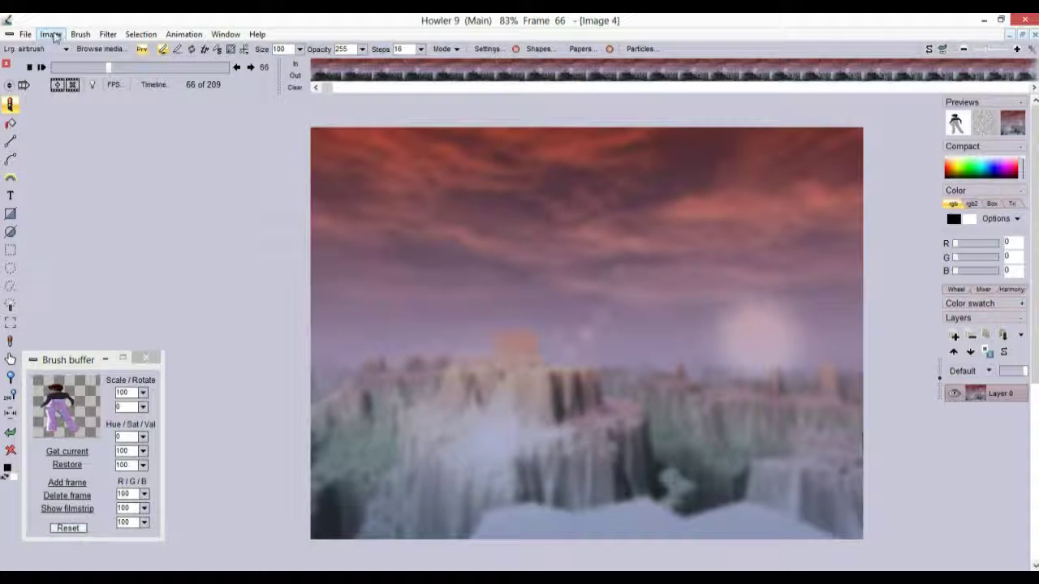
Open the animated brush sequence loader, switch its file type to Targa, and close it without loading anything.
click(81, 34)
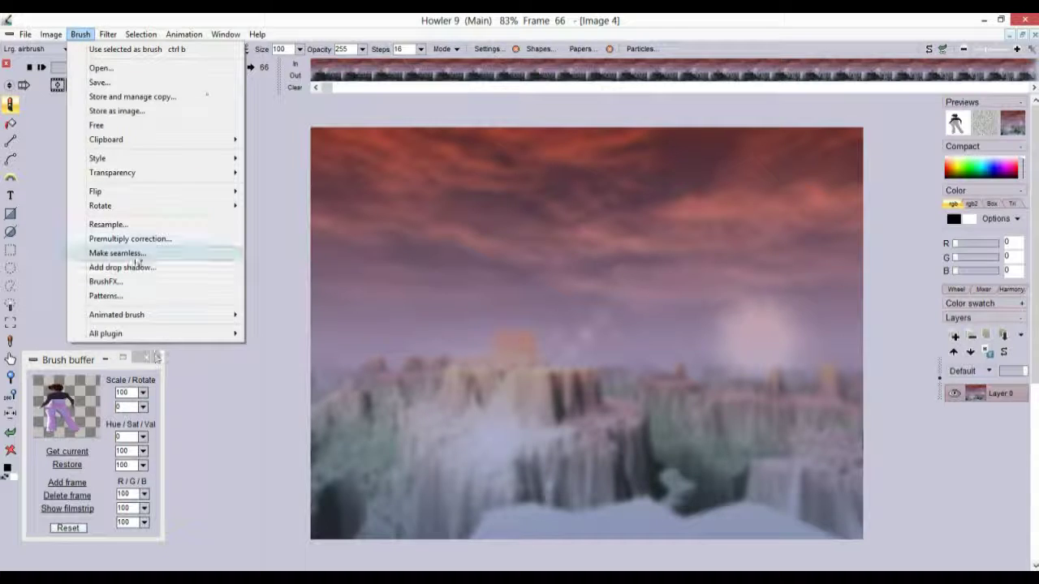
mouse_move(120, 318)
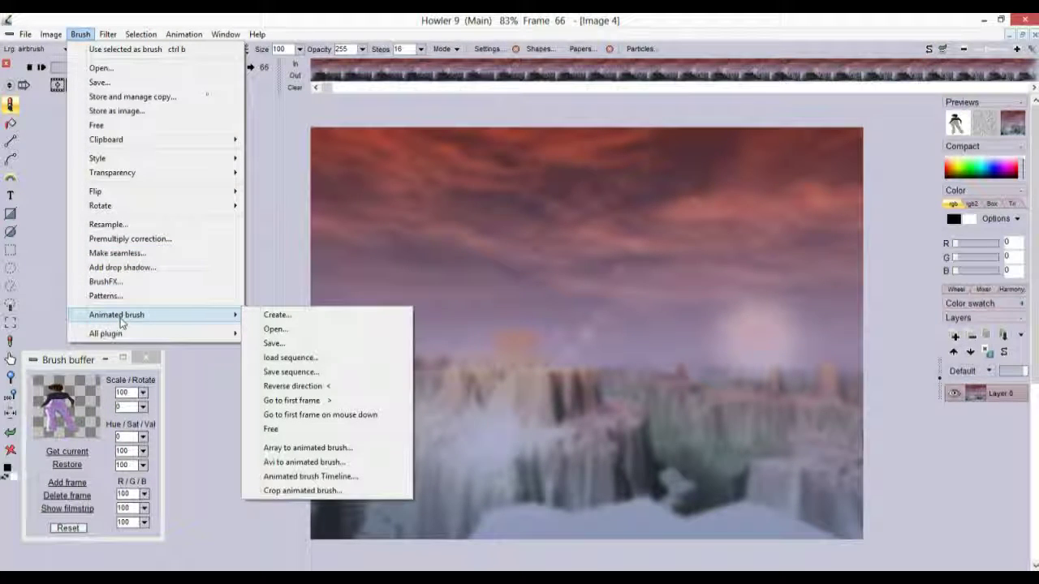
click(292, 358)
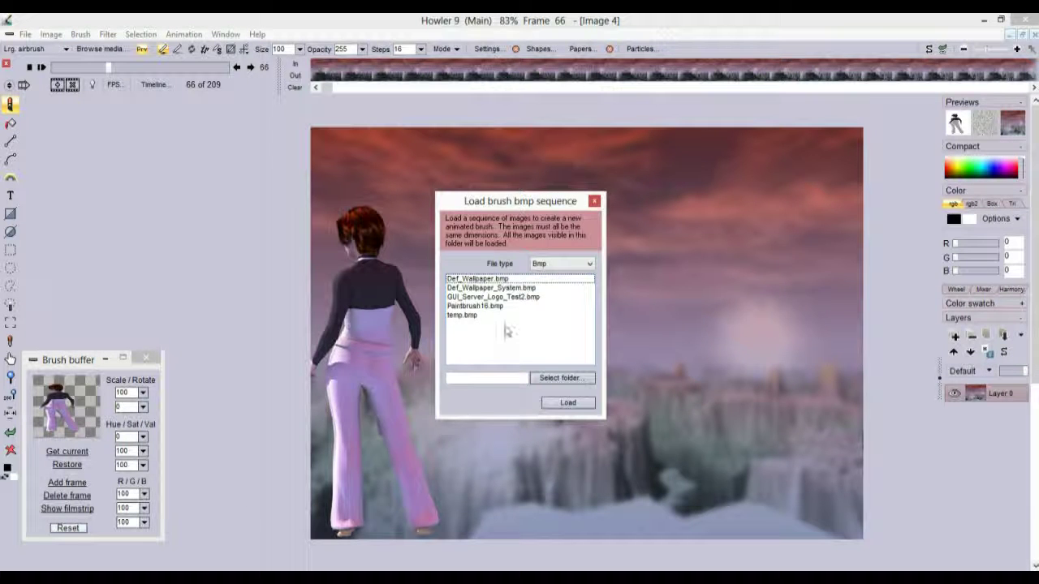
mouse_move(509, 199)
mouse_down()
mouse_move(410, 202)
mouse_move(218, 163)
mouse_move(197, 134)
mouse_move(287, 160)
mouse_up()
click(335, 217)
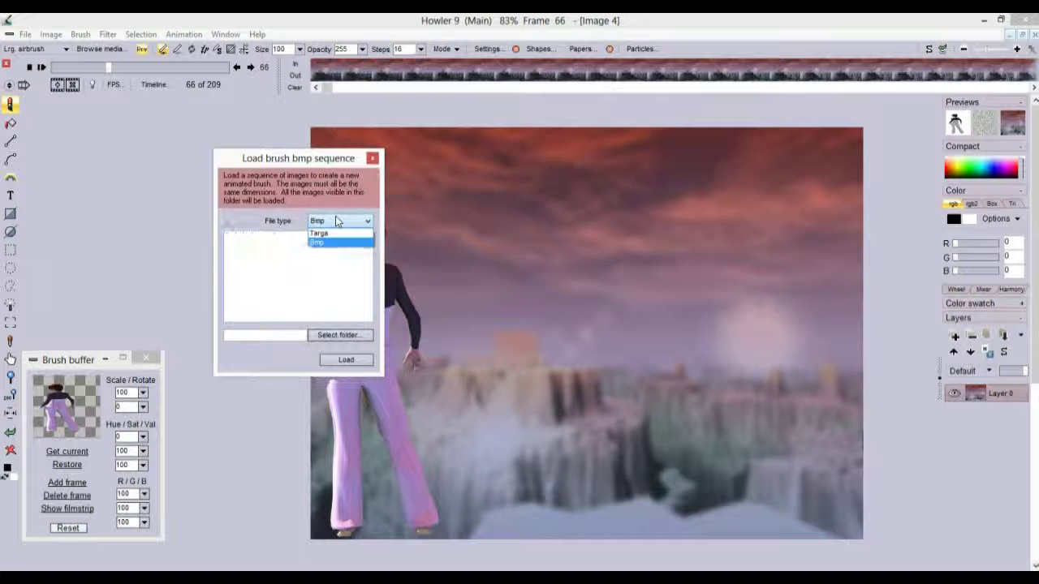
click(335, 233)
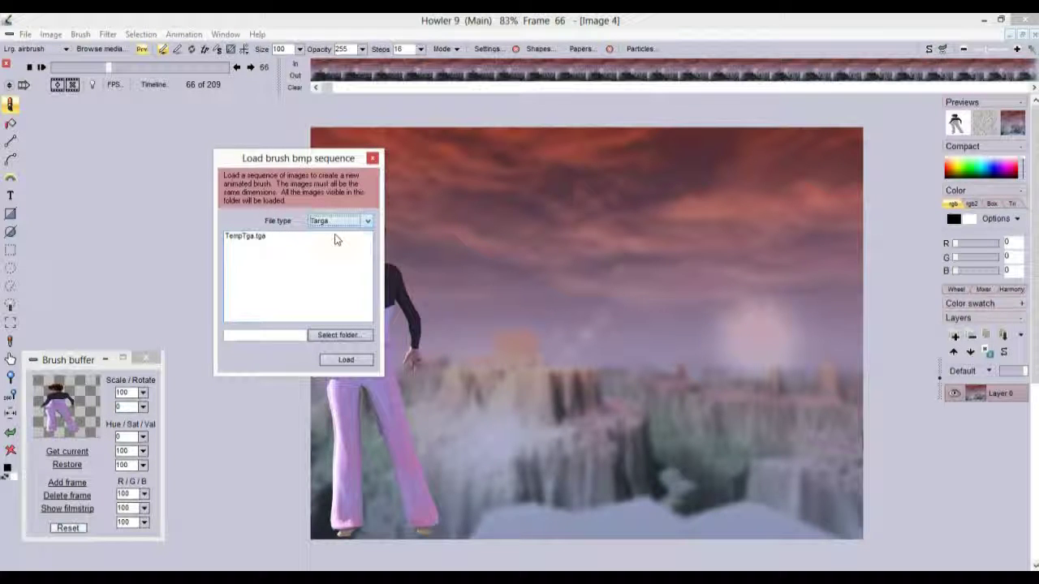
click(373, 157)
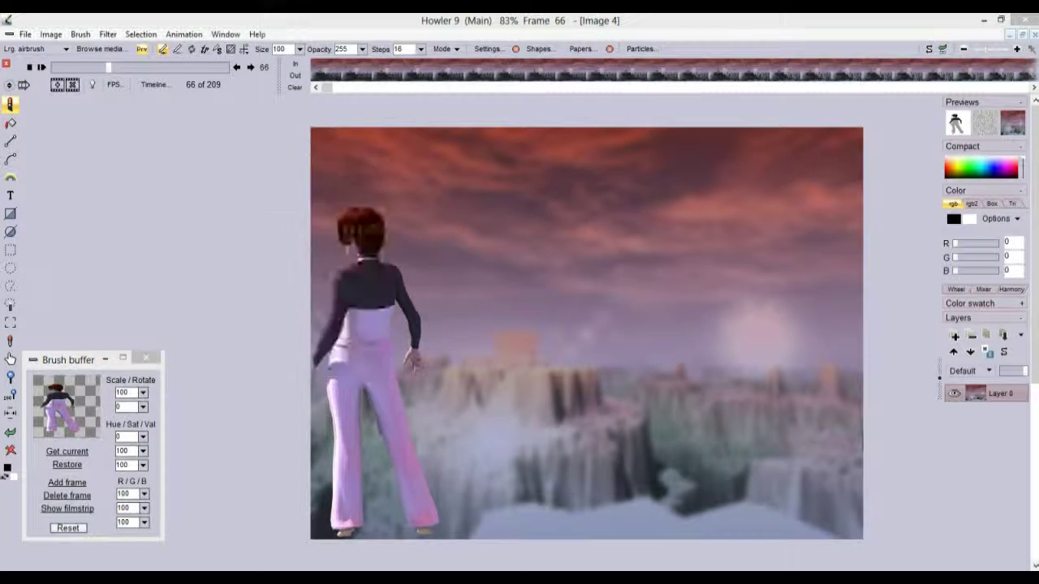
Check which file types the animation sequence loader offers, and cancel without loading.
click(184, 34)
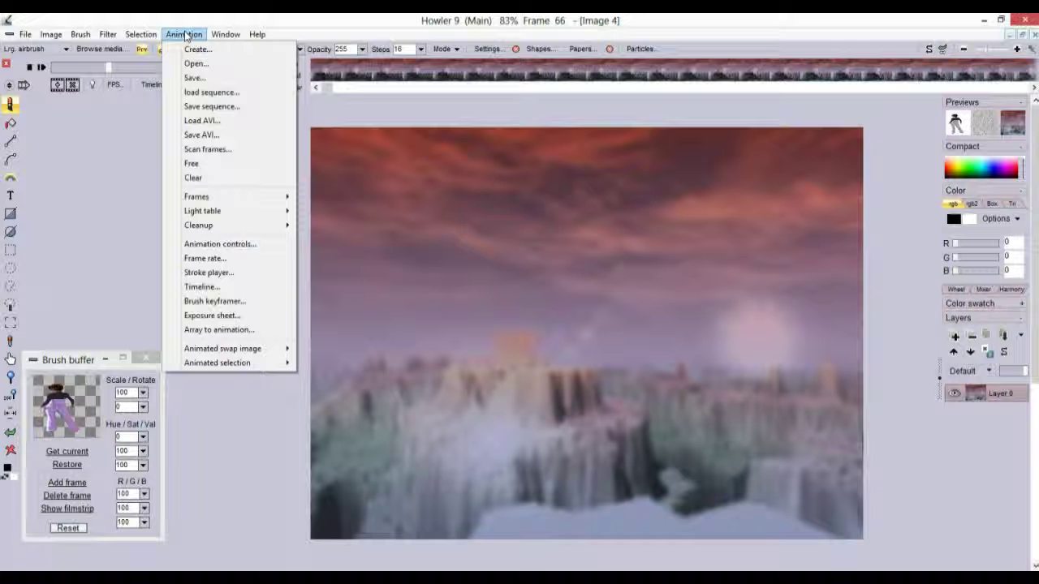
click(212, 92)
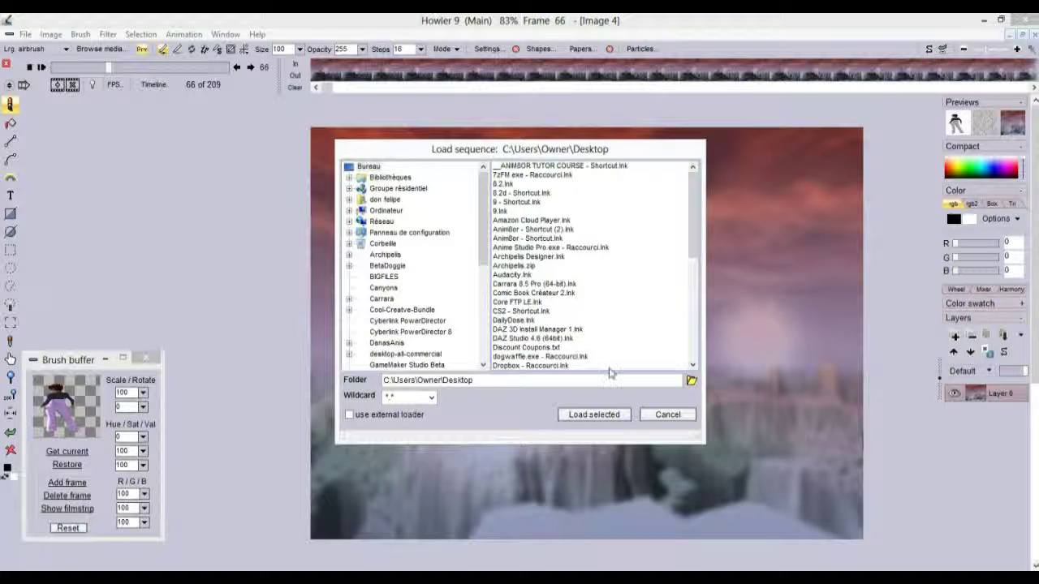
click(431, 397)
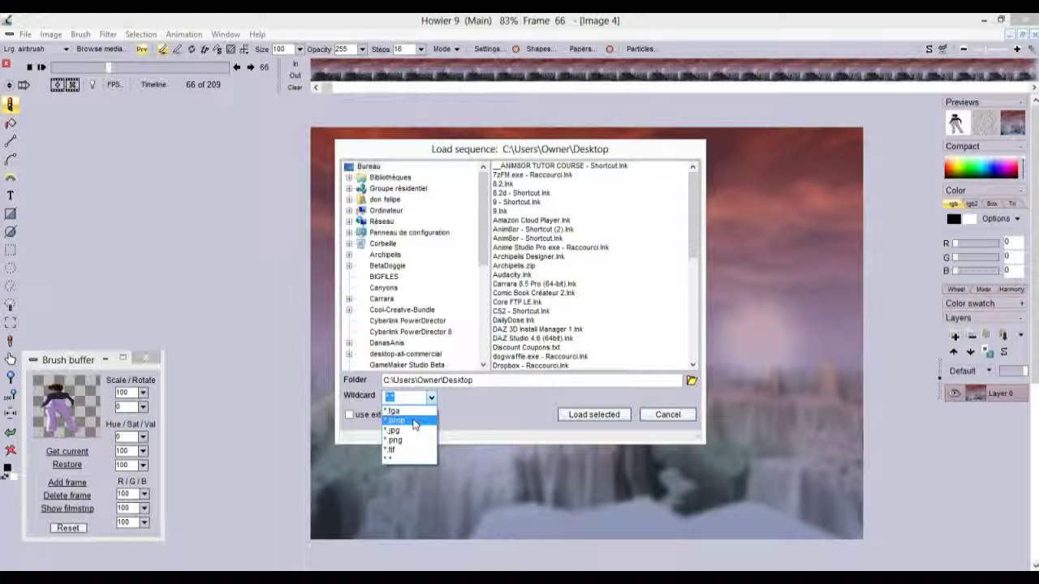
click(509, 409)
click(679, 416)
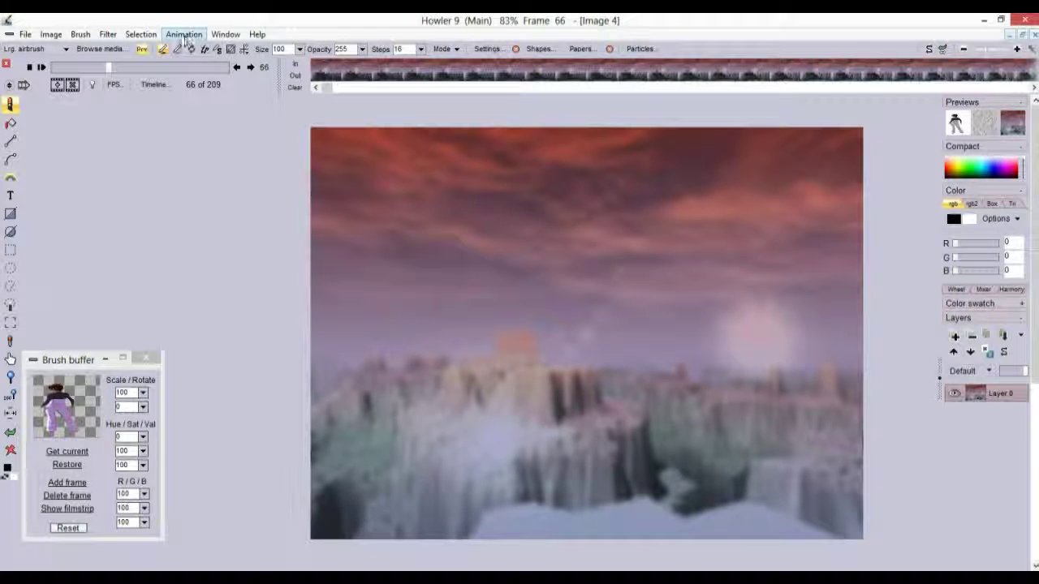
click(597, 347)
Reopen the animated brush sequence loader, select Targa, review the Targa and Bmp choices, and close it.
click(80, 34)
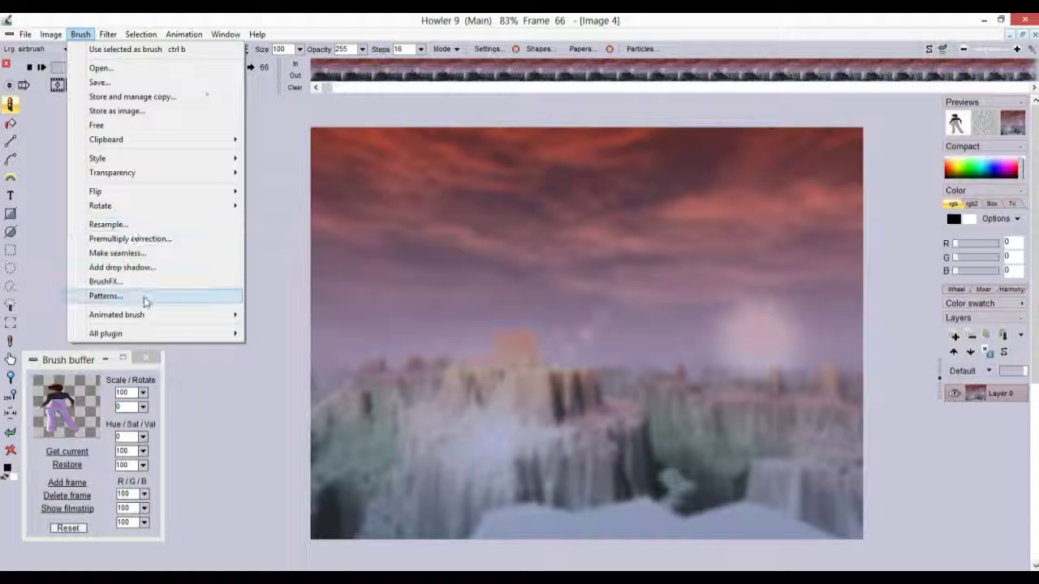
mouse_move(150, 318)
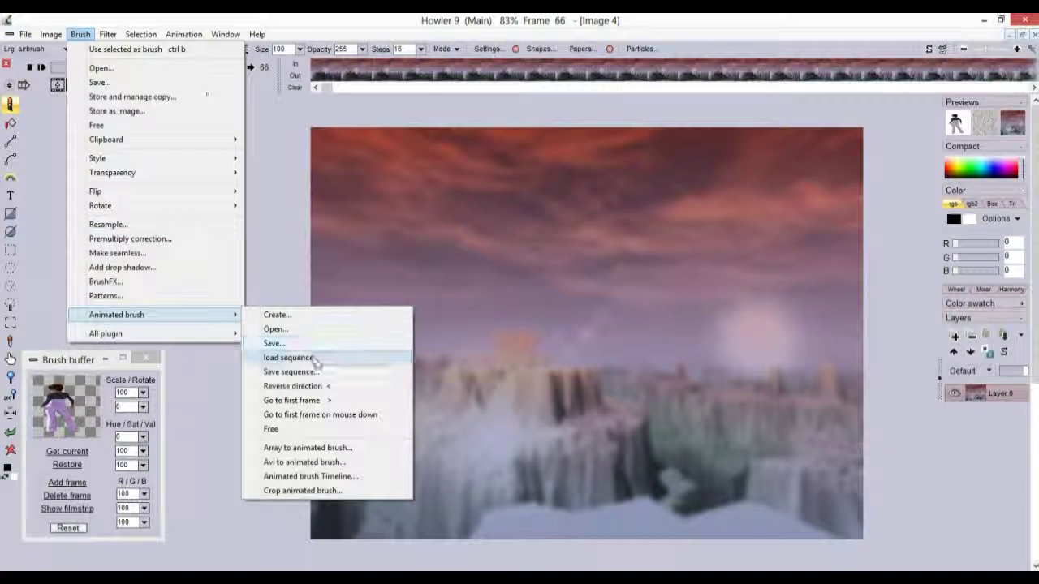
click(321, 358)
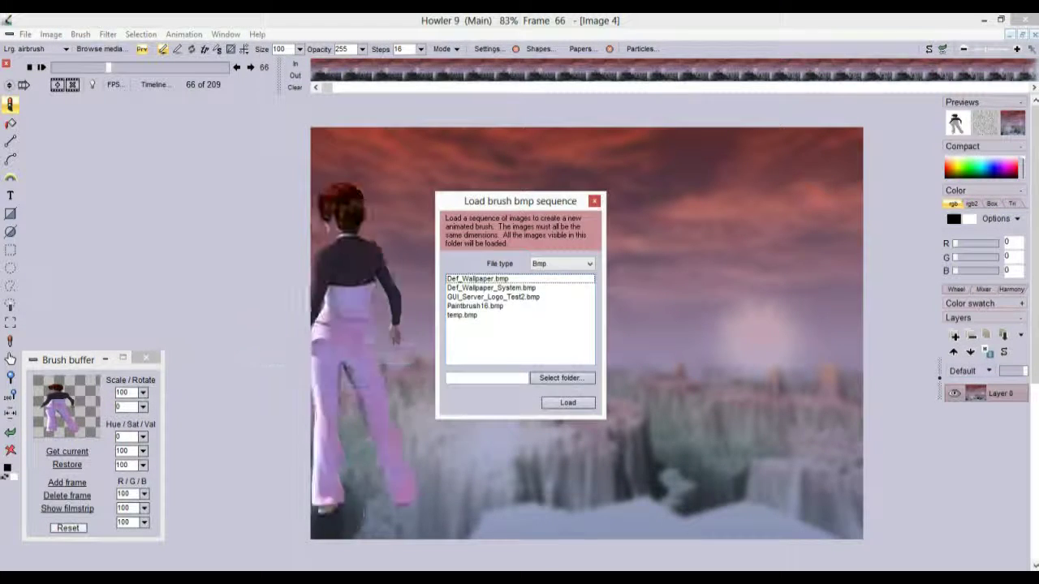
mouse_move(539, 203)
mouse_down()
mouse_move(314, 203)
mouse_move(262, 170)
mouse_move(295, 201)
mouse_up()
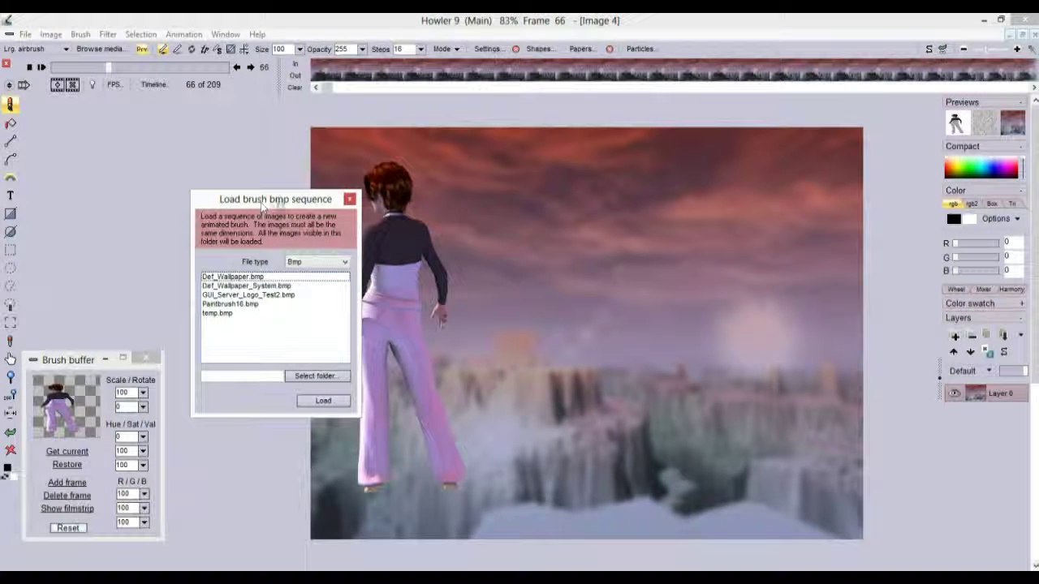
click(326, 268)
click(321, 279)
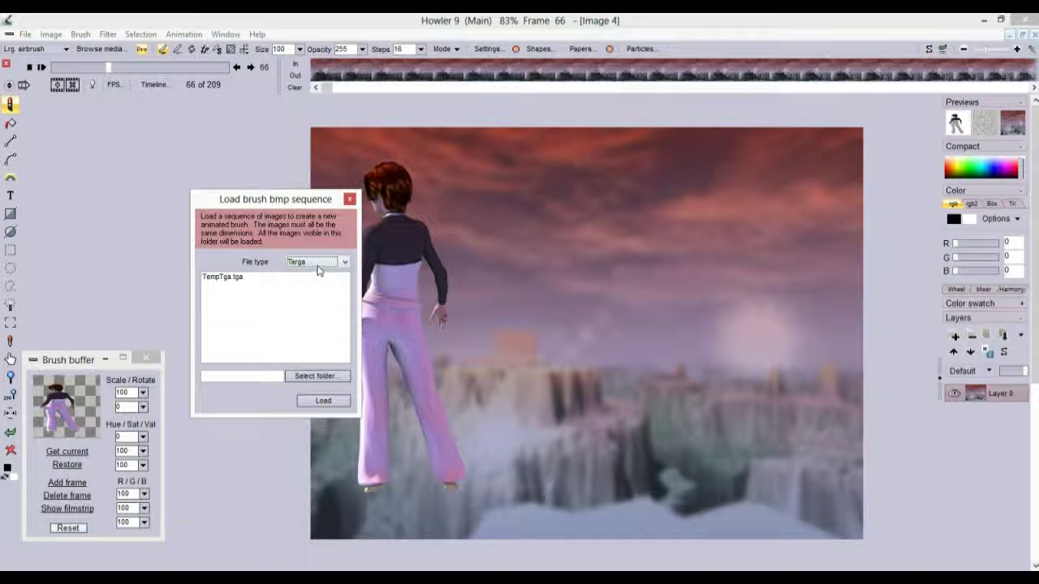
click(320, 270)
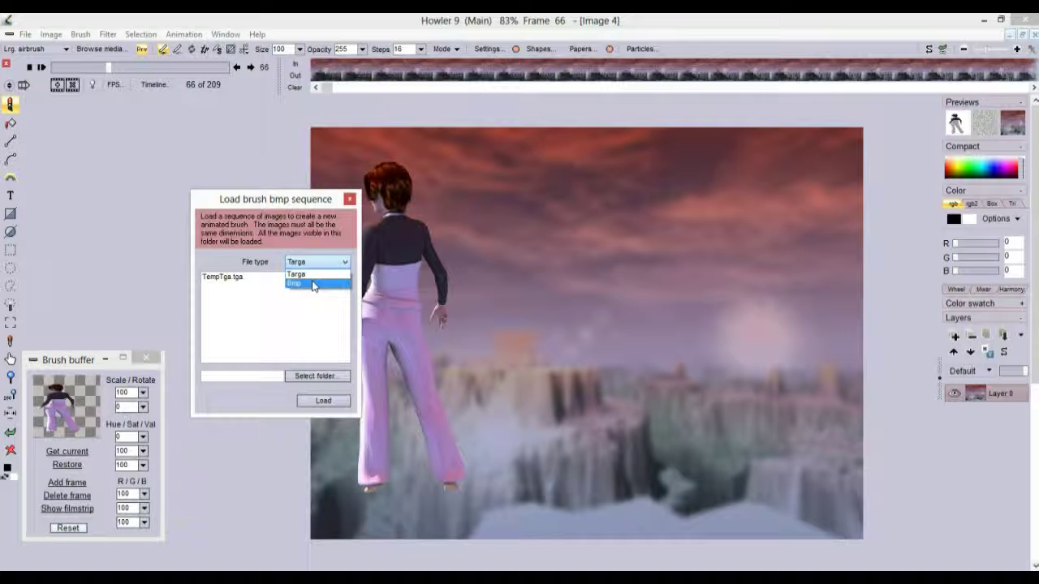
click(284, 205)
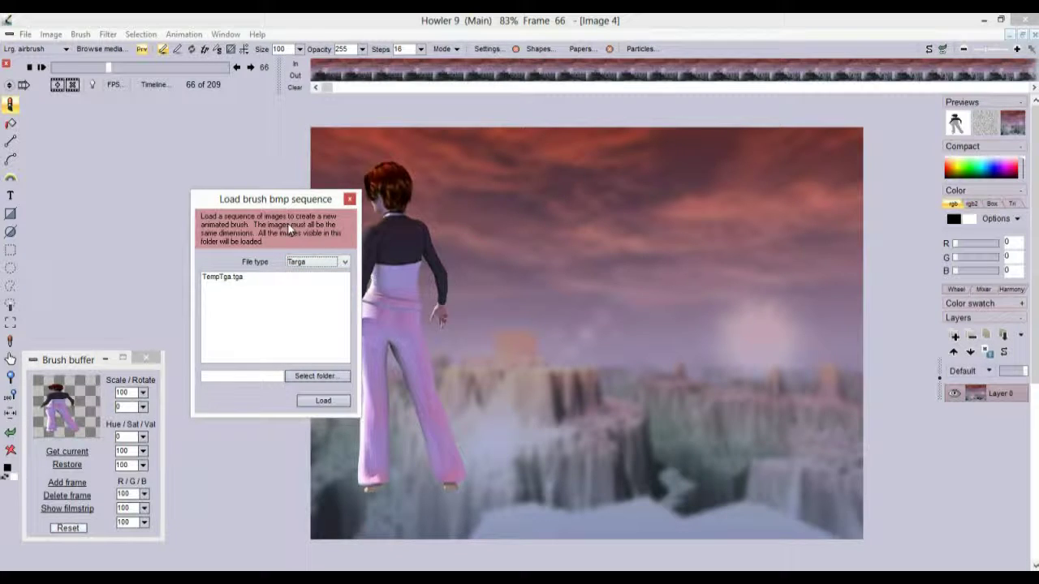
key(Escape)
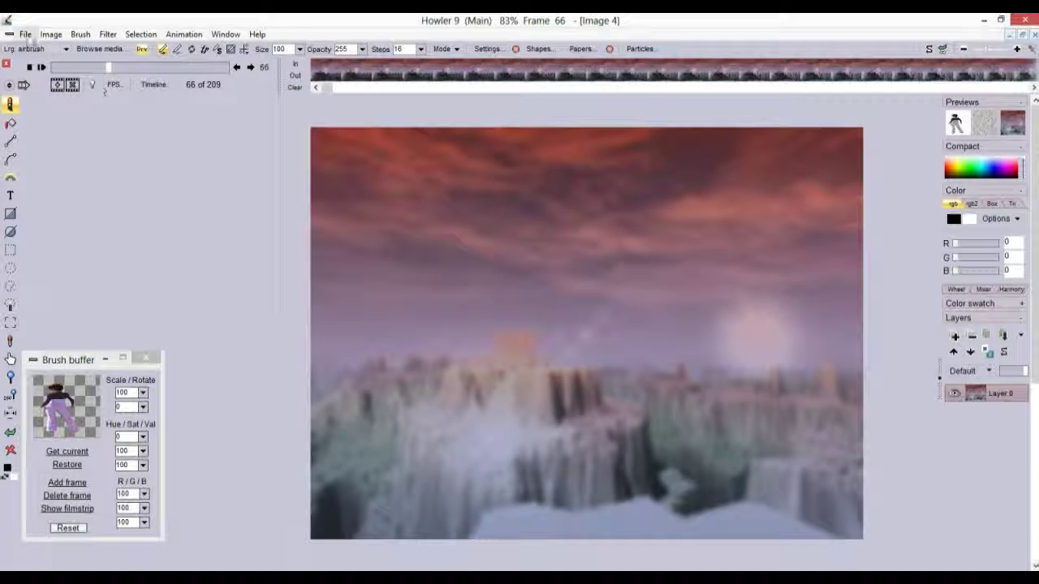
Open the batch process tool and choose TGA as the save format.
click(25, 34)
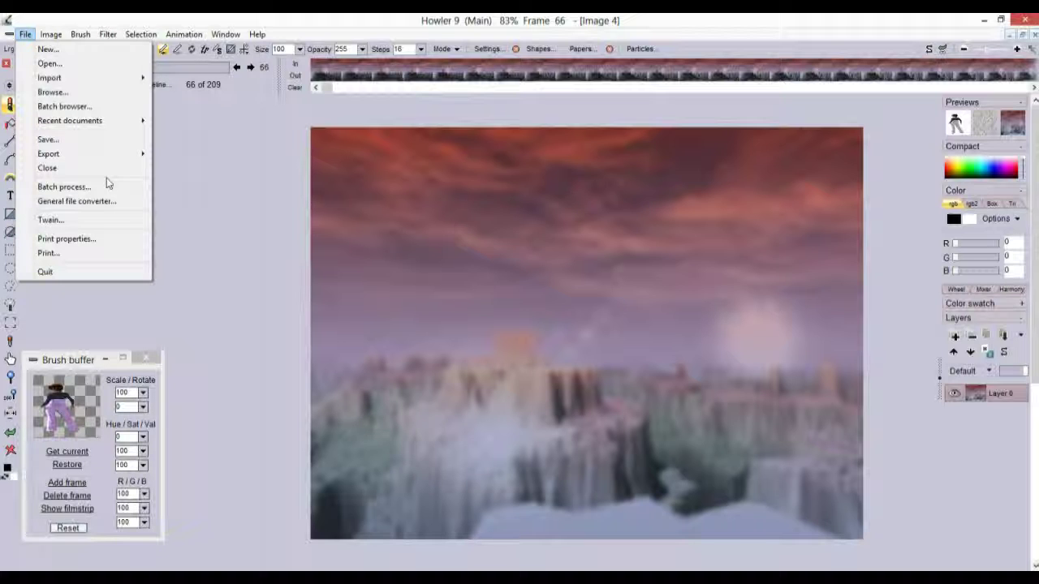
click(25, 34)
click(25, 34)
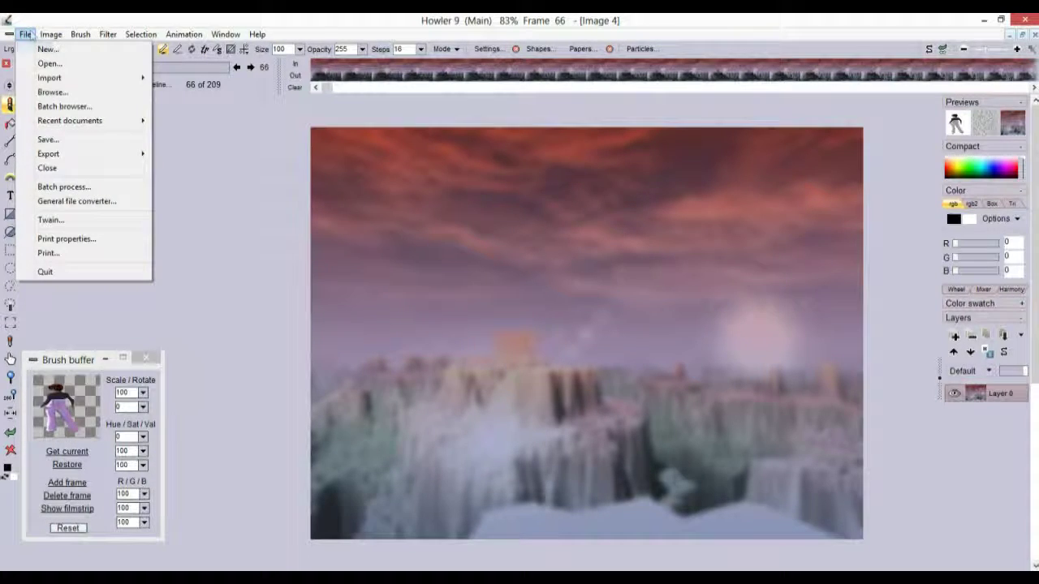
click(58, 187)
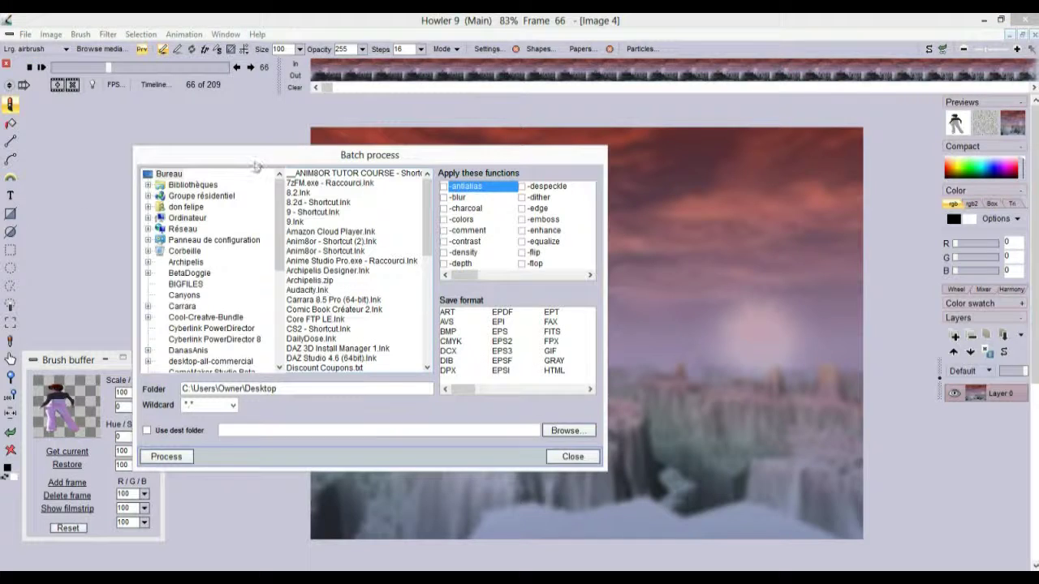
drag(262, 160, 302, 157)
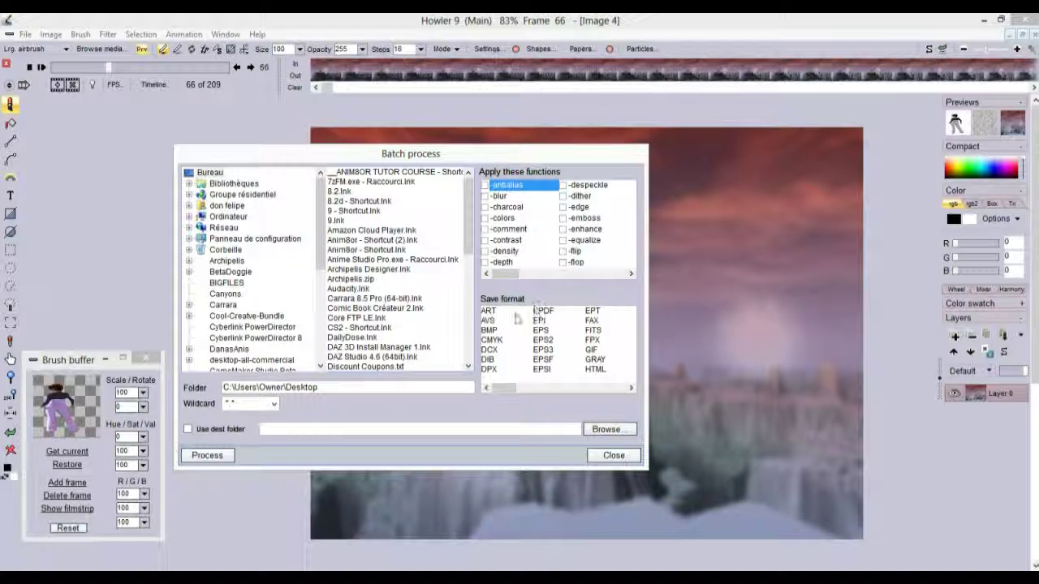
drag(513, 394, 598, 391)
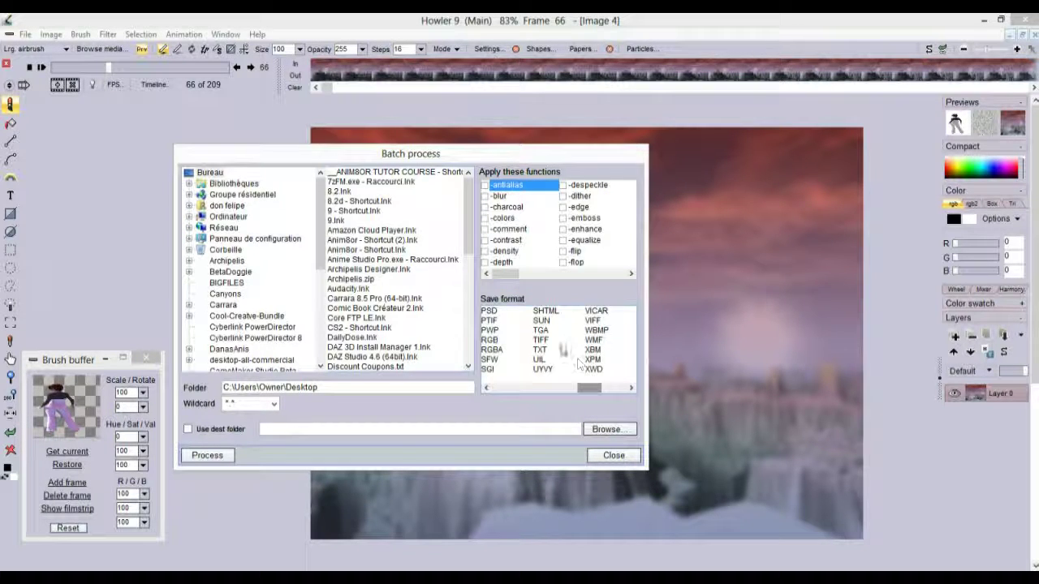
click(541, 332)
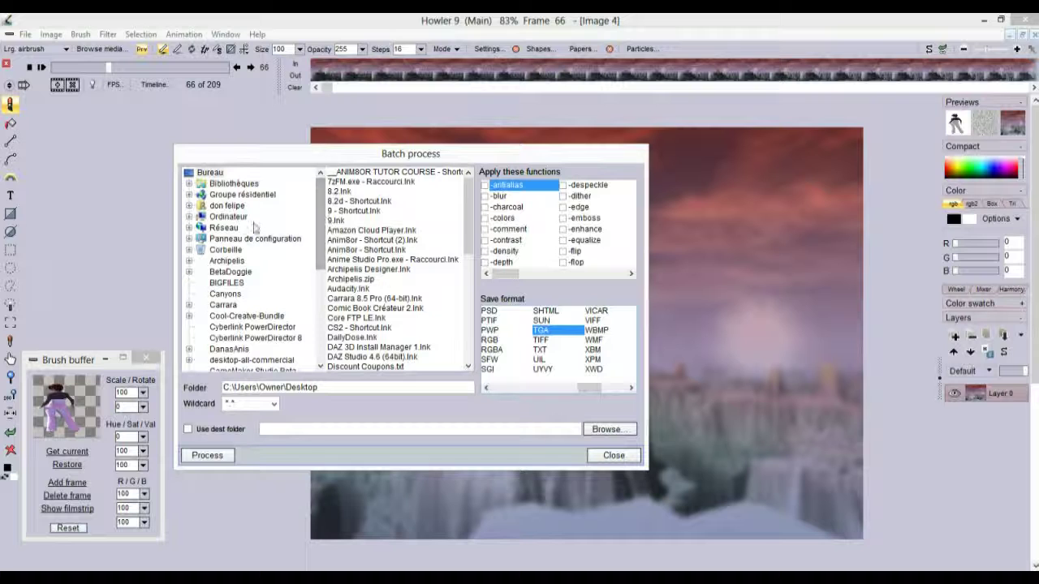
Set the batch source folder to D:\DailyDose\carrara\looking-1-with-alpha.
double_click(225, 217)
double_click(239, 238)
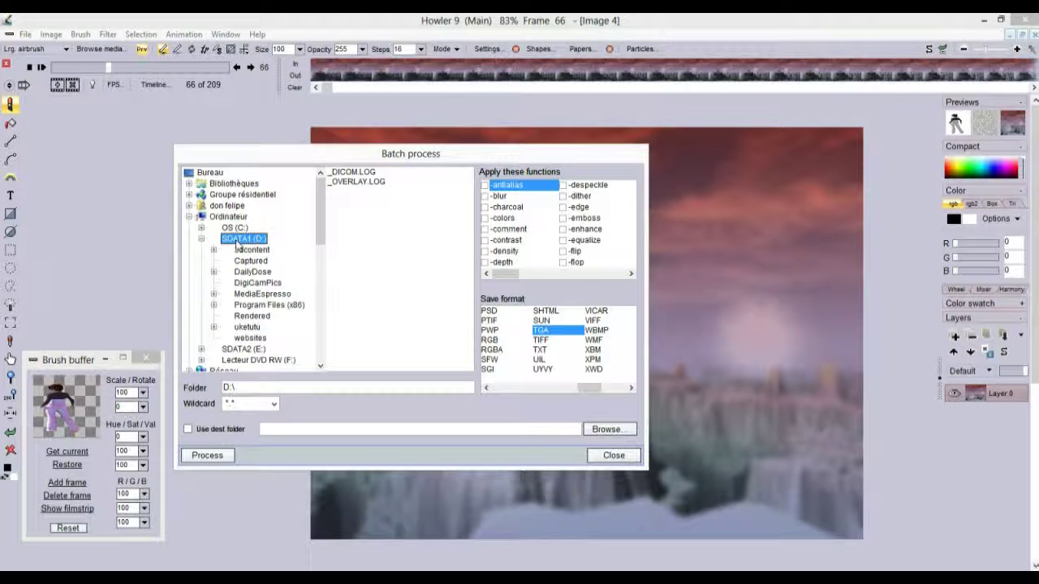
double_click(254, 273)
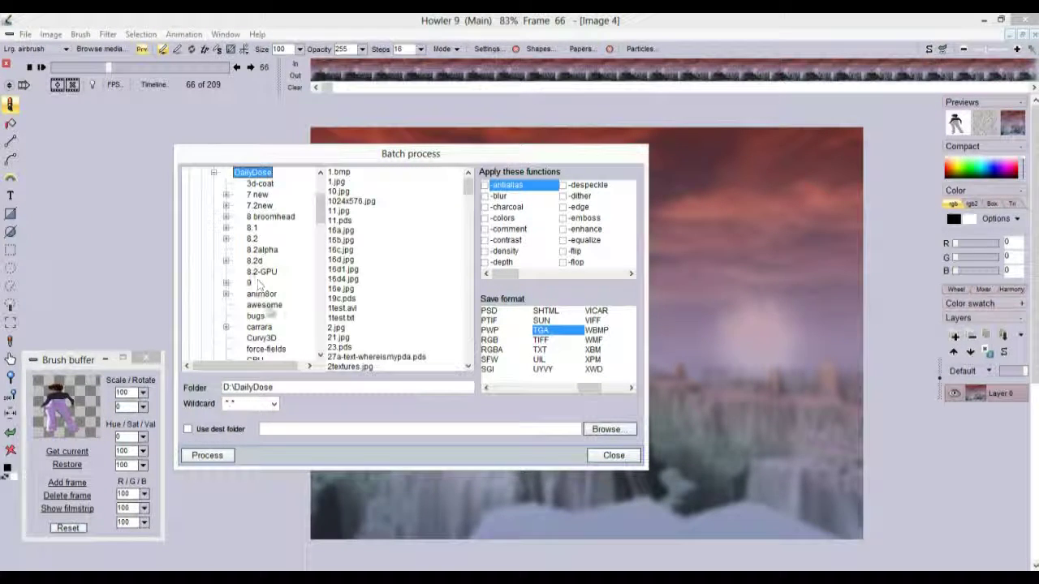
double_click(260, 327)
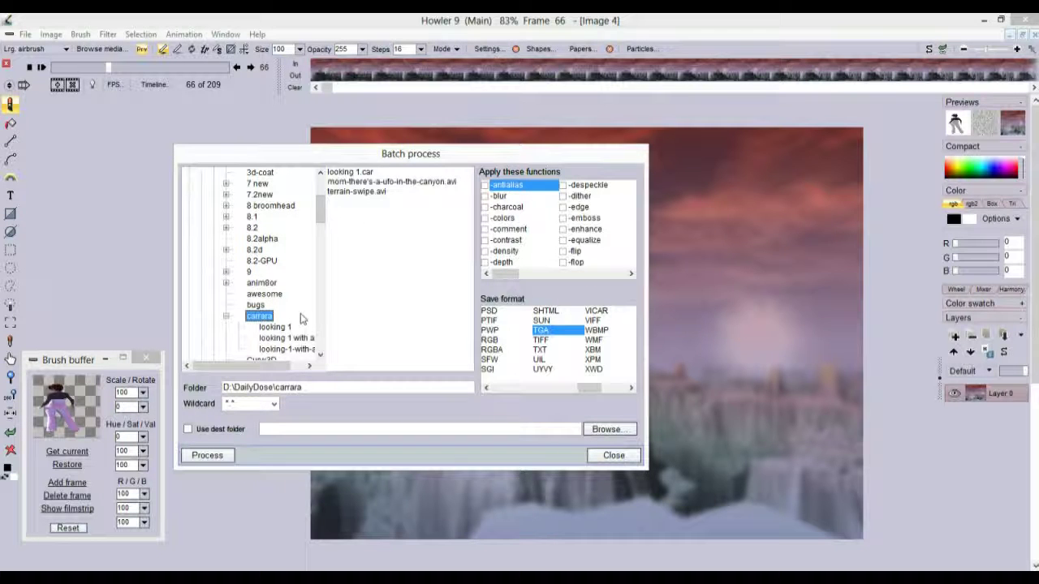
click(297, 349)
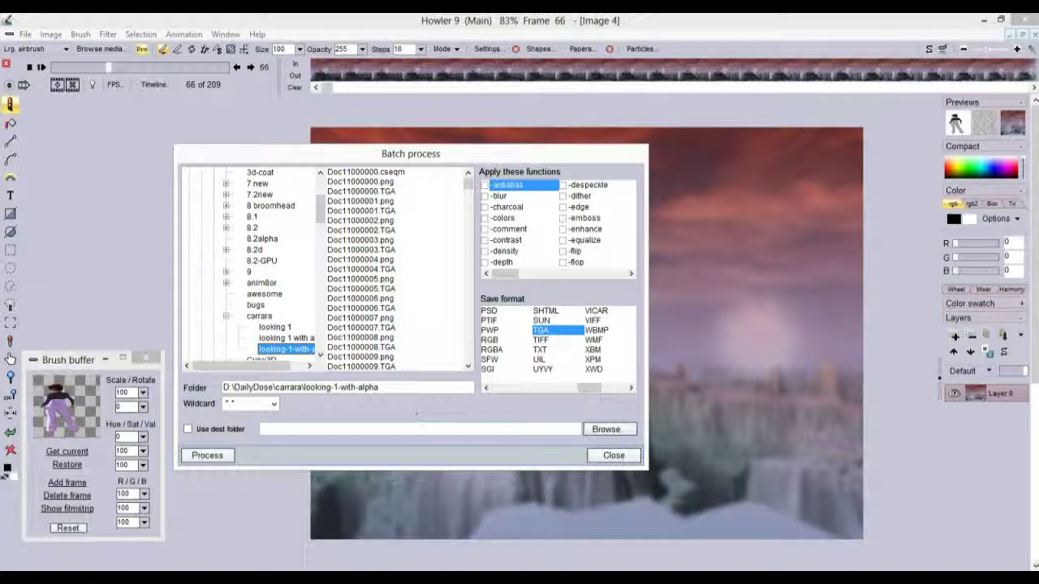
Filter the source files to *.png, select Doc11000000.png through Doc11000010.png, enable the destination folder option and process them.
click(273, 406)
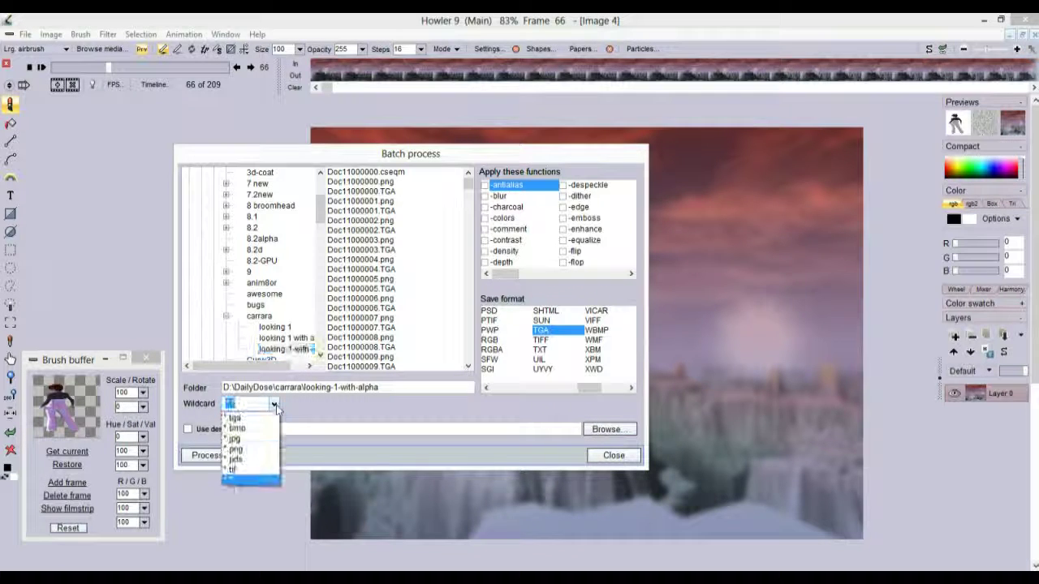
click(251, 449)
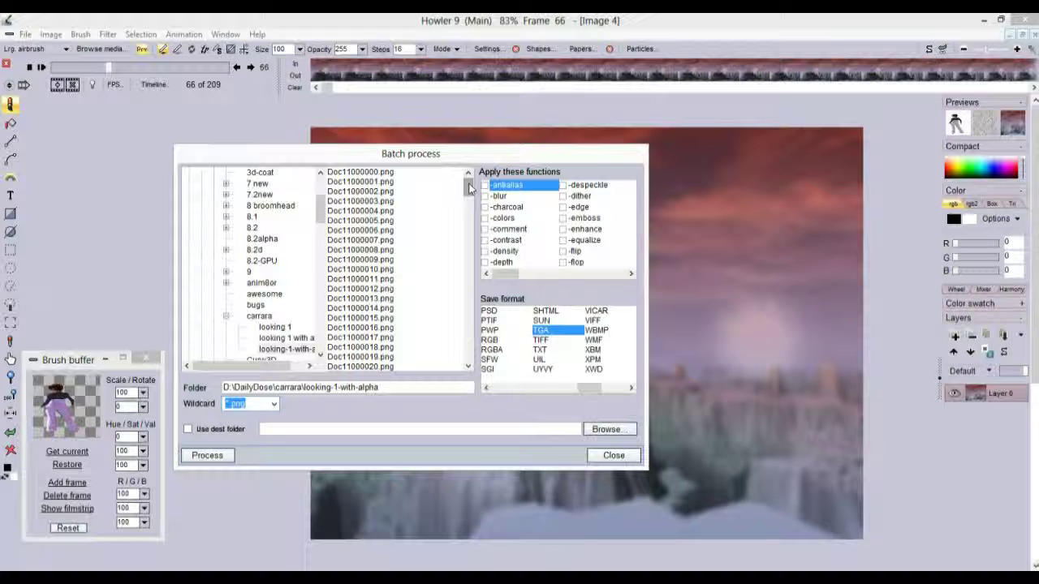
drag(363, 173, 376, 272)
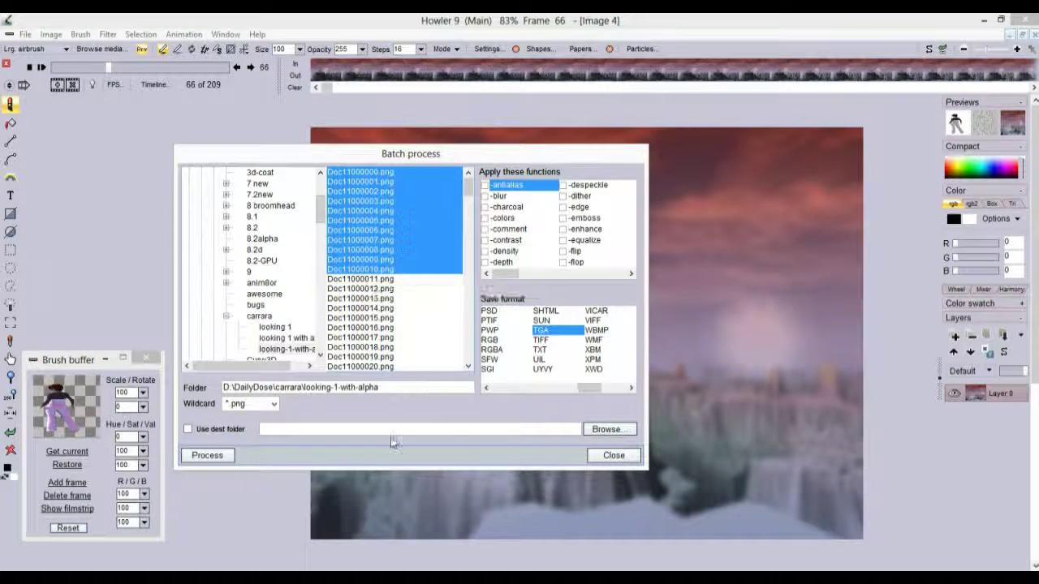
click(188, 428)
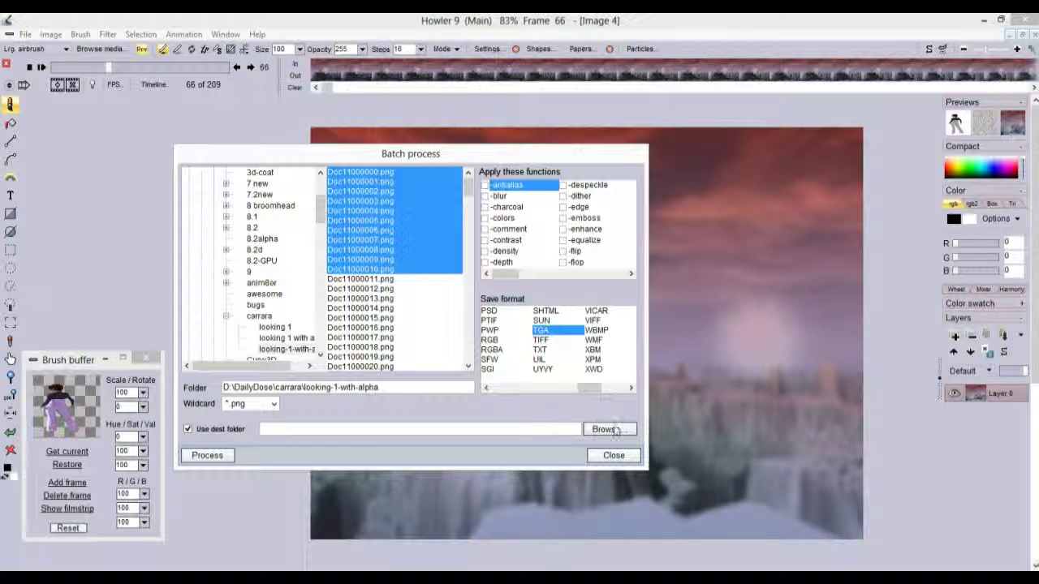
click(217, 453)
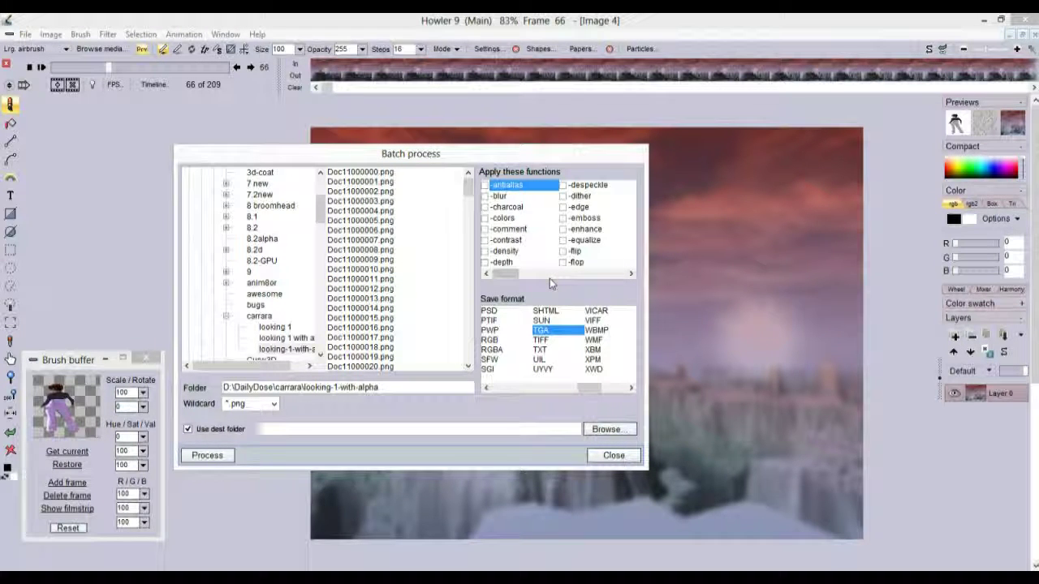
Store a managed copy of the animated brush in a new brush buffer, show its filmstrip and look through the frames.
click(81, 35)
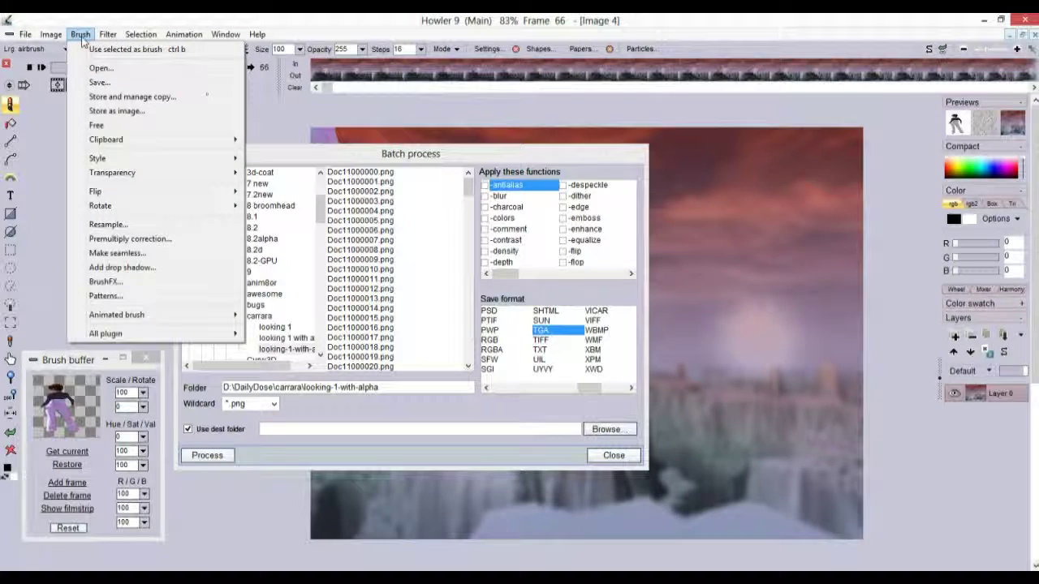
click(130, 99)
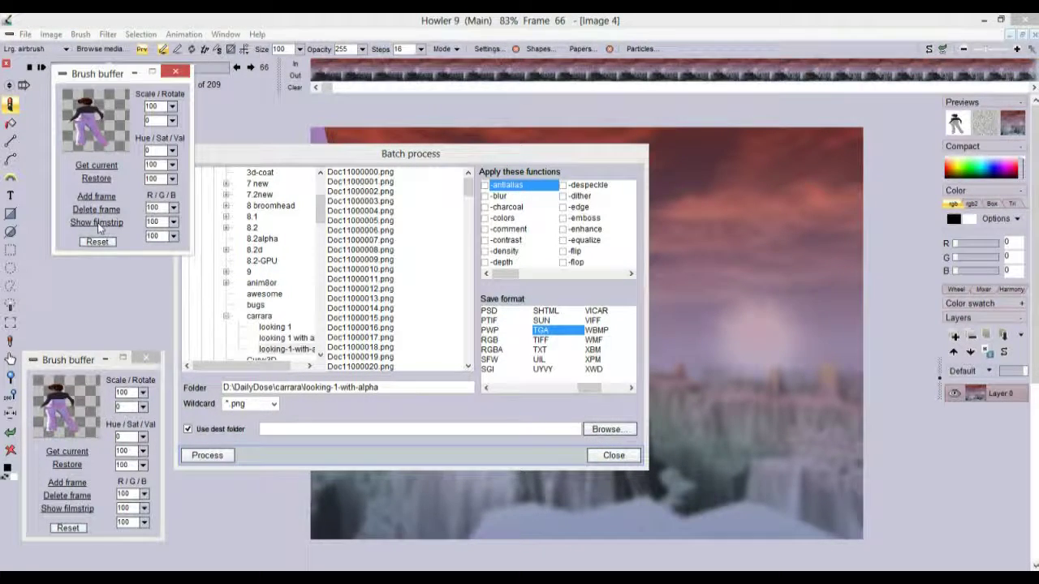
click(97, 222)
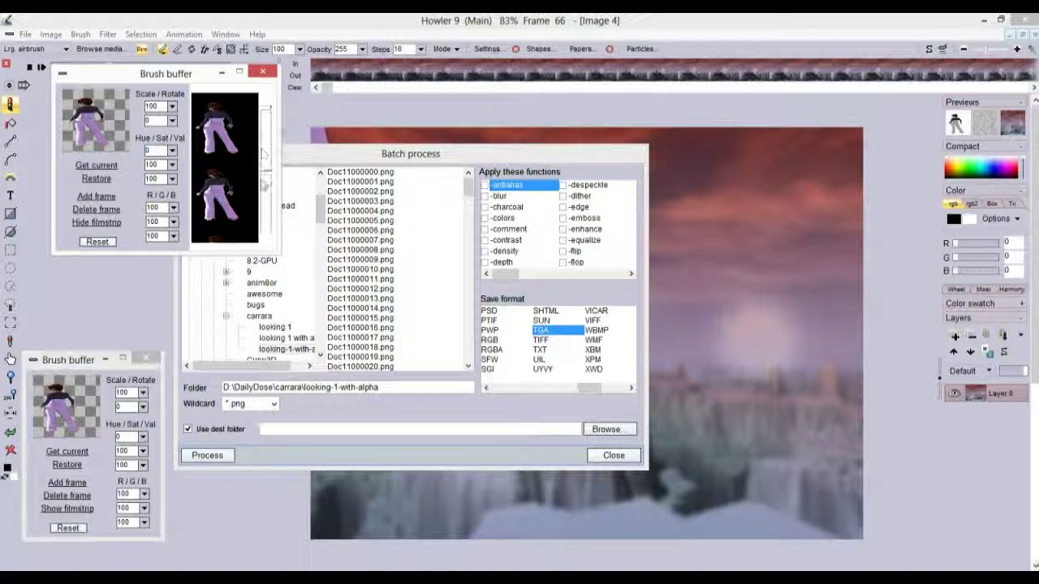
click(268, 209)
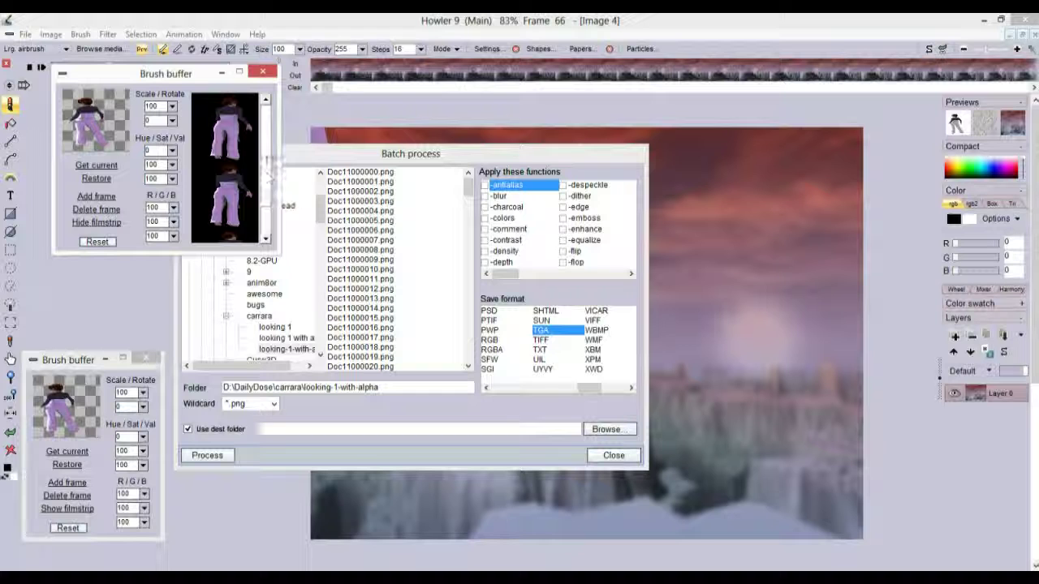
click(266, 100)
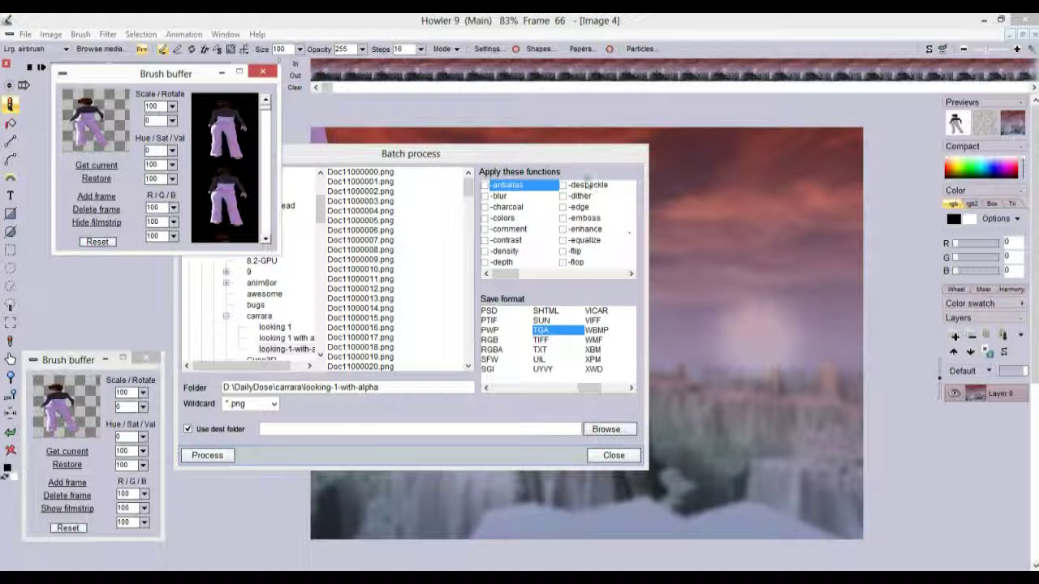
Move the Batch process window clear of the canvas and paint test strokes of the animated figure brush across frame 66.
drag(580, 148, 551, 150)
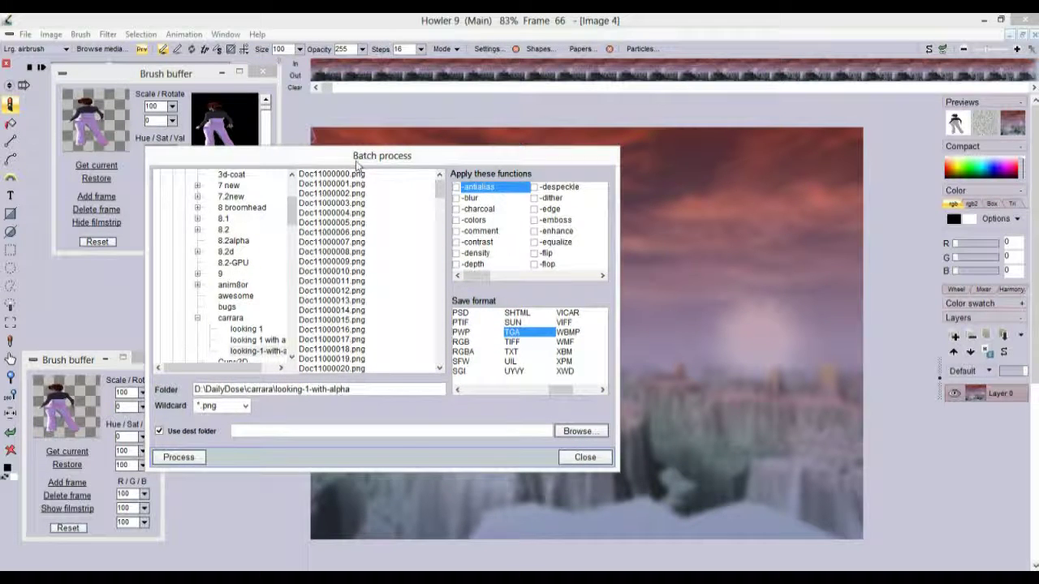
drag(370, 156, 142, 329)
mouse_move(487, 333)
mouse_down()
mouse_move(755, 337)
mouse_move(470, 341)
mouse_up()
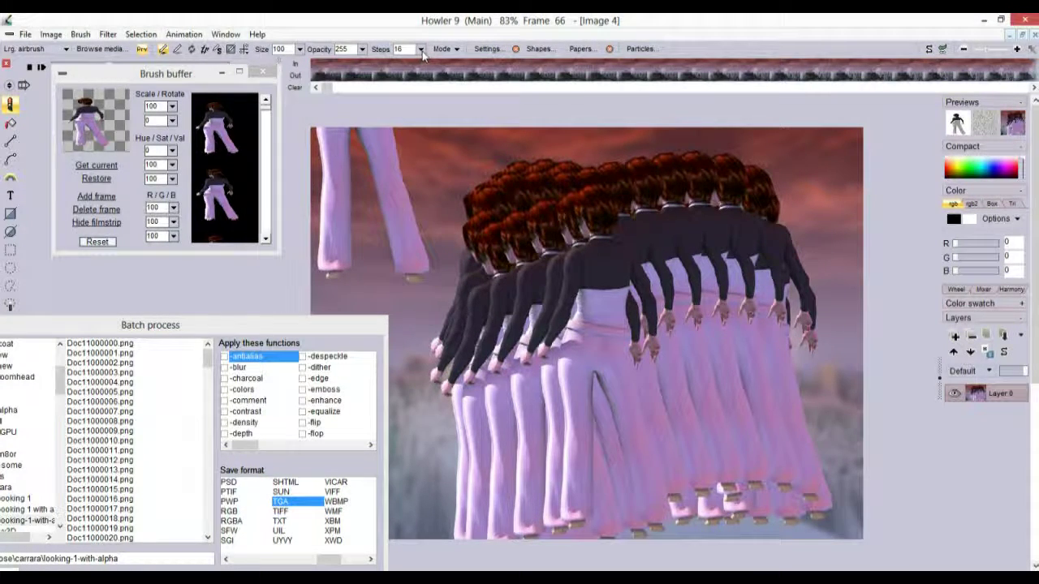
drag(714, 337, 617, 341)
Set the brush steps to 1 and paint a dense stroke of the animated figure on the canvas.
click(401, 49)
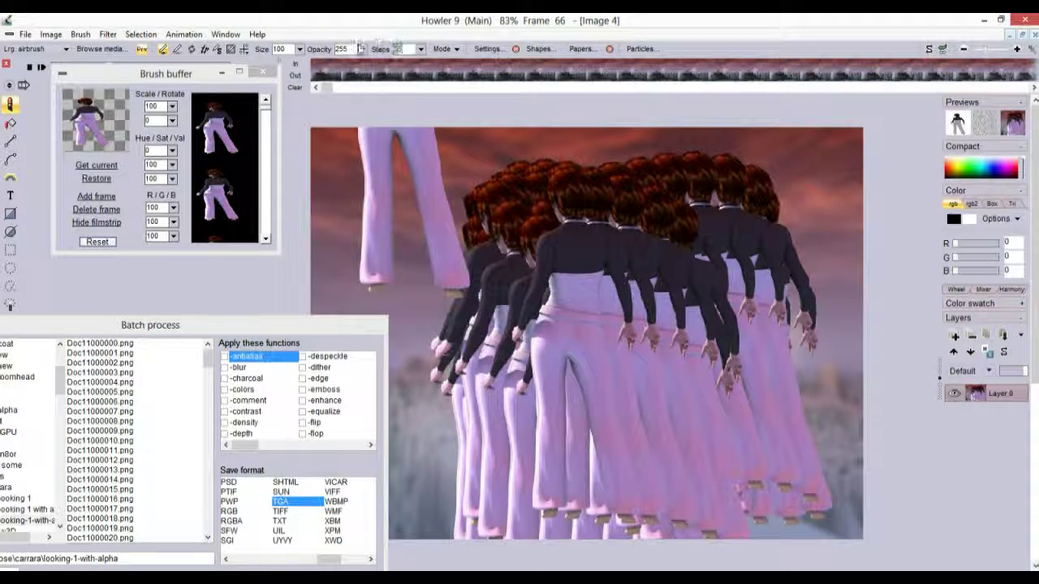
text(1)
mouse_move(487, 337)
mouse_down()
mouse_move(771, 337)
mouse_move(473, 338)
mouse_move(500, 345)
mouse_move(571, 302)
mouse_move(489, 344)
mouse_move(475, 344)
mouse_move(479, 326)
mouse_move(410, 361)
mouse_up()
Close the additional brush buffer with its filmstrip, and reposition the Batch process window over the workspace.
mouse_move(45, 325)
mouse_down()
mouse_move(192, 289)
mouse_move(249, 229)
mouse_up()
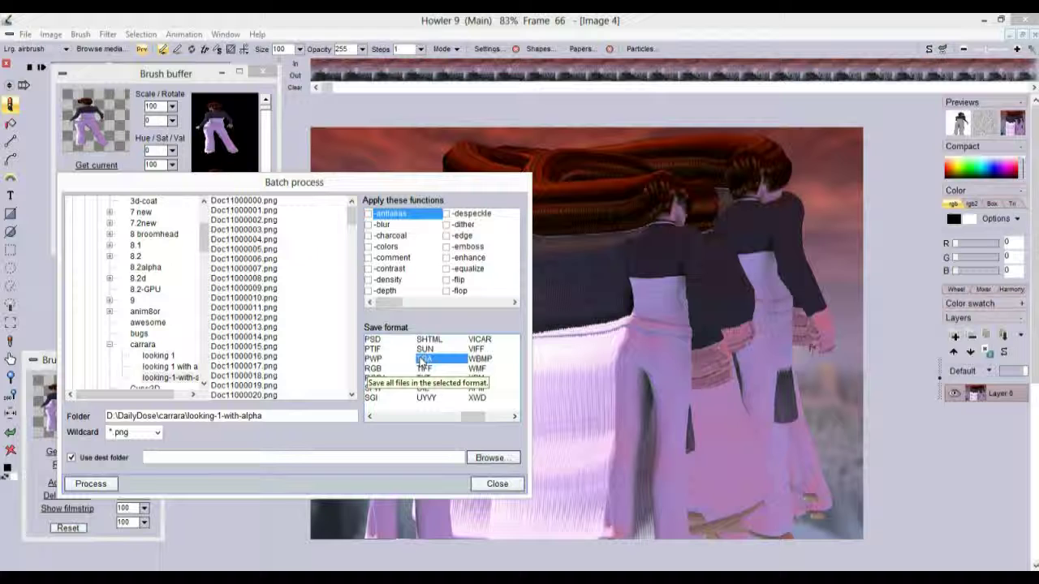
mouse_move(204, 180)
mouse_down()
mouse_move(262, 296)
mouse_move(271, 408)
mouse_up()
click(261, 68)
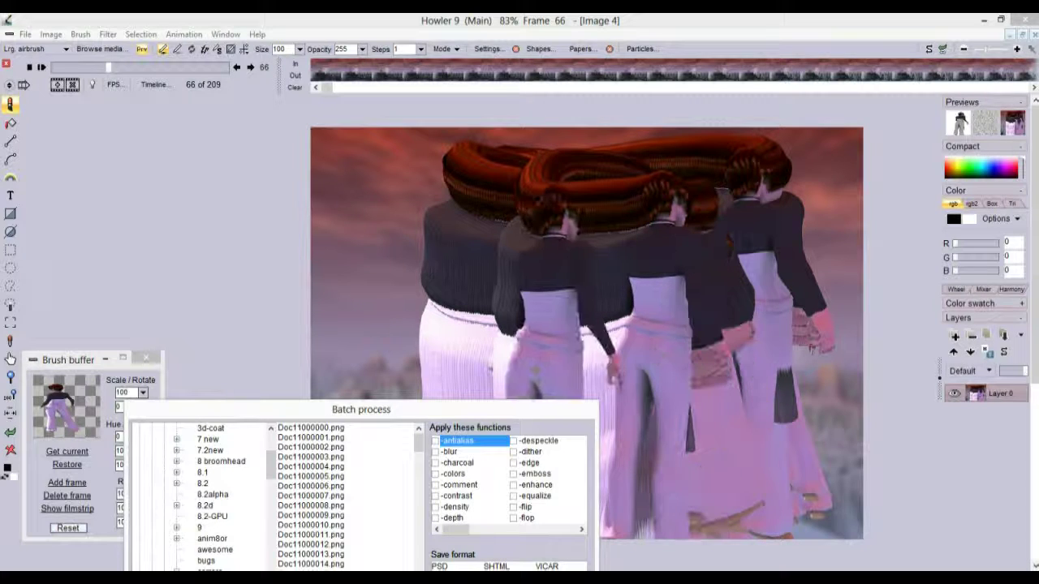
drag(265, 409, 243, 172)
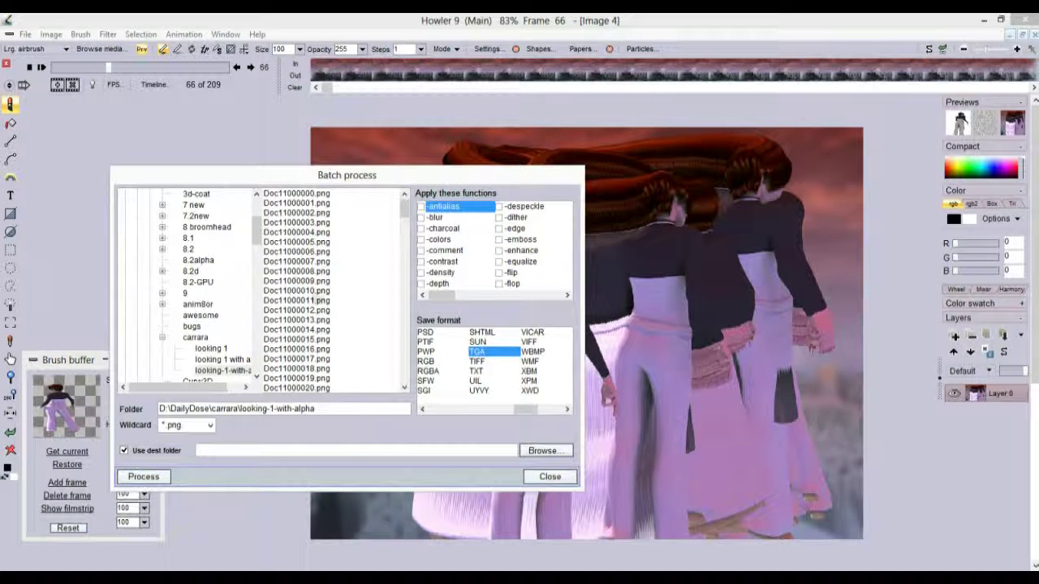
Open the animated brush sequence loader, set the file type to Targa and start selecting the source folder.
click(104, 35)
mouse_move(81, 34)
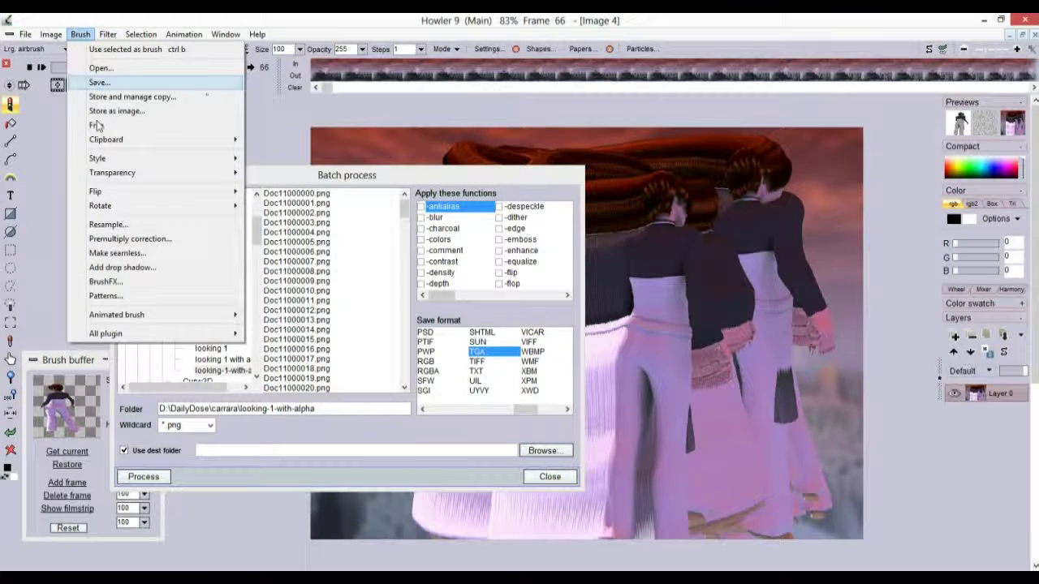
mouse_move(130, 315)
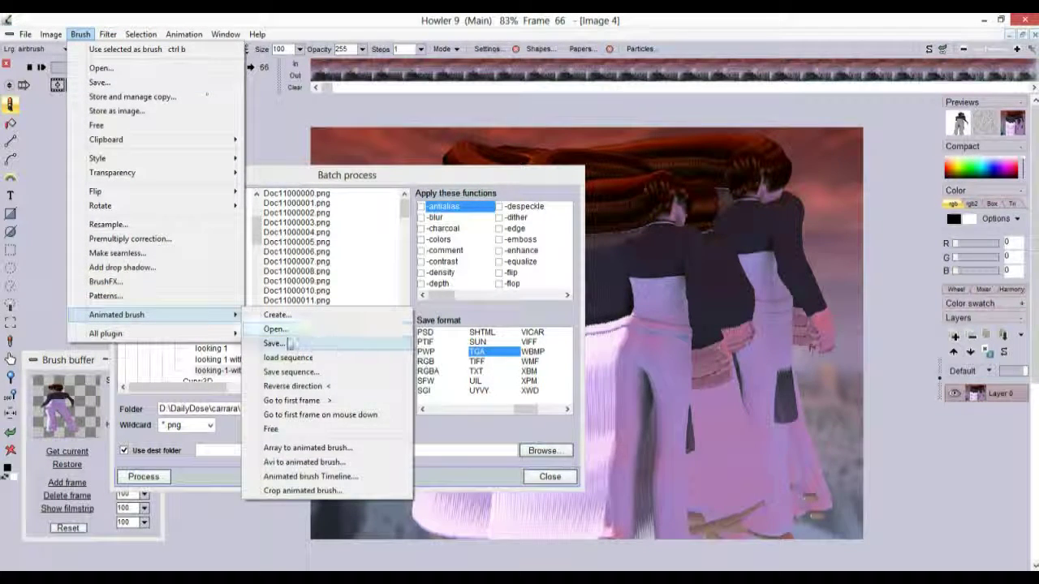
click(307, 358)
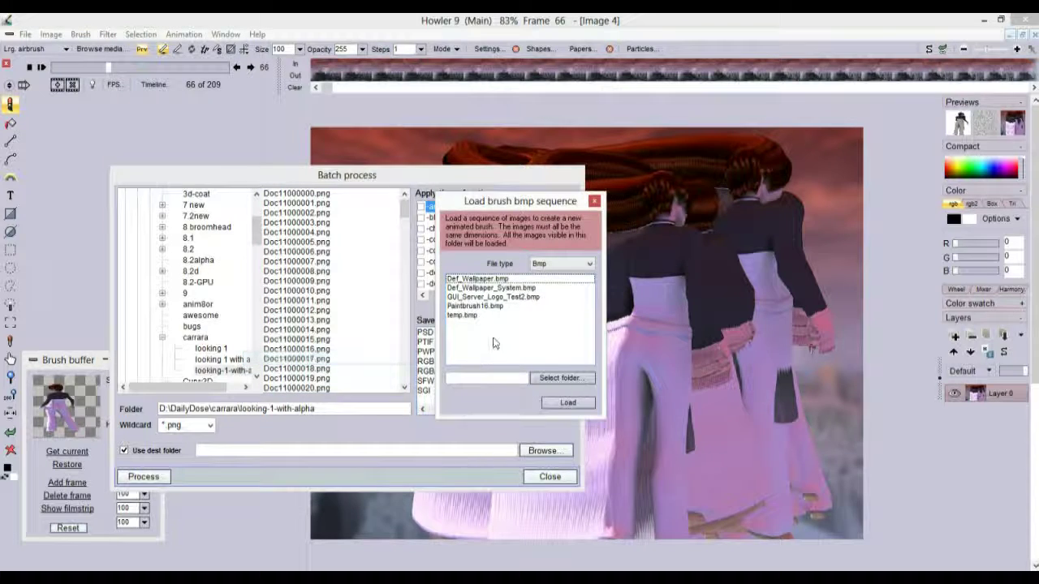
click(556, 265)
click(554, 281)
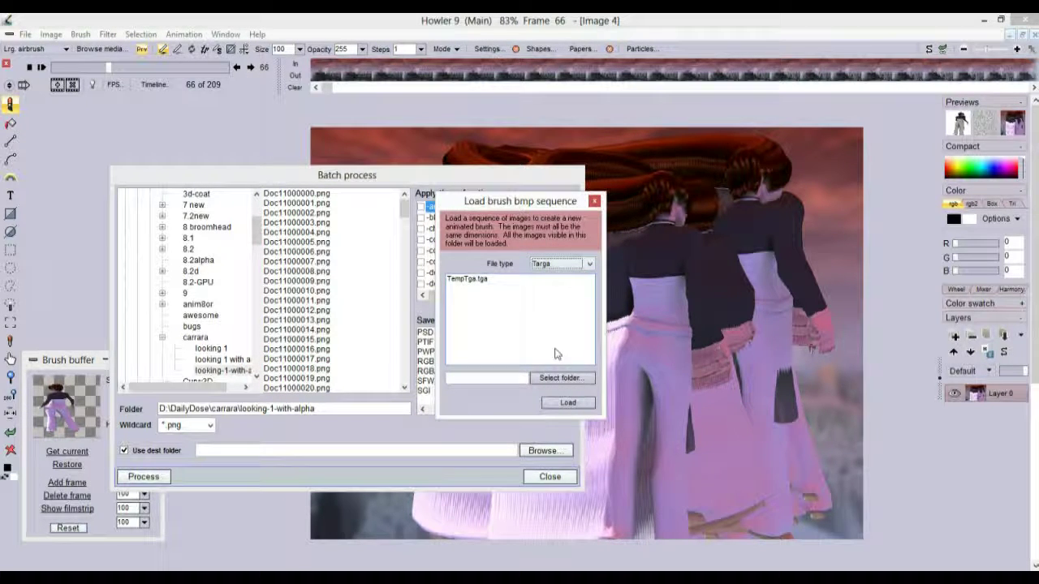
click(560, 378)
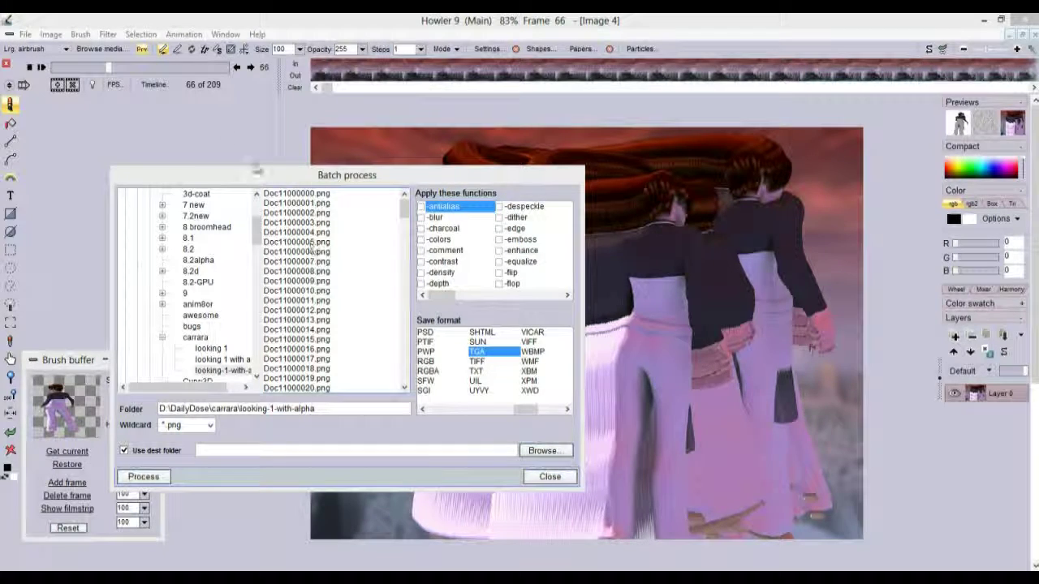
Inspect the TGA files beside the PNG originals in DailyDose\carrara\looking-1-with-alpha in File Explorer, then return to Howler's folder selection.
drag(439, 258, 193, 129)
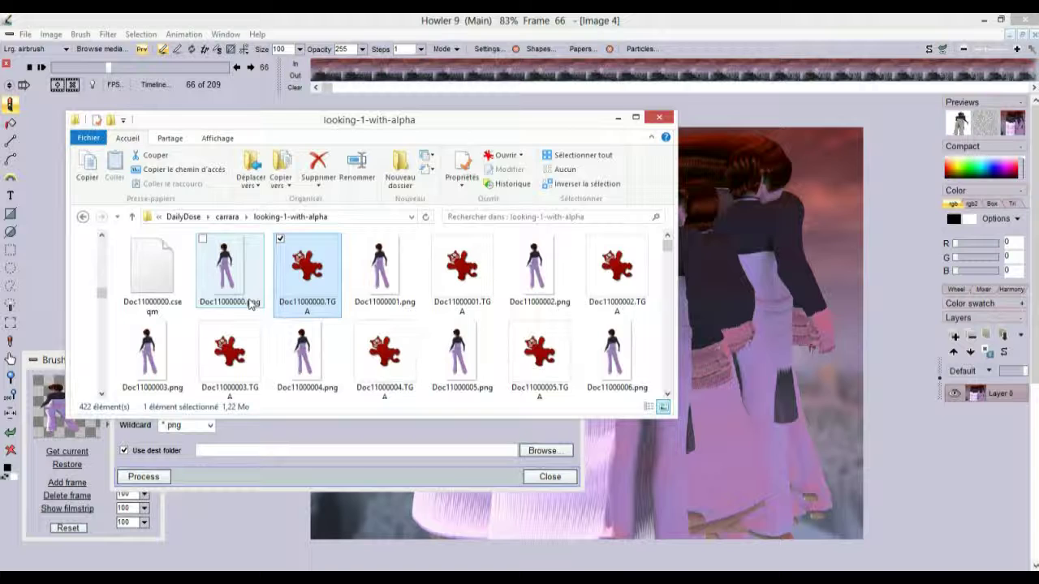
click(133, 219)
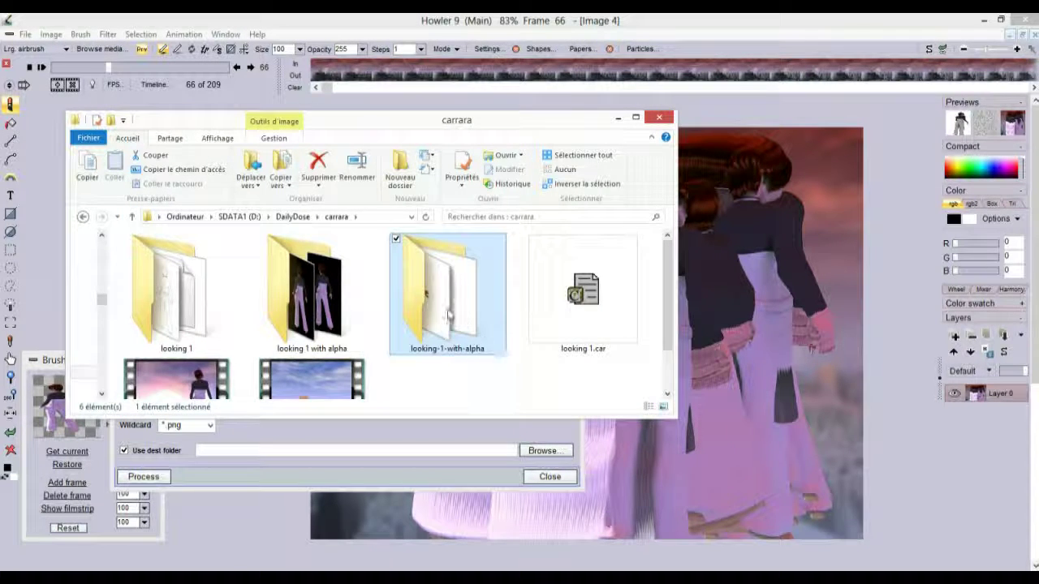
double_click(449, 315)
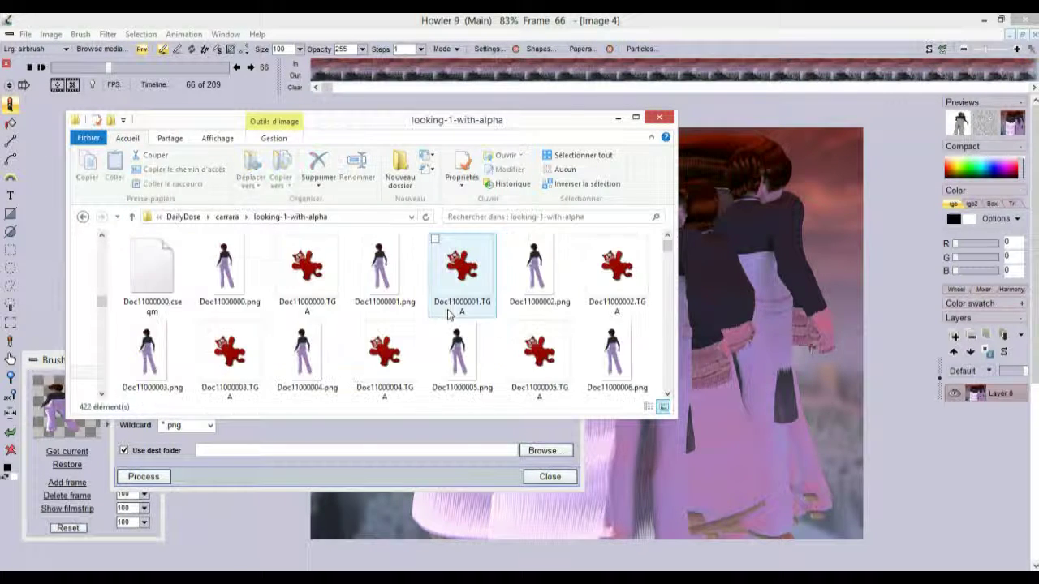
click(327, 264)
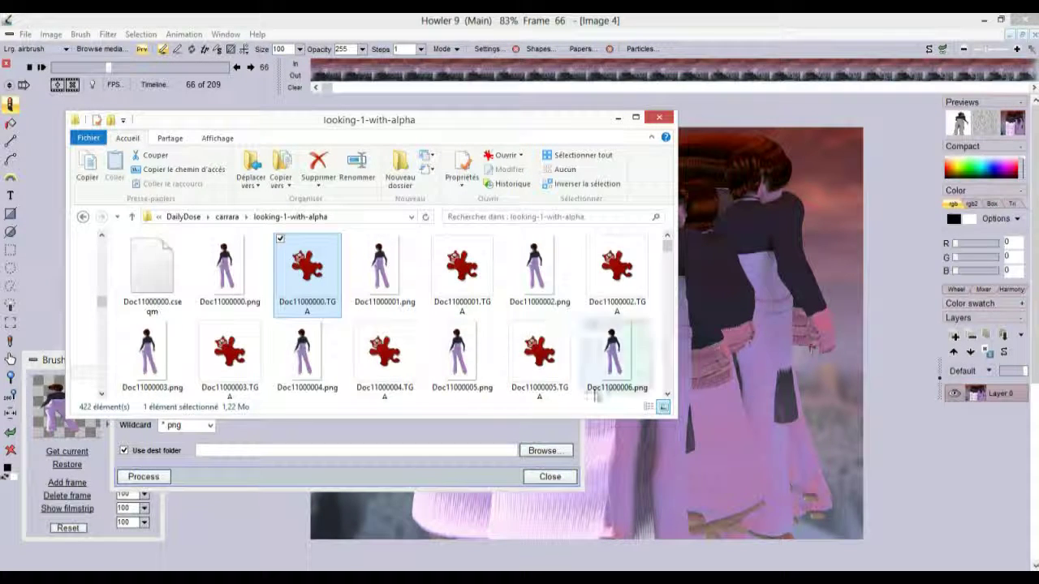
drag(672, 426, 706, 519)
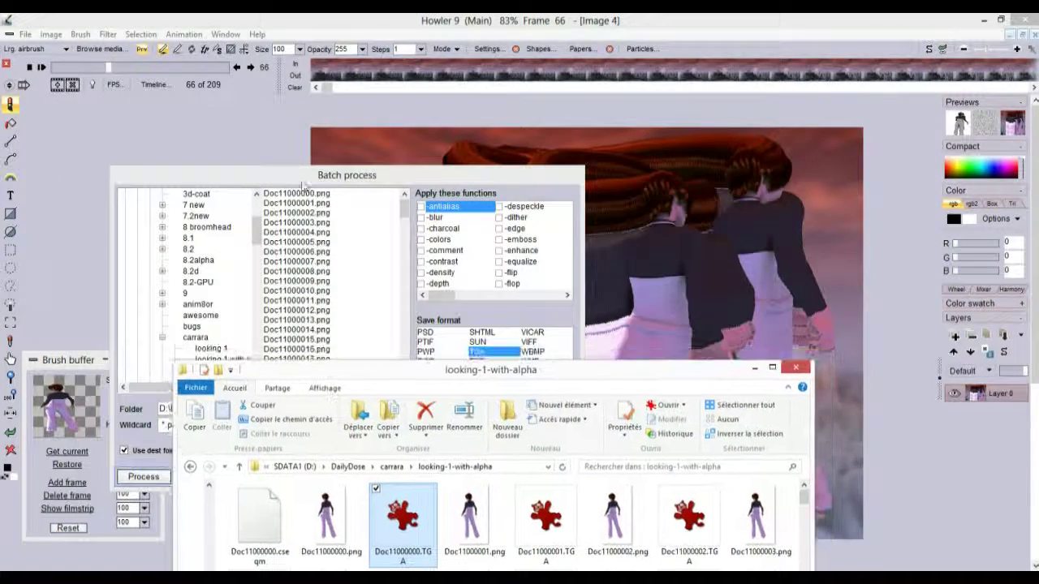
key(alt+Tab)
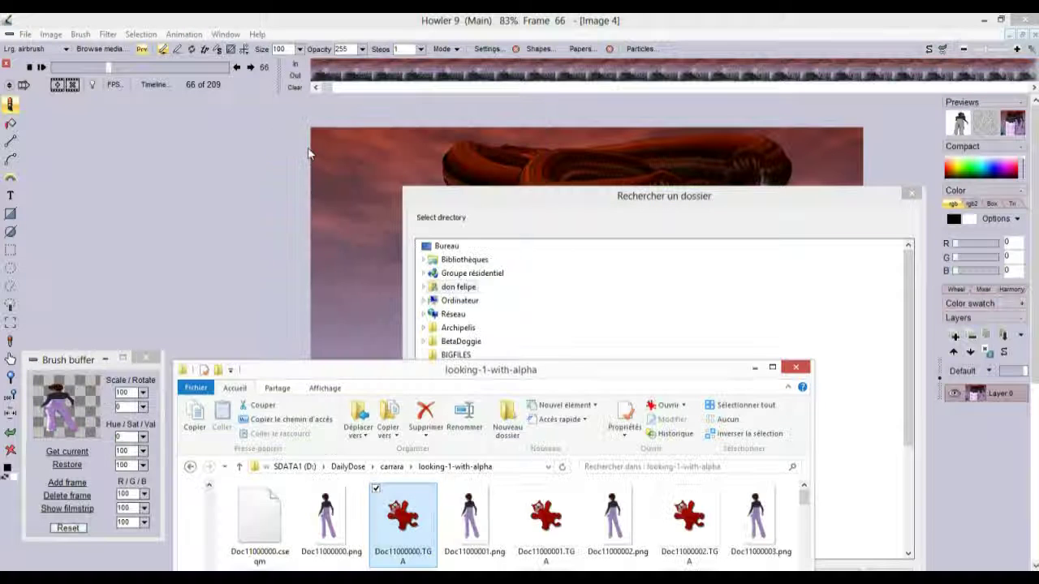
Select D:\DailyDose\carrara\looking-1-with-alpha as the source folder for the Targa brush sequence.
drag(531, 196, 298, 120)
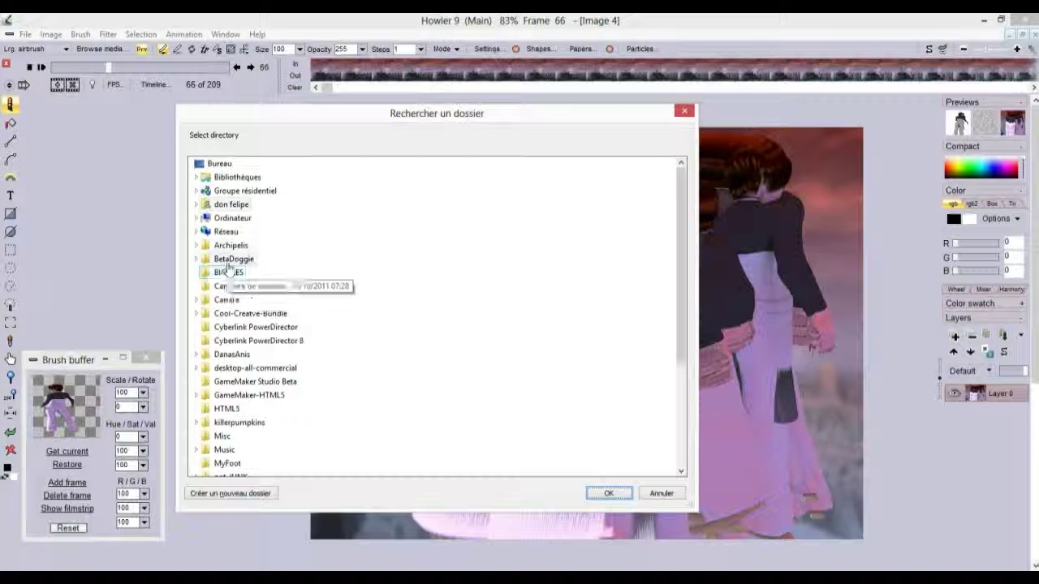
double_click(232, 218)
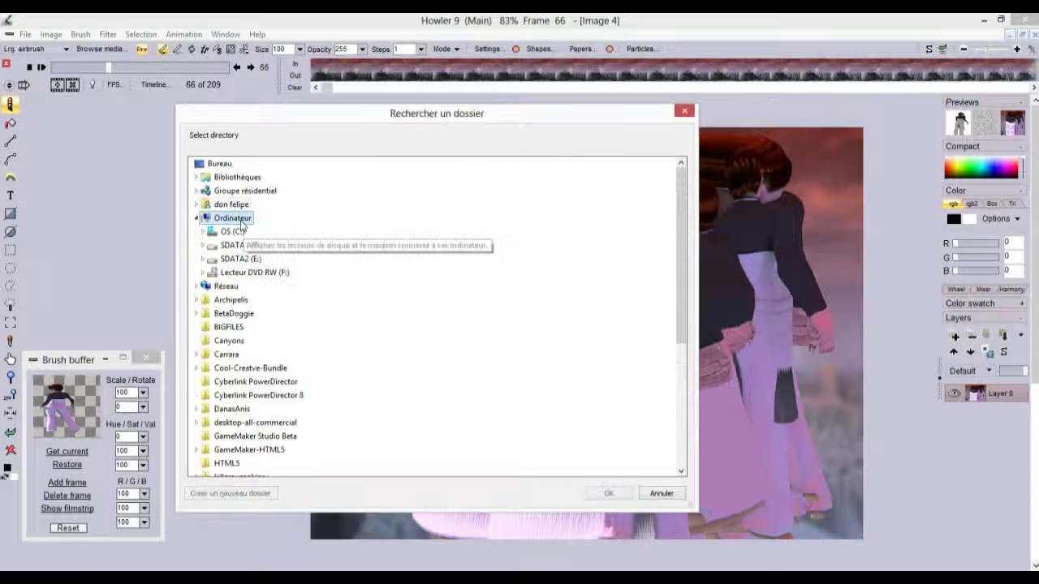
double_click(236, 246)
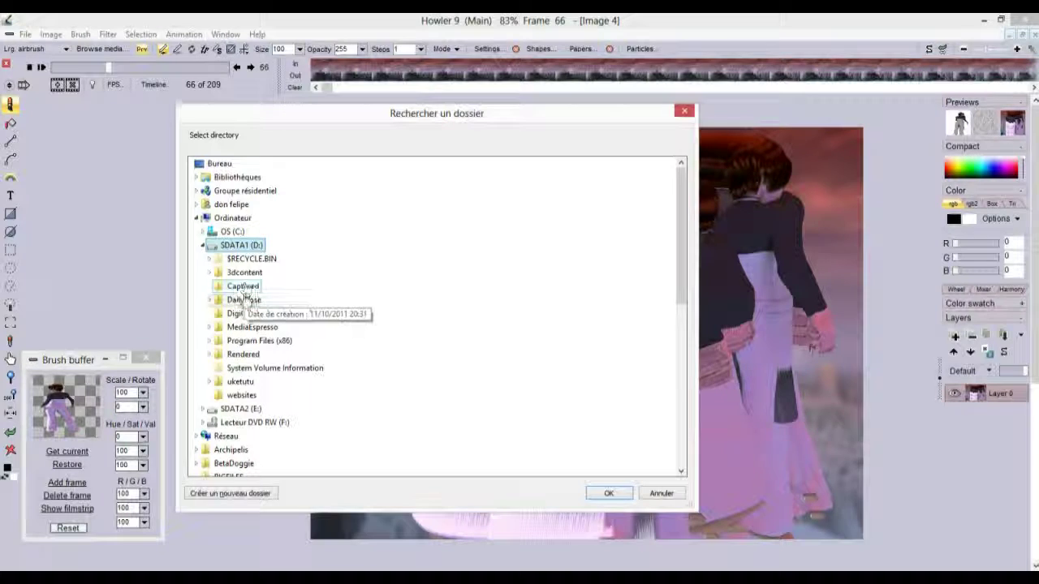
double_click(243, 300)
double_click(245, 355)
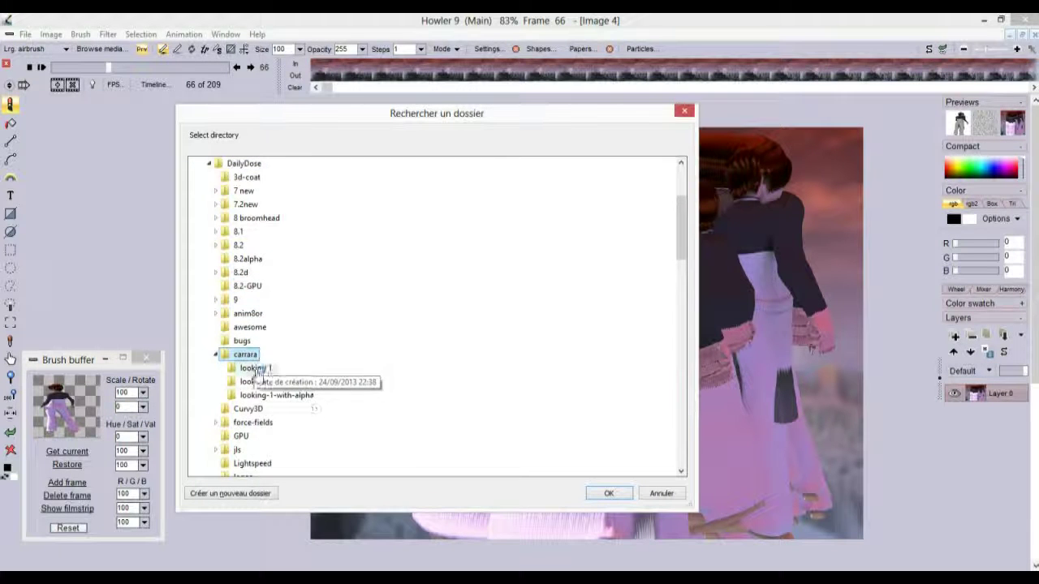
click(262, 396)
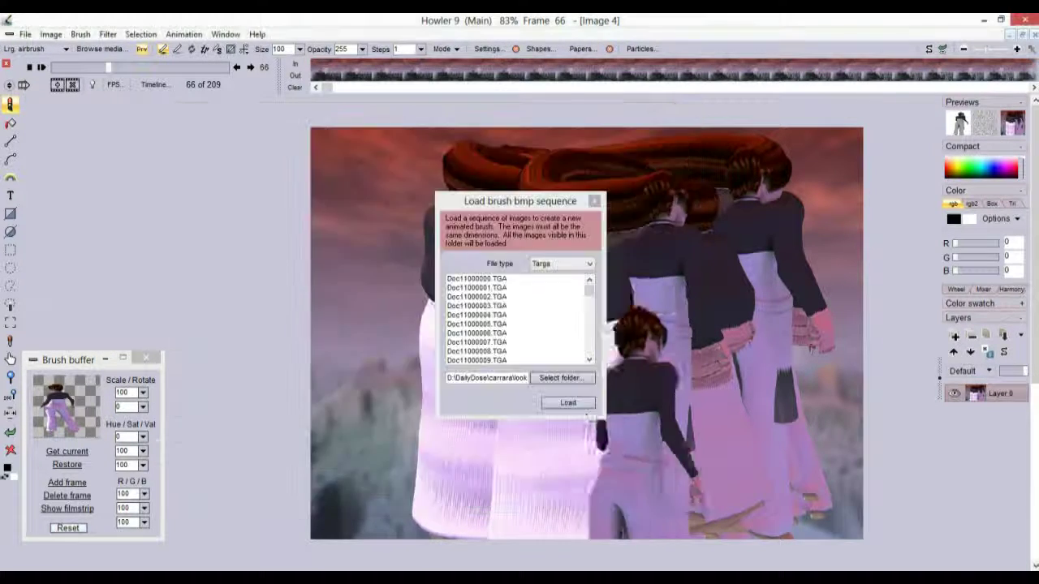
click(610, 494)
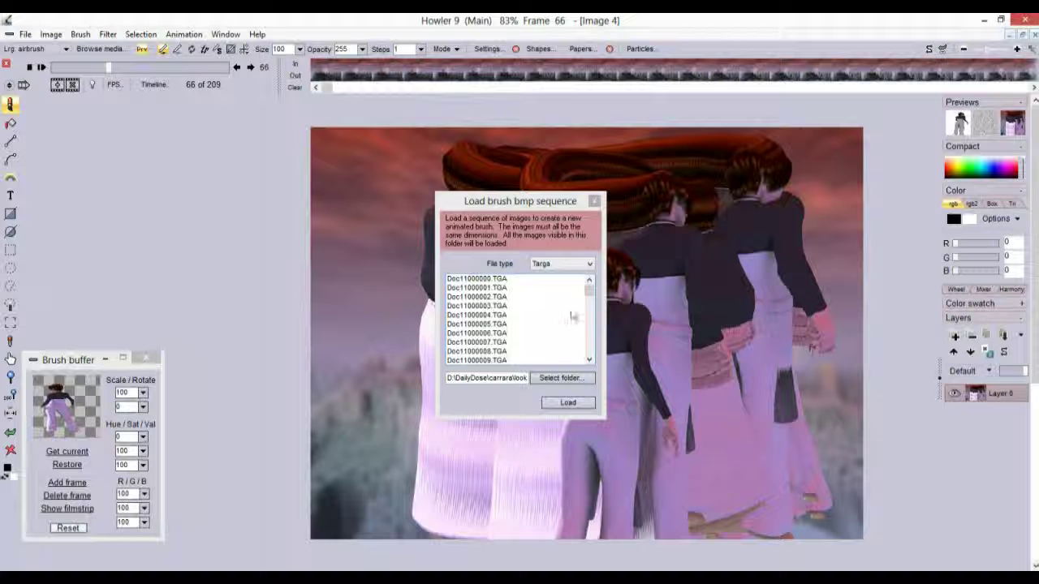
Review the Targa sequence list down to its last file and close the sequence loader.
drag(590, 297, 590, 329)
mouse_move(595, 364)
mouse_down()
mouse_move(598, 354)
mouse_move(602, 378)
mouse_move(598, 270)
mouse_move(592, 362)
mouse_up()
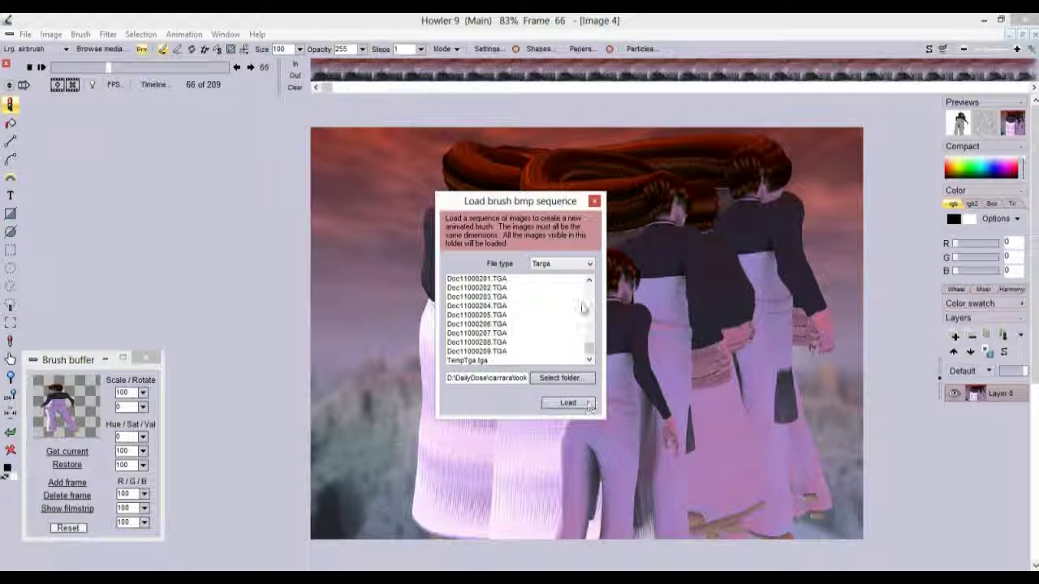
click(594, 200)
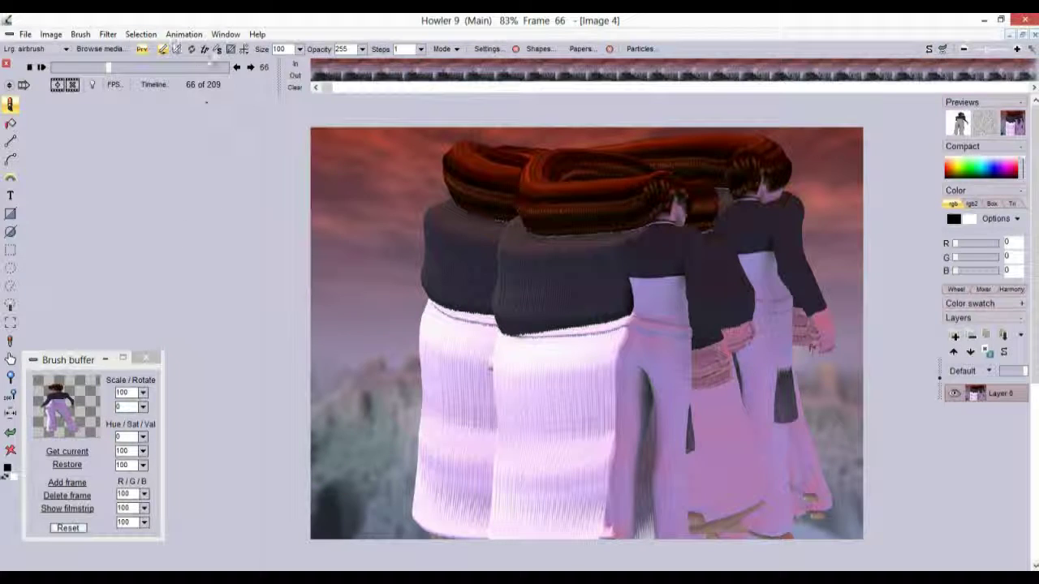
Open the list of file operations.
click(25, 34)
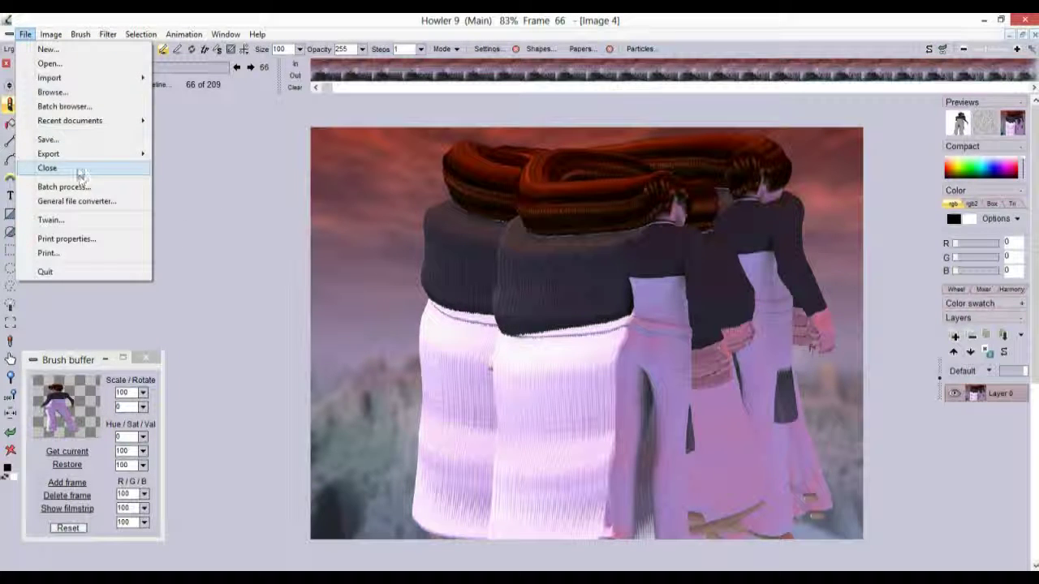
Start a batch process with D:\DailyDose\carrara\looking-1-with-alpha as the source folder.
mouse_move(75, 159)
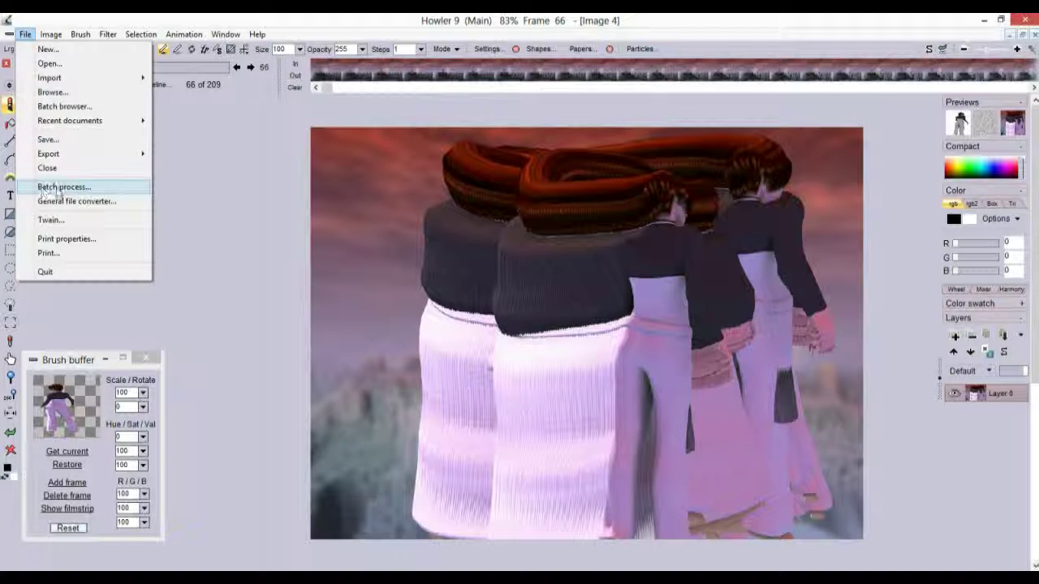
click(73, 191)
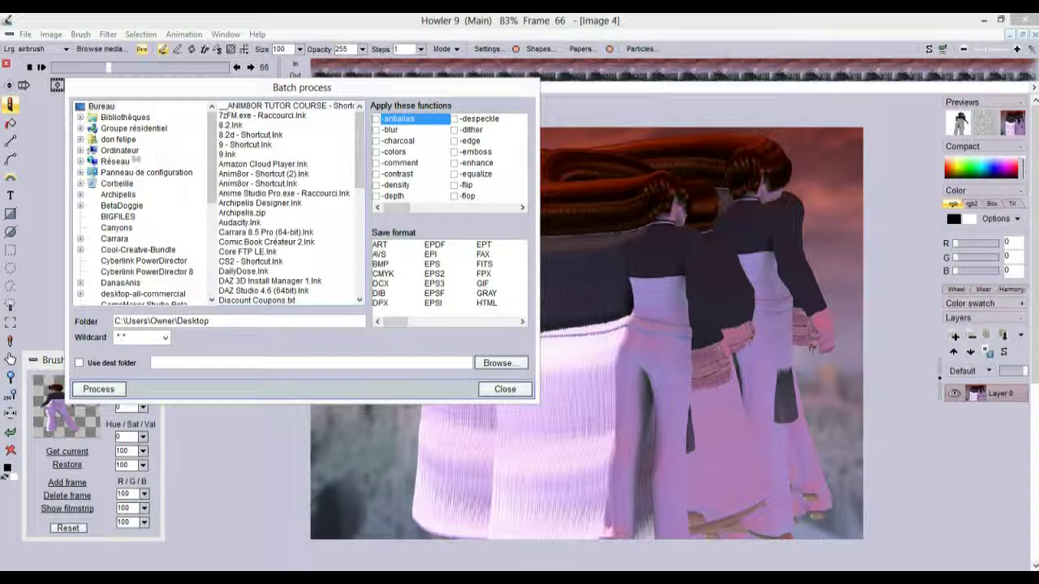
double_click(121, 150)
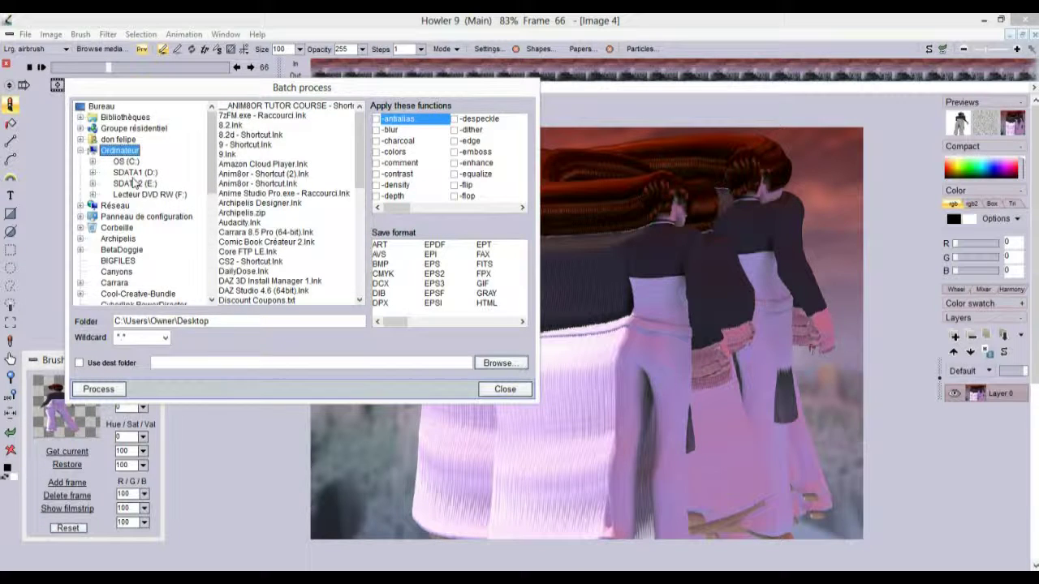
double_click(134, 172)
double_click(144, 205)
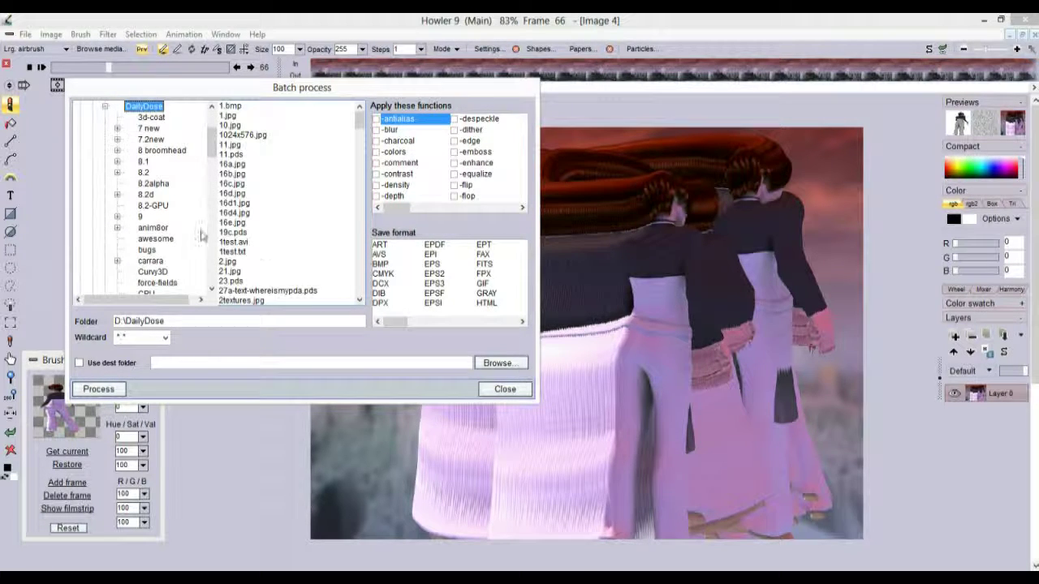
double_click(152, 250)
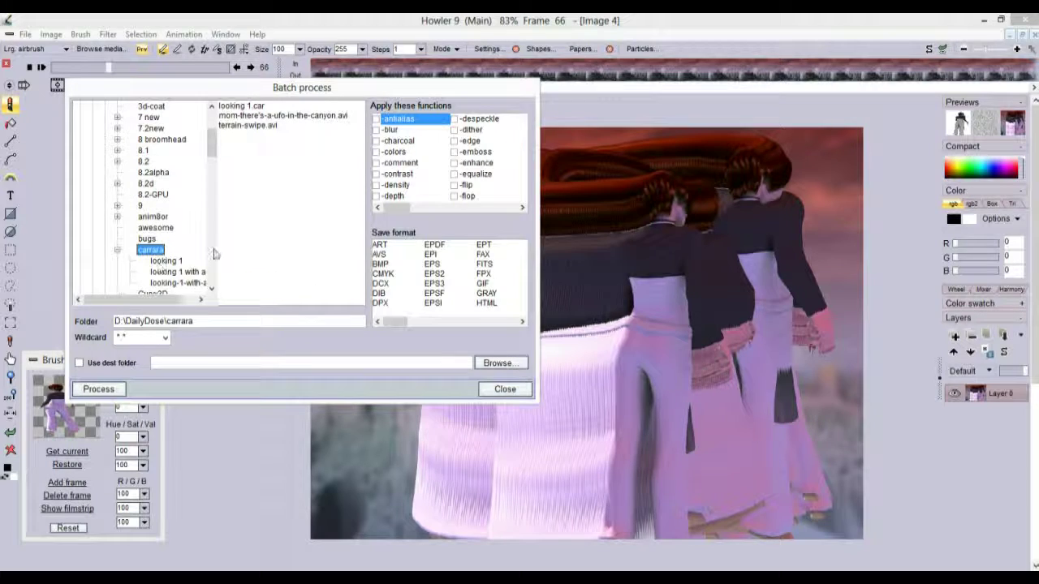
click(182, 283)
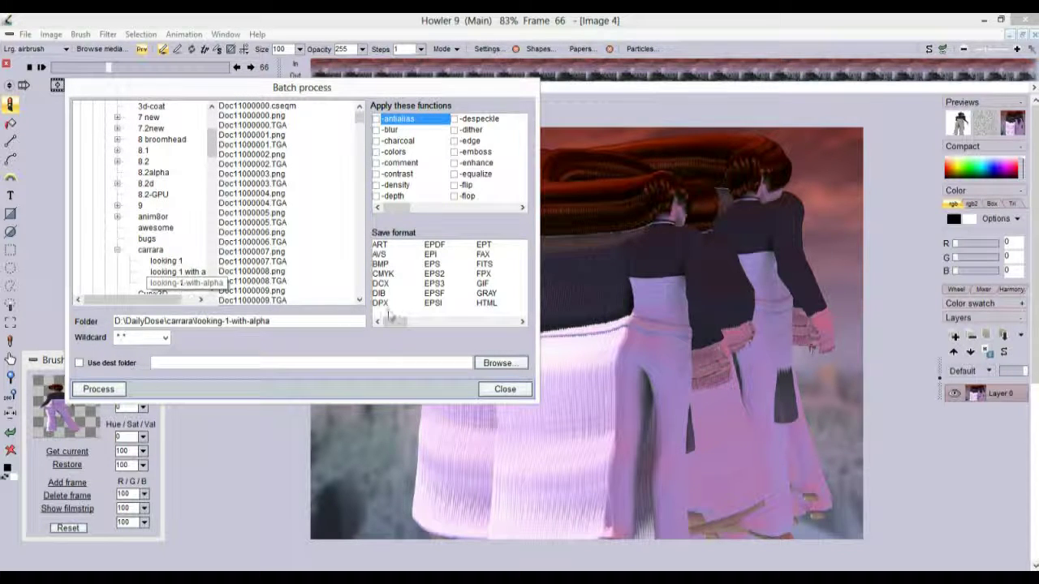
Set the batch save format to TGA.
click(480, 322)
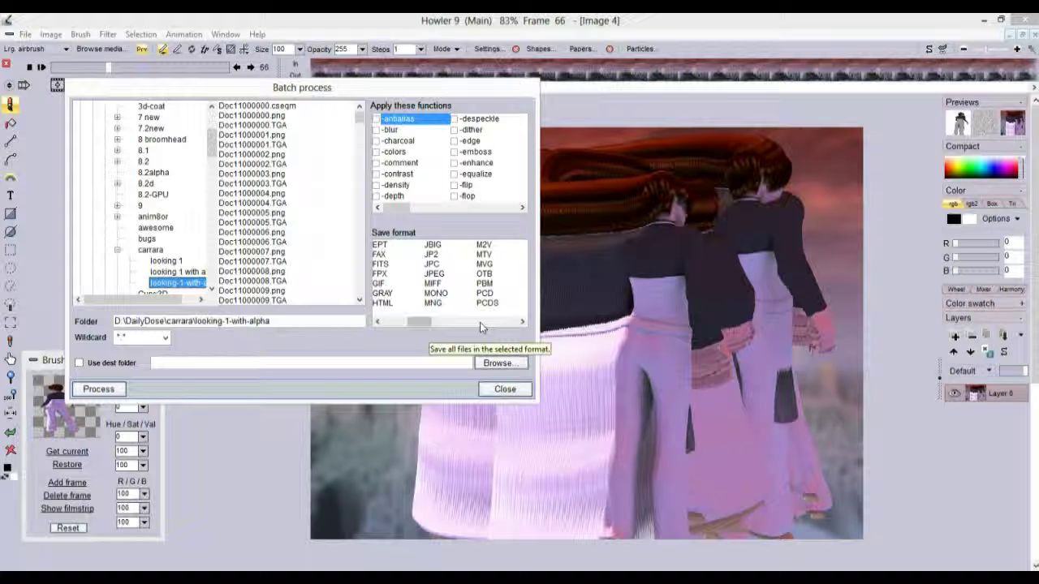
click(479, 323)
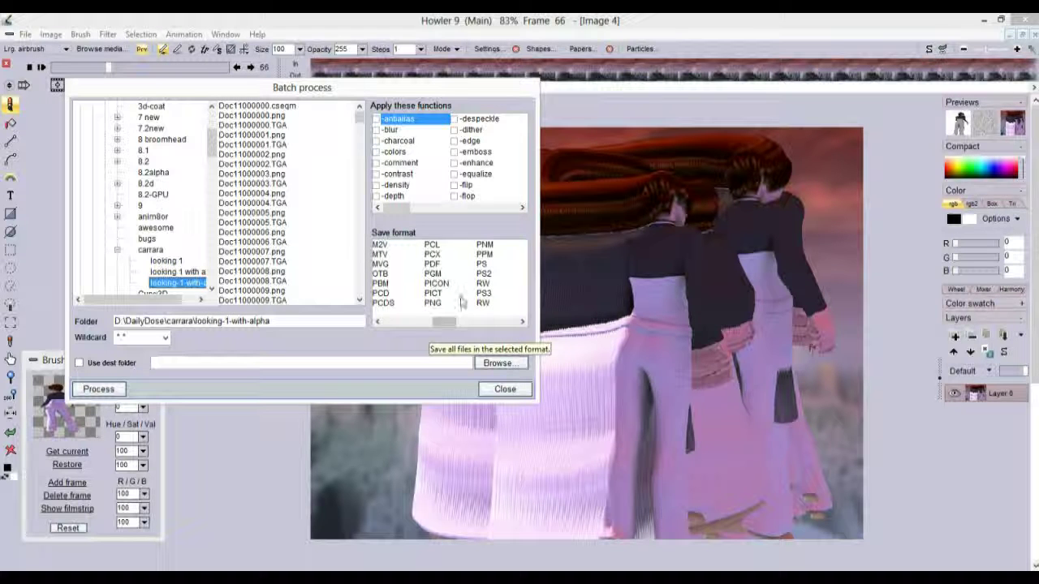
click(479, 322)
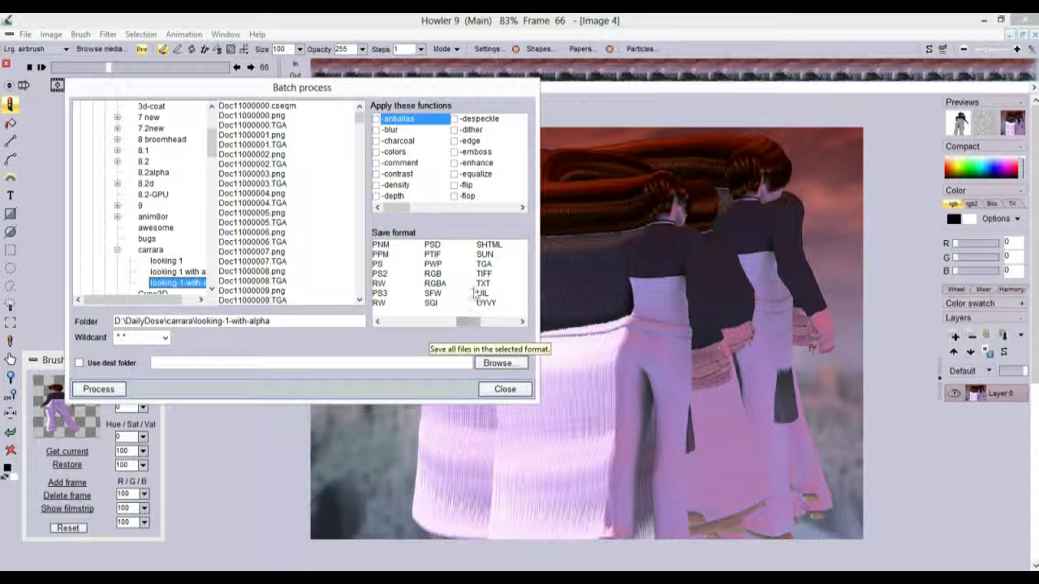
click(431, 264)
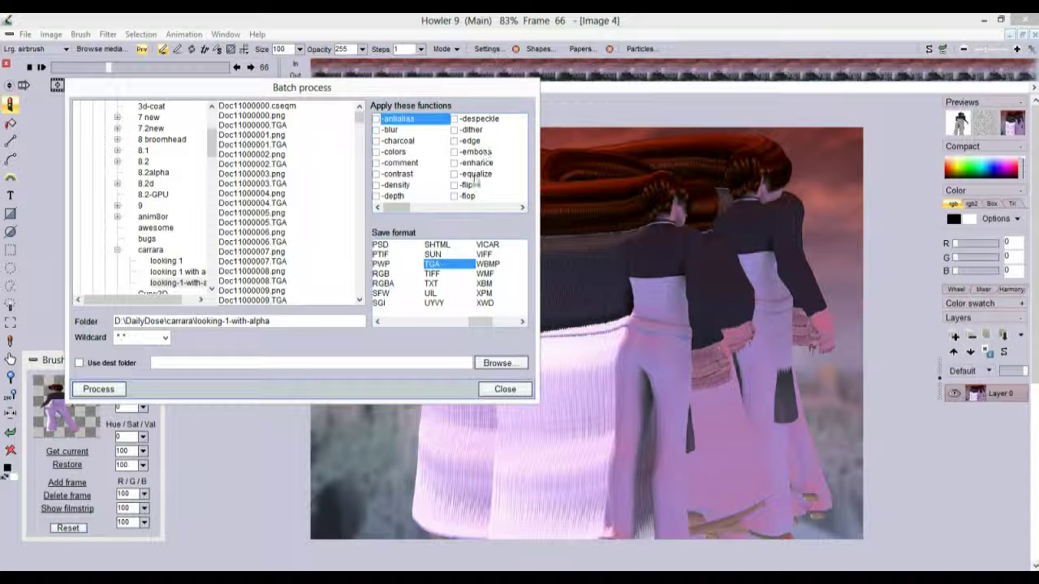
mouse_move(408, 210)
mouse_down()
mouse_move(508, 210)
mouse_move(394, 209)
mouse_up()
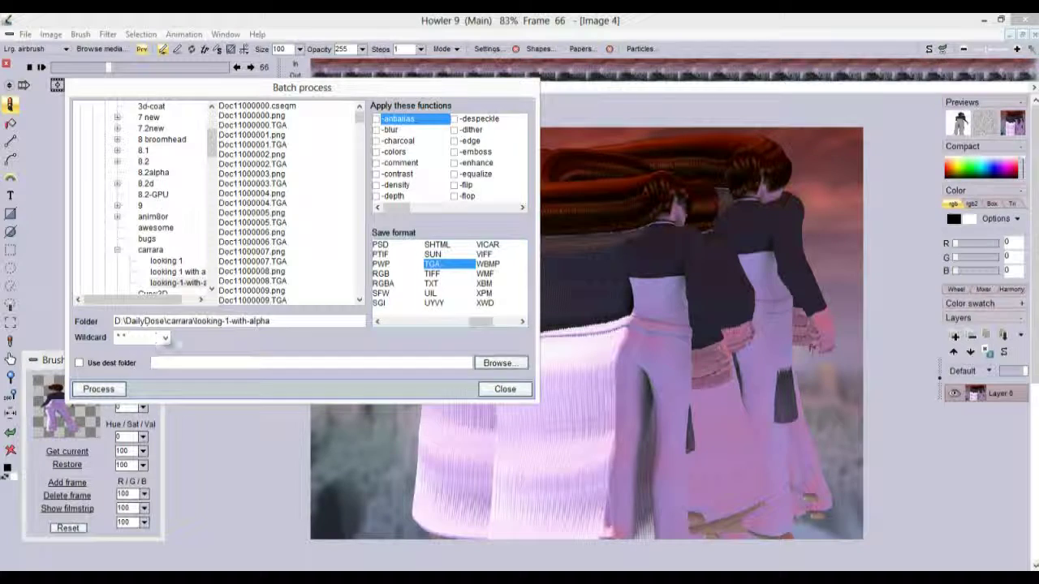
Filter the source files to *.png and select the whole sequence, from Doc11000000.png to Doc11000209.png.
click(166, 337)
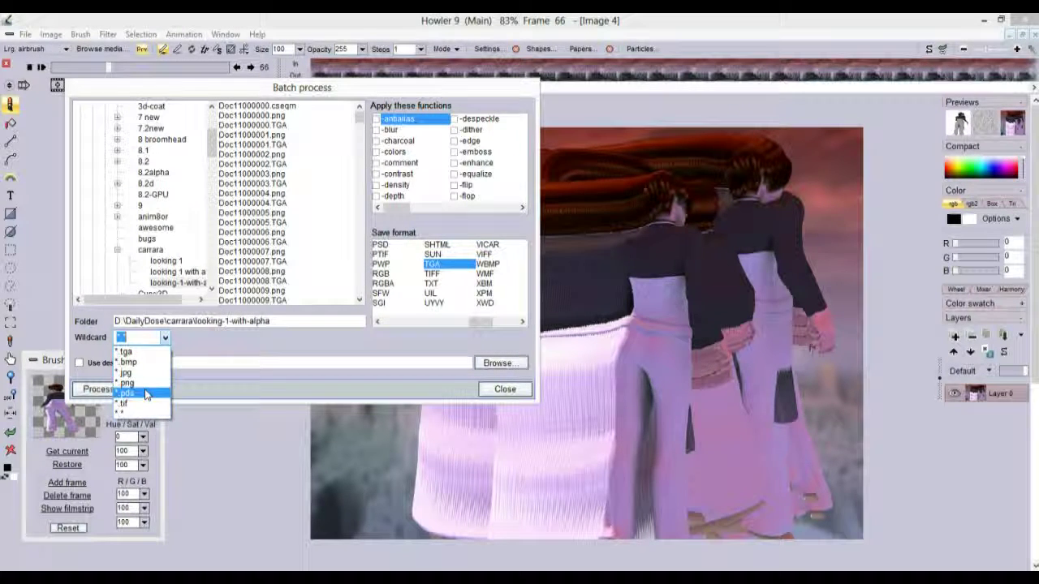
click(146, 388)
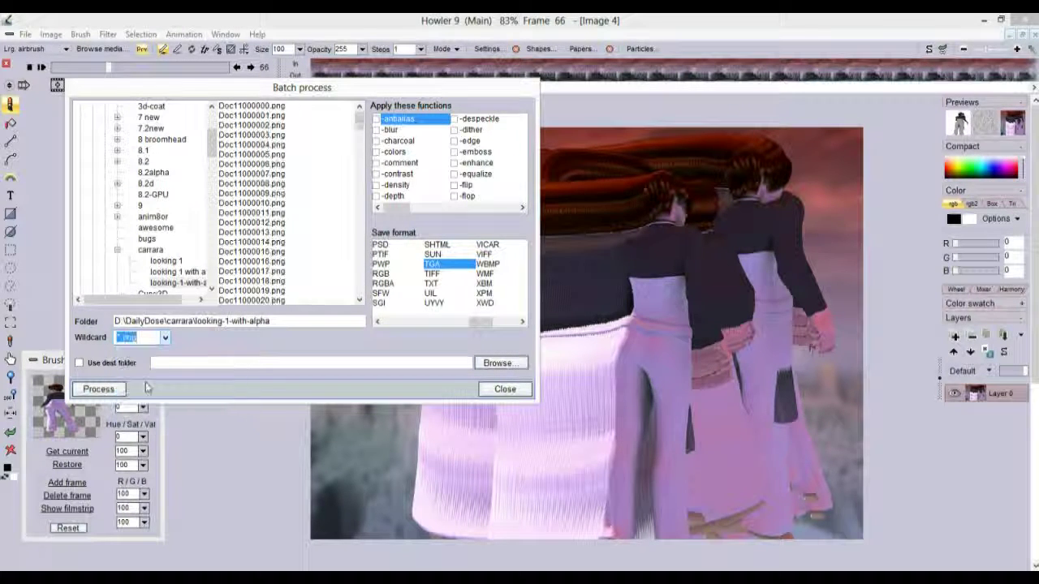
click(278, 107)
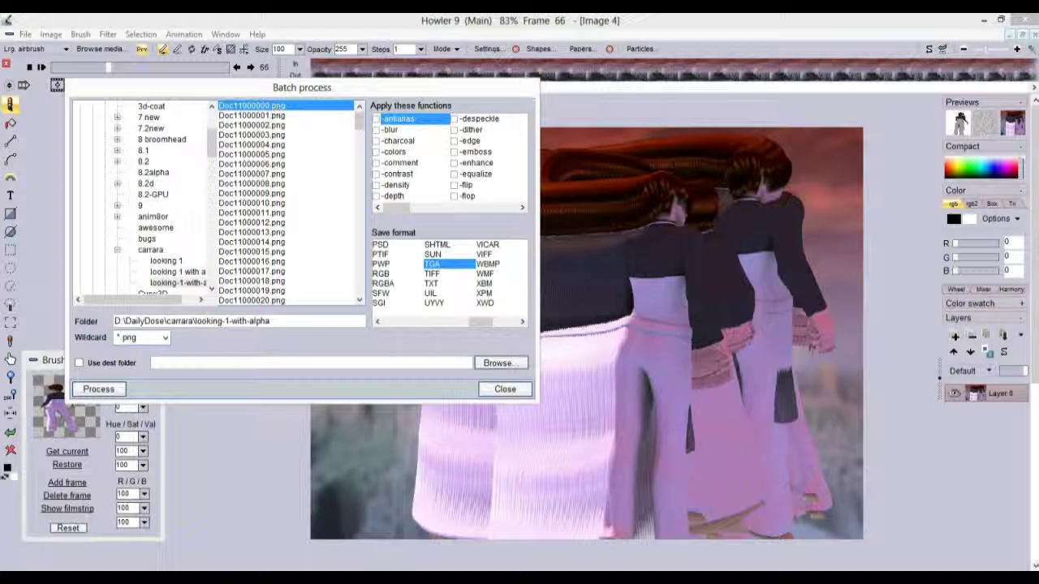
shift+click(237, 282)
drag(359, 120, 369, 320)
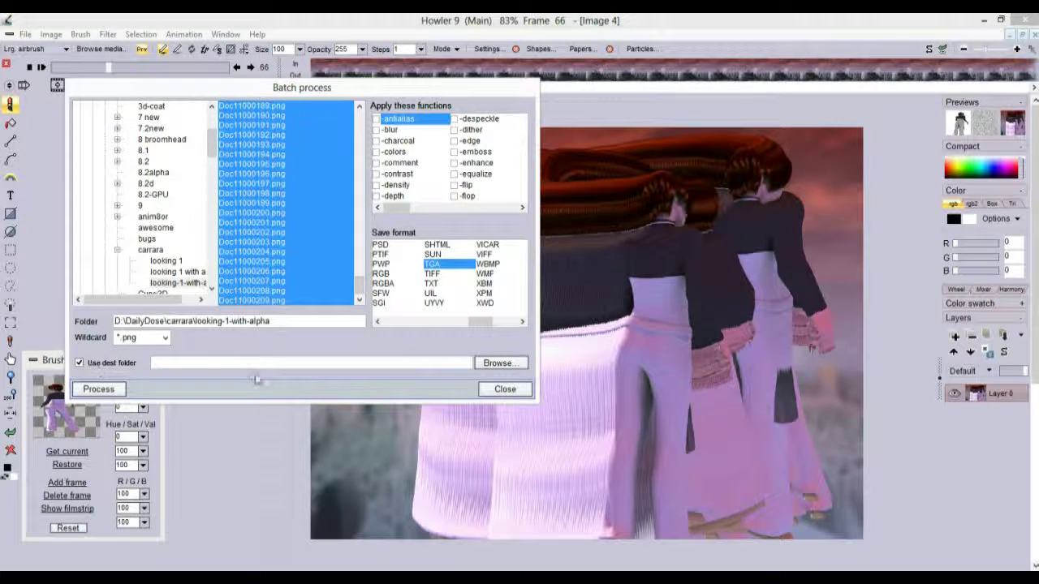
Create a folder named new-output inside D:\DailyDose\carrara and use it as the batch destination folder.
click(504, 364)
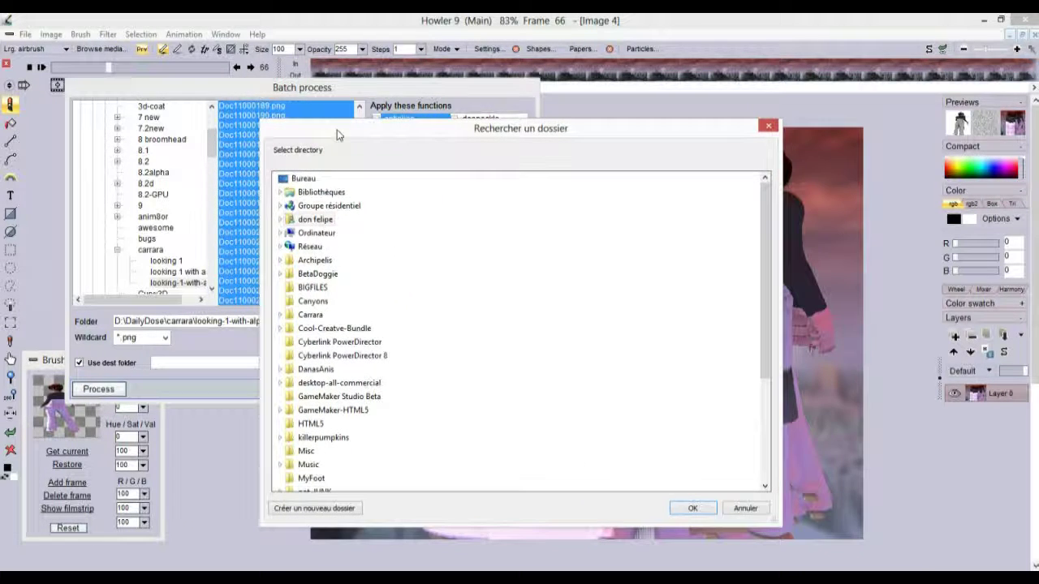
double_click(309, 233)
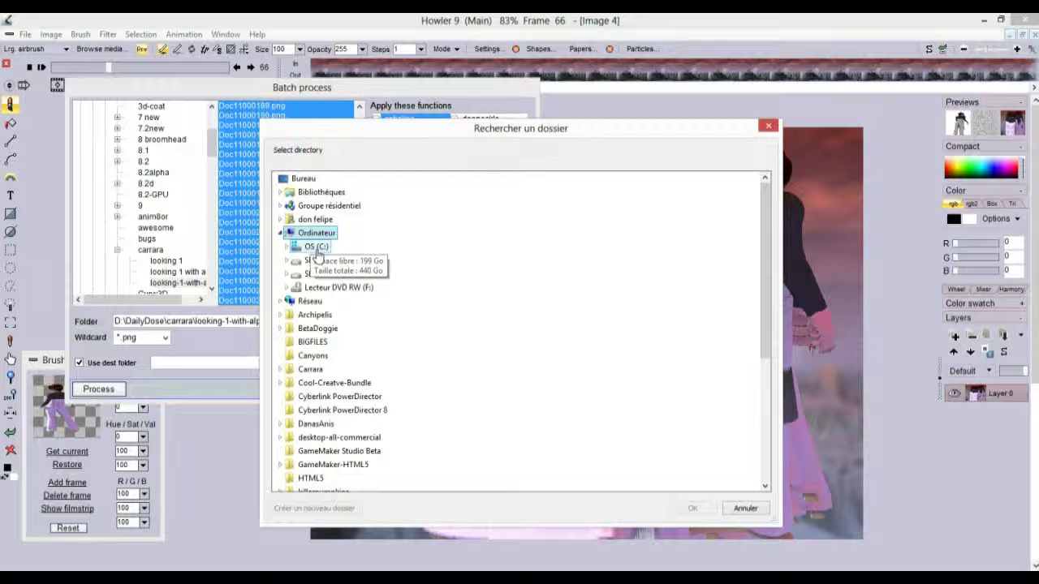
double_click(318, 261)
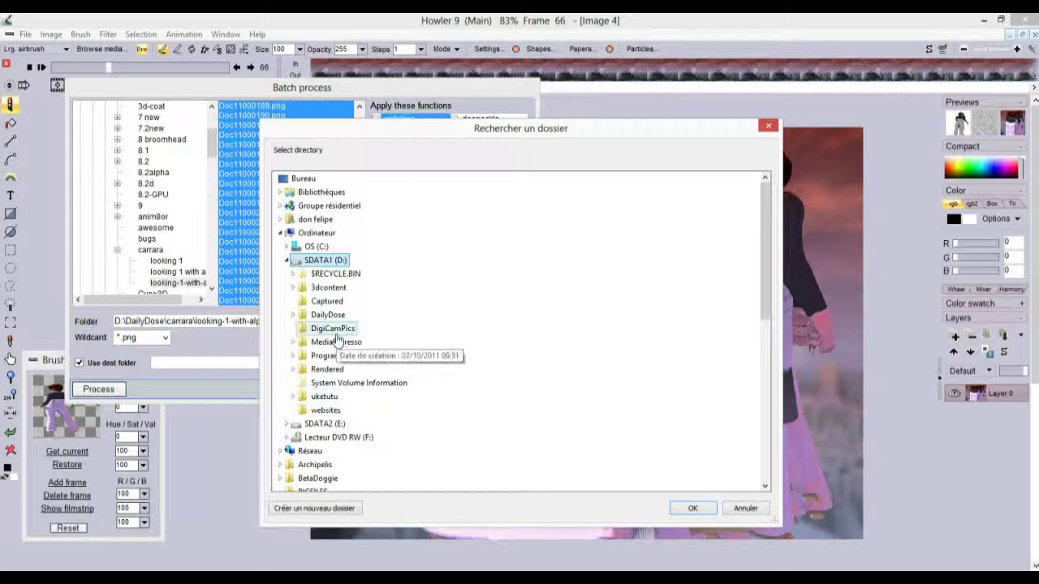
double_click(328, 315)
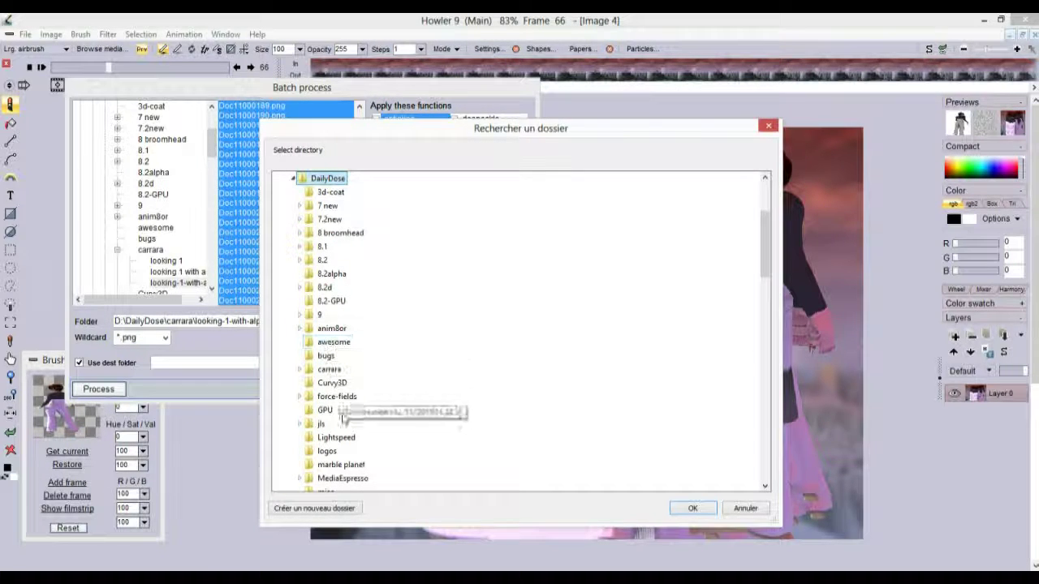
double_click(328, 370)
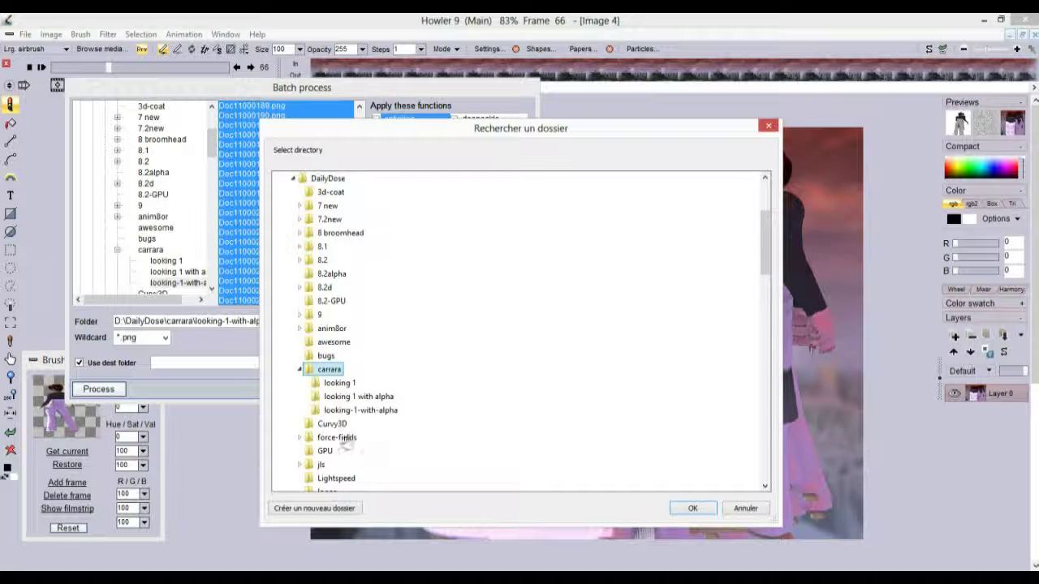
click(305, 508)
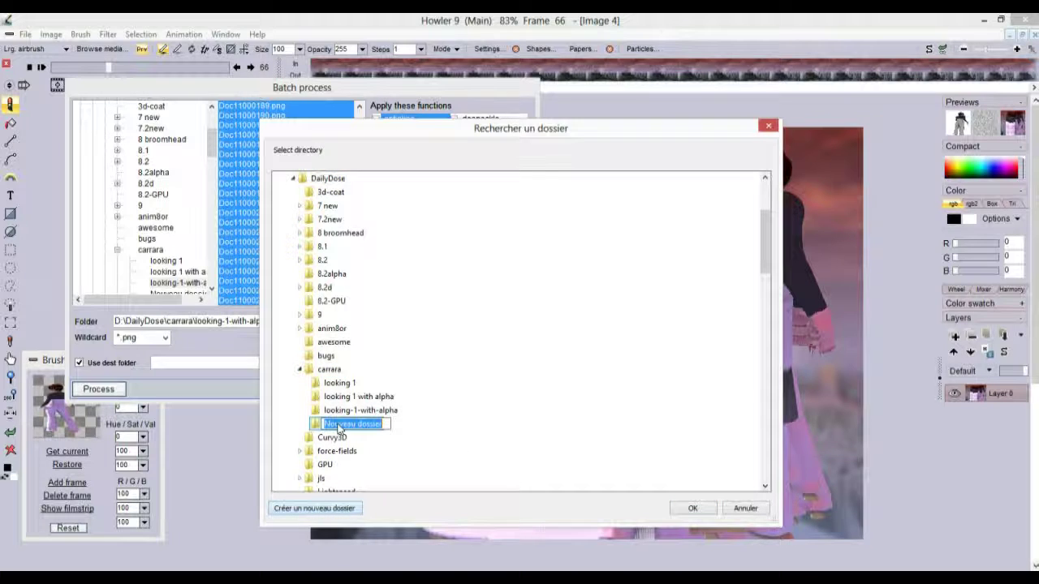
text(new)
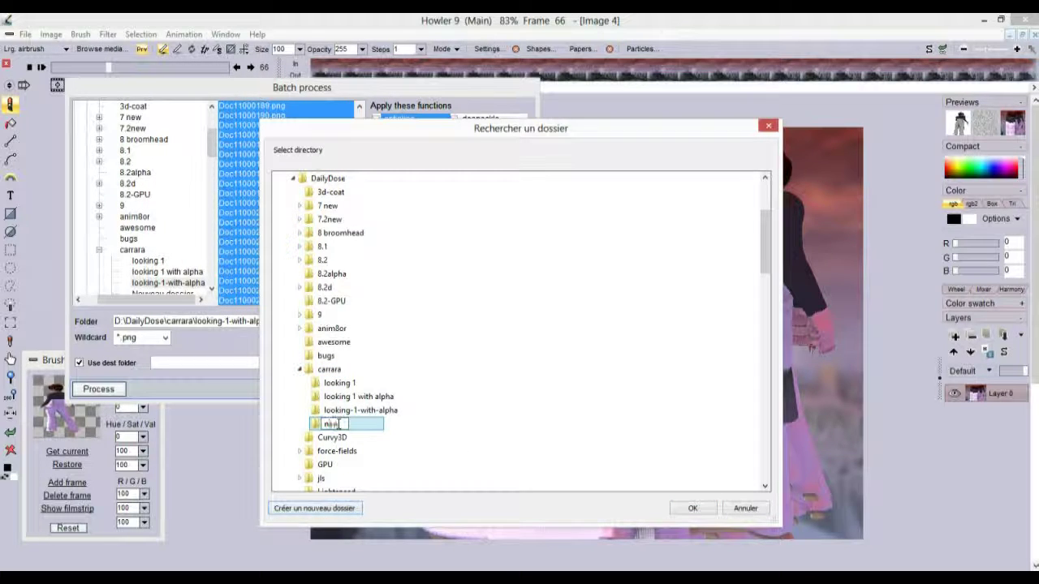
text( output)
click(317, 428)
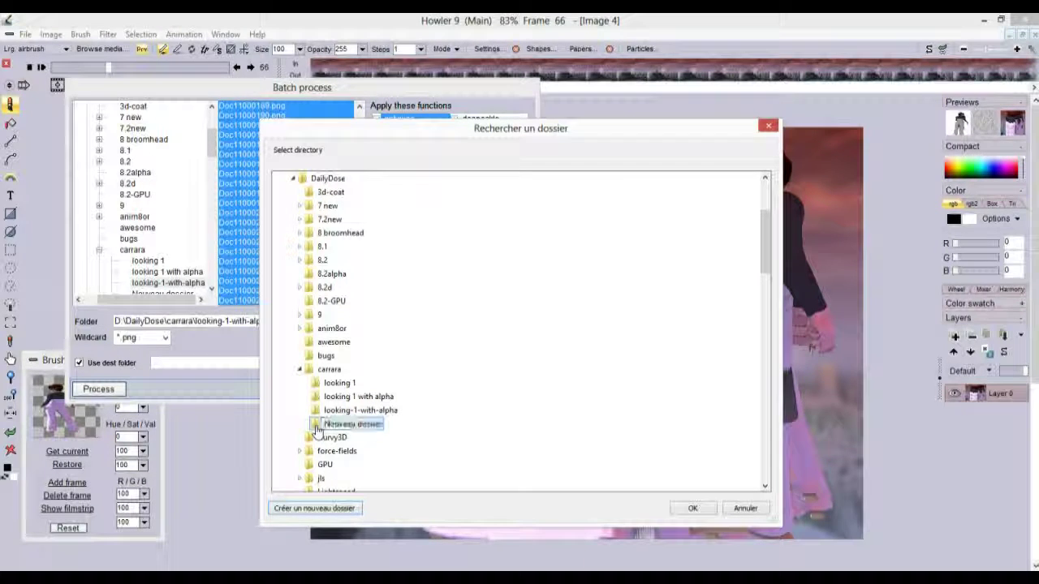
click(692, 508)
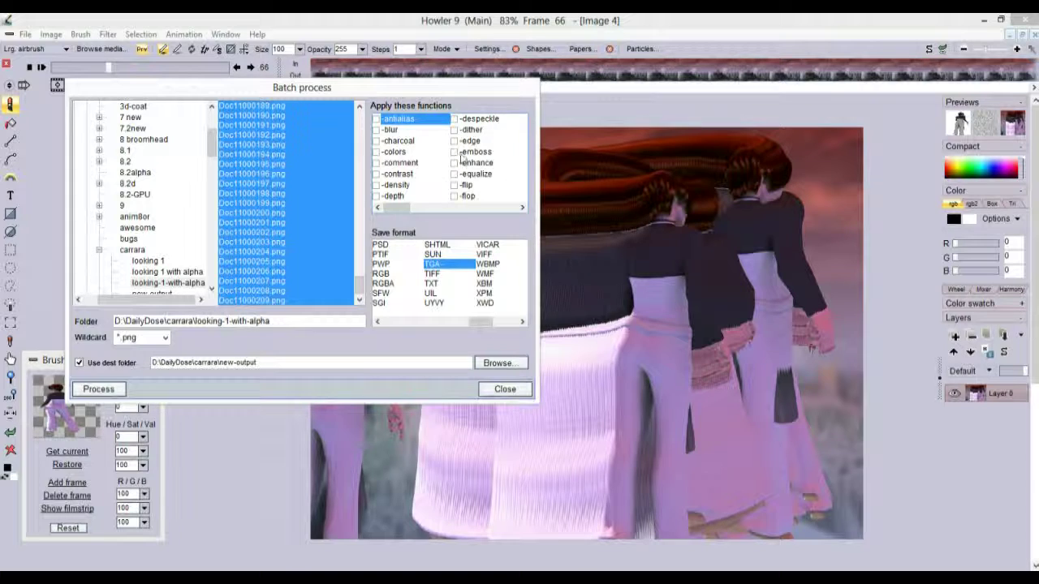
Run the batch conversion of the selected PNG files without applying any extra functions.
drag(400, 212, 452, 211)
drag(410, 211, 384, 207)
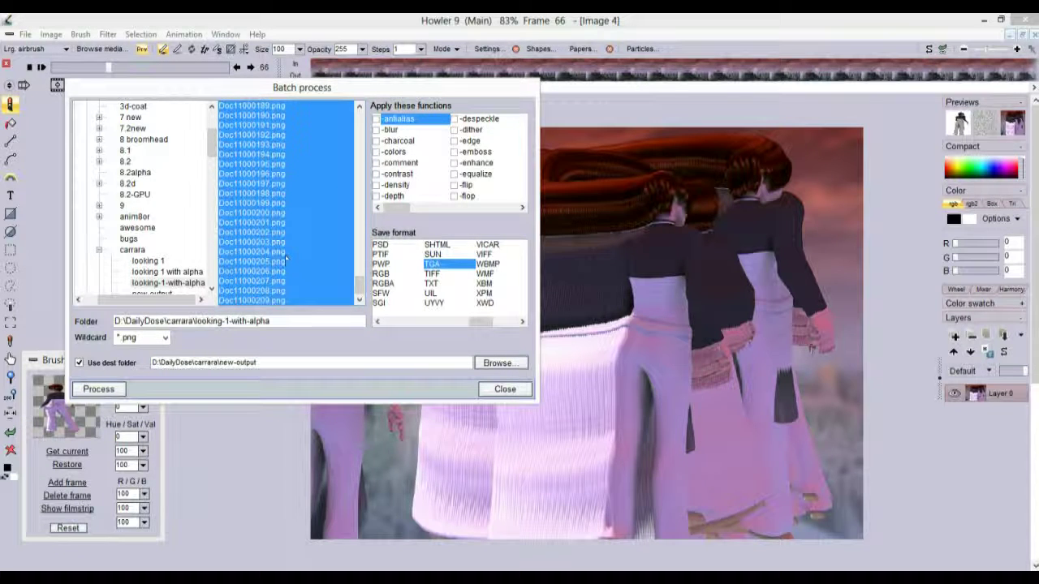
click(97, 388)
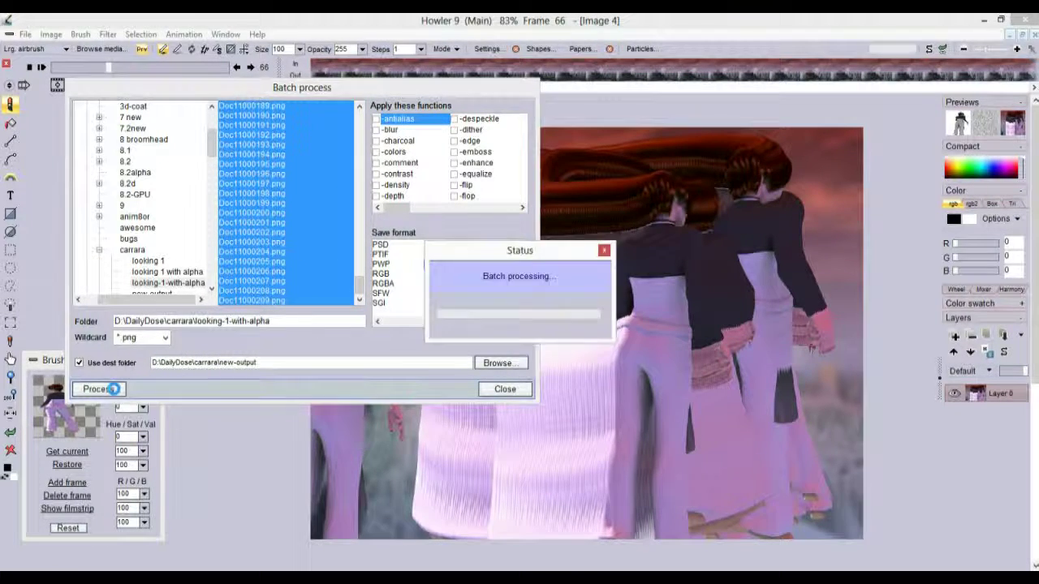
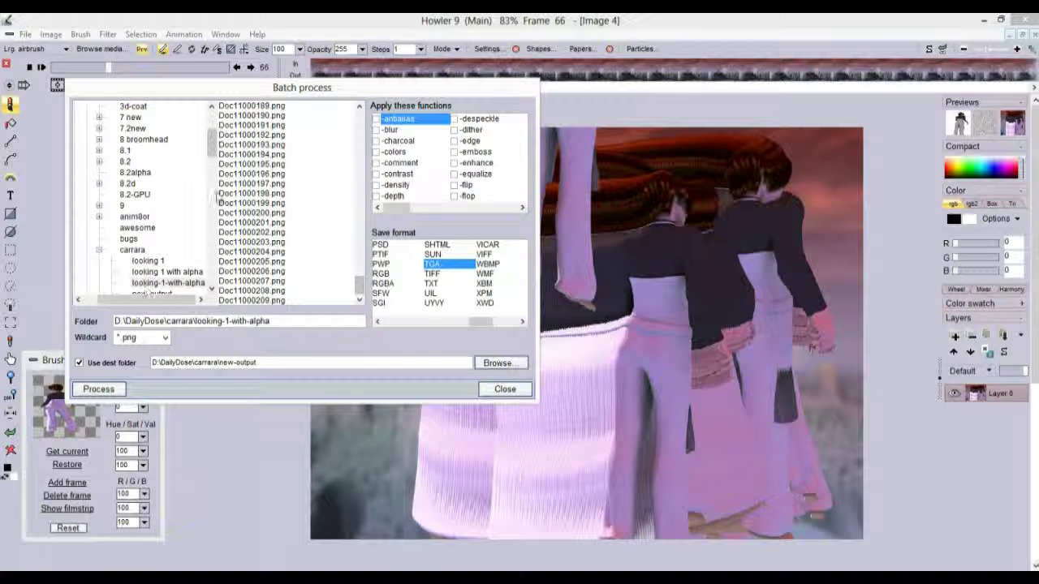
Check the new-output folder for converted files using the *.tga filter, and close the batch process dialog.
drag(212, 157, 217, 162)
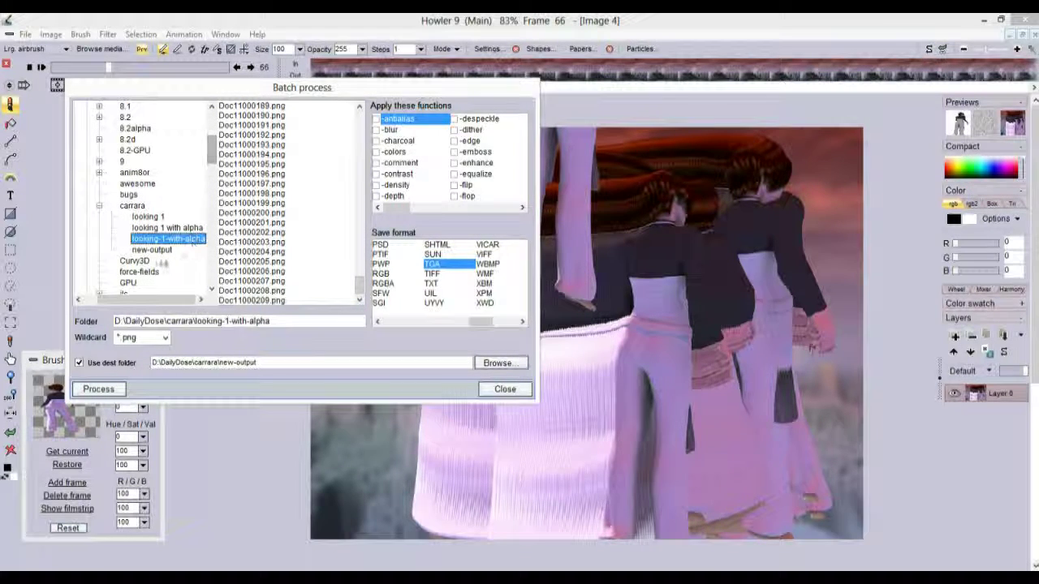
click(165, 250)
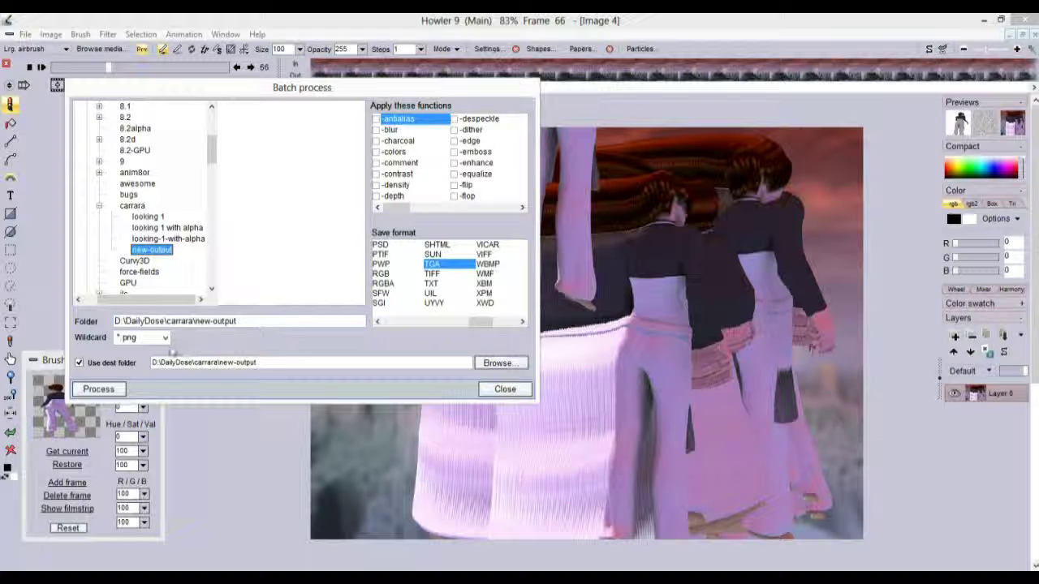
click(165, 337)
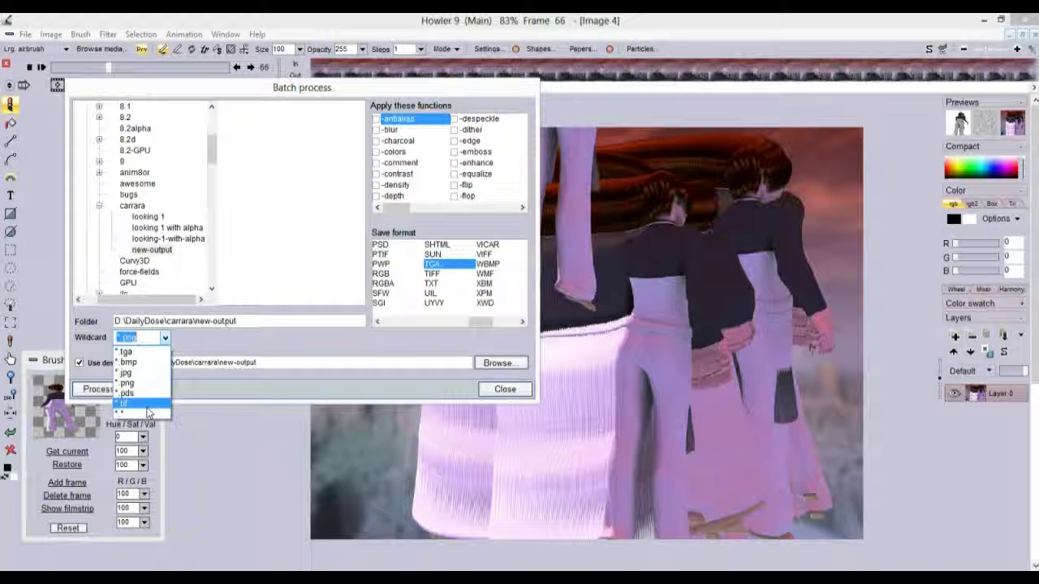
click(139, 352)
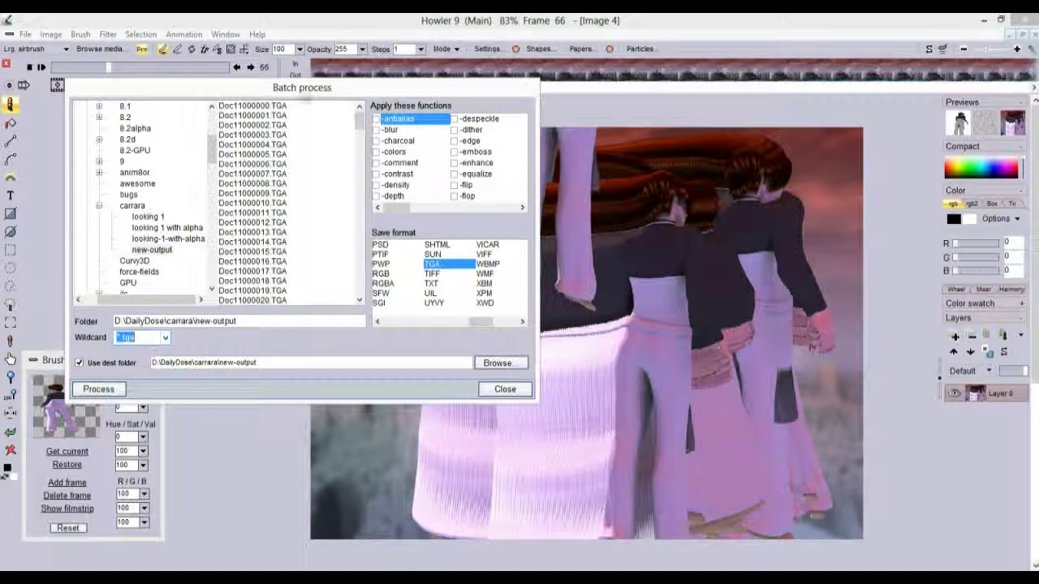
click(285, 109)
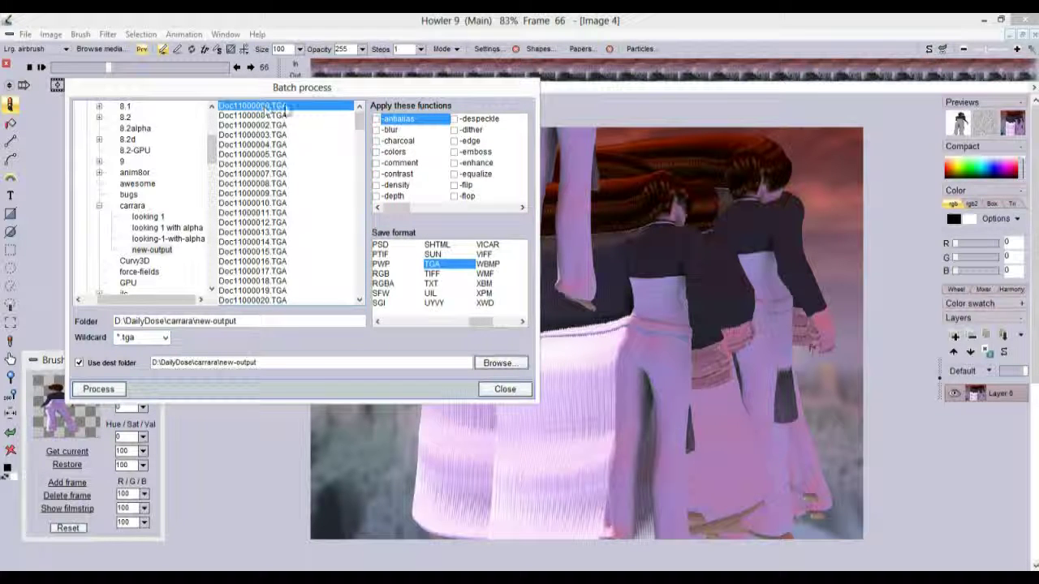
click(505, 389)
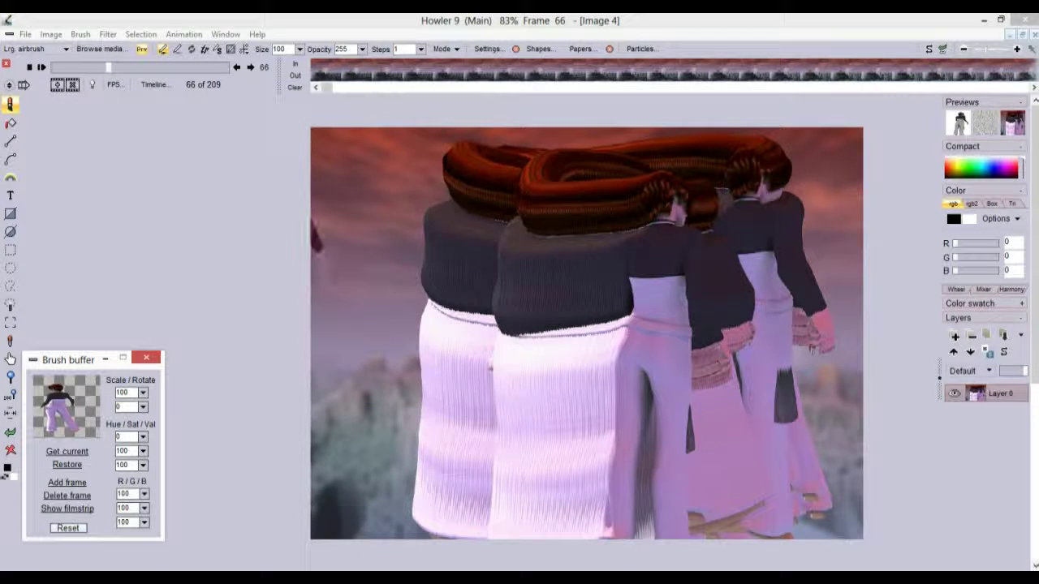
Close the Brush buffer window.
click(80, 35)
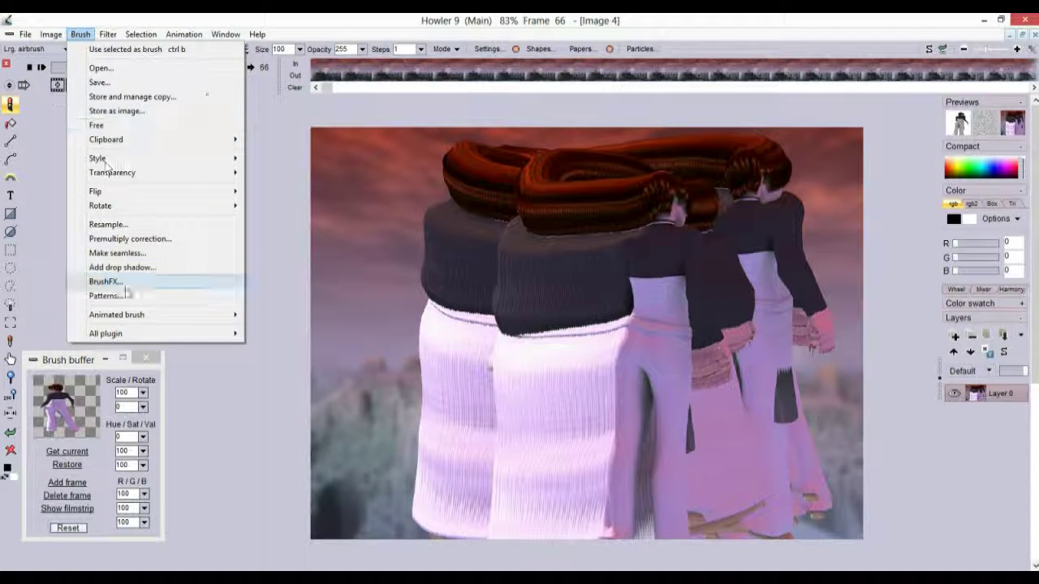
mouse_move(127, 319)
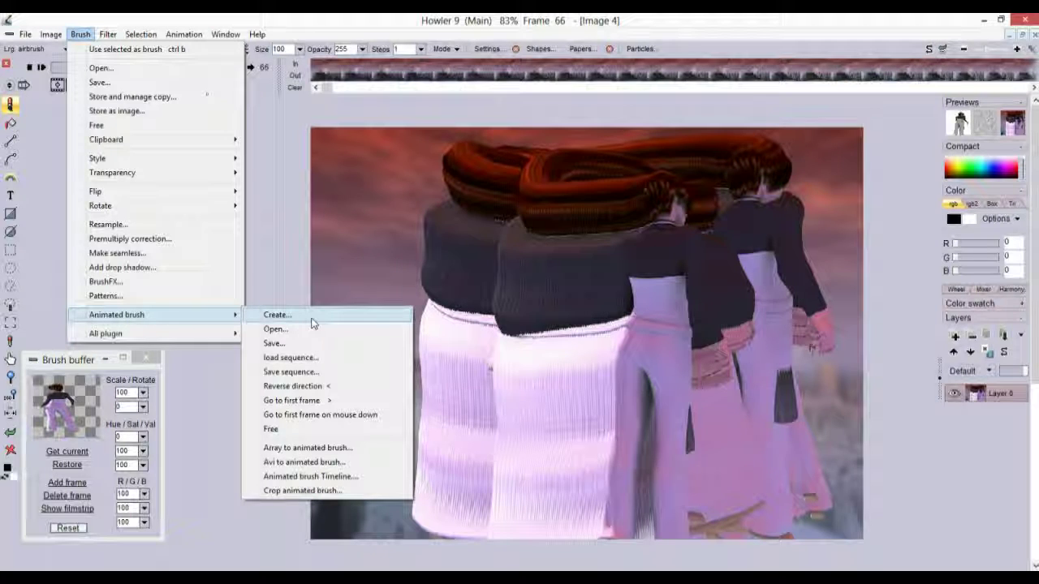
mouse_move(183, 34)
click(163, 84)
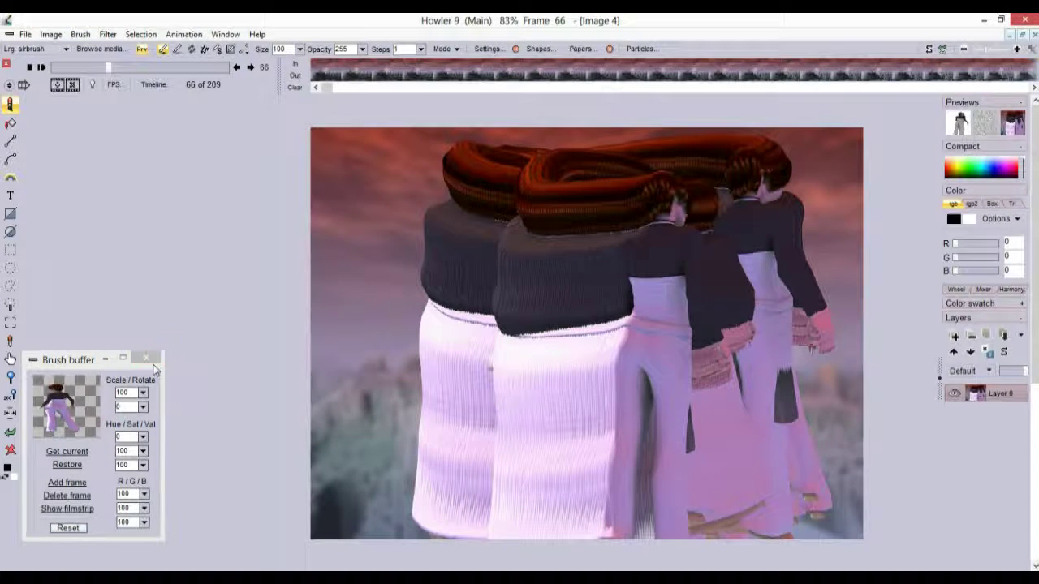
click(148, 358)
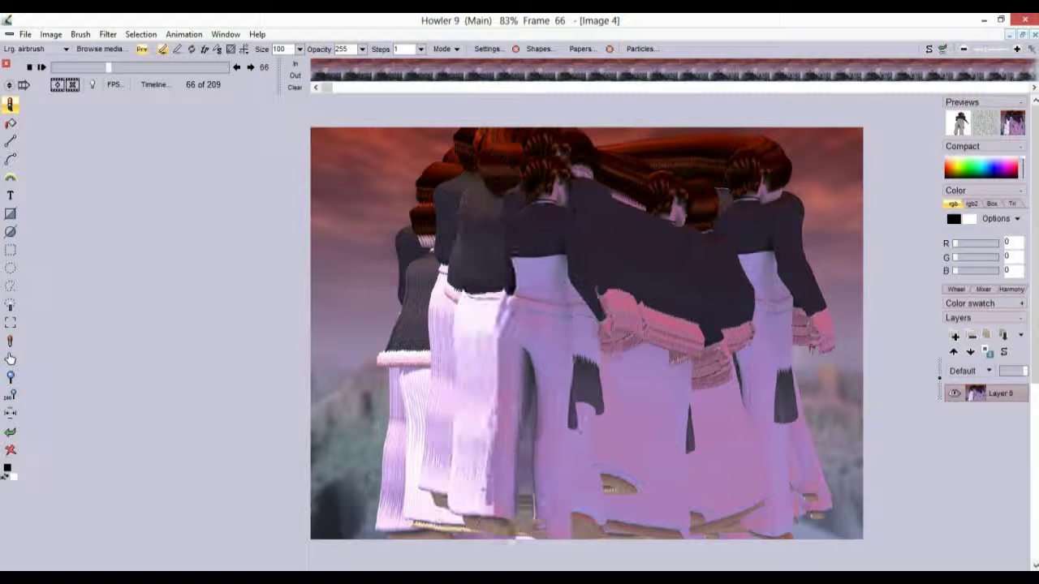
Choose the HotDog brush preset from the media browser and paint a winding test stroke across the figures.
click(99, 49)
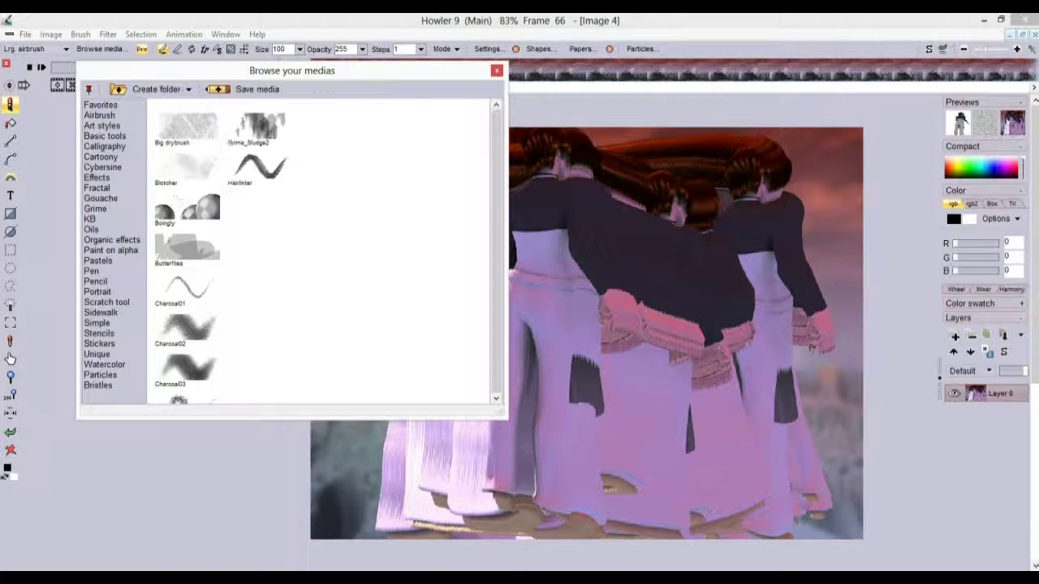
click(256, 242)
mouse_move(403, 244)
mouse_down()
mouse_move(417, 235)
mouse_move(690, 392)
mouse_up()
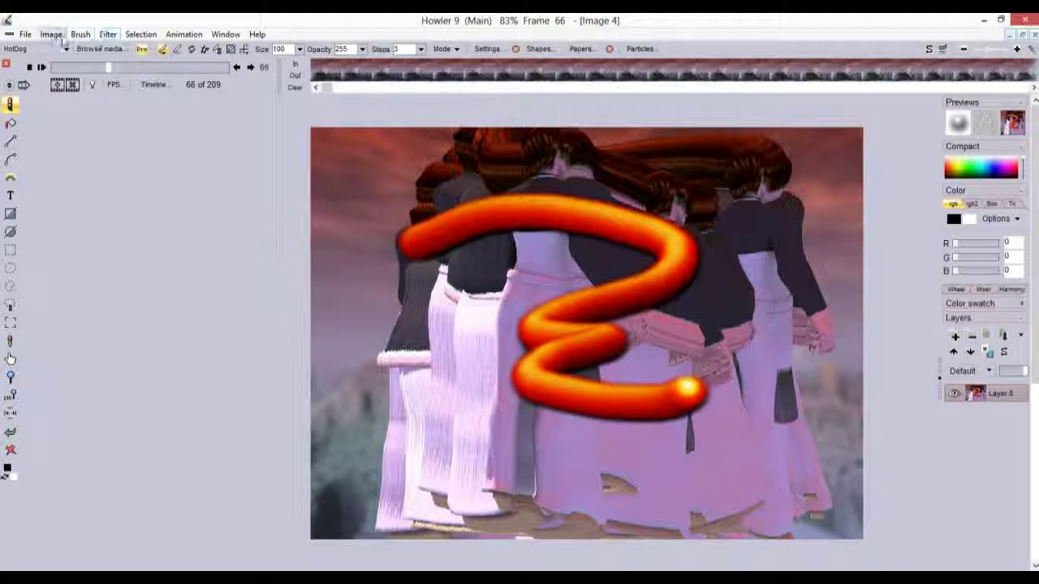
Start loading an image sequence as an animated brush and set its file type to Targa.
click(79, 34)
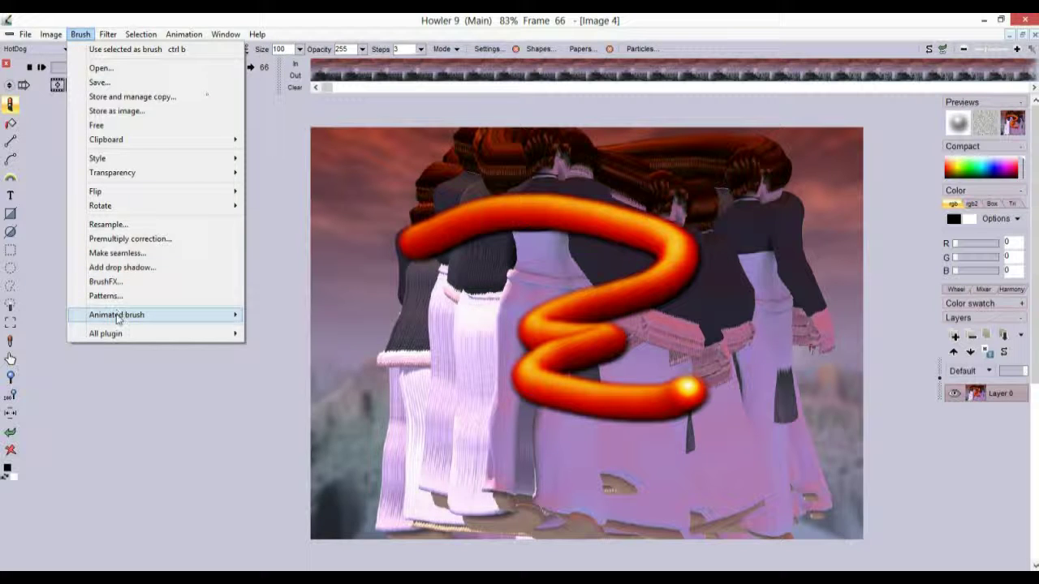
mouse_move(118, 317)
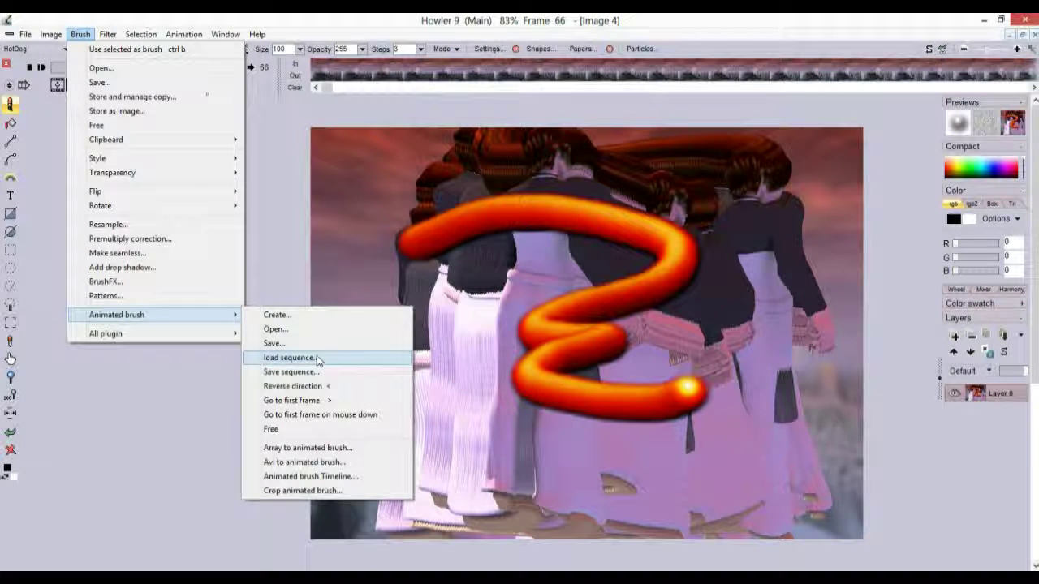
click(317, 360)
drag(521, 205, 157, 207)
click(197, 264)
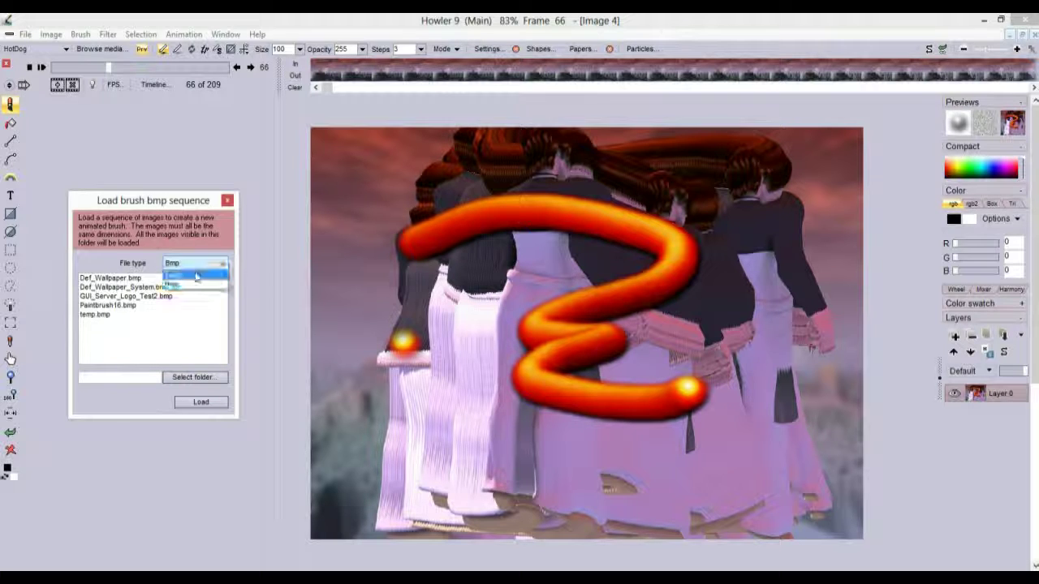
click(198, 279)
Choose D:\DailyDose\carrara\new-output as the source folder and load its TGA sequence as the animated brush.
click(193, 378)
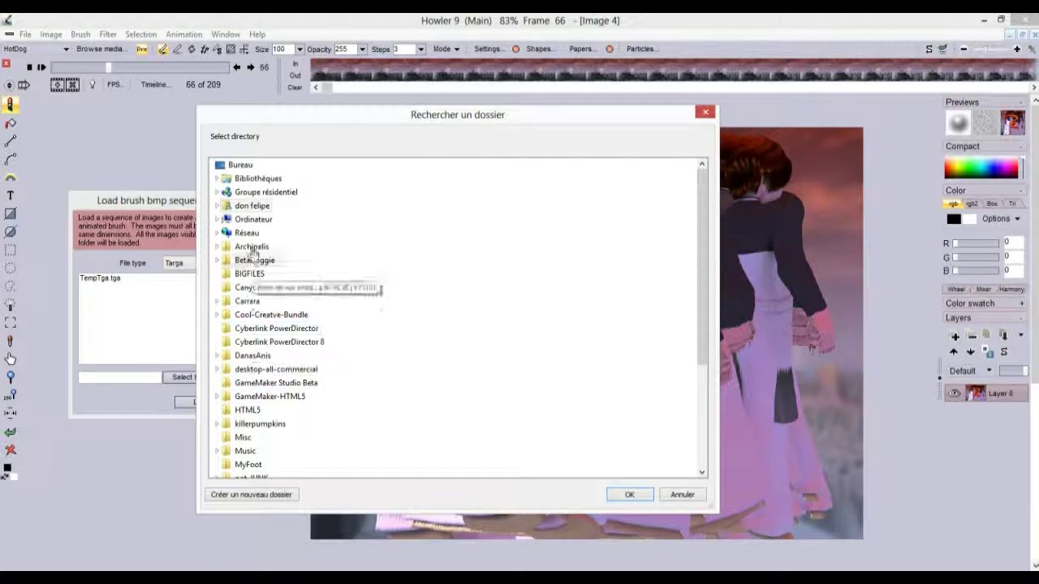
click(235, 208)
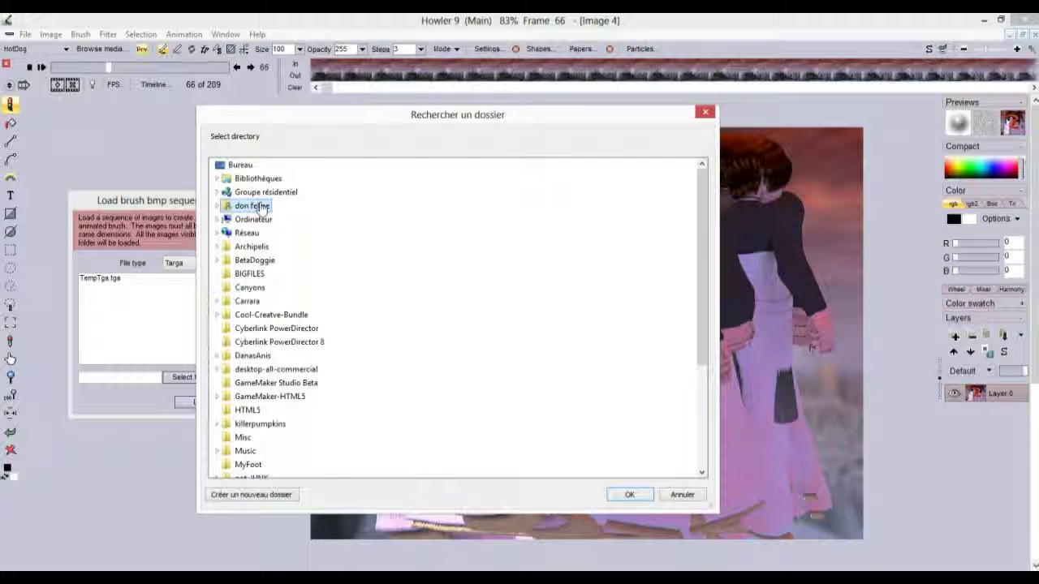
double_click(243, 219)
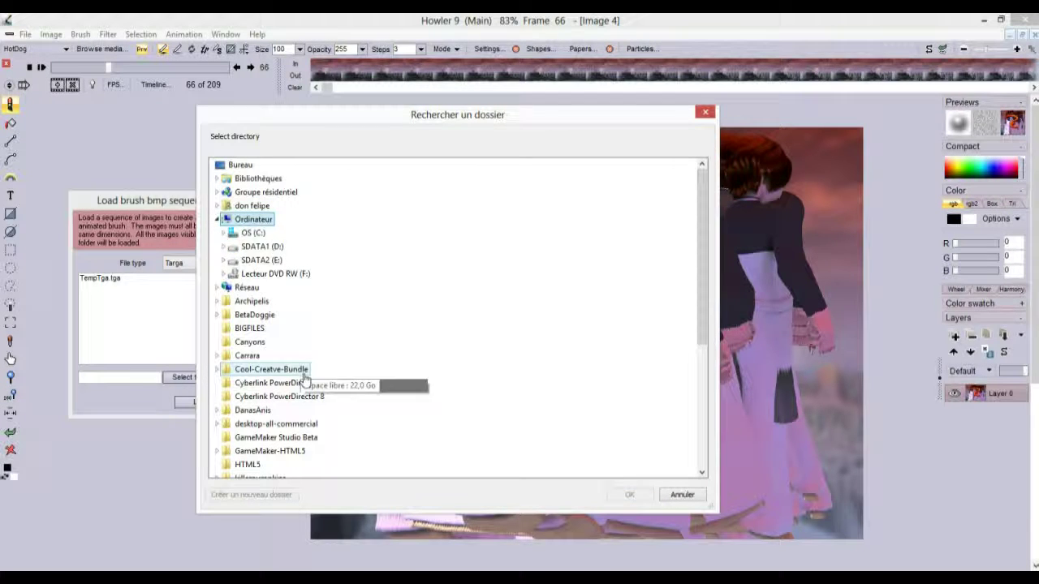
double_click(260, 247)
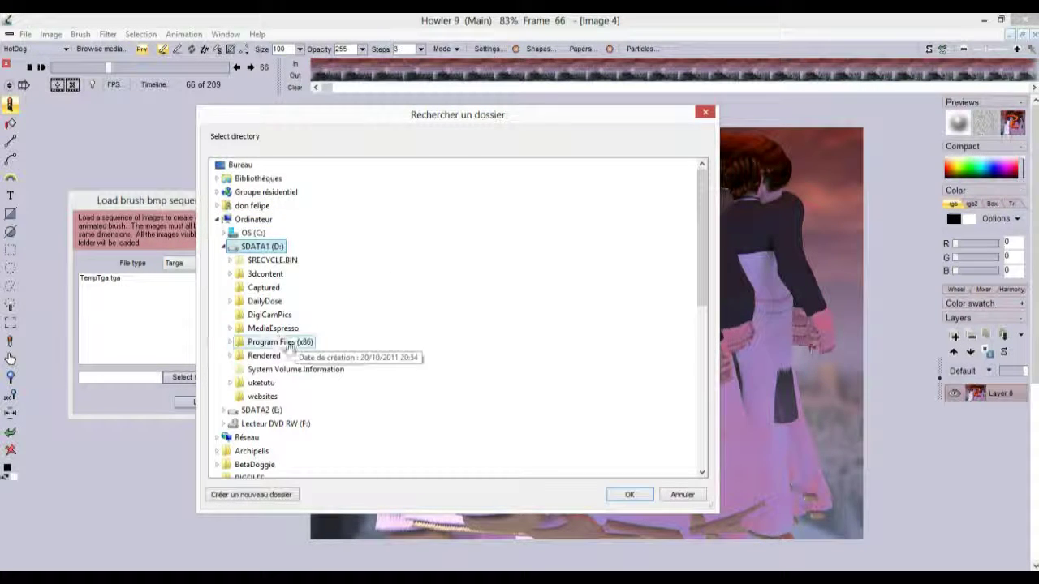
double_click(265, 301)
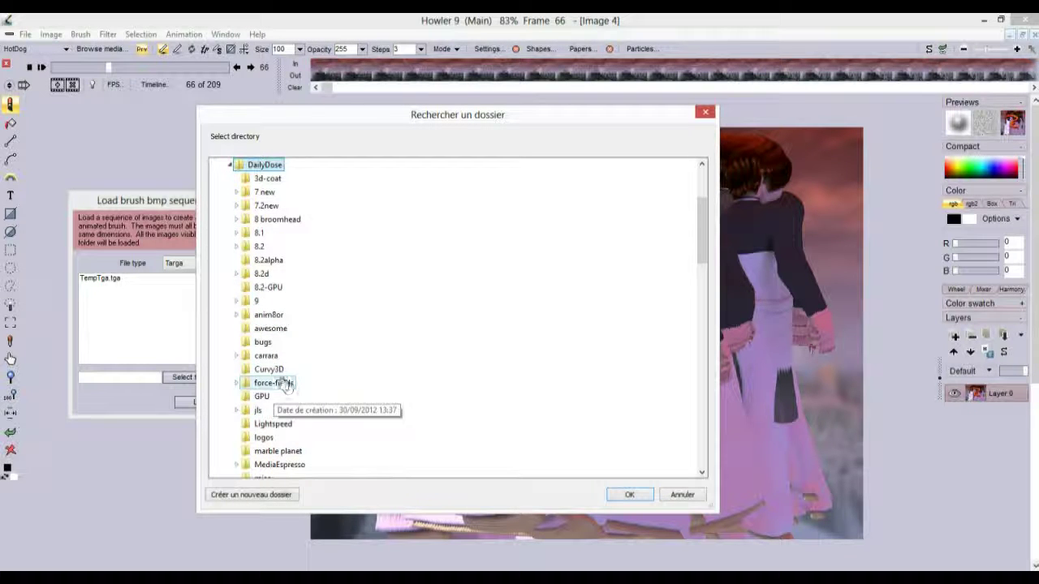
double_click(266, 357)
click(278, 411)
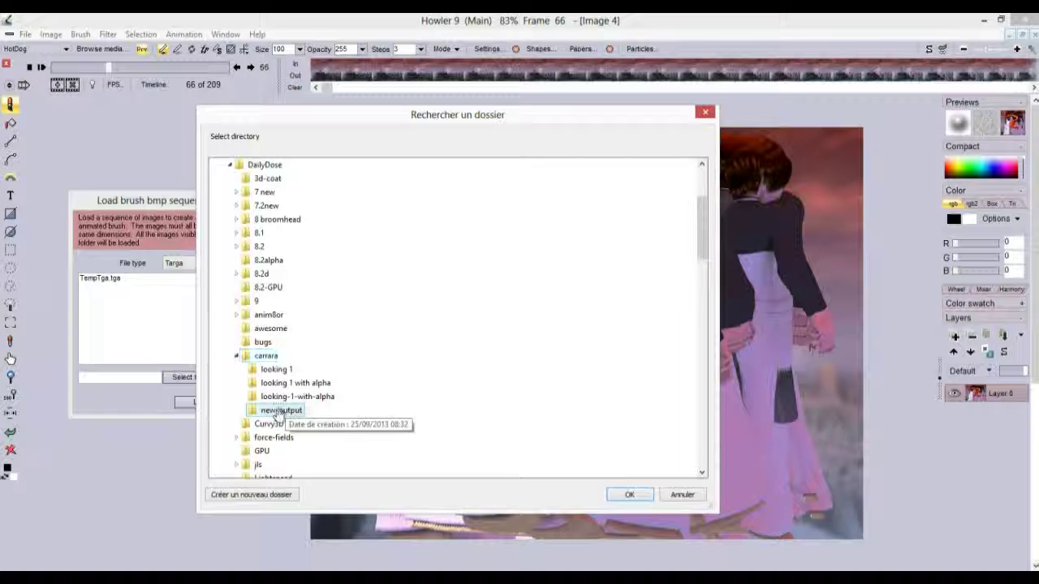
click(623, 494)
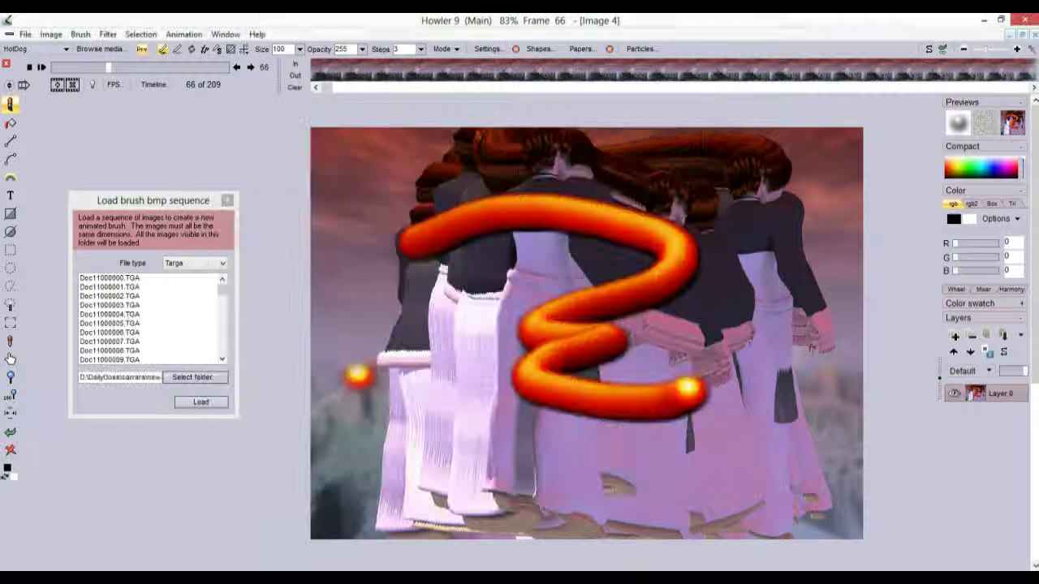
mouse_move(222, 290)
mouse_down()
mouse_move(221, 361)
mouse_move(223, 275)
mouse_up()
click(201, 401)
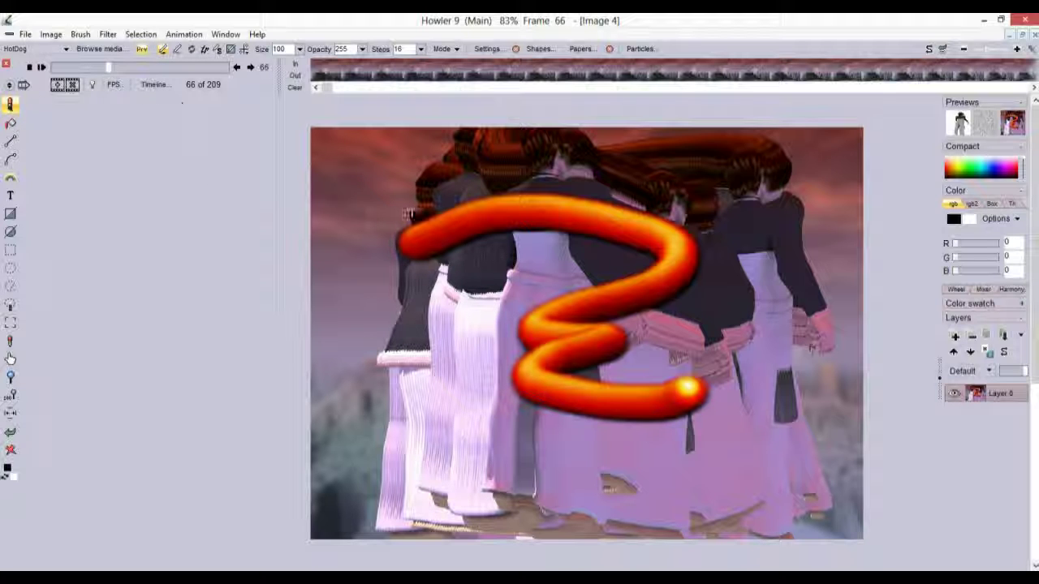
Store a copy of the loaded brush in the brush buffer and place its window beside the canvas.
click(80, 35)
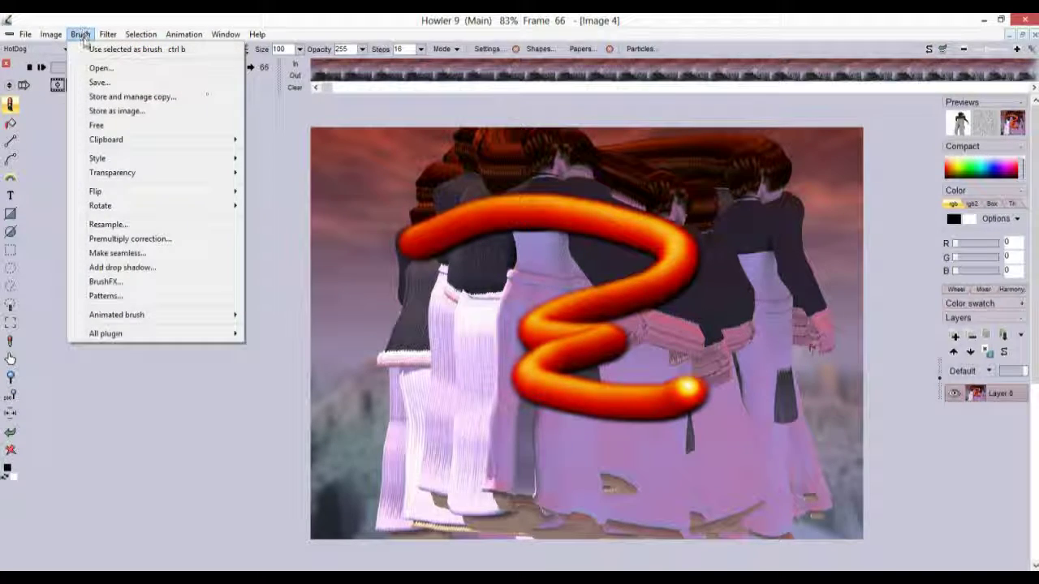
click(146, 97)
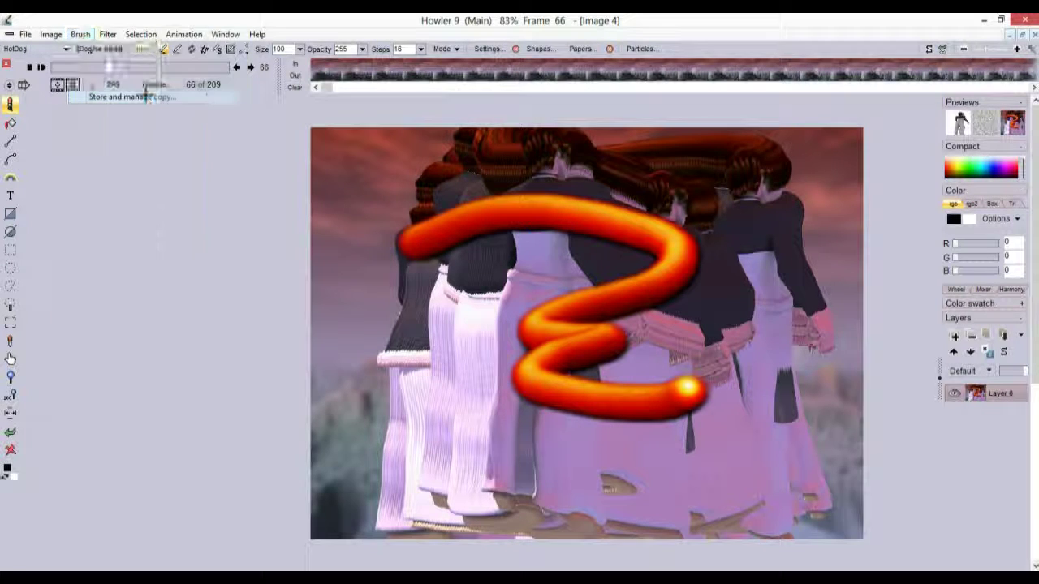
click(63, 132)
mouse_move(62, 40)
mouse_down()
mouse_move(119, 193)
mouse_move(103, 181)
mouse_up()
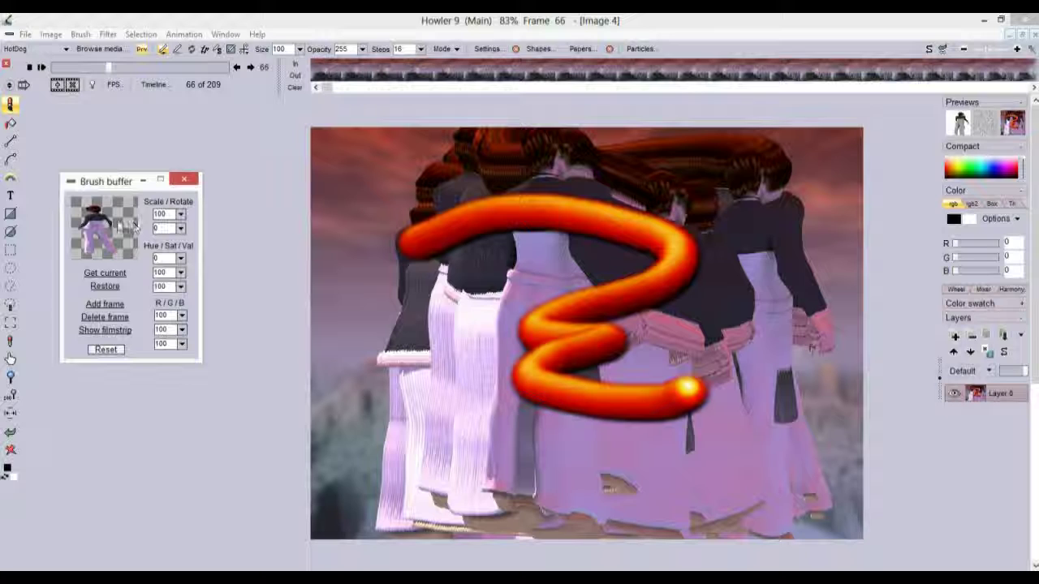
Test the animated brush on frame 66 with a single stamp, undo it, and paint a horizontal stroke across the image.
click(436, 258)
key(ctrl+z)
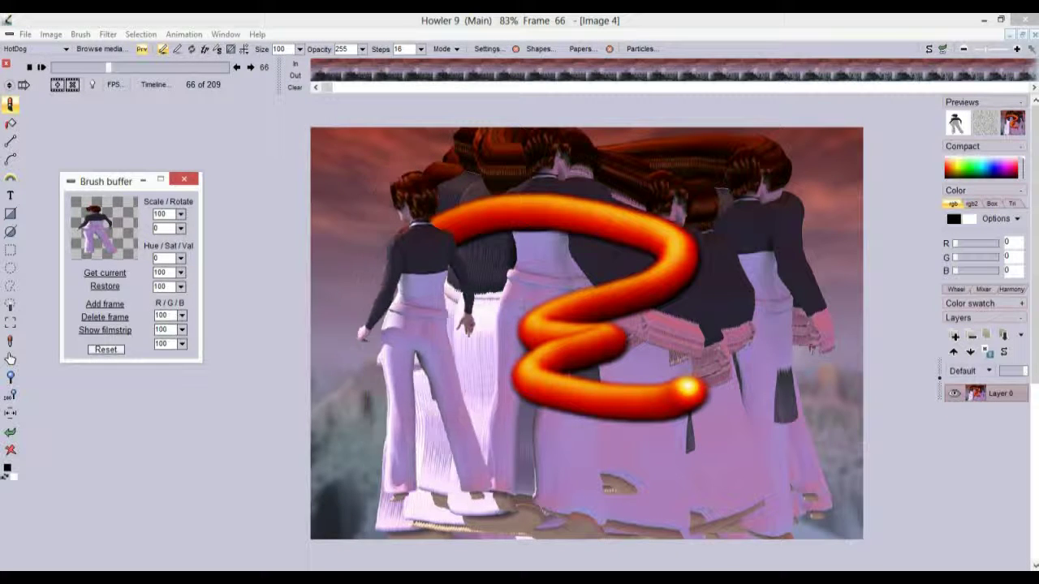
mouse_move(357, 316)
mouse_down()
mouse_move(621, 313)
mouse_move(745, 329)
mouse_up()
key(ctrl+z)
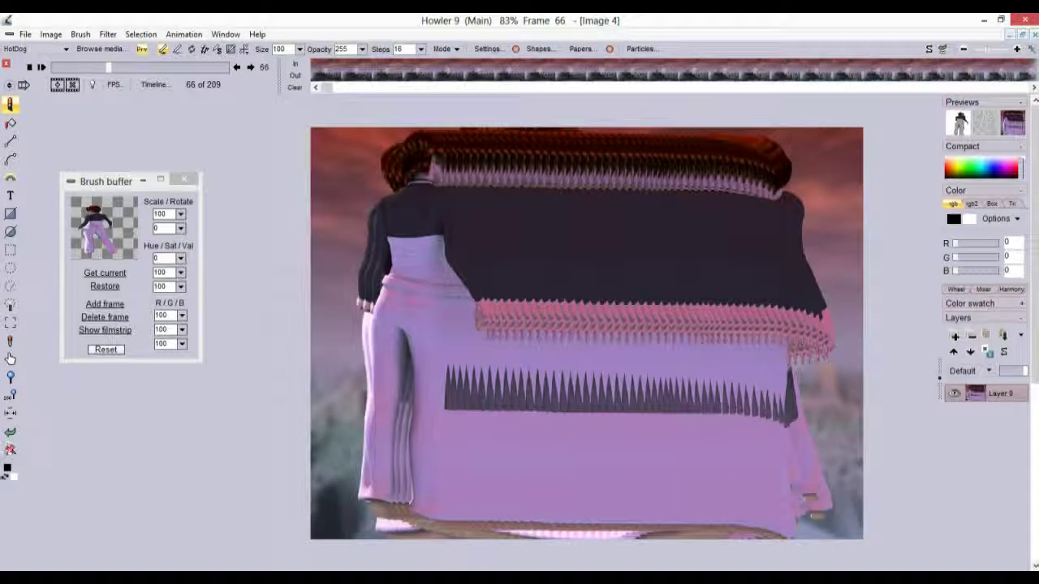
Undo the painted figures on frame 66 back to the plain canyon background.
click(10, 433)
click(10, 433)
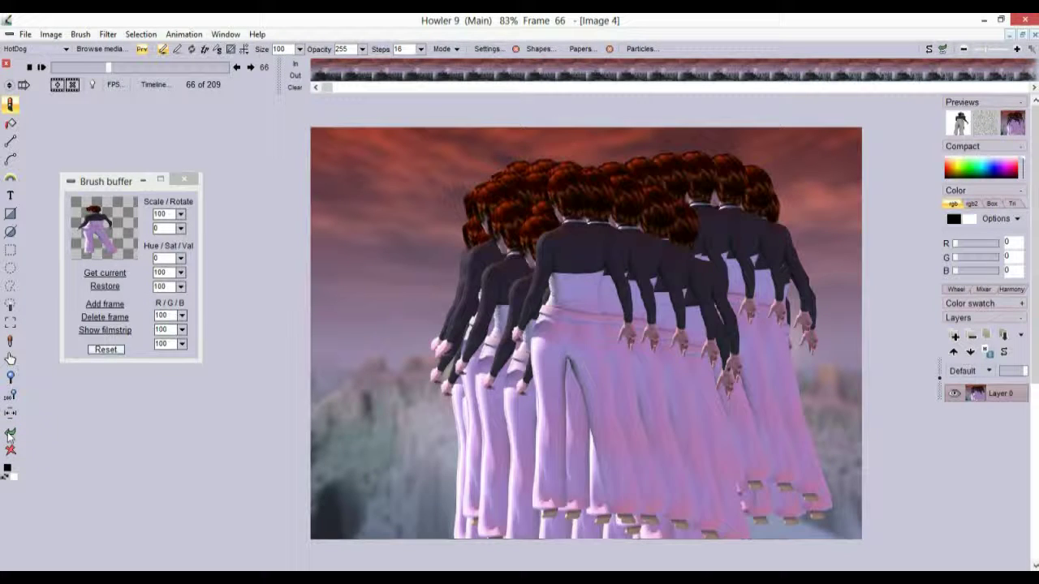
click(9, 433)
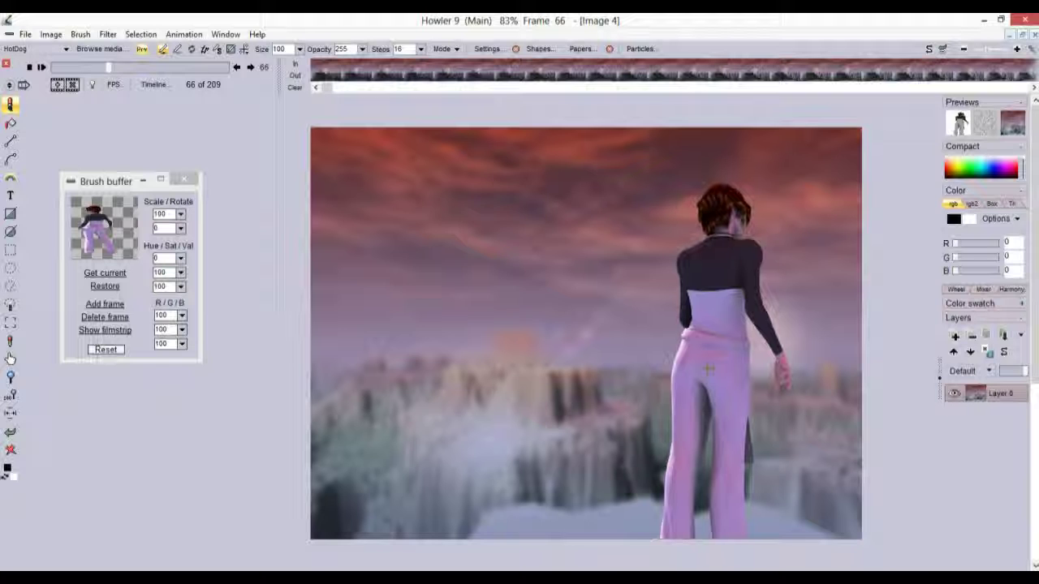
Go to frame 208 and set the animation's AVI output file to "terrain-swipe2 with ufos.avi" in D:\DailyDose\carrara.
drag(111, 68, 229, 68)
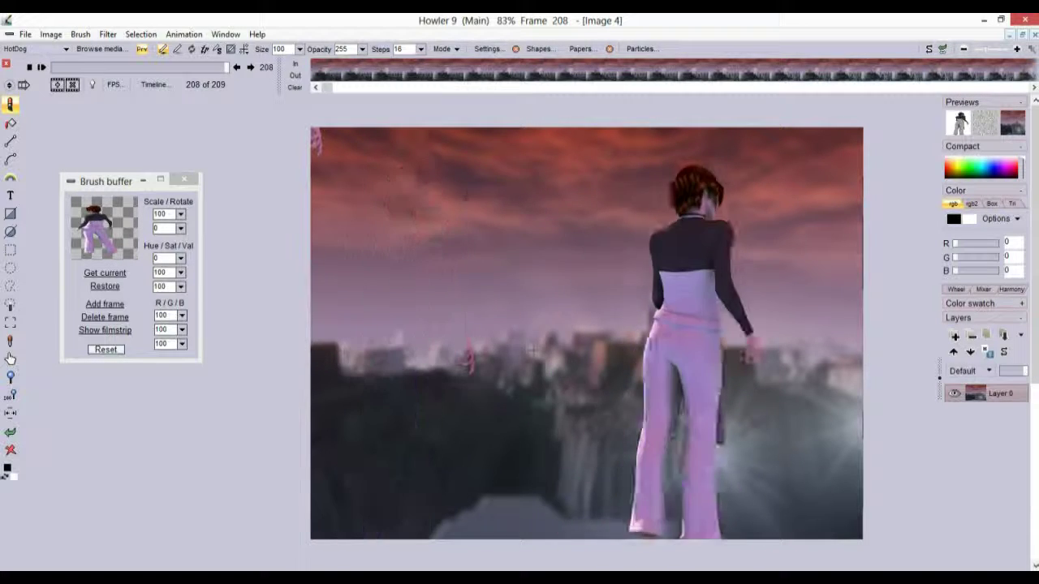
click(184, 34)
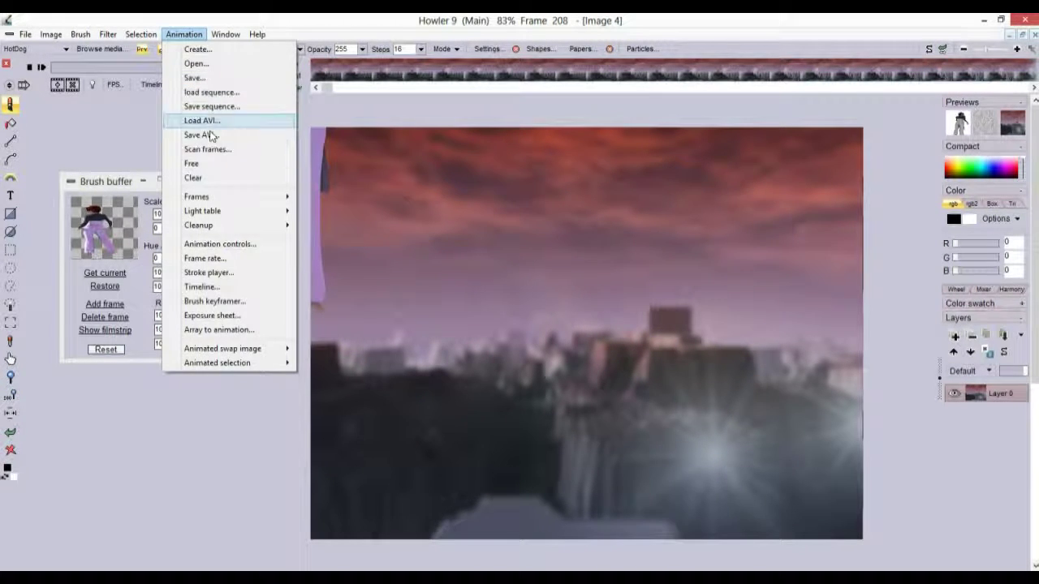
click(211, 134)
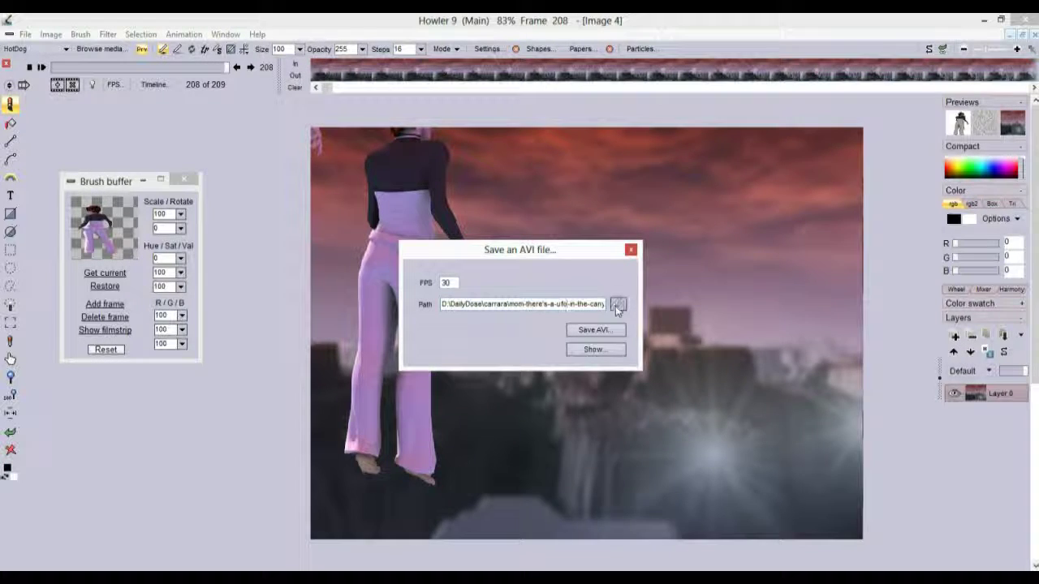
click(616, 304)
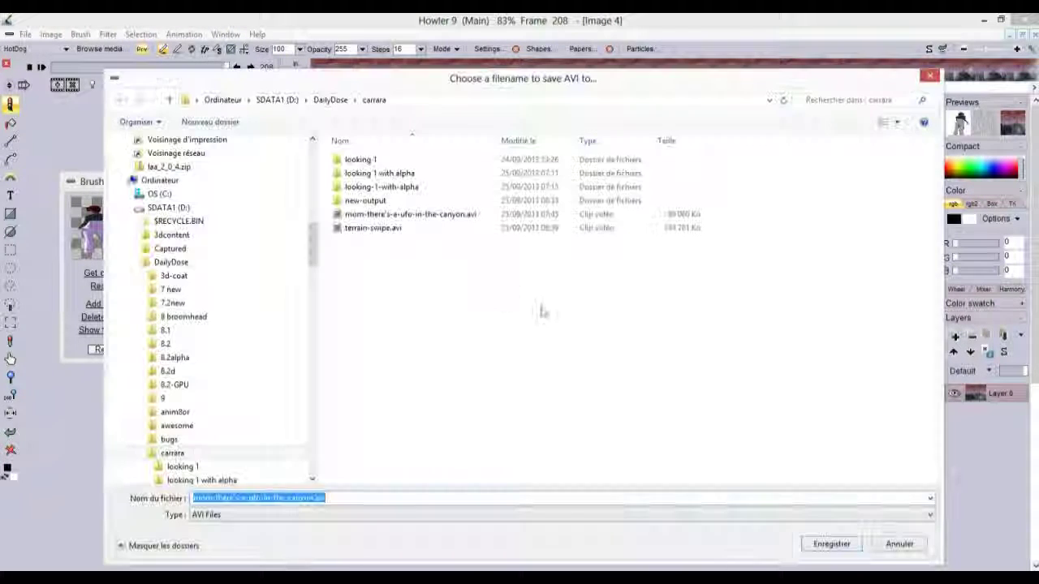
click(358, 229)
double_click(238, 499)
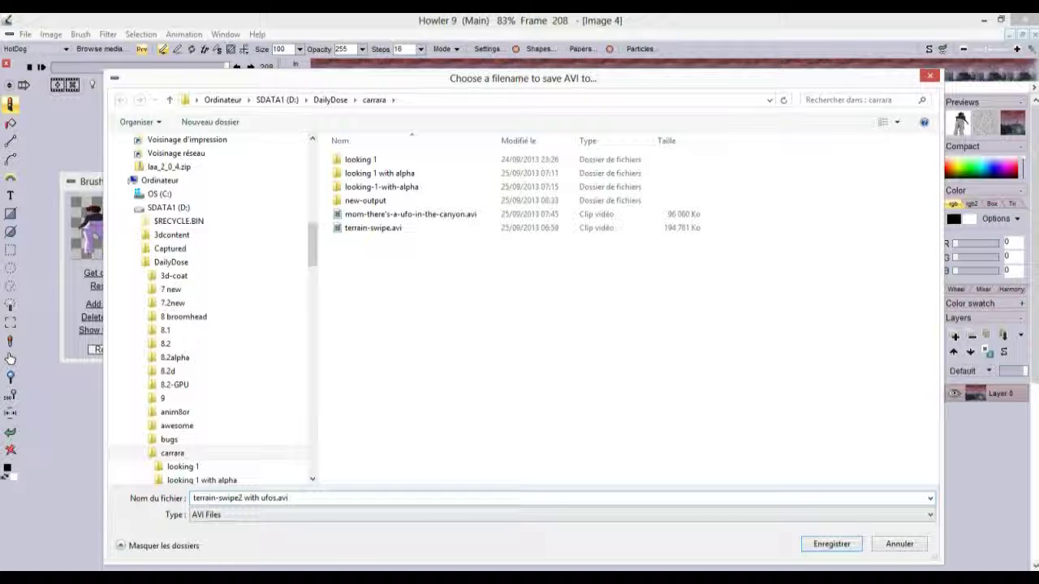
click(831, 544)
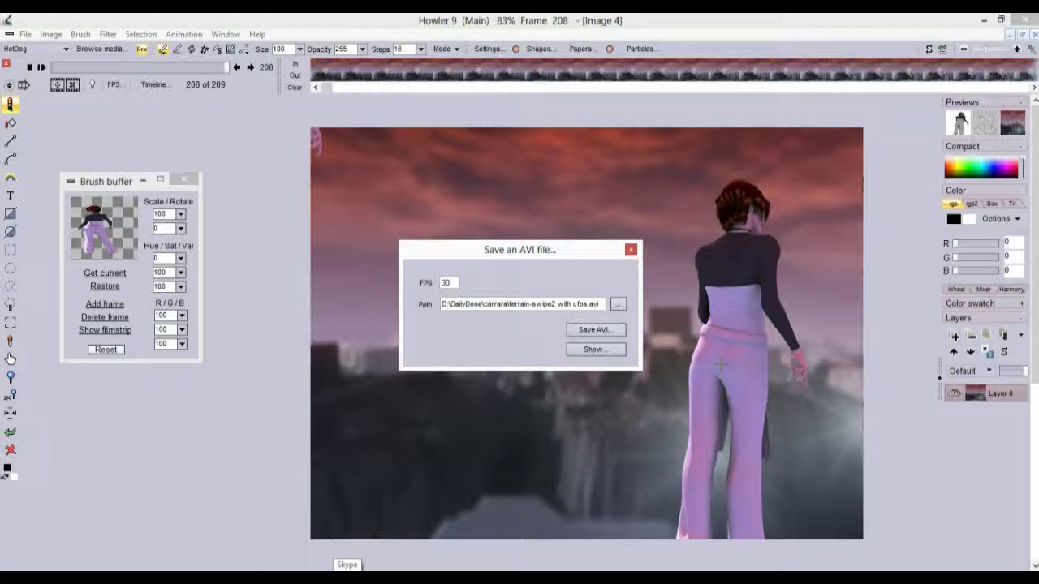
Save the AVI at 30 FPS with the Lagarith Lossless Codec and close the save dialog.
click(586, 331)
click(514, 373)
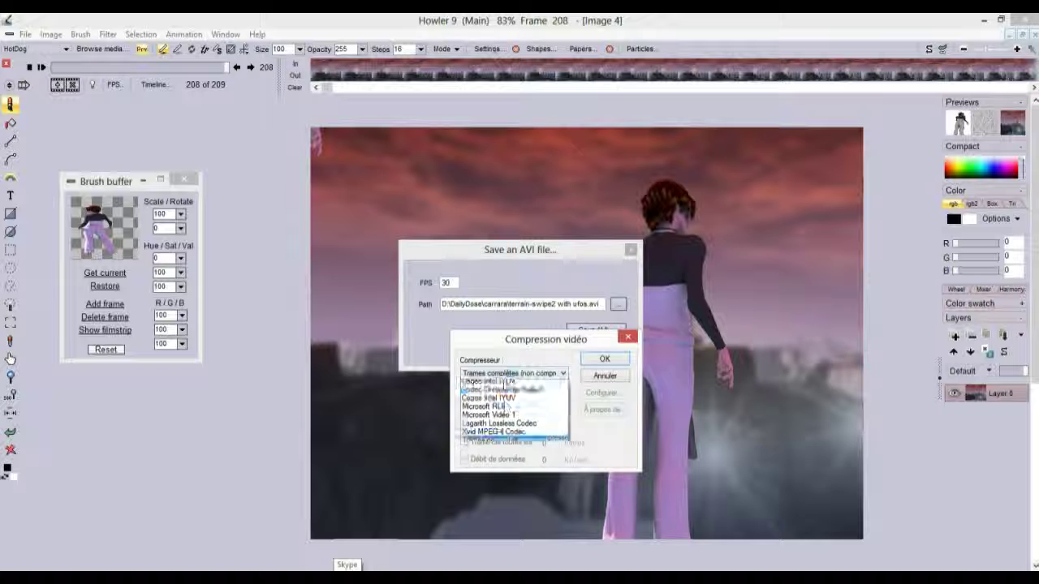
click(501, 425)
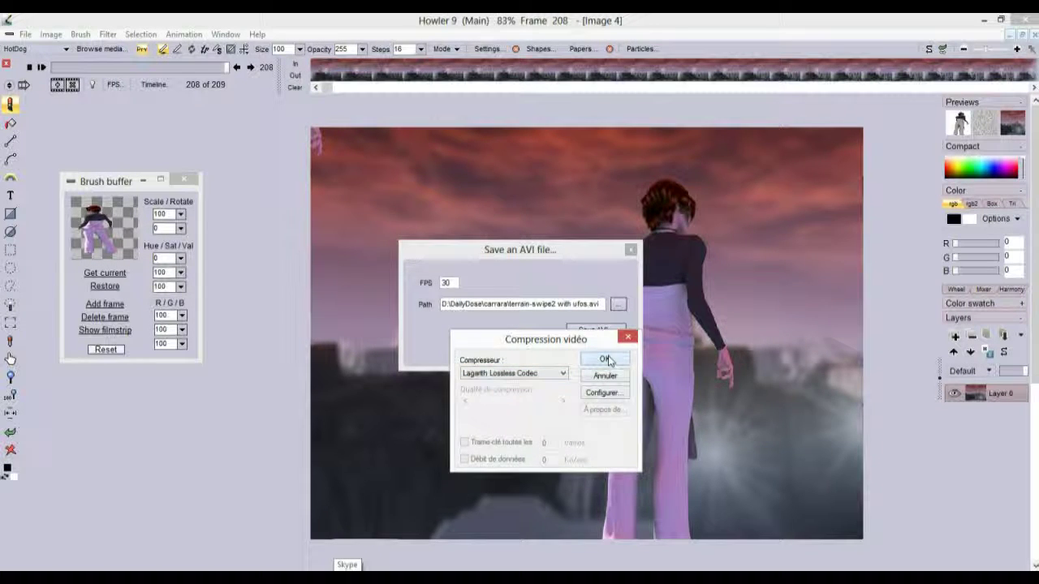
click(606, 359)
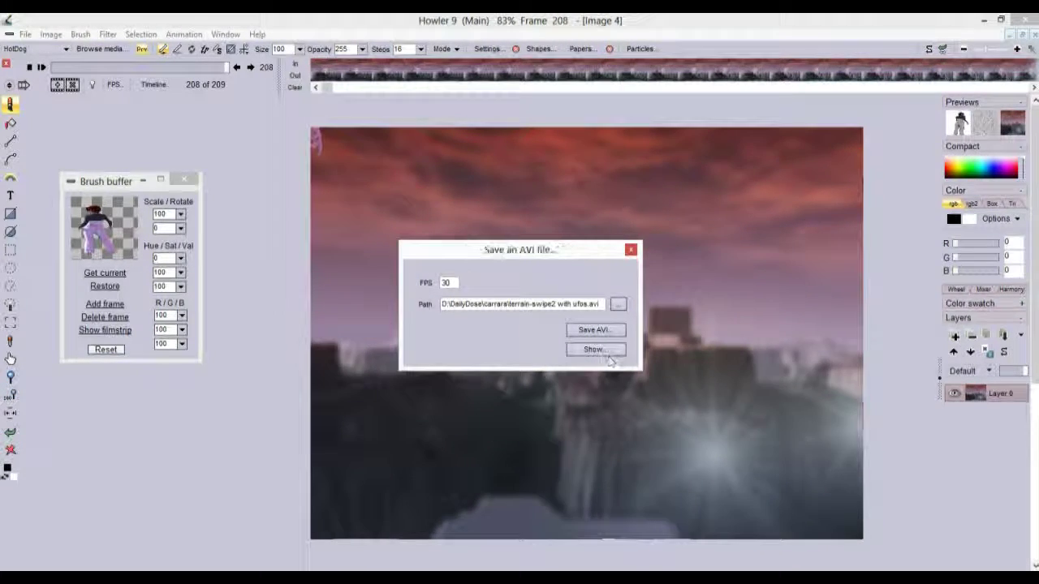
click(630, 252)
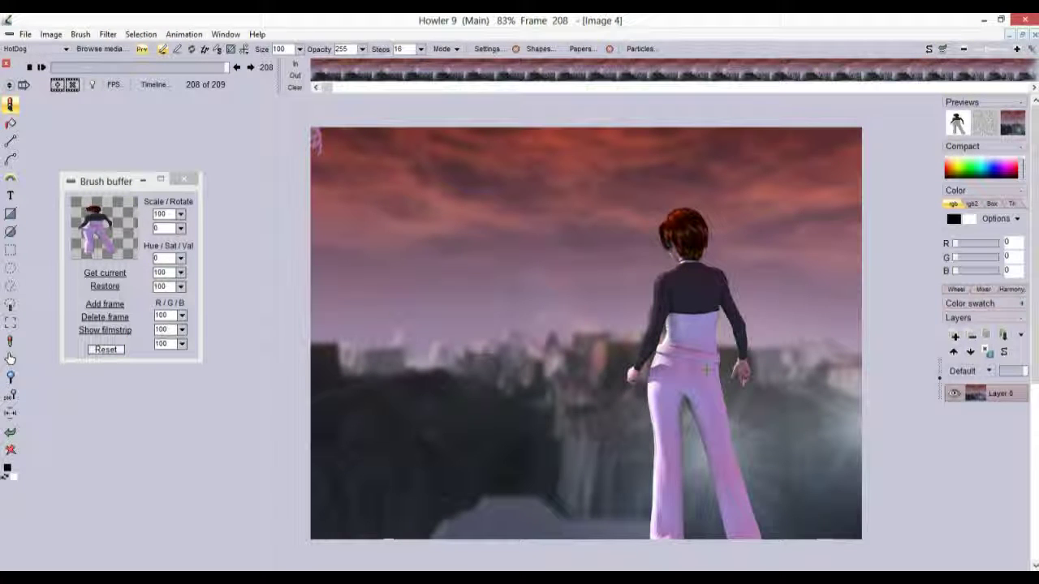
Set the animated brush to go to its first frame on mouse down.
click(88, 35)
mouse_move(193, 325)
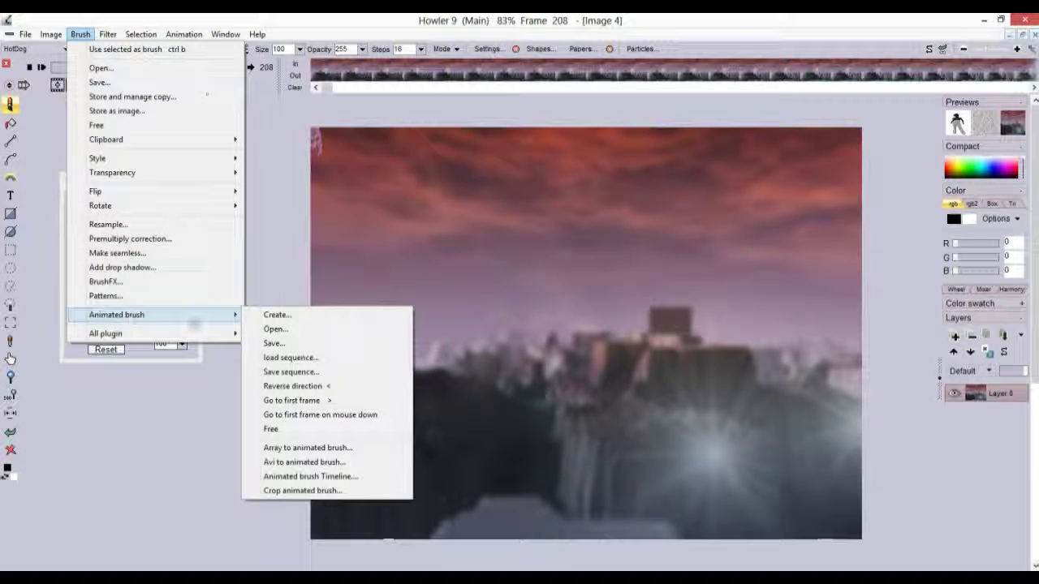
click(347, 415)
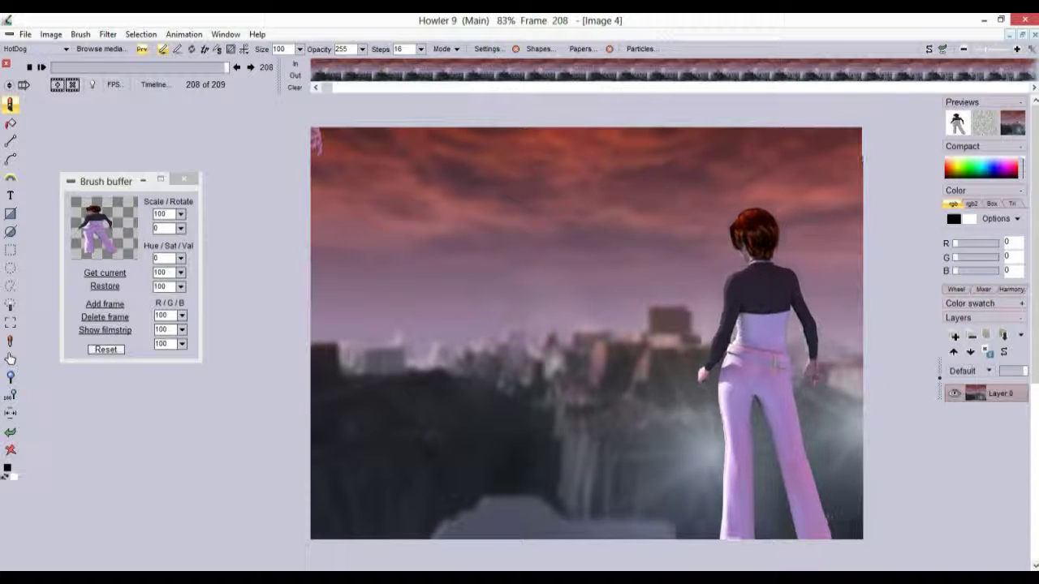
Test the animated brush with strokes across frame 208 and undo the painted figures.
mouse_move(520, 380)
mouse_down()
mouse_move(441, 373)
mouse_move(781, 371)
mouse_move(406, 372)
mouse_move(763, 371)
mouse_move(454, 371)
mouse_move(526, 371)
mouse_move(446, 396)
mouse_move(799, 395)
mouse_move(463, 395)
mouse_up()
key(ctrl+z)
key(ctrl+z)
key(ctrl+z)
key(ctrl+z)
mouse_move(726, 385)
mouse_down()
mouse_move(742, 386)
mouse_move(708, 370)
mouse_move(779, 373)
mouse_move(529, 374)
mouse_move(812, 370)
mouse_move(489, 370)
mouse_move(547, 100)
mouse_move(628, 67)
mouse_move(441, 389)
mouse_move(761, 384)
mouse_move(745, 372)
mouse_move(352, 347)
mouse_move(696, 340)
mouse_move(532, 291)
mouse_up()
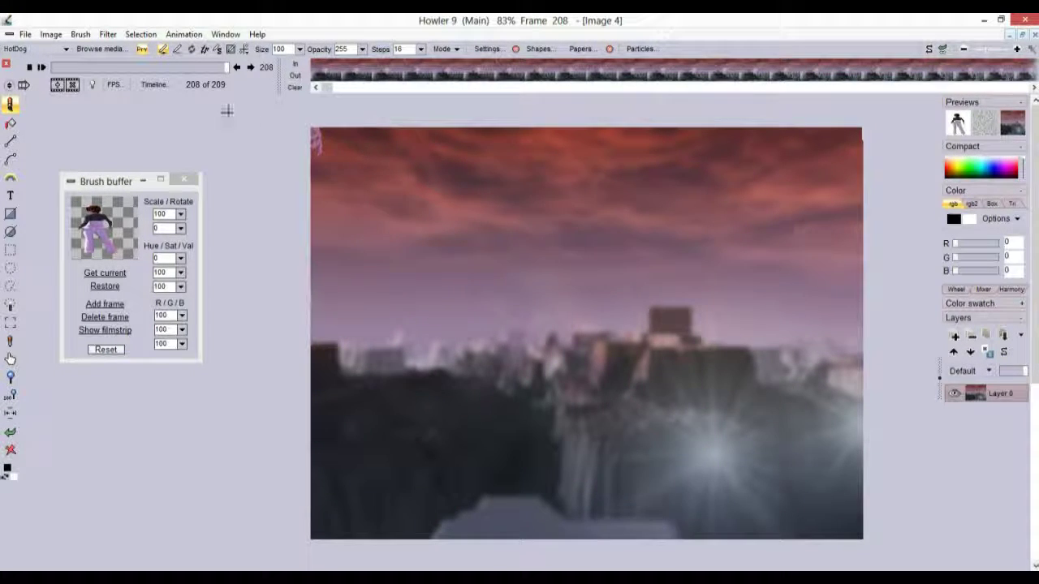
Play back and scrub through the canyon animation, ending on frame 0.
key(space)
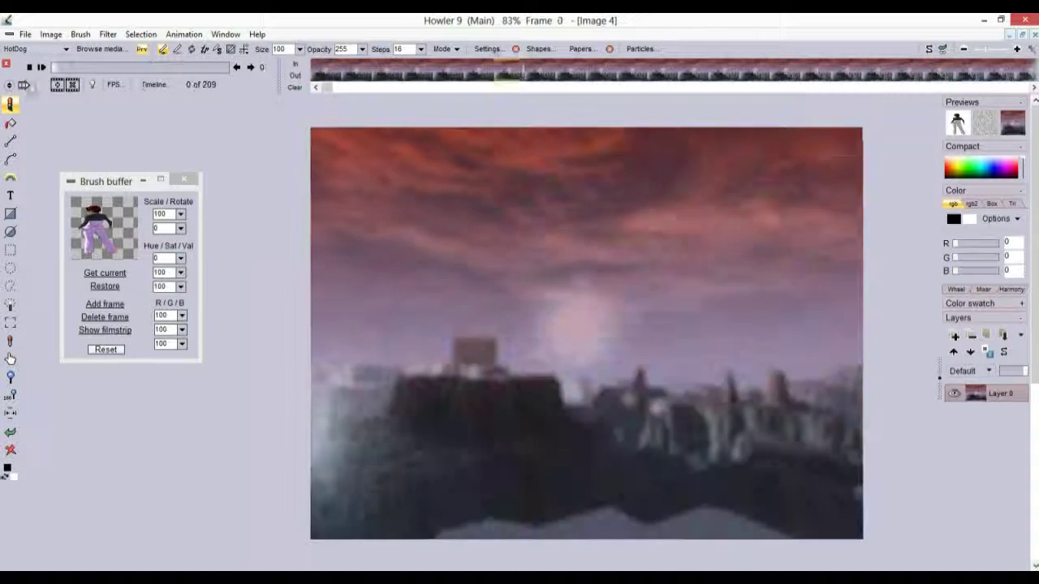
key(space)
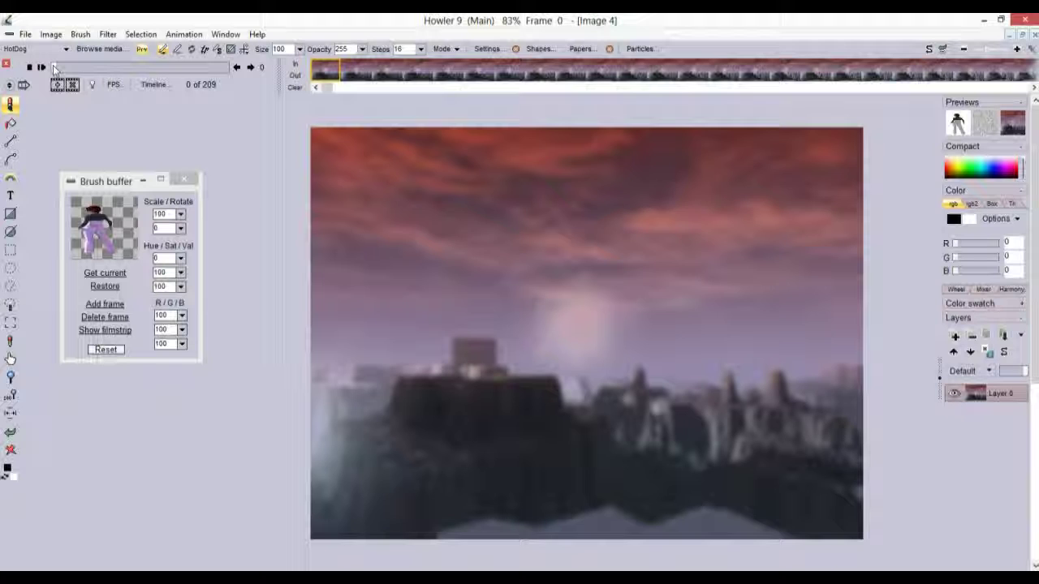
key(space)
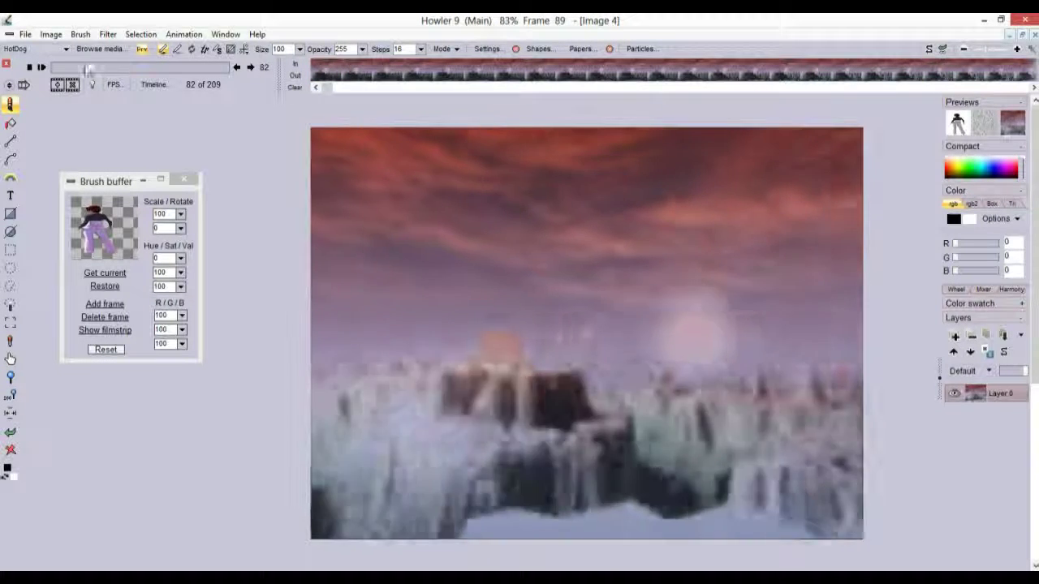
key(space)
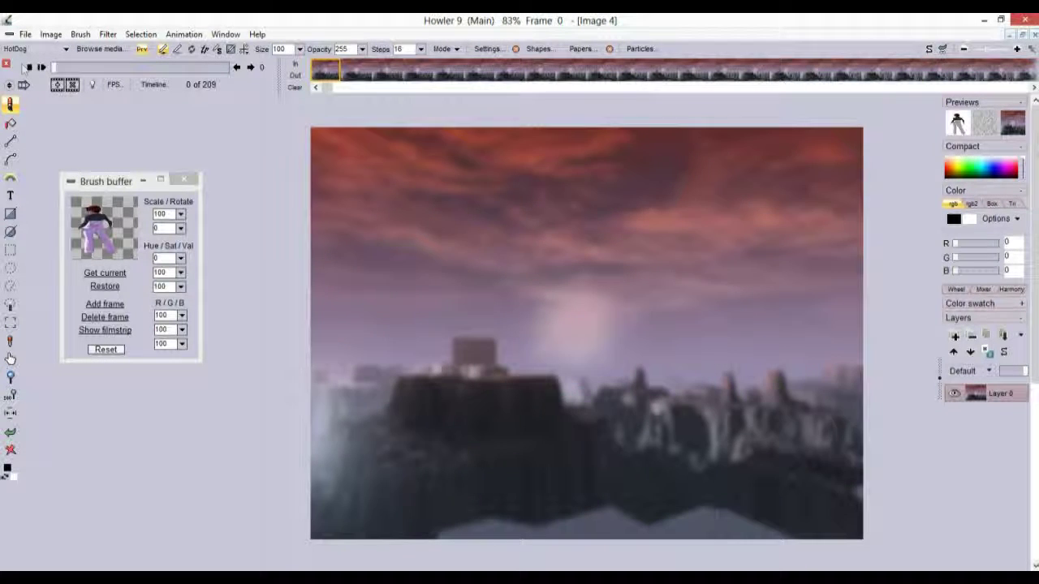
Set the brush steps to 10 and paint a figure stroke from right to left through the animation frames.
click(421, 50)
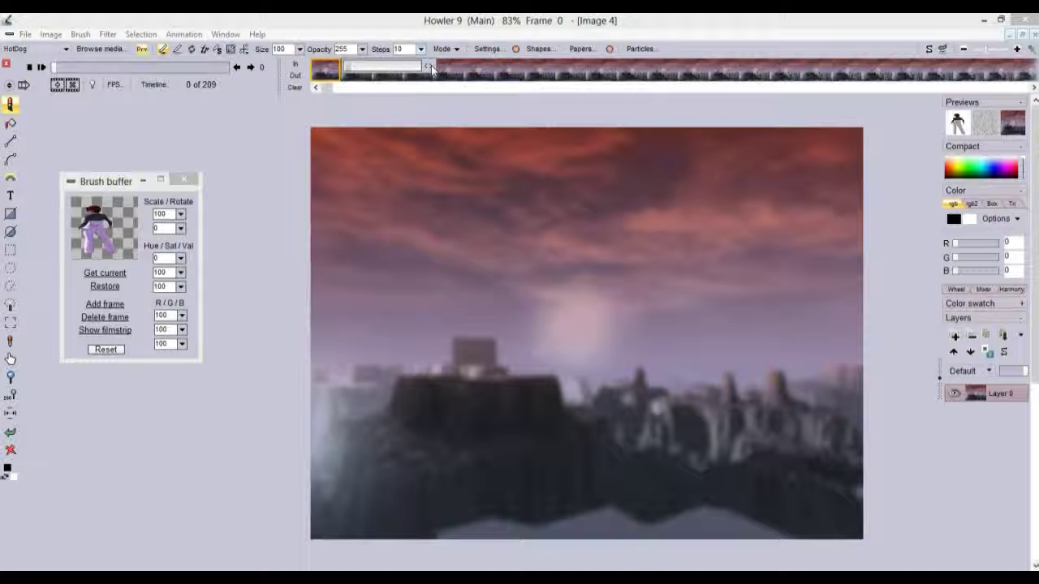
click(411, 45)
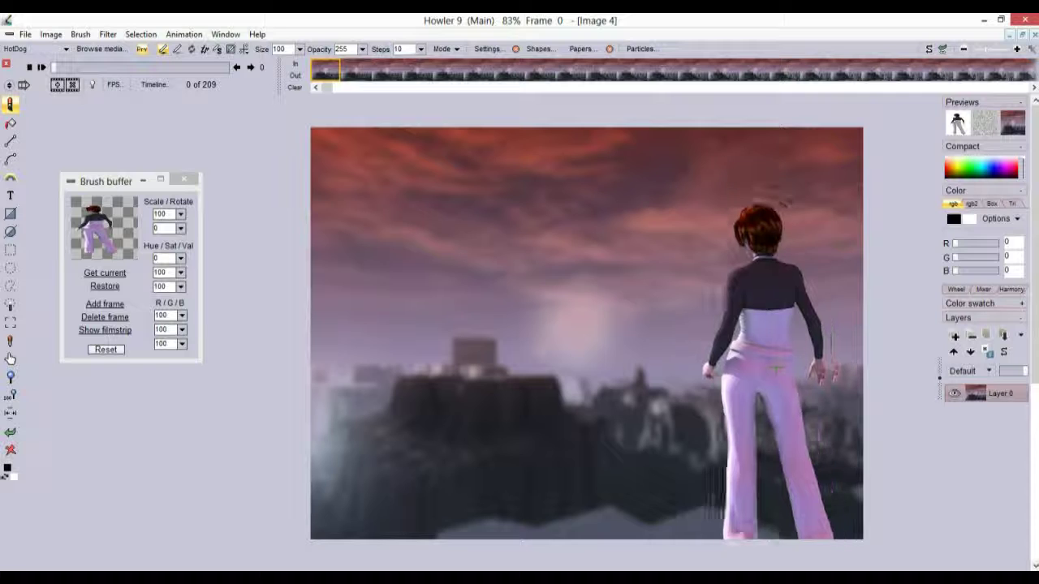
mouse_move(787, 370)
mouse_down()
mouse_move(539, 382)
mouse_move(96, 376)
mouse_up()
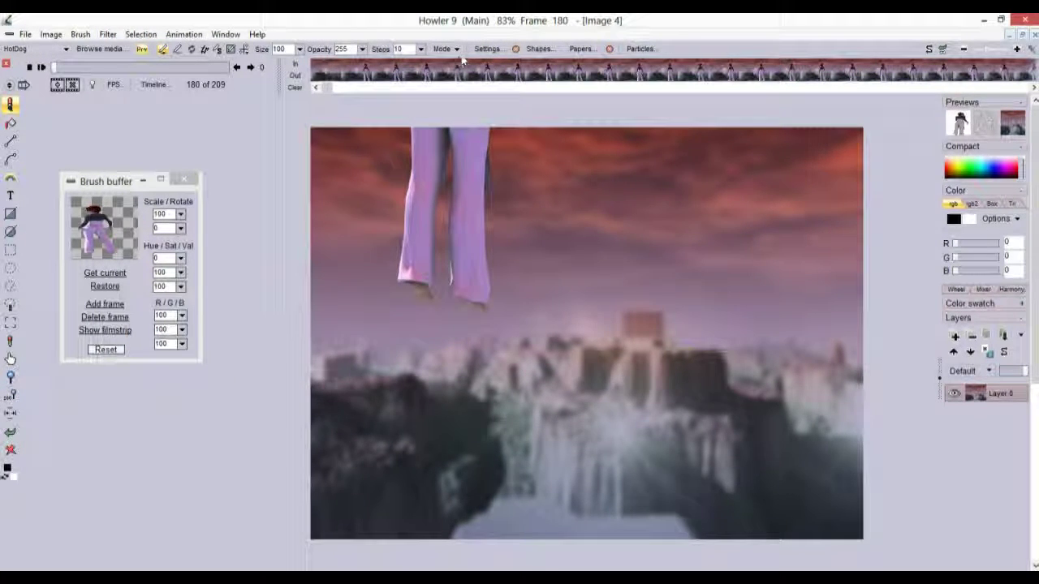
Set the brush steps to 4, paint figures through the frames, and play the result back to frame 0.
click(421, 49)
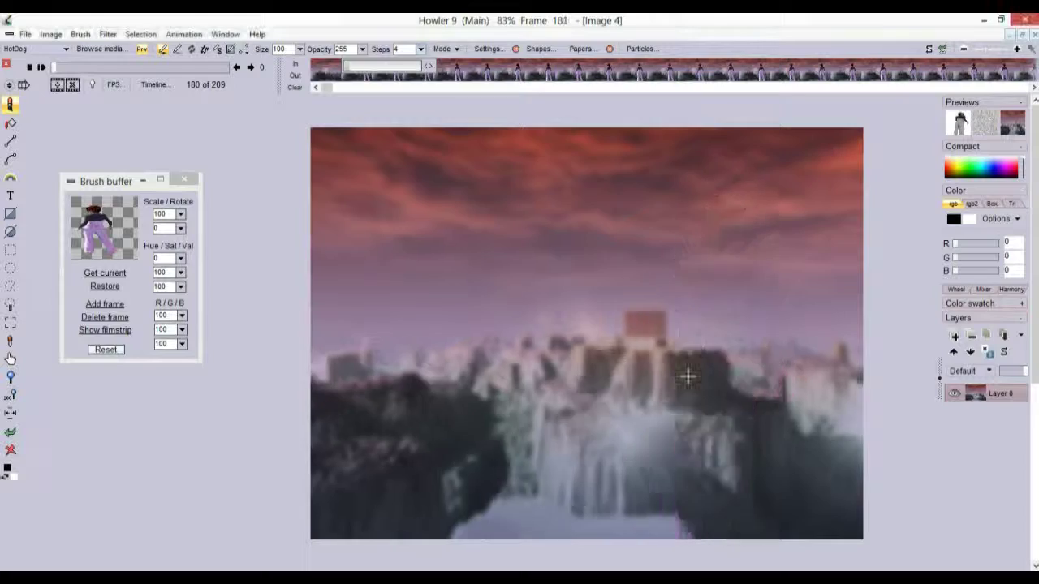
key(space)
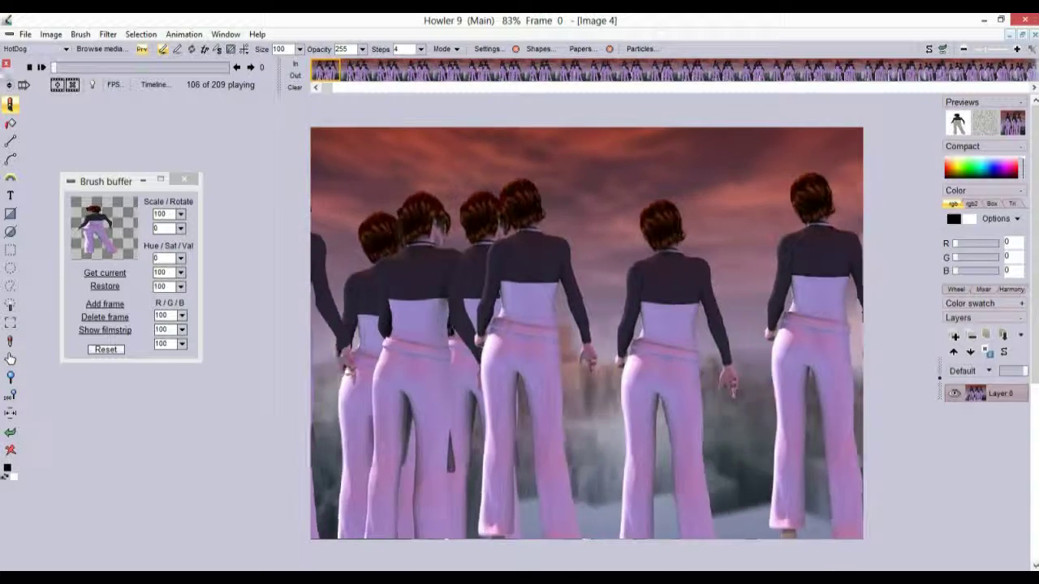
click(28, 68)
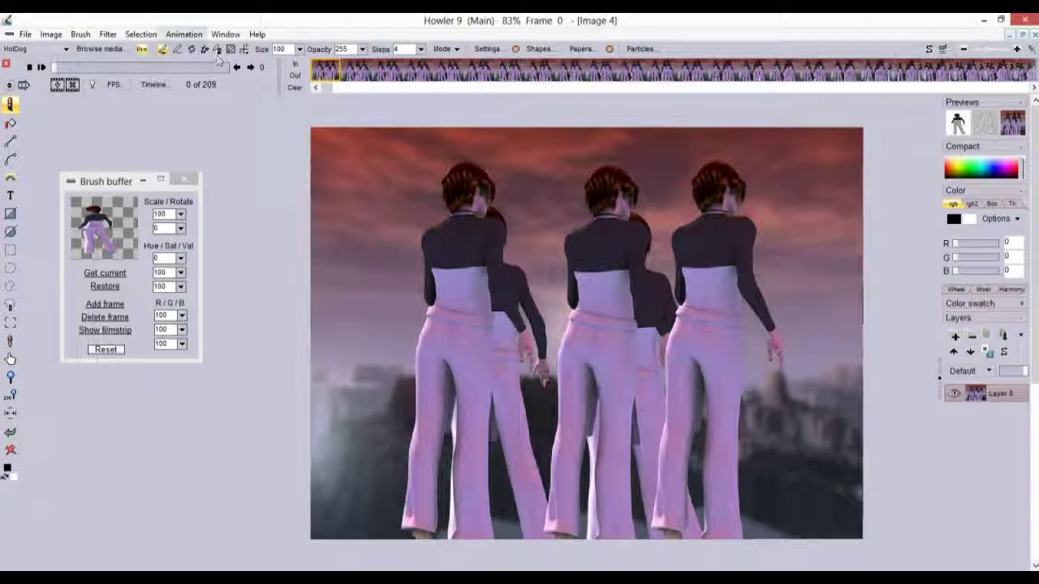
Load frames 0 to 208 of "terrain-swipe2 with ufos.avi" from D:\DailyDose\carrara as the animation.
click(183, 34)
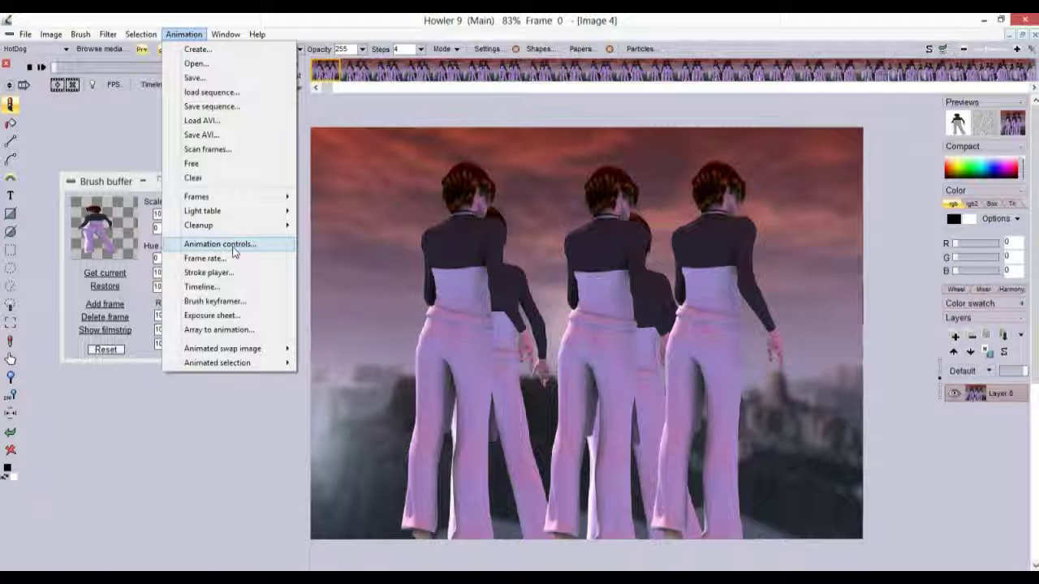
mouse_move(235, 207)
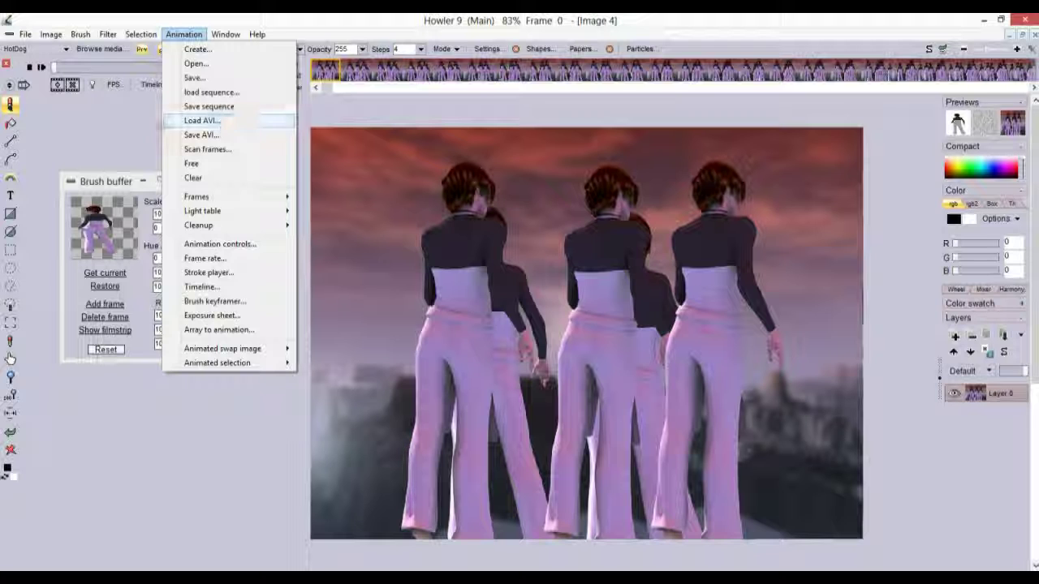
click(207, 122)
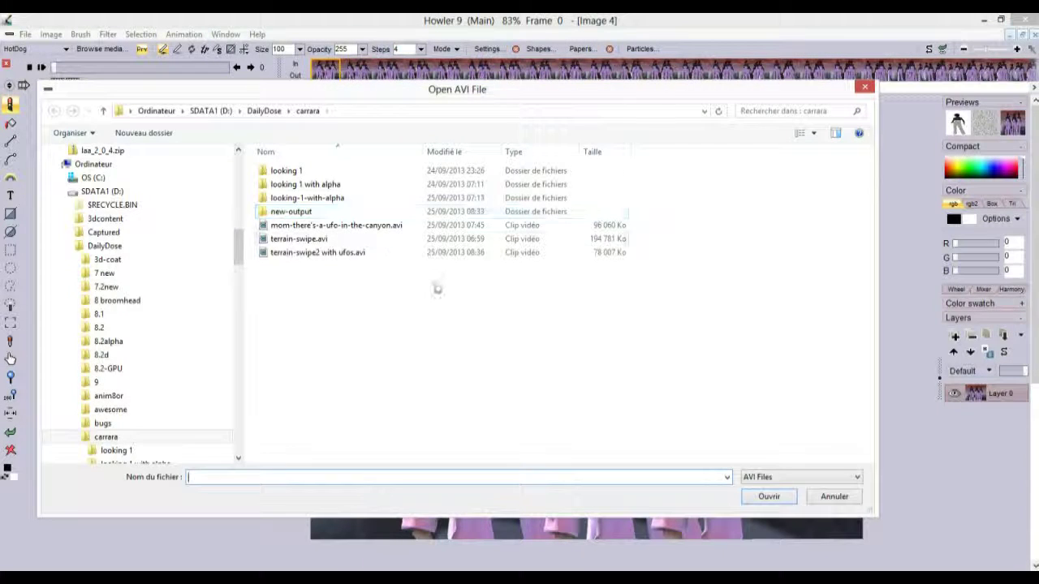
click(341, 252)
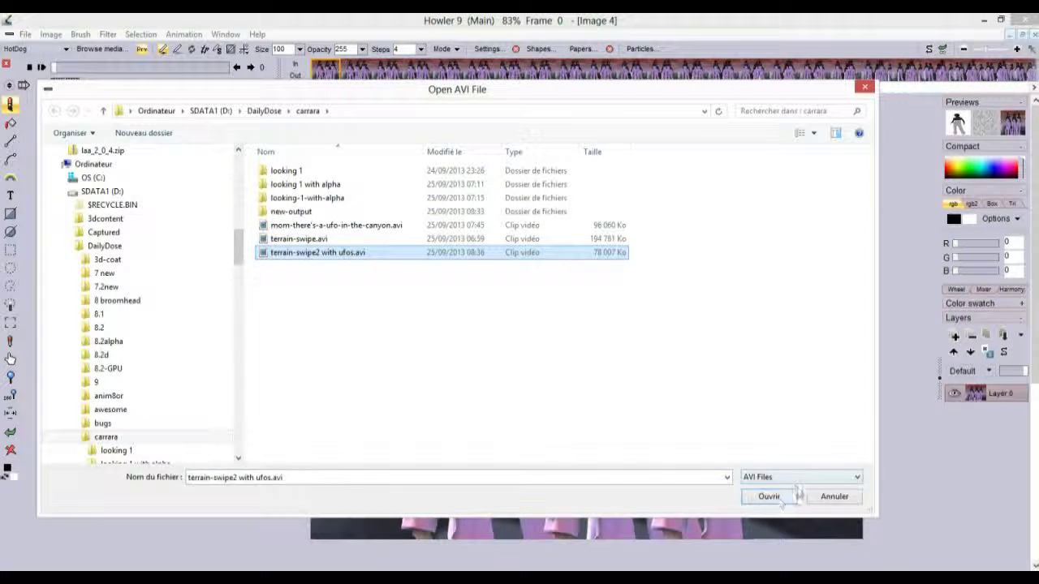
click(775, 496)
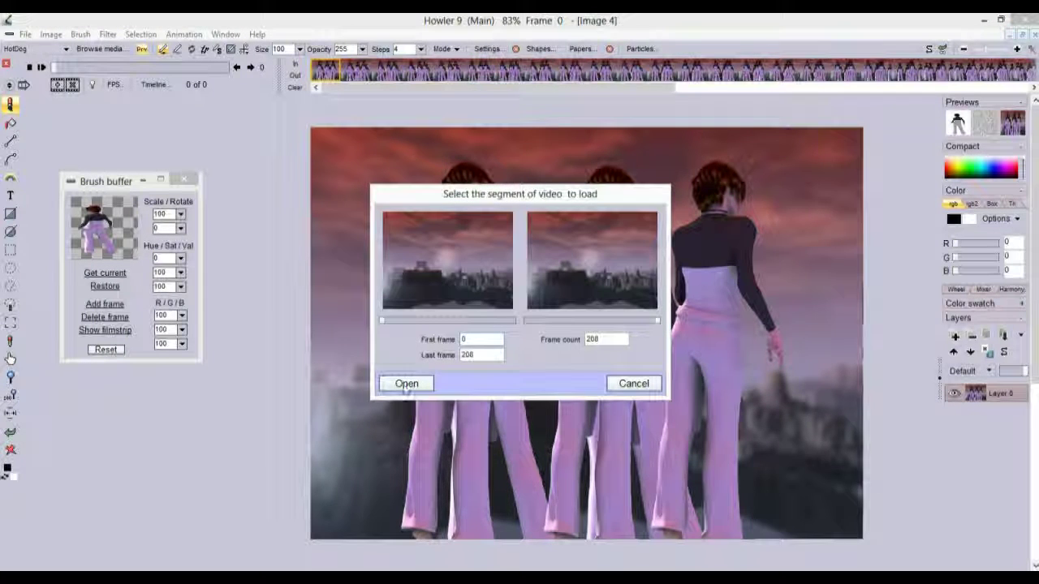
click(407, 383)
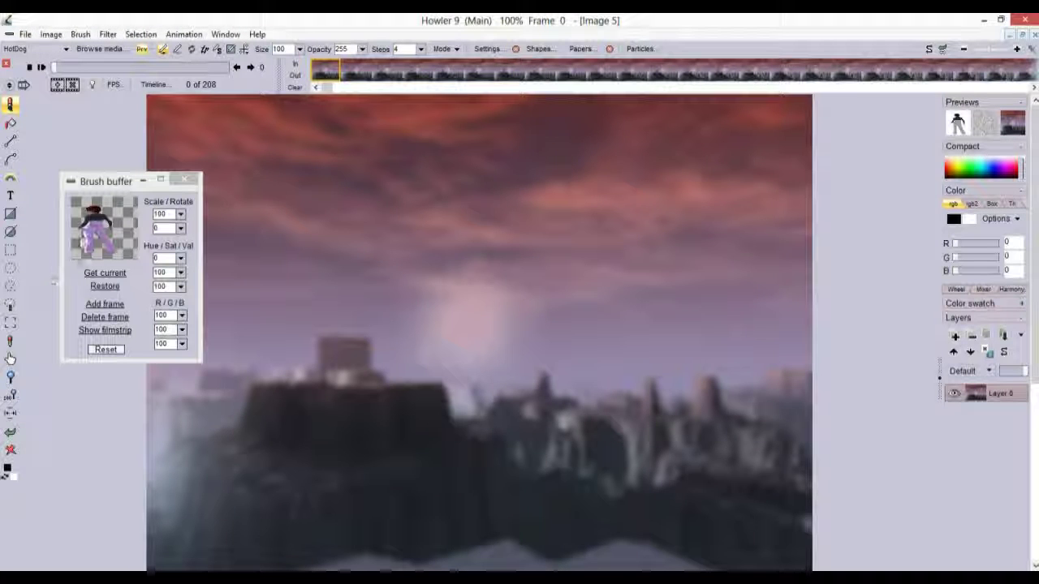
Open the Brush keyframer for the loaded animation, then move and enlarge its window.
click(185, 35)
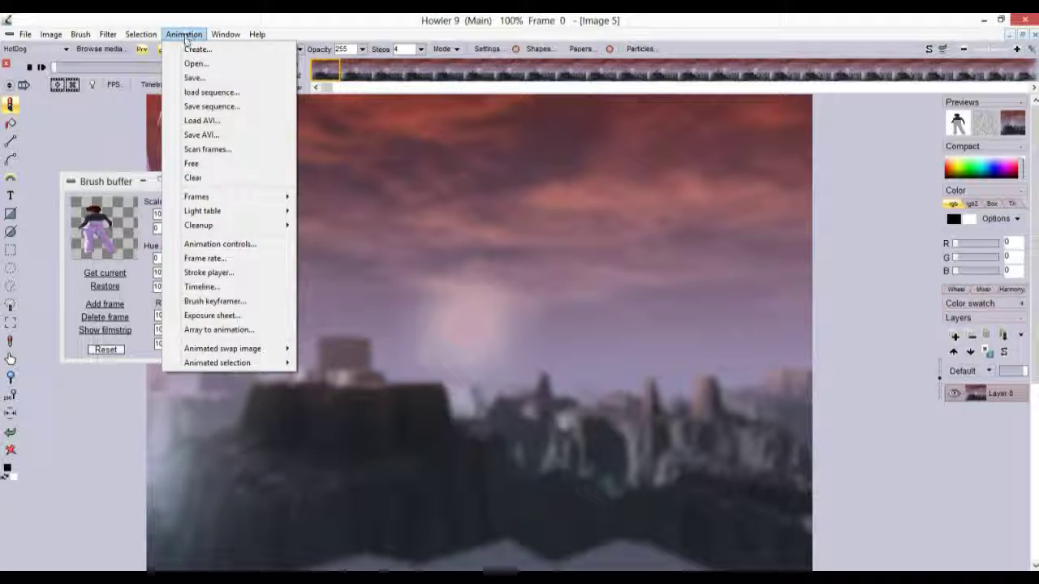
click(199, 302)
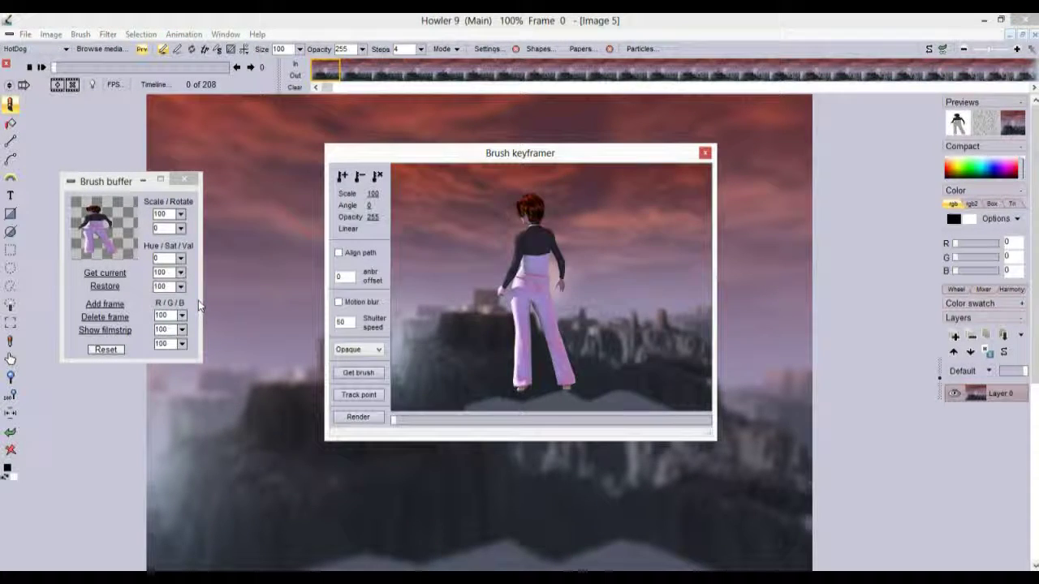
mouse_move(415, 160)
mouse_down()
mouse_move(290, 148)
mouse_move(239, 112)
mouse_move(217, 129)
mouse_up()
mouse_move(517, 407)
mouse_down()
mouse_move(568, 439)
mouse_move(747, 503)
mouse_move(727, 531)
mouse_up()
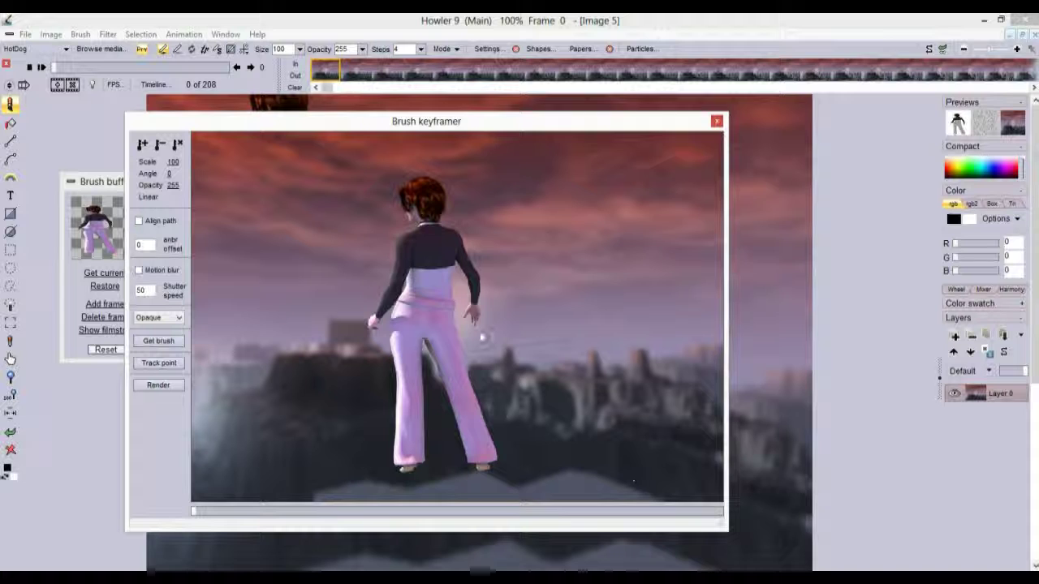
Try fetching the current brush and placing the figure right of centre at frame 0, then clear the brush keys.
drag(517, 357, 467, 340)
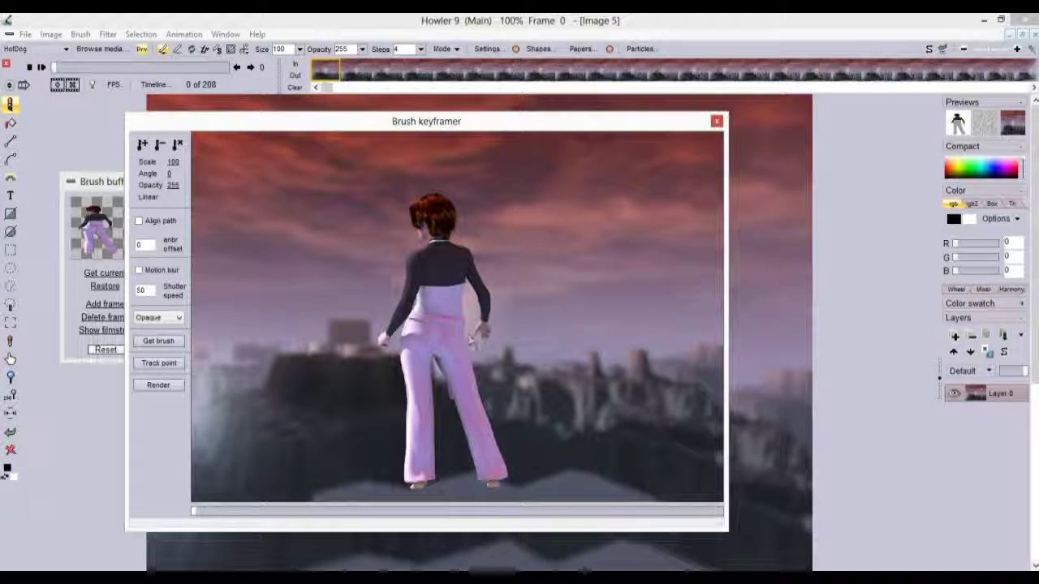
click(167, 342)
mouse_move(458, 334)
mouse_down()
mouse_move(577, 327)
mouse_move(613, 343)
mouse_up()
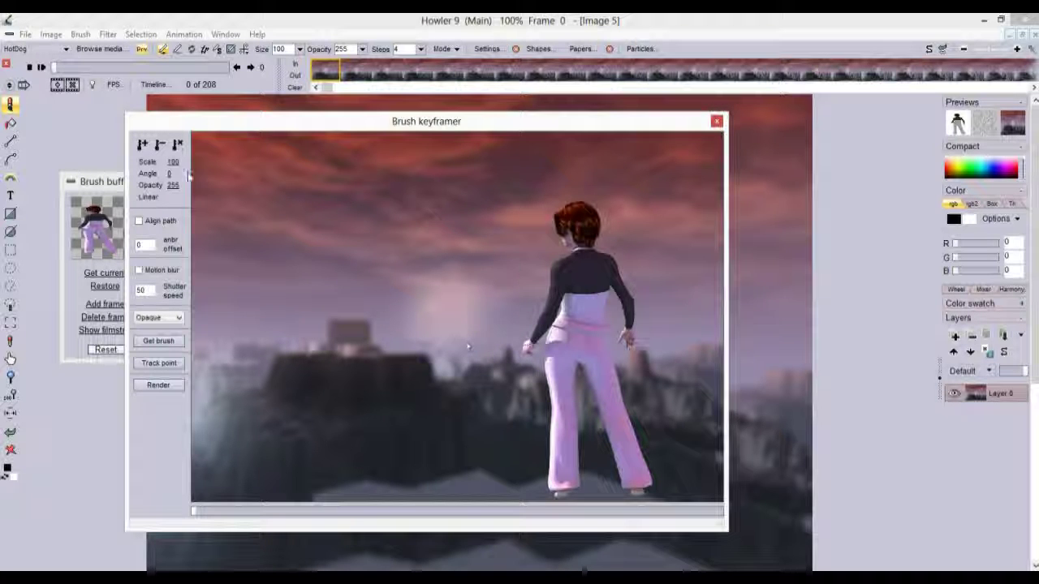
click(179, 144)
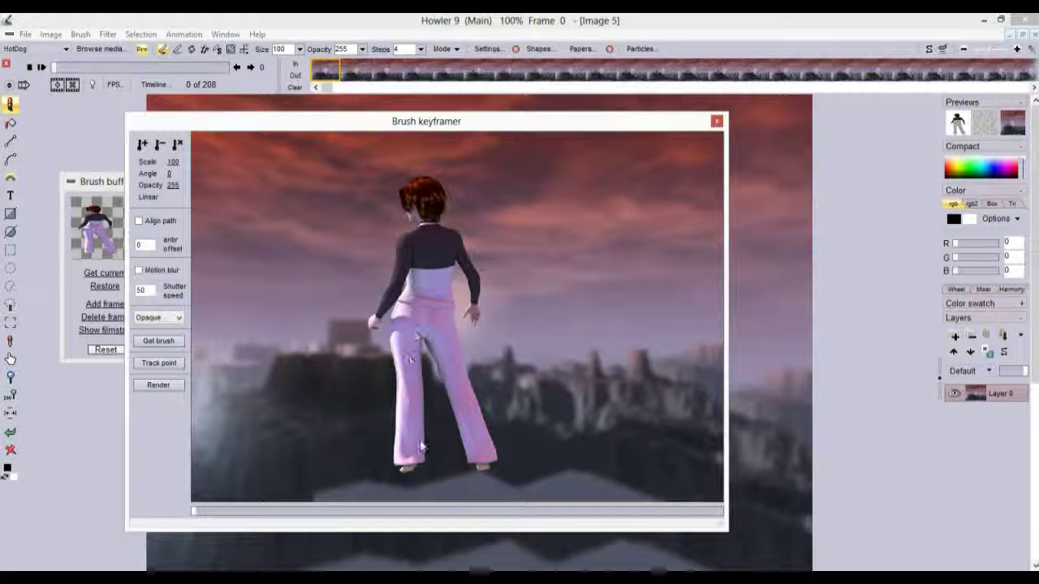
Key the figure right of centre at frame 0 and closer to the image centre at frame 207.
mouse_move(197, 512)
mouse_down()
mouse_move(279, 512)
mouse_move(195, 512)
mouse_up()
drag(516, 328, 607, 348)
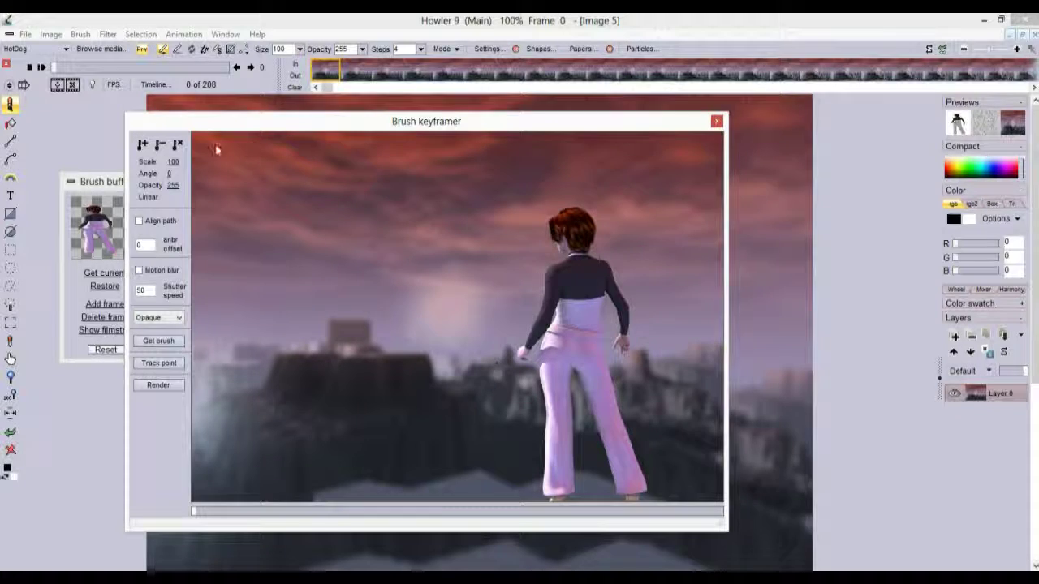
drag(198, 514, 501, 474)
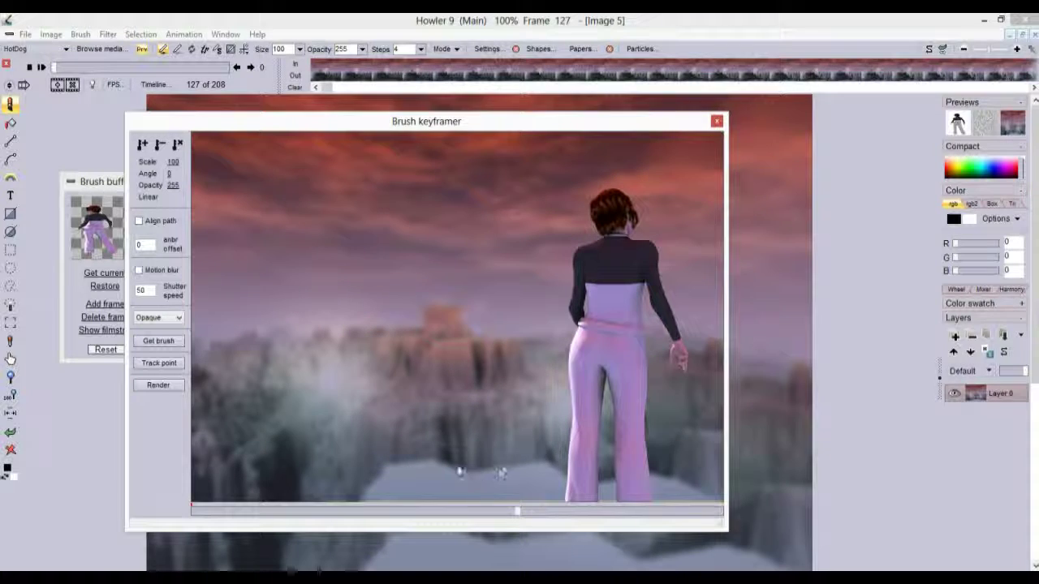
drag(537, 522, 732, 304)
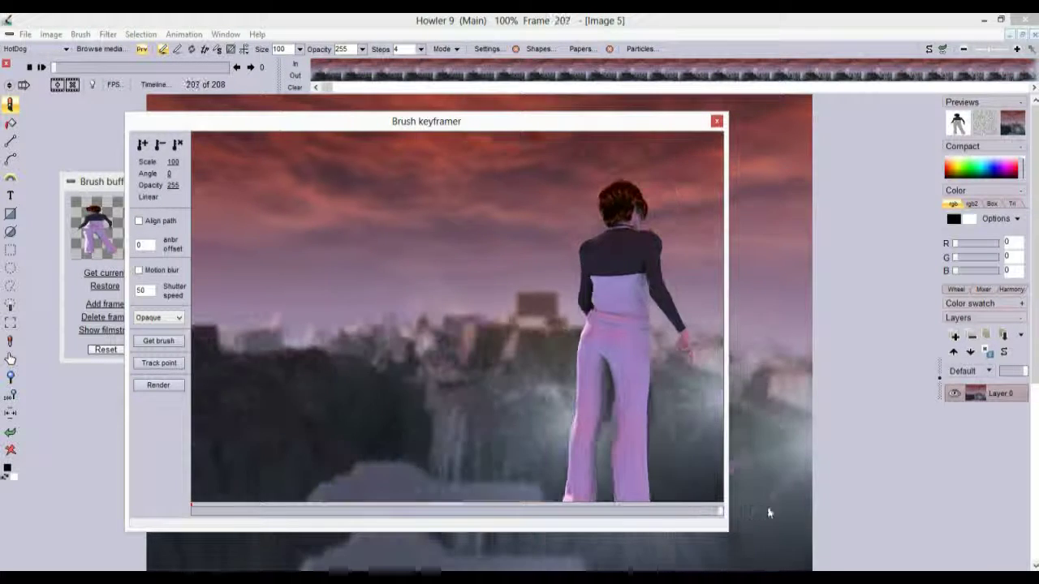
mouse_move(566, 463)
mouse_down()
mouse_move(484, 386)
mouse_move(483, 334)
mouse_move(500, 378)
mouse_move(497, 368)
mouse_up()
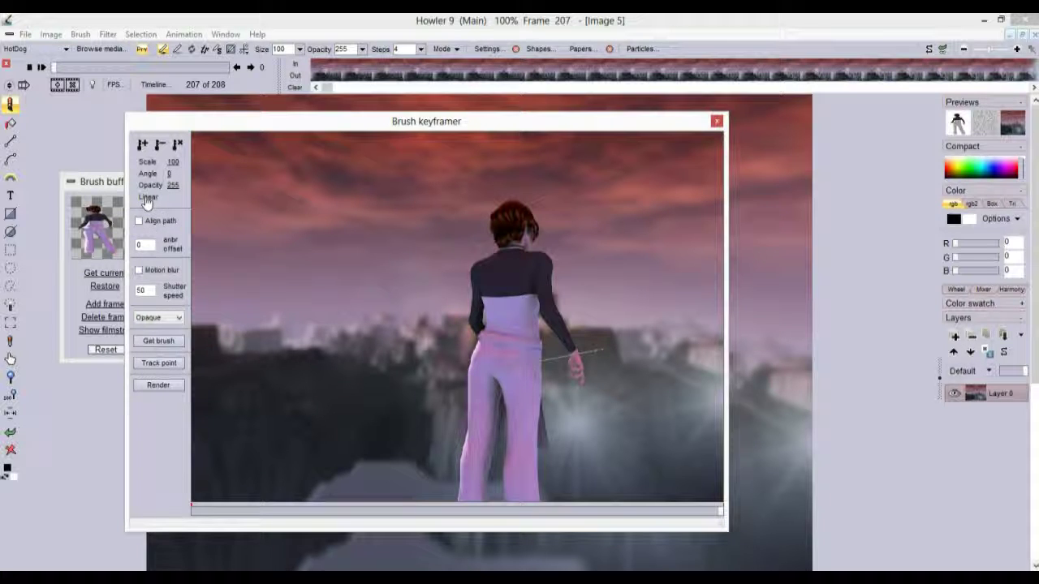
Return to frame 0 in the keyframer and render the keyed brush onto the animation.
drag(227, 516, 193, 509)
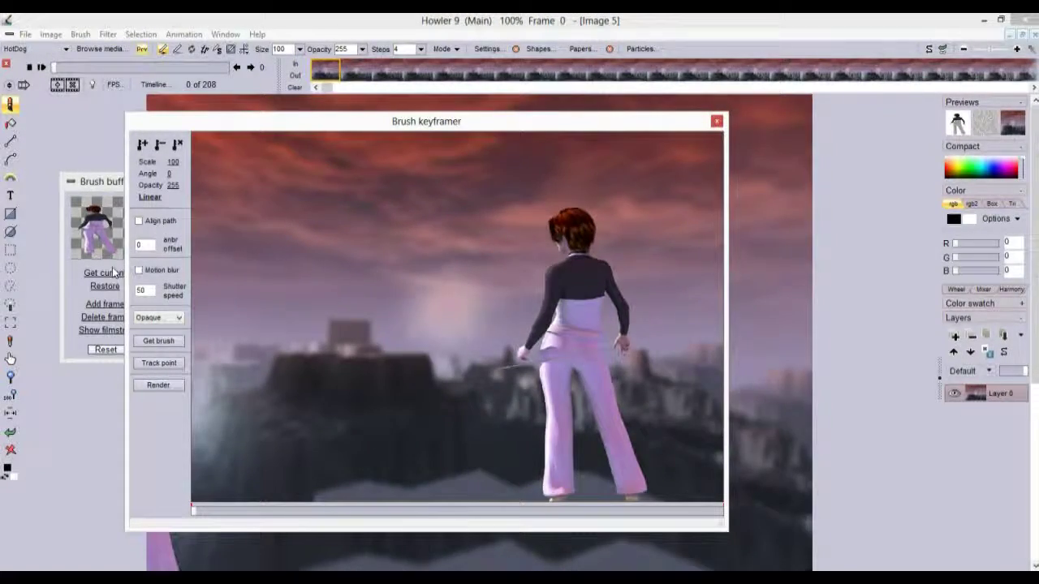
click(159, 385)
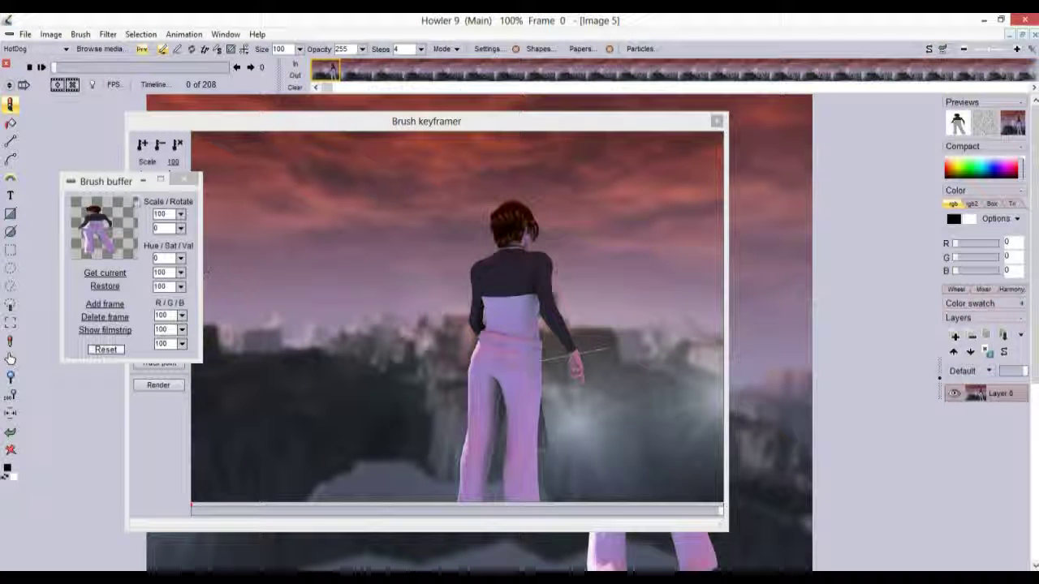
click(182, 228)
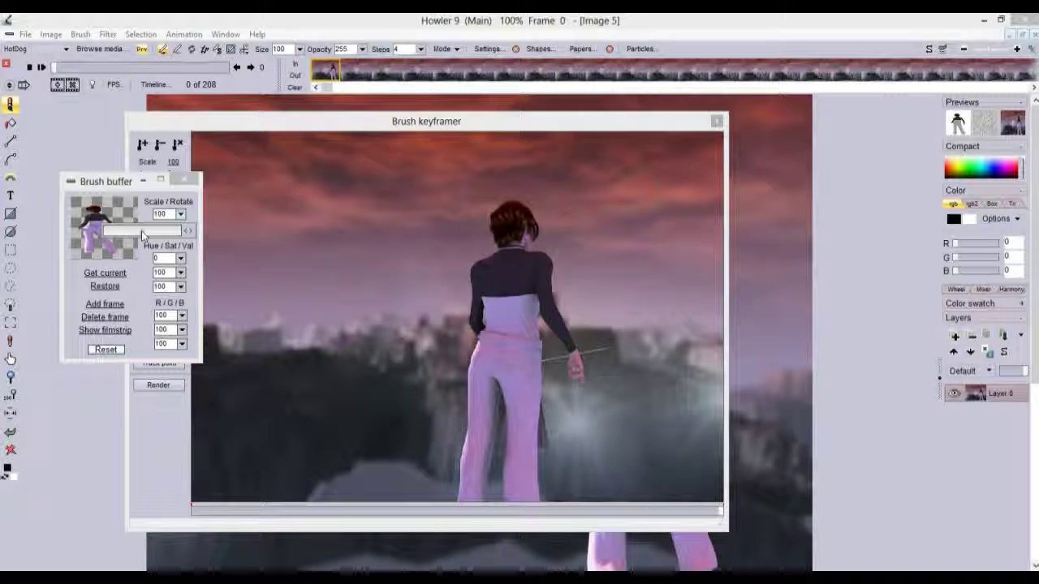
click(111, 183)
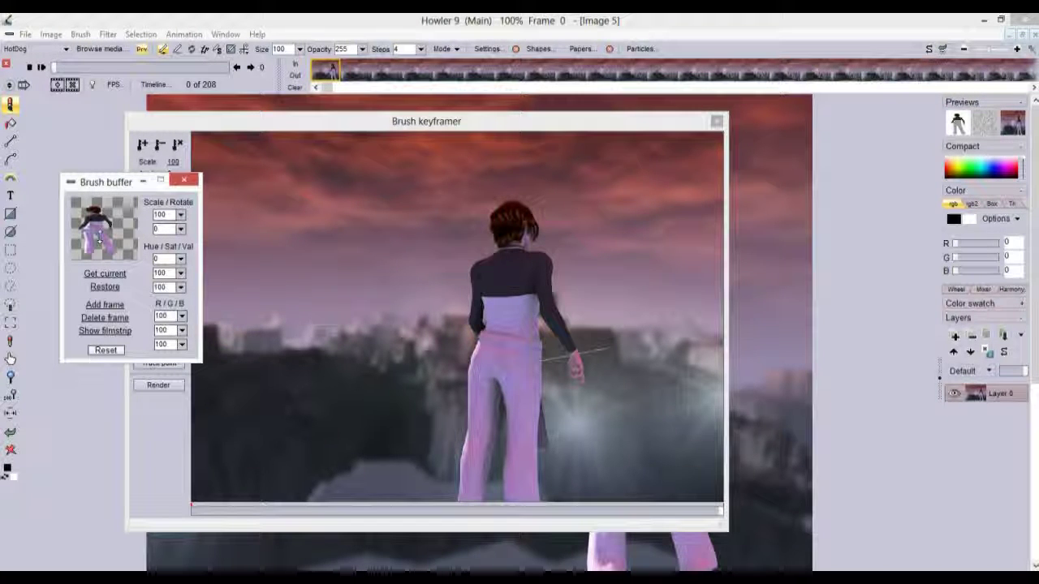
drag(110, 174, 110, 236)
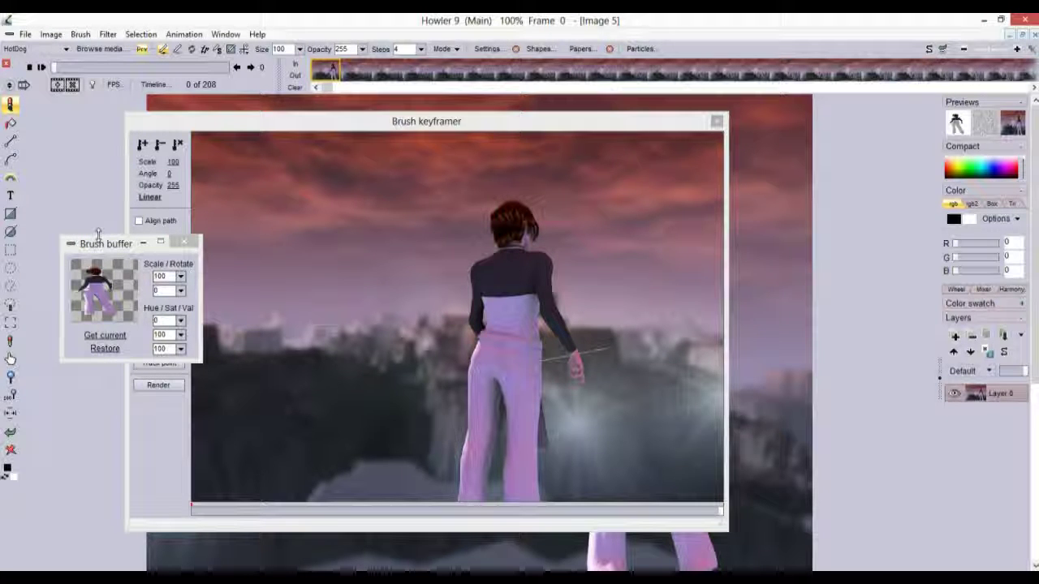
drag(97, 233, 98, 191)
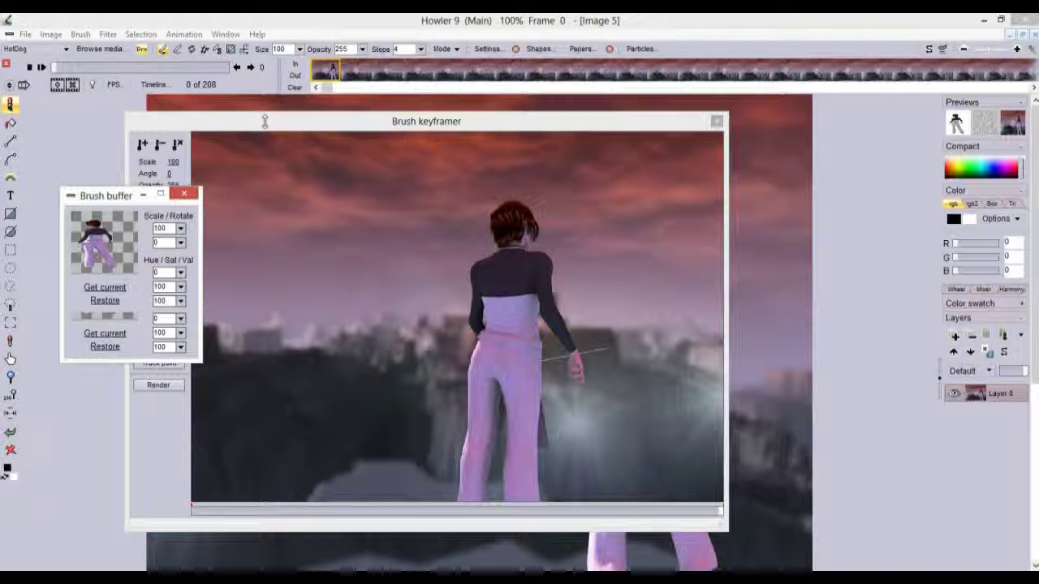
Move the Brush keyframer window aside, clear its existing brush keys and return to frame 0.
mouse_move(205, 122)
mouse_down()
mouse_move(445, 128)
mouse_move(371, 135)
mouse_up()
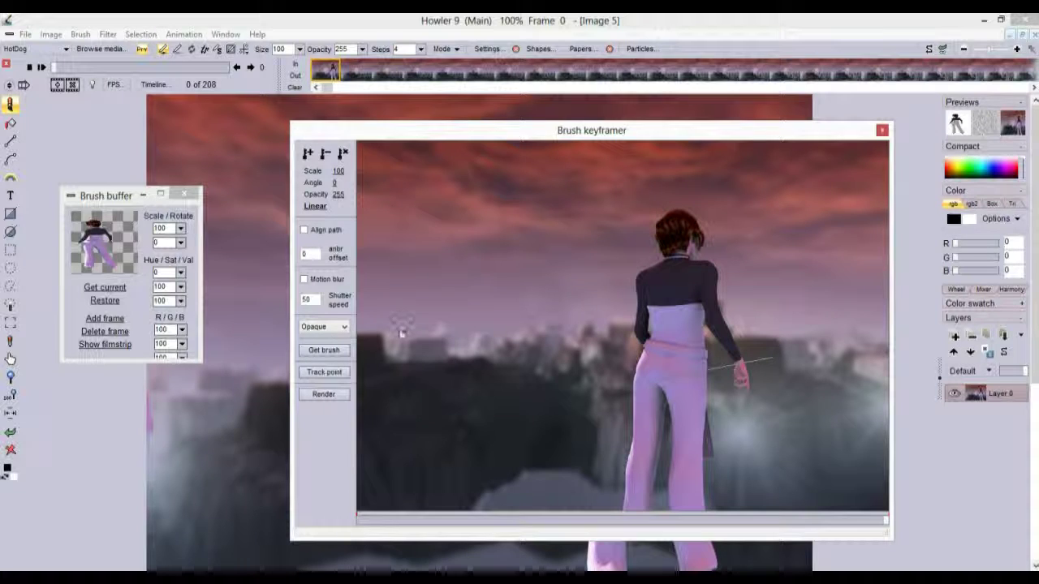
click(343, 155)
mouse_move(482, 527)
mouse_down()
mouse_move(359, 524)
mouse_move(482, 522)
mouse_up()
click(141, 51)
drag(481, 522, 359, 522)
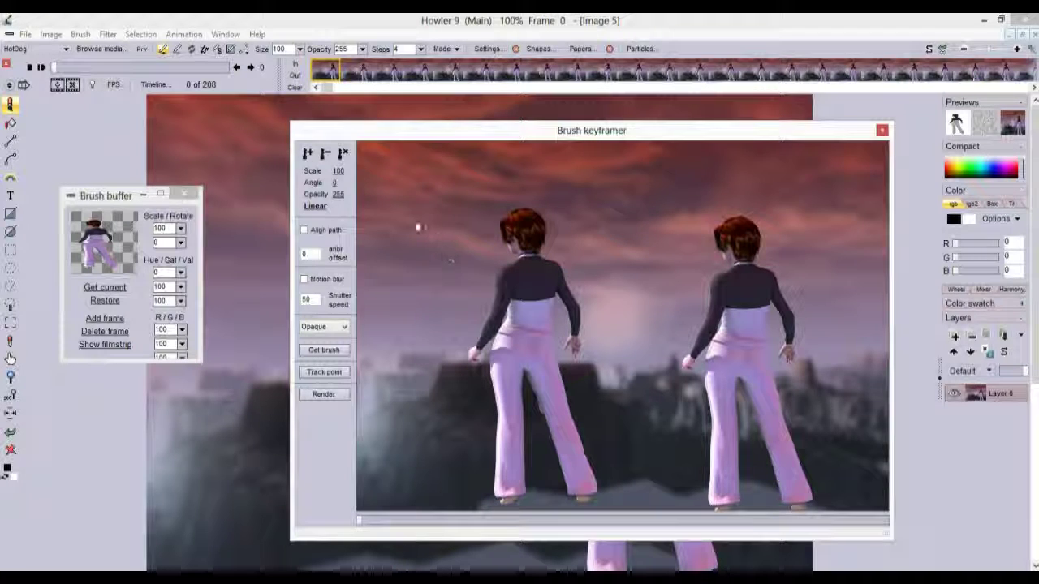
Scale the brush to 80 and place the second figure's feet near the bottom edge, left of the rendered figure, keeping Opaque blending.
drag(339, 170, 336, 170)
drag(558, 319, 543, 389)
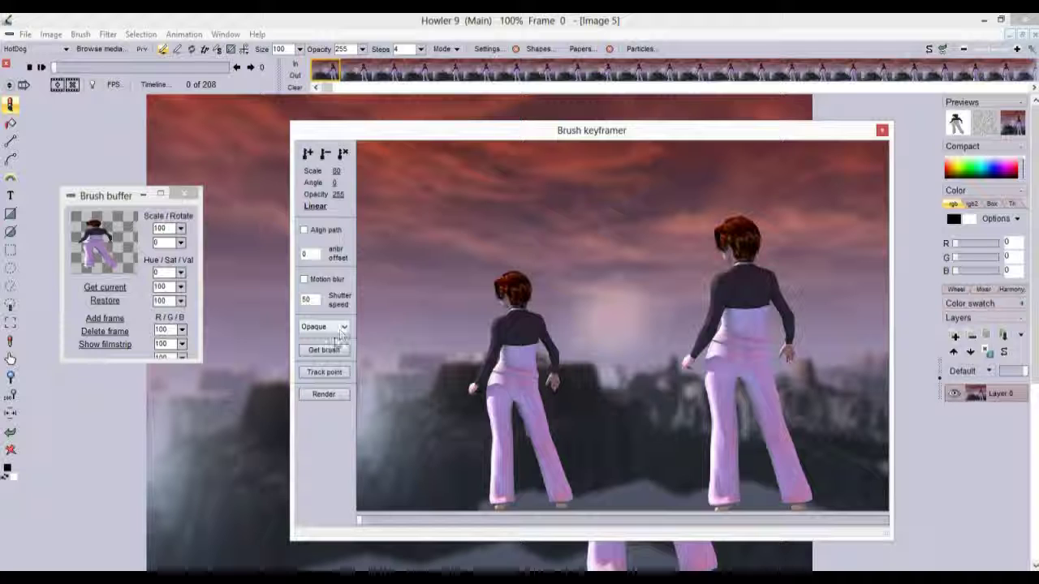
click(344, 335)
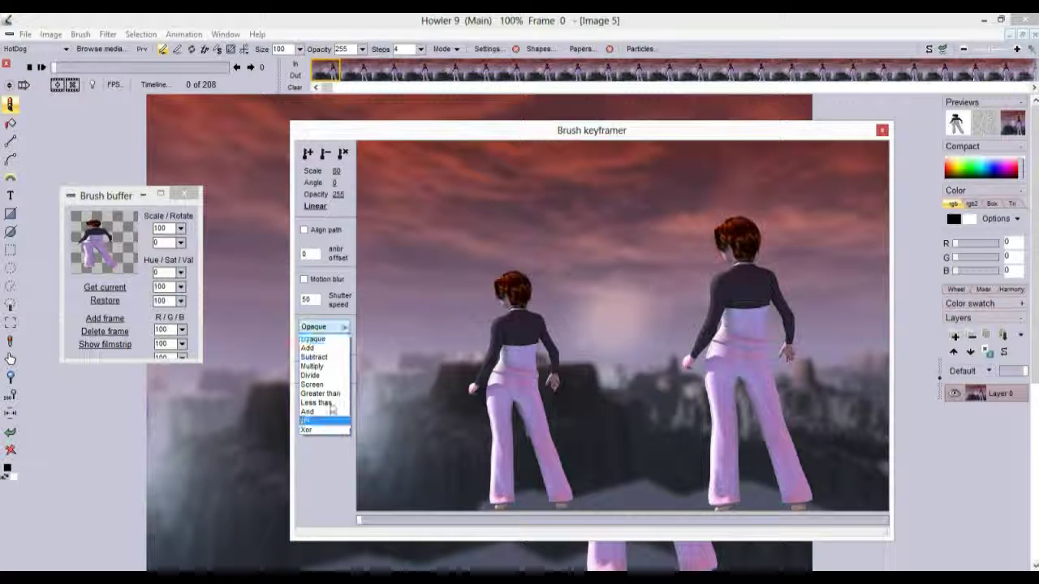
click(363, 189)
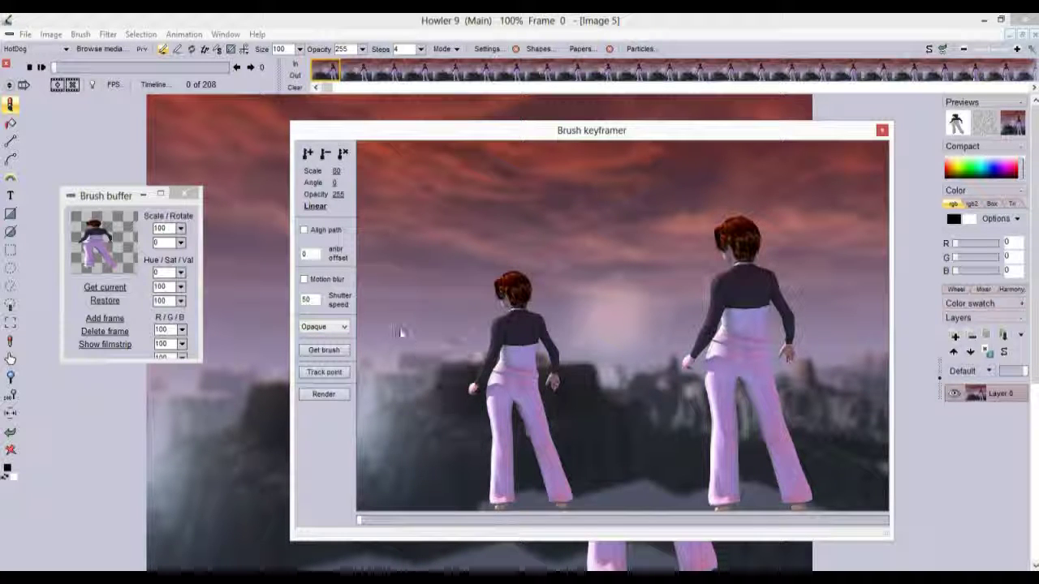
Move the Brush buffer clear of the keyframer and shift the buffered brush's hue to 103.
drag(106, 212, 75, 174)
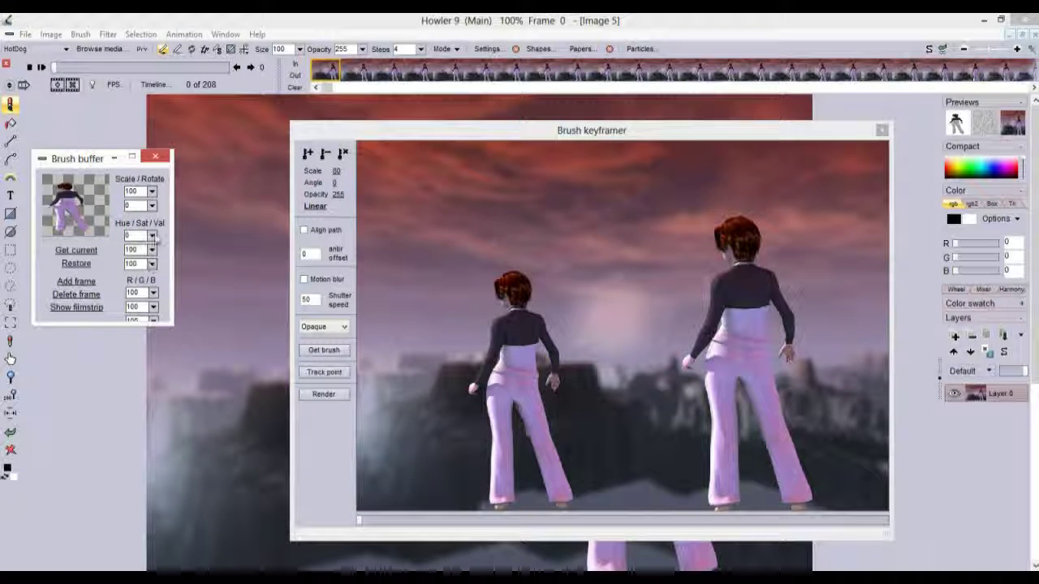
click(152, 249)
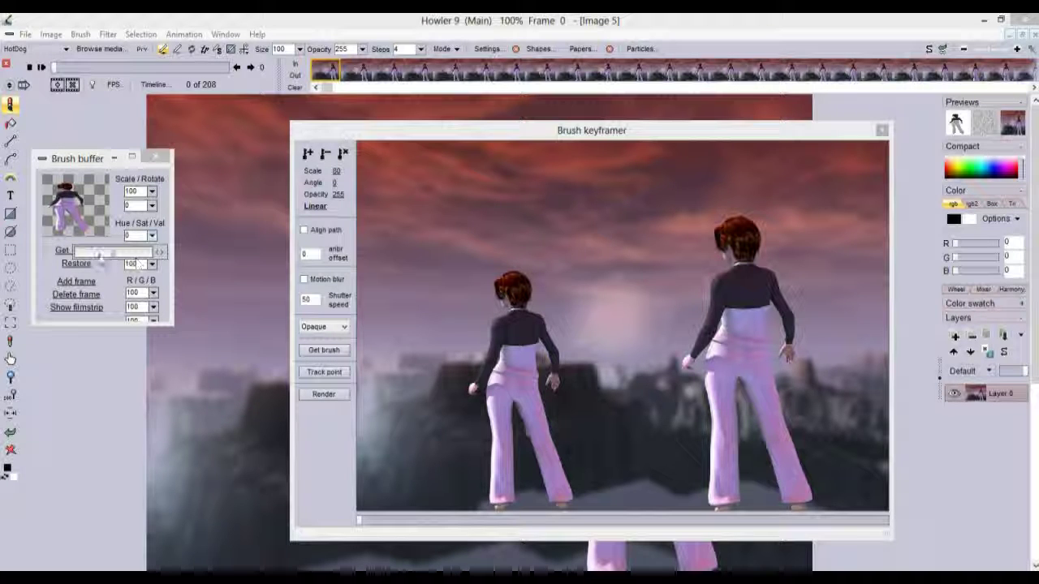
drag(99, 257, 95, 261)
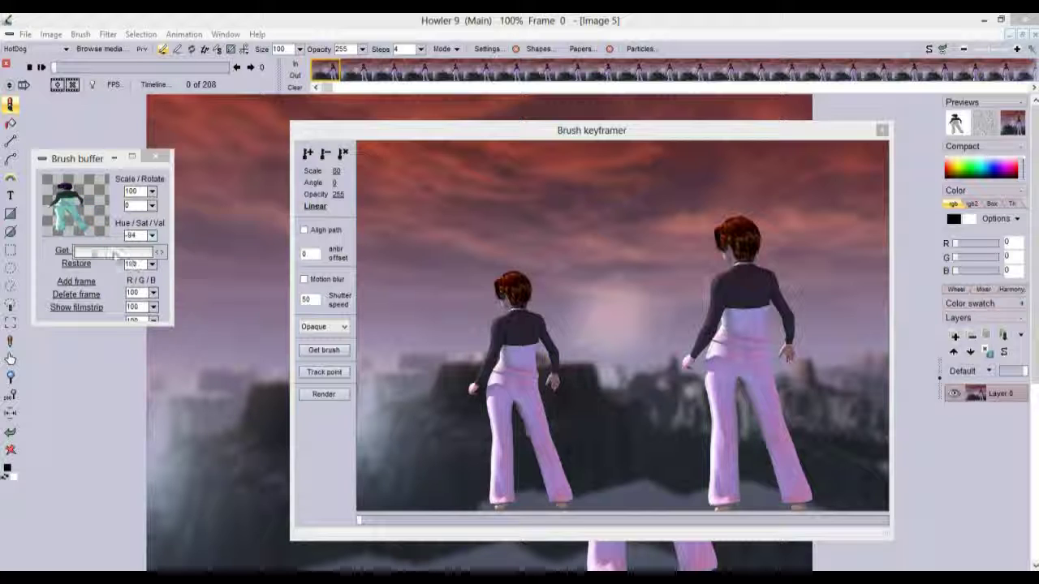
drag(124, 256, 135, 255)
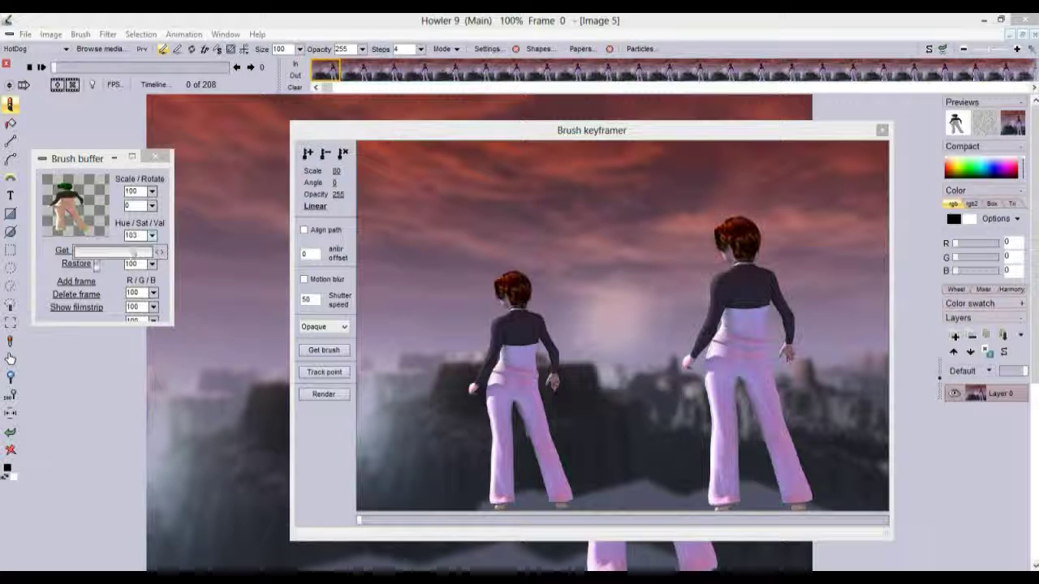
click(114, 158)
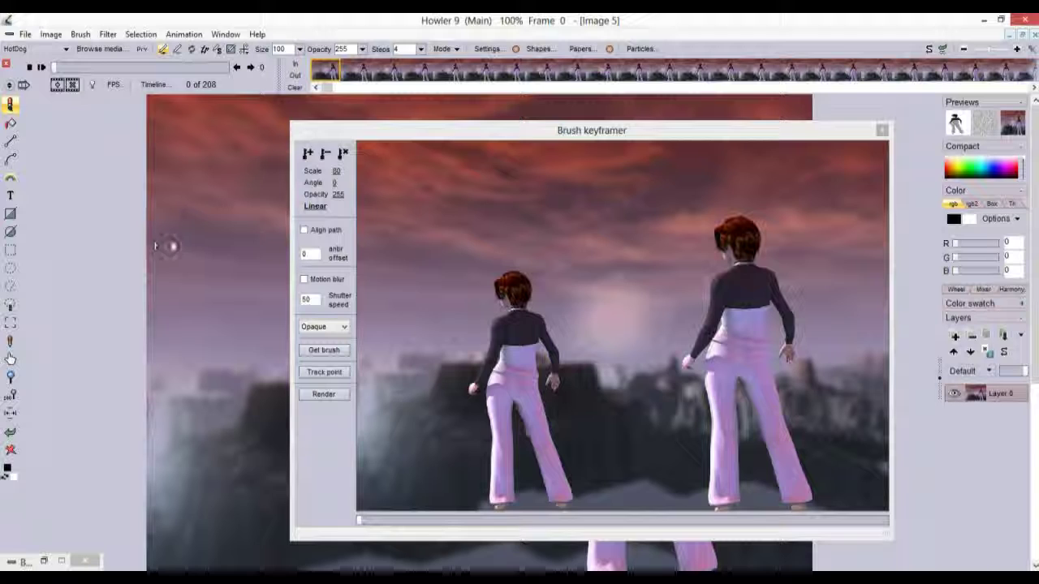
click(571, 293)
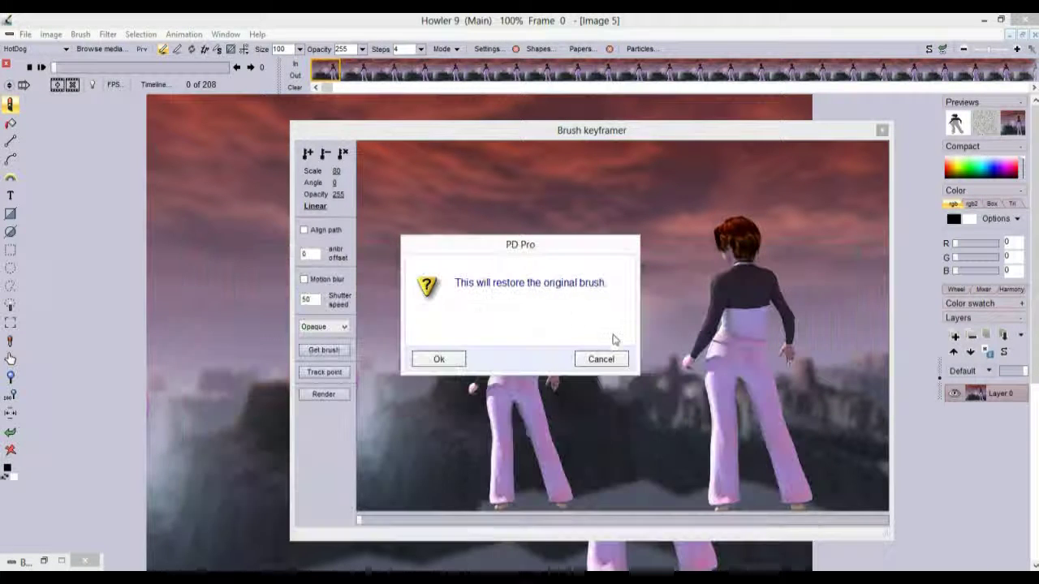
click(601, 359)
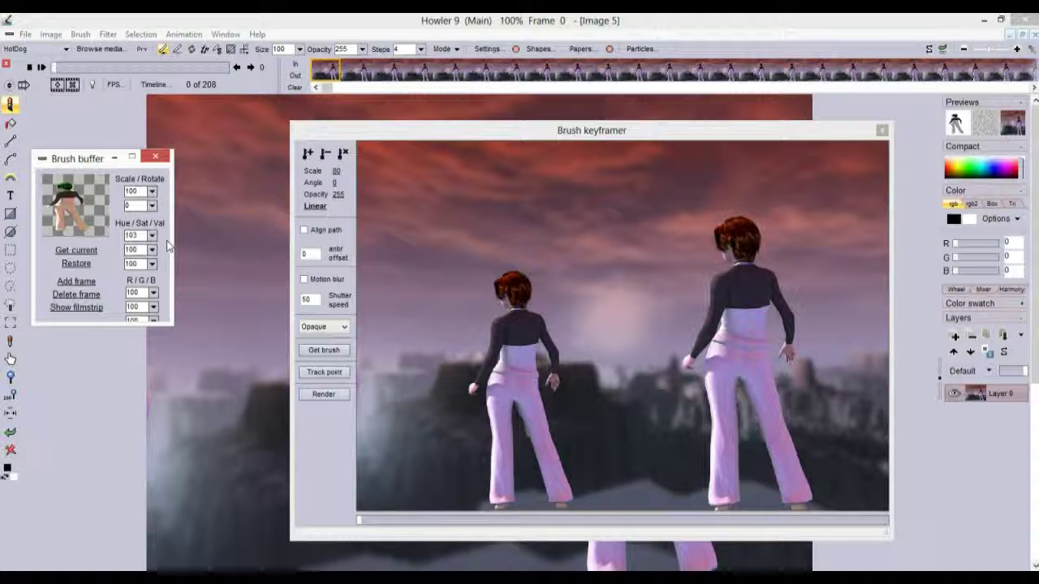
Set the buffered brush's saturation to 150 and its value to 72.
click(153, 250)
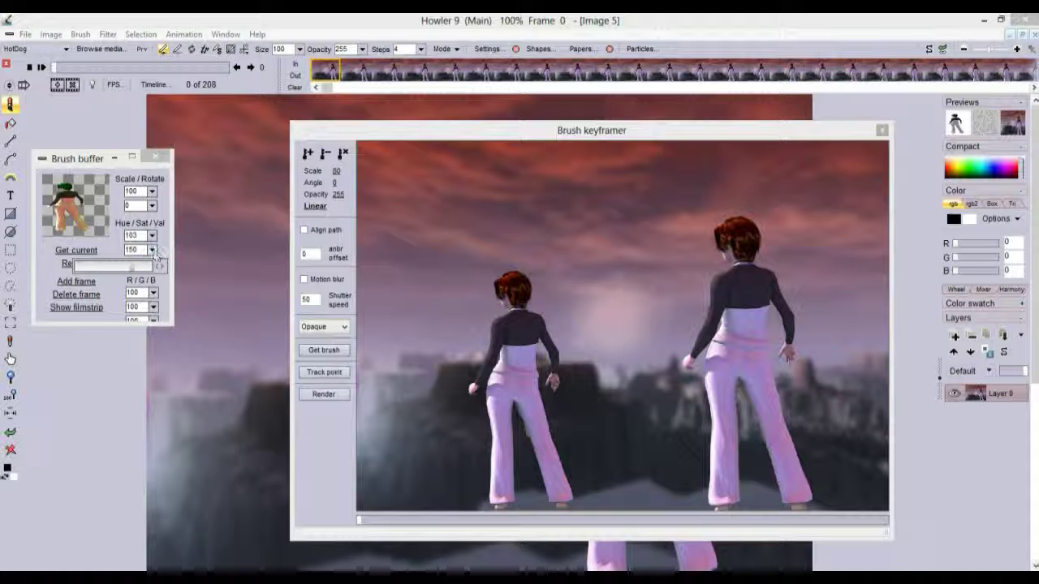
click(151, 265)
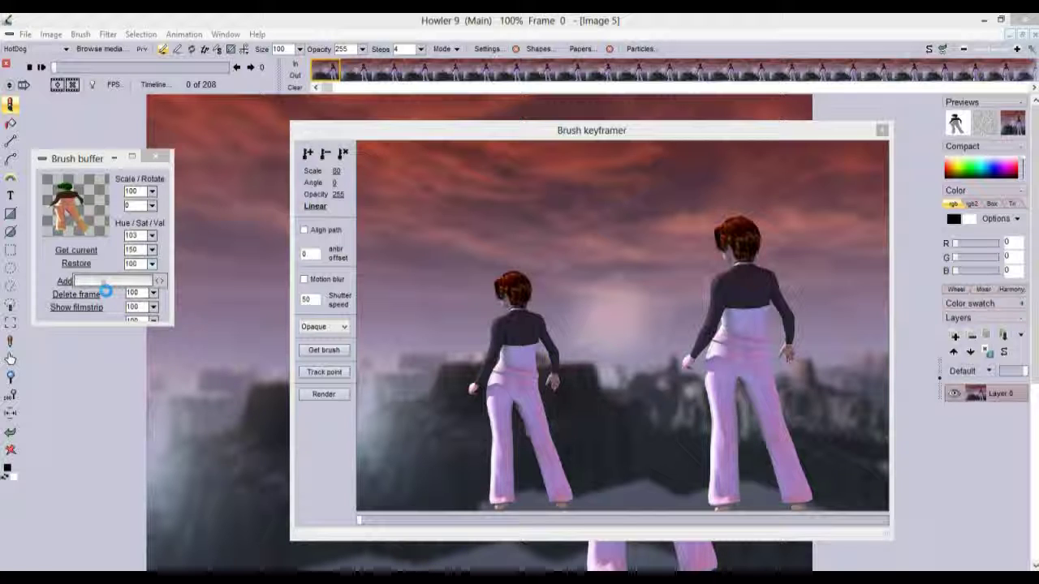
click(104, 285)
mouse_move(93, 162)
mouse_down()
mouse_move(81, 177)
mouse_move(89, 187)
mouse_up()
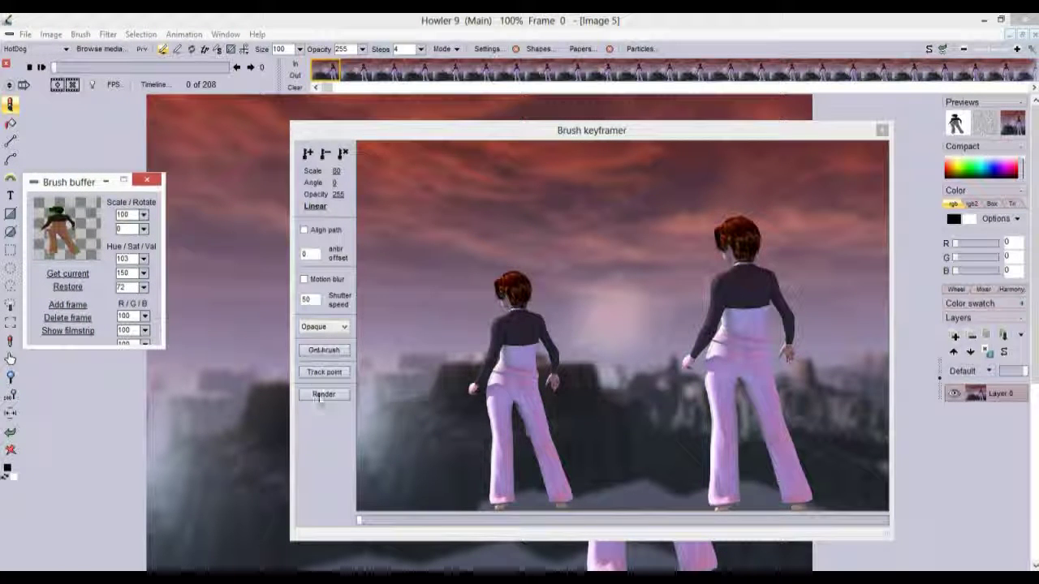
Fetch the recoloured brush into the keyframer, shift the figure slightly right and scale it to 83.
click(316, 352)
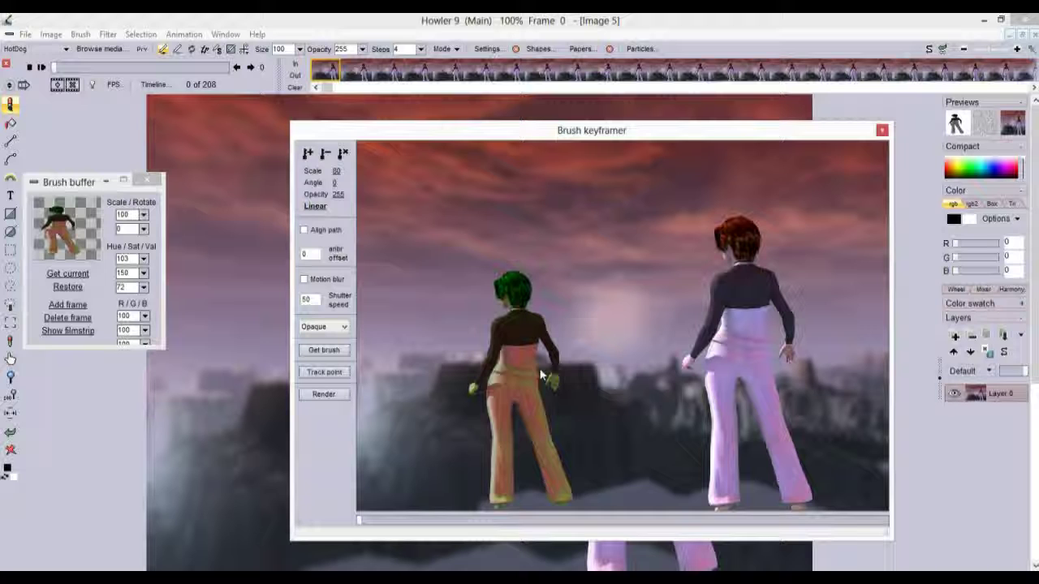
mouse_move(519, 379)
mouse_down()
mouse_move(567, 372)
mouse_move(560, 384)
mouse_up()
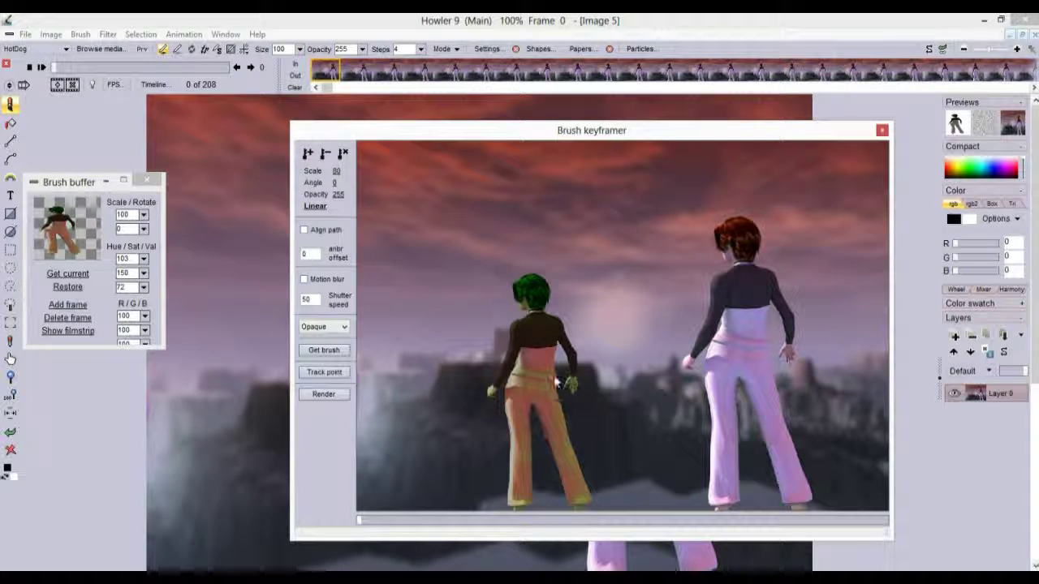
drag(337, 173, 337, 171)
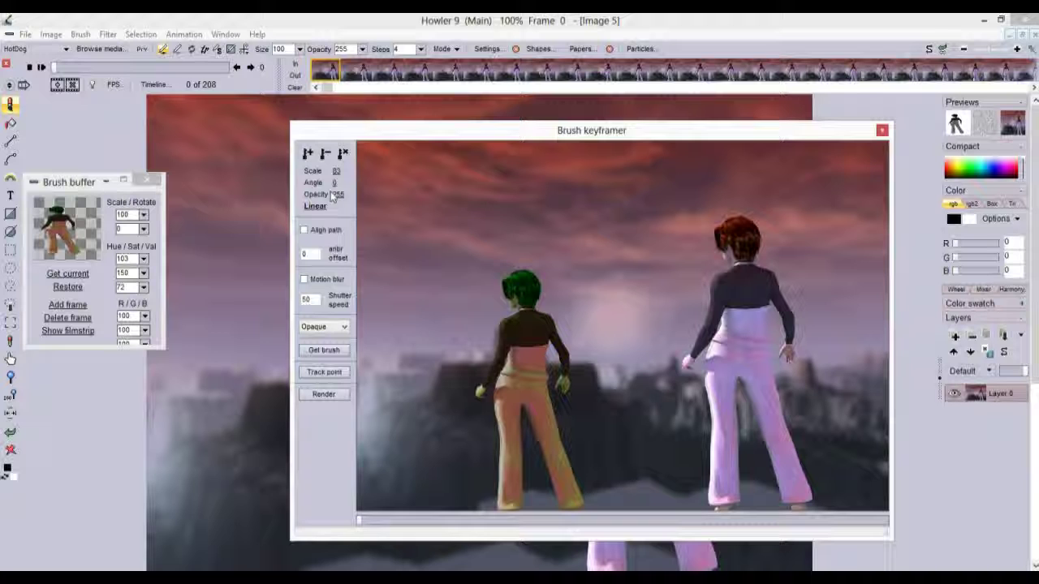
Try the second figure at opacity 81, turned upside down to angle 184 and moved up over the sky.
drag(338, 195, 291, 195)
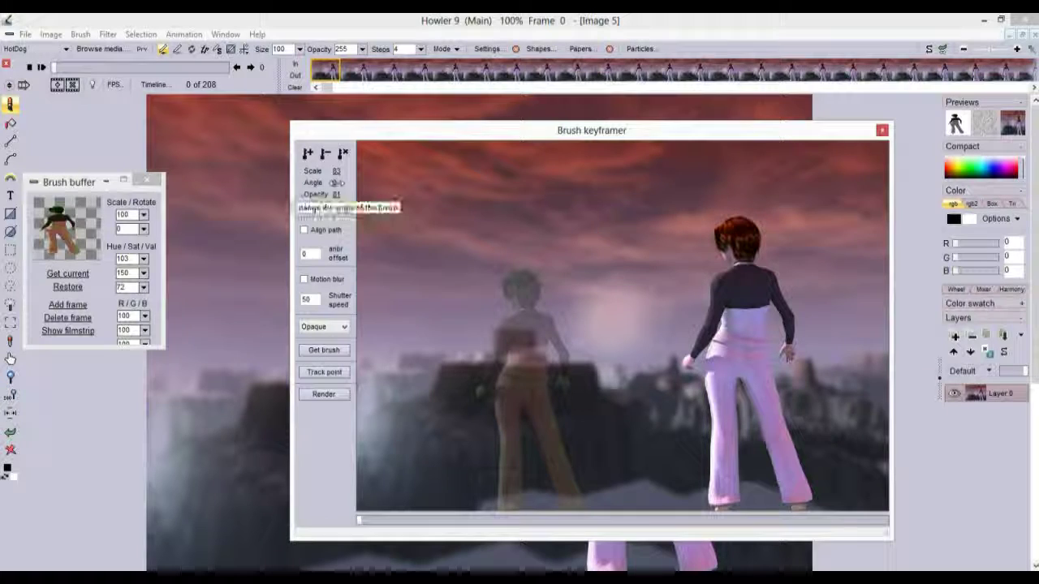
drag(334, 183, 337, 184)
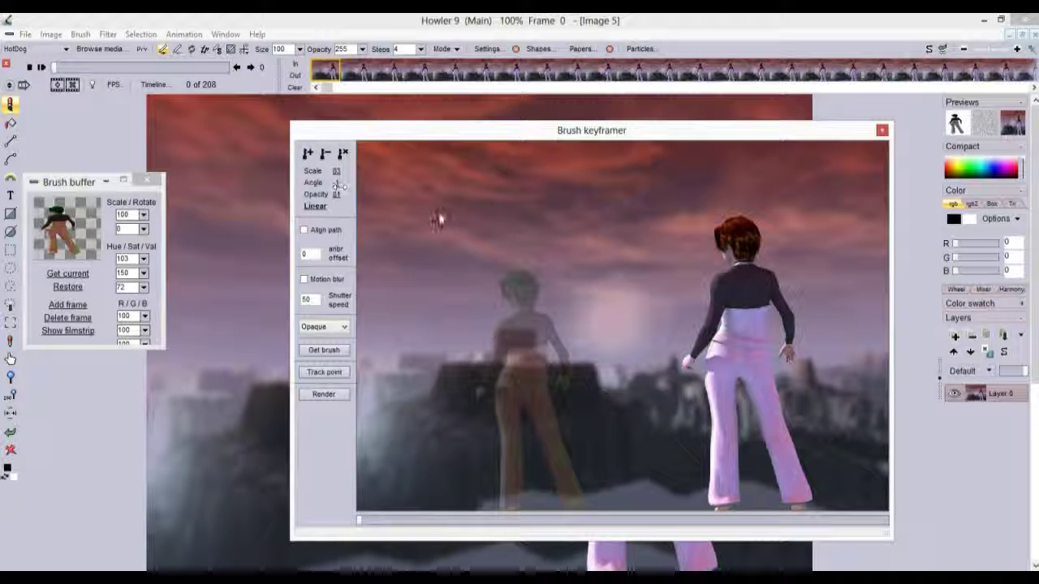
drag(337, 185, 454, 208)
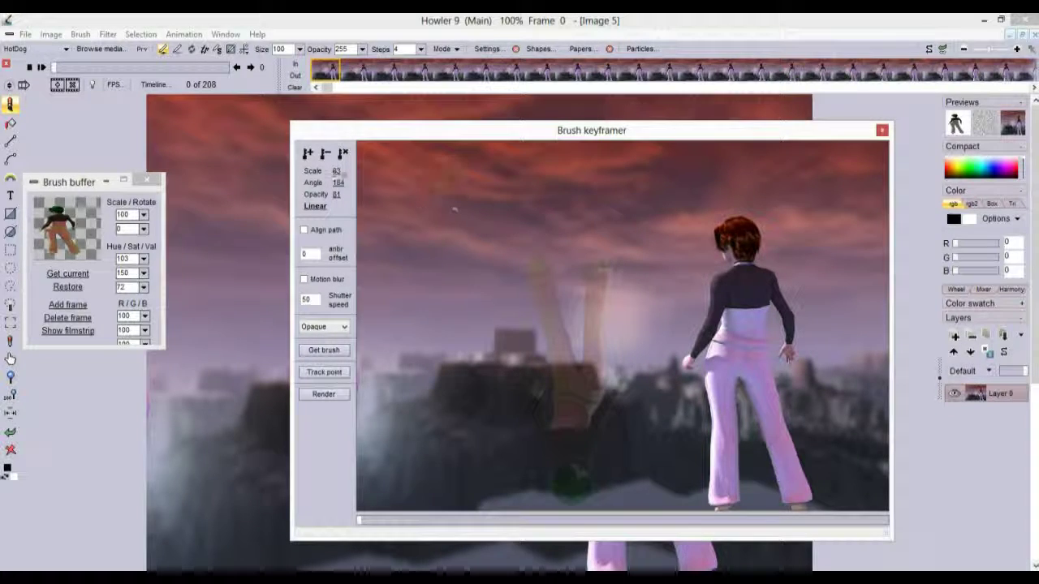
mouse_move(565, 331)
mouse_down()
mouse_move(492, 225)
mouse_move(456, 235)
mouse_up()
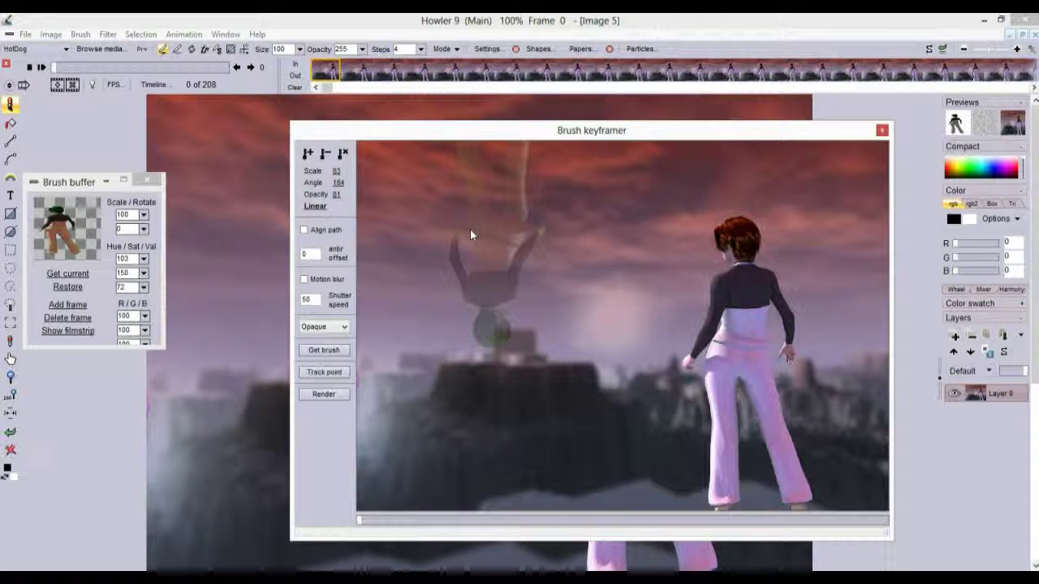
Turn the second figure upright at angle 362, place it just left of the rendered figure and set its opacity to 117.
drag(337, 181, 457, 206)
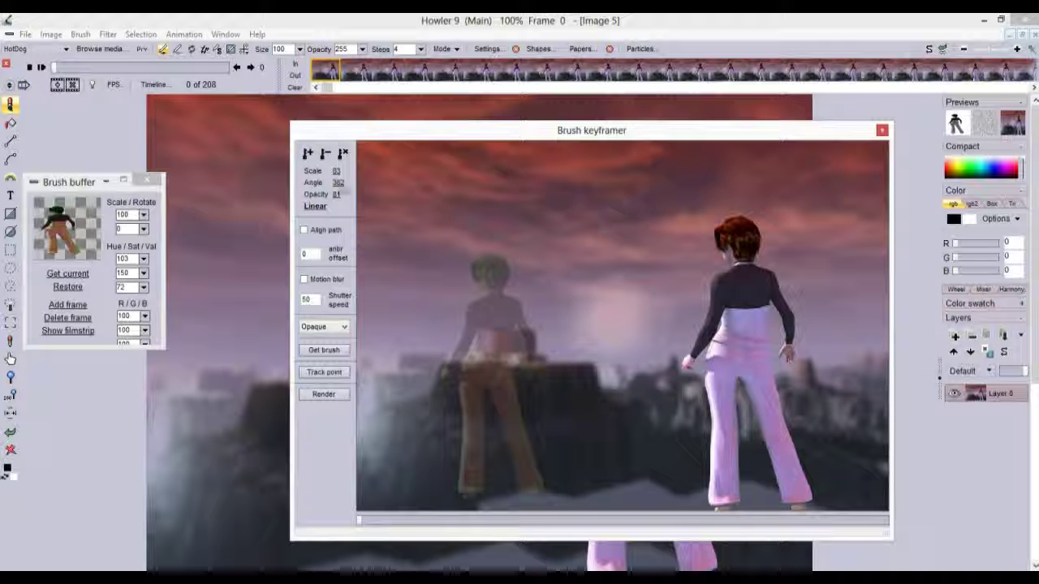
mouse_move(511, 344)
mouse_down()
mouse_move(514, 376)
mouse_move(613, 387)
mouse_move(585, 377)
mouse_up()
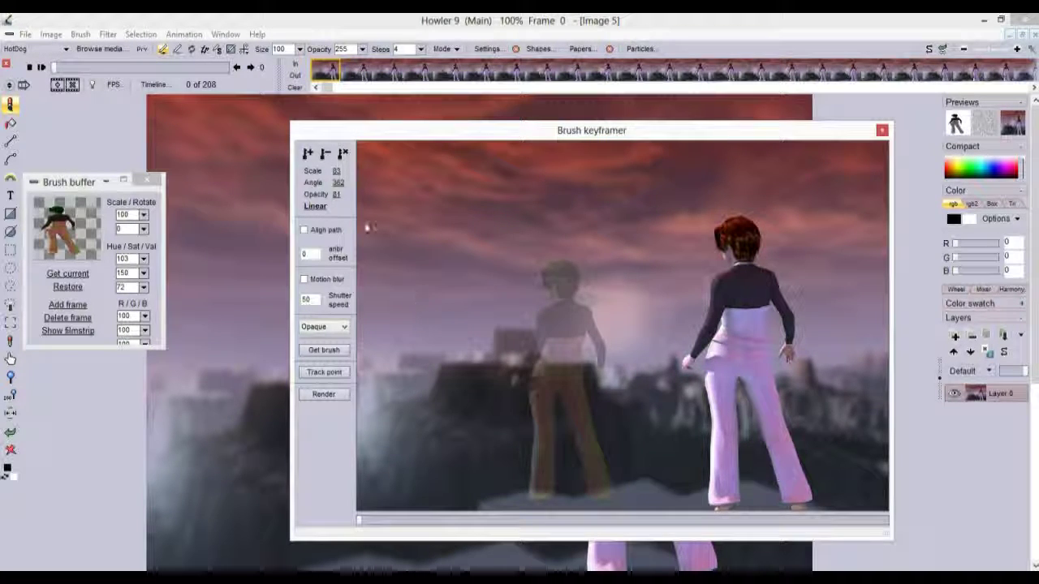
drag(336, 194, 351, 196)
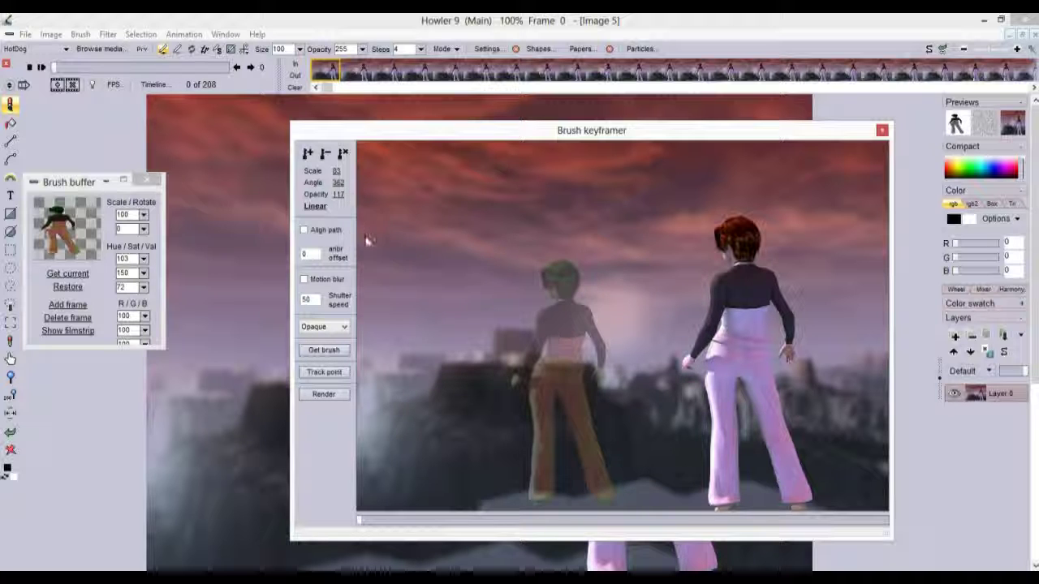
Key the second figure at frame 0, and at frame 207 with its scale reduced to 75.
click(307, 155)
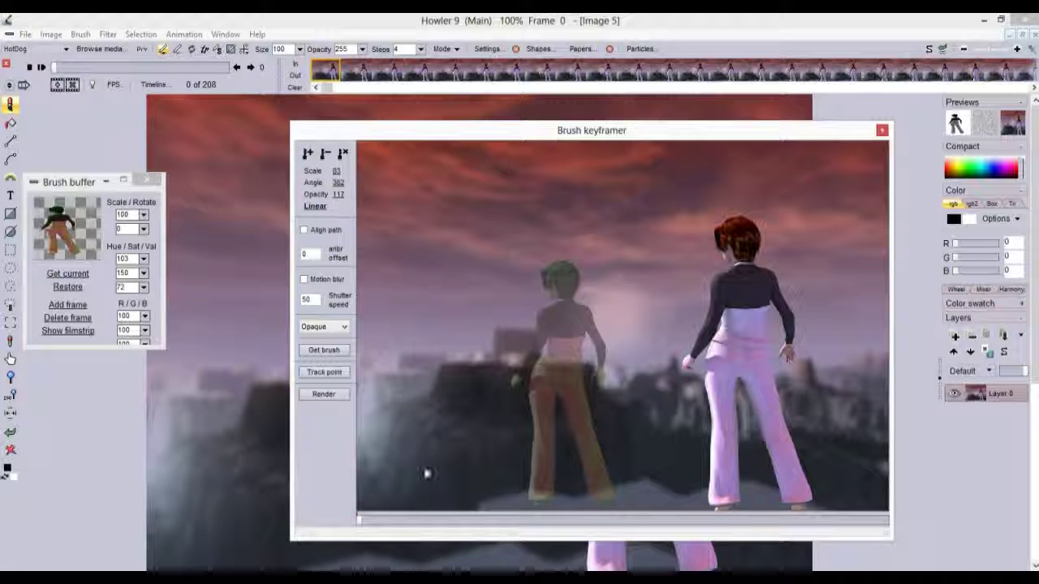
drag(371, 521, 968, 523)
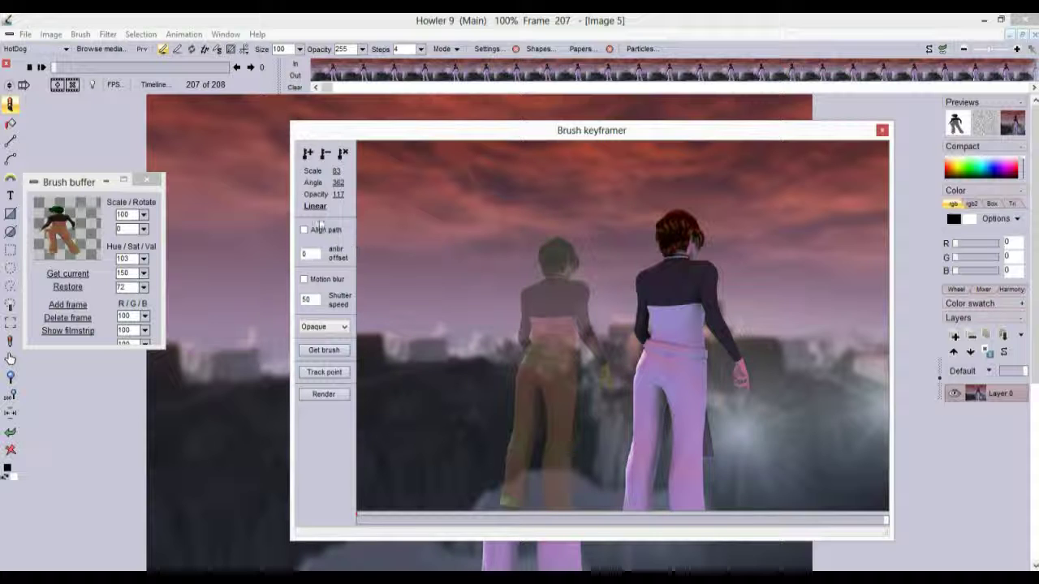
drag(340, 170, 338, 170)
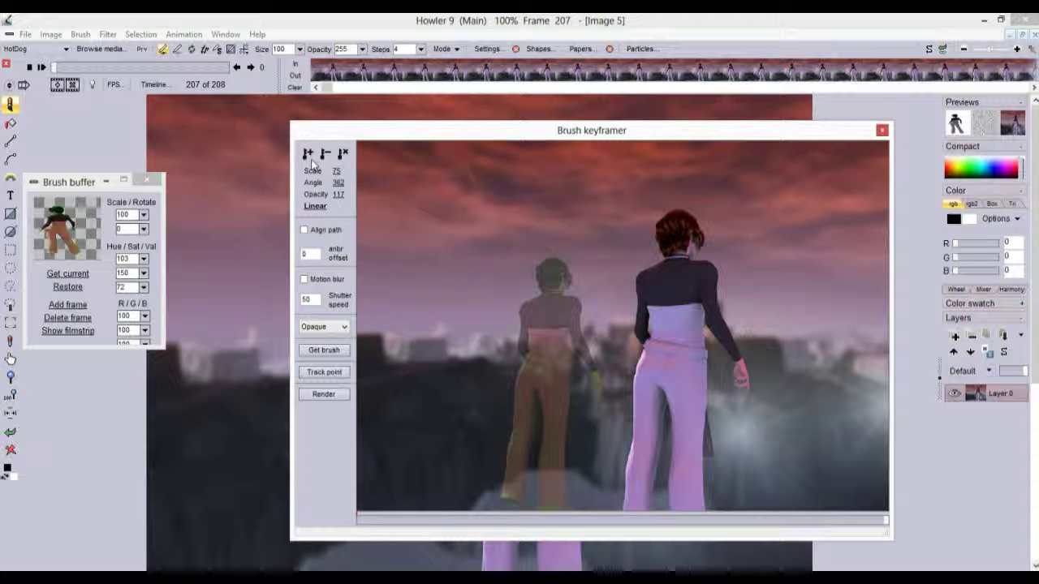
Return to frame 0, render the keyed second figure onto the animation and close the Brush keyframer.
click(426, 523)
drag(405, 524, 332, 524)
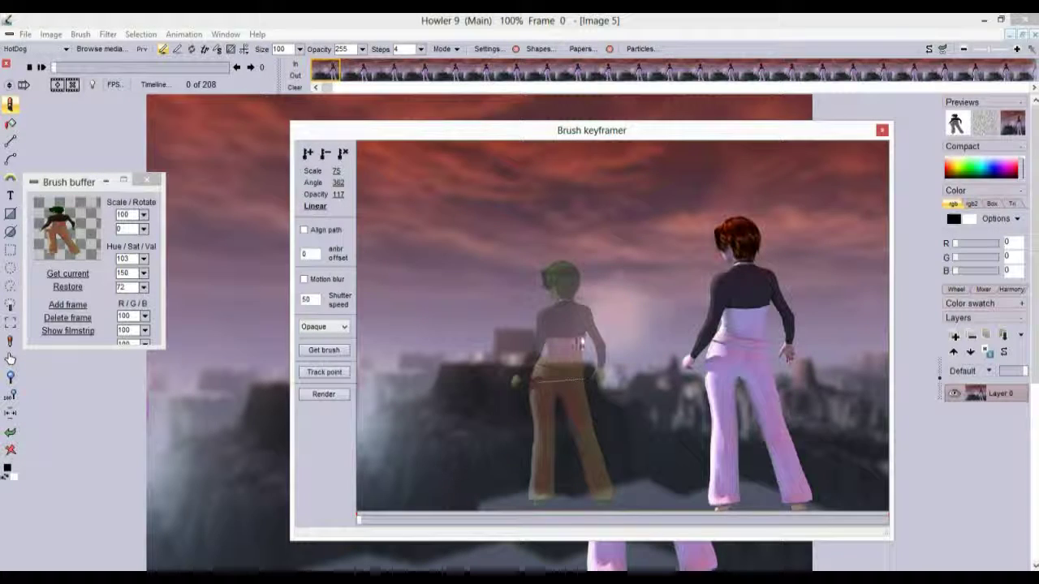
click(327, 394)
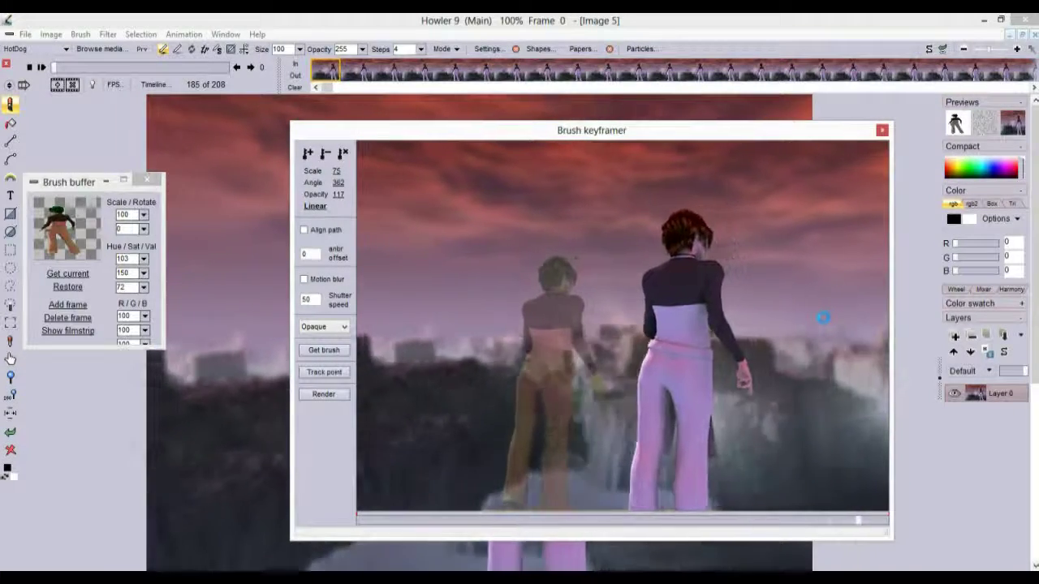
click(882, 131)
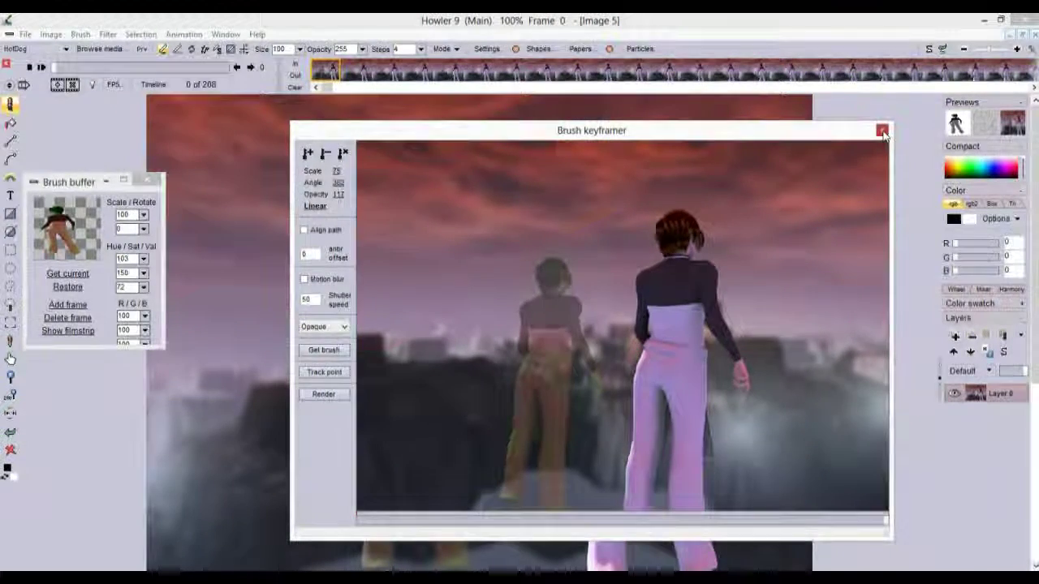
Play back the animation to review both composited figures, then stop playback.
click(42, 69)
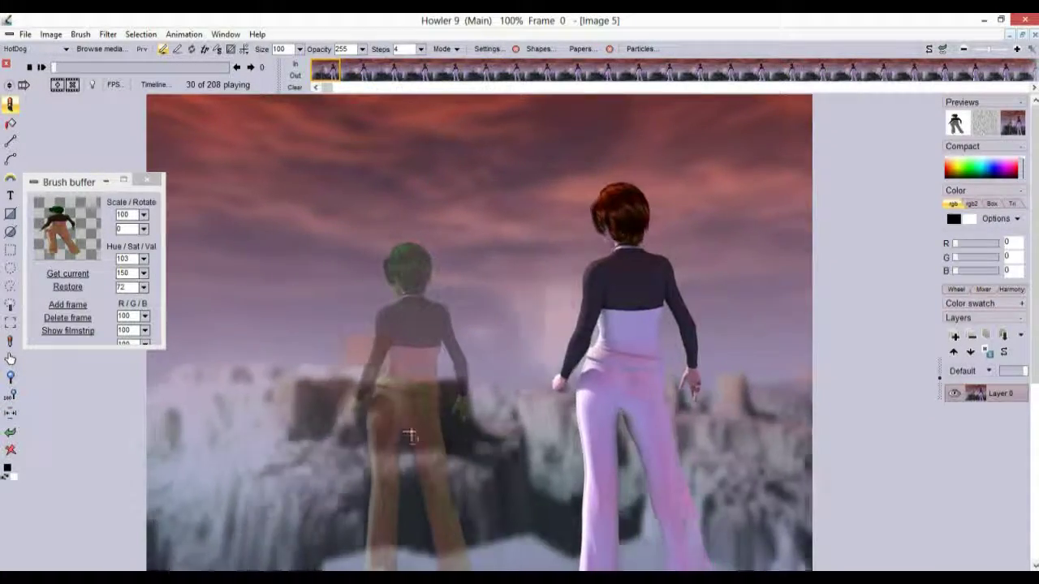
click(42, 69)
click(42, 68)
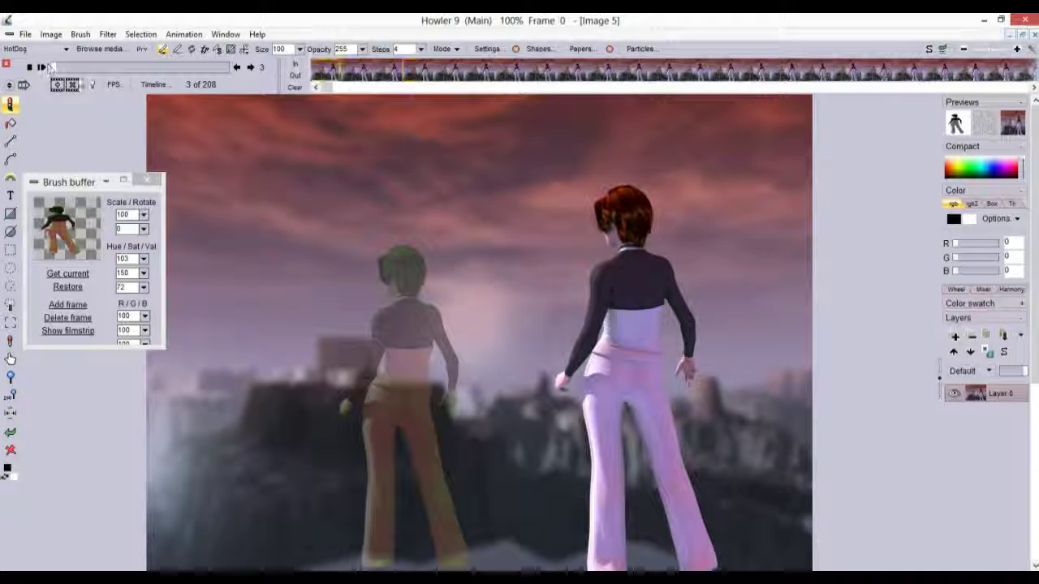
Open the Timeline editor with the Lens flare filter and centre the flare just left of the semi-transparent figure.
click(156, 85)
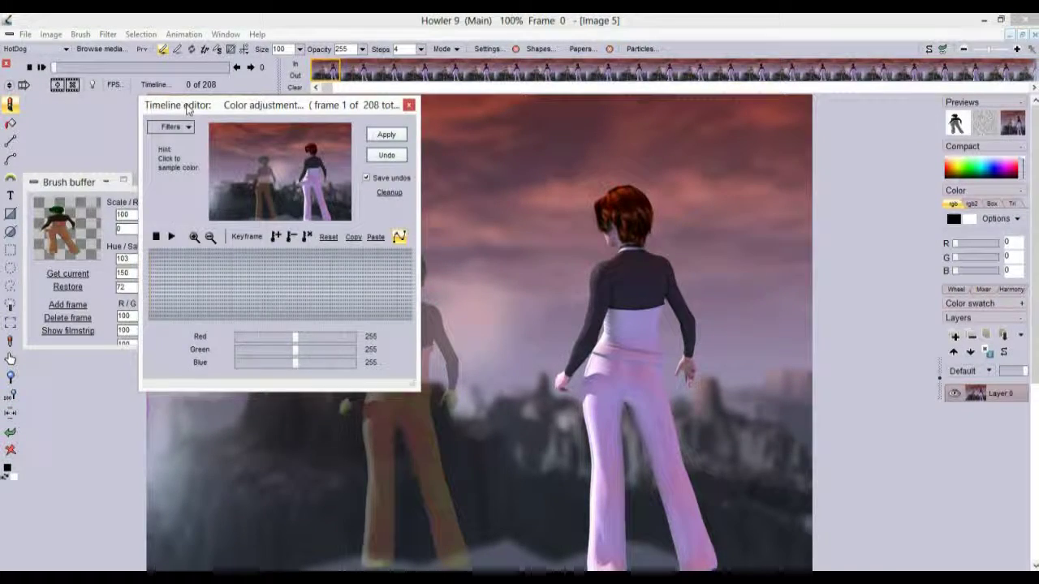
drag(187, 110, 113, 148)
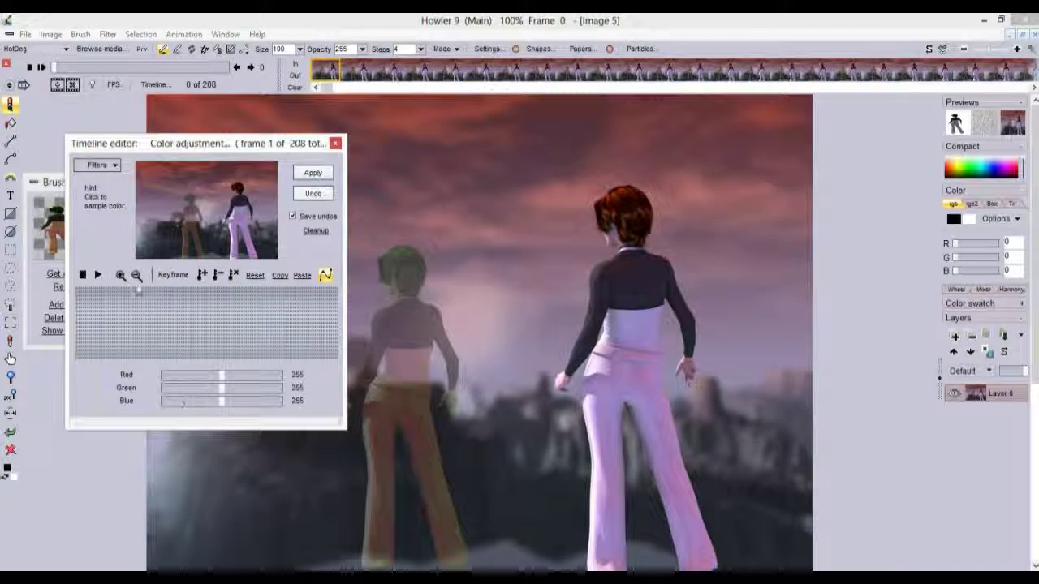
click(113, 166)
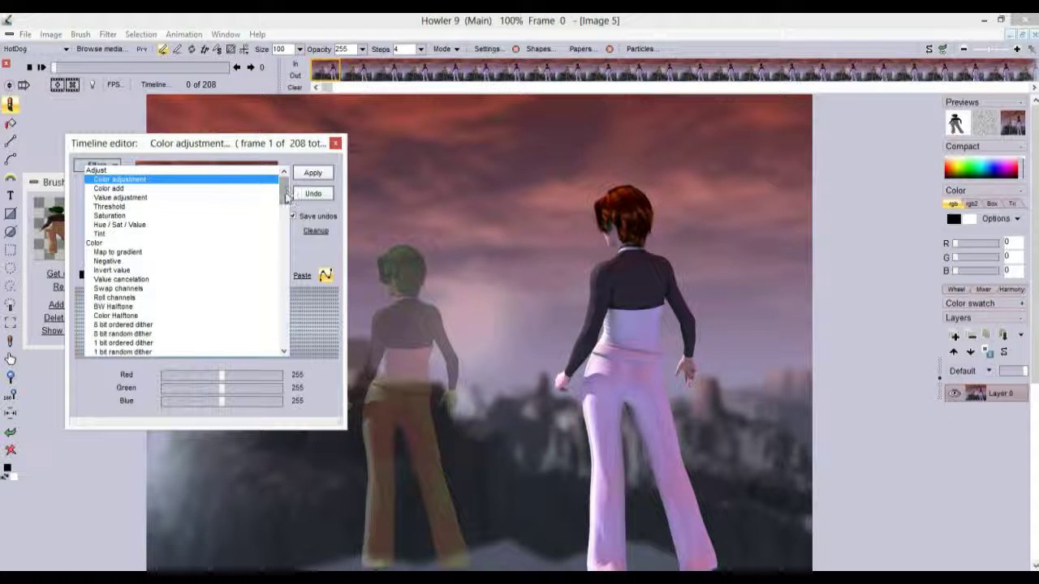
drag(284, 185, 294, 354)
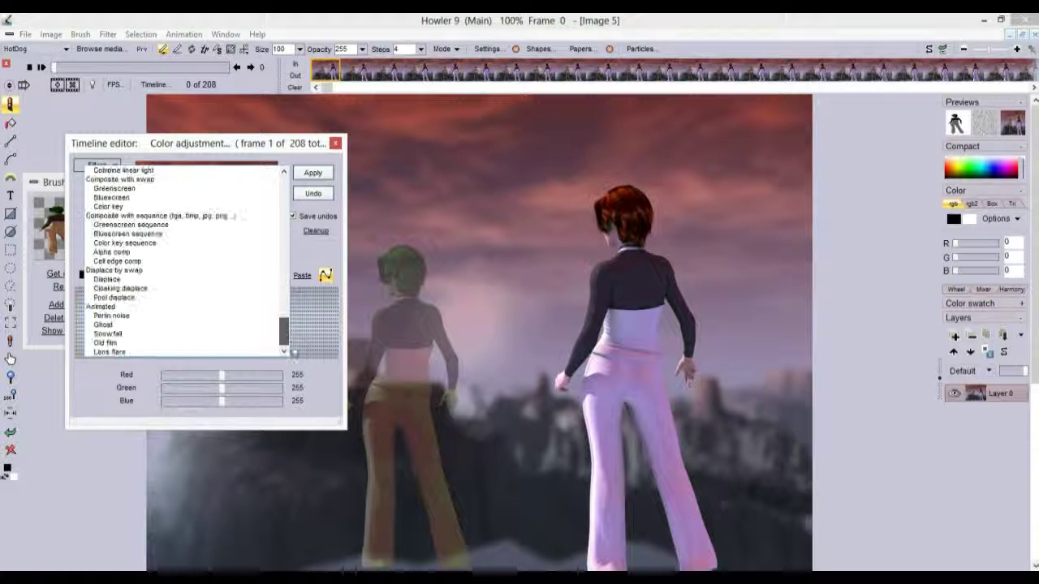
click(111, 352)
click(151, 205)
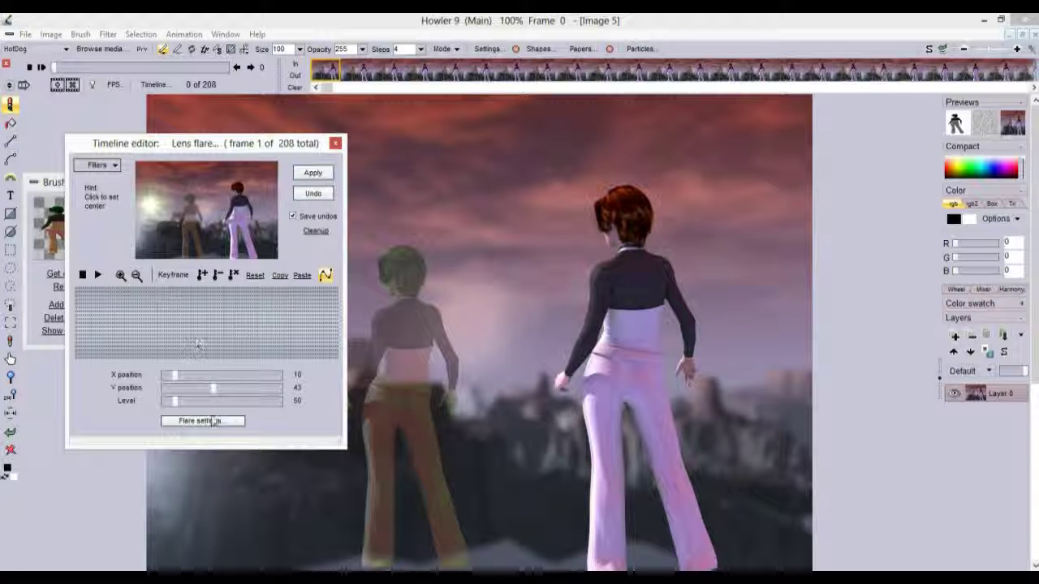
Choose the dark orange star-shaped flare preset in the flare settings and move the options window clear of the editor.
click(212, 421)
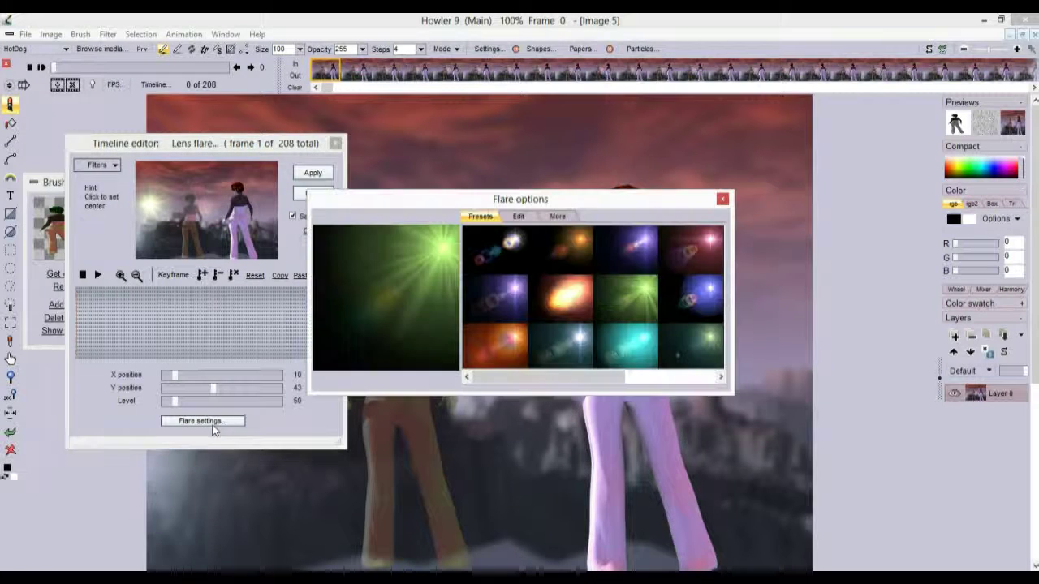
click(557, 301)
drag(593, 376, 685, 378)
click(545, 248)
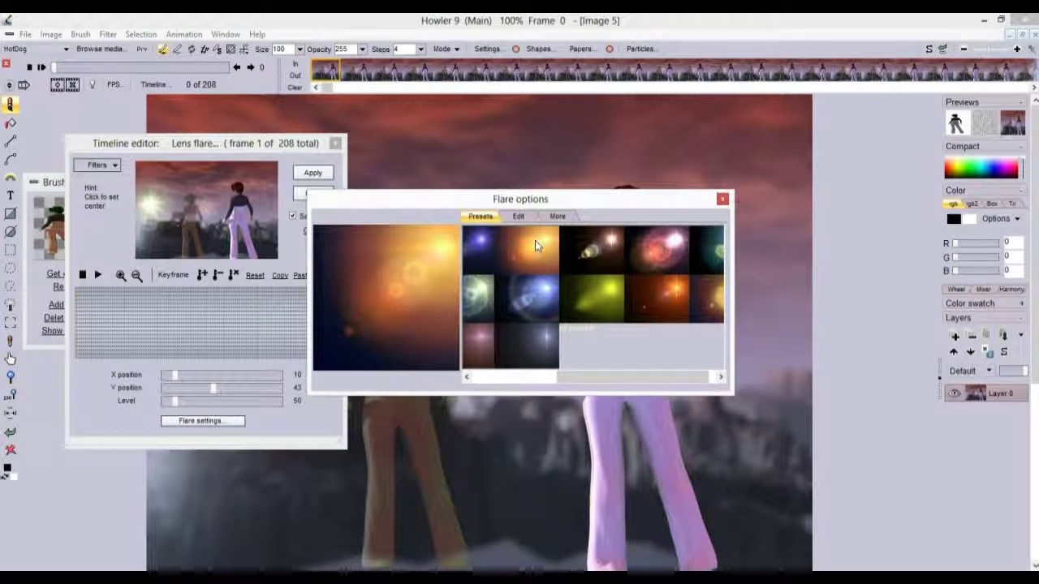
click(668, 318)
drag(479, 195, 757, 416)
Key the lens flare at frame 0 with X position 4, Y position 51 and level 63.
click(146, 215)
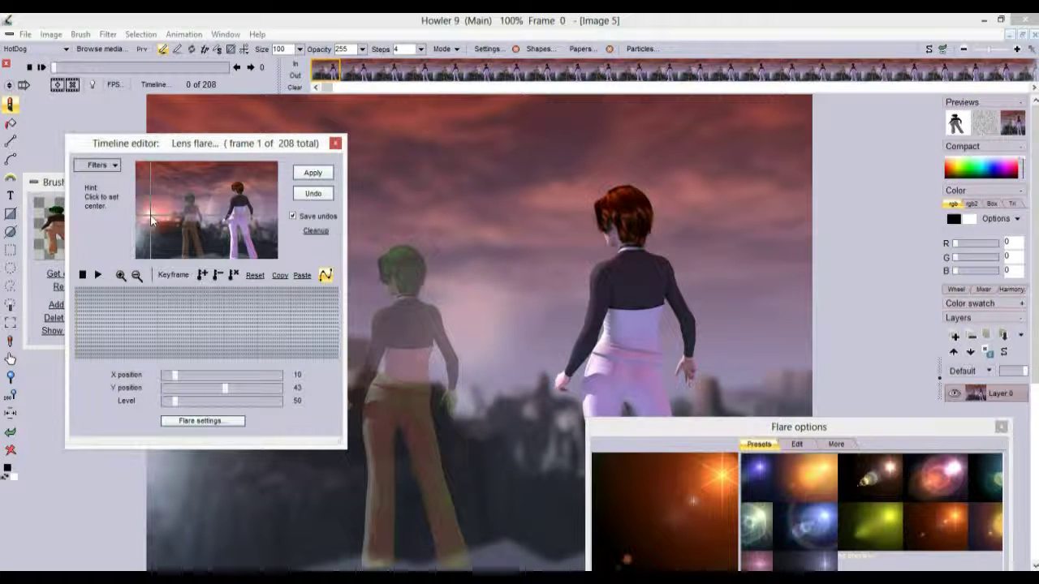
mouse_move(174, 404)
mouse_down()
mouse_move(162, 403)
mouse_move(178, 408)
mouse_move(180, 386)
mouse_up()
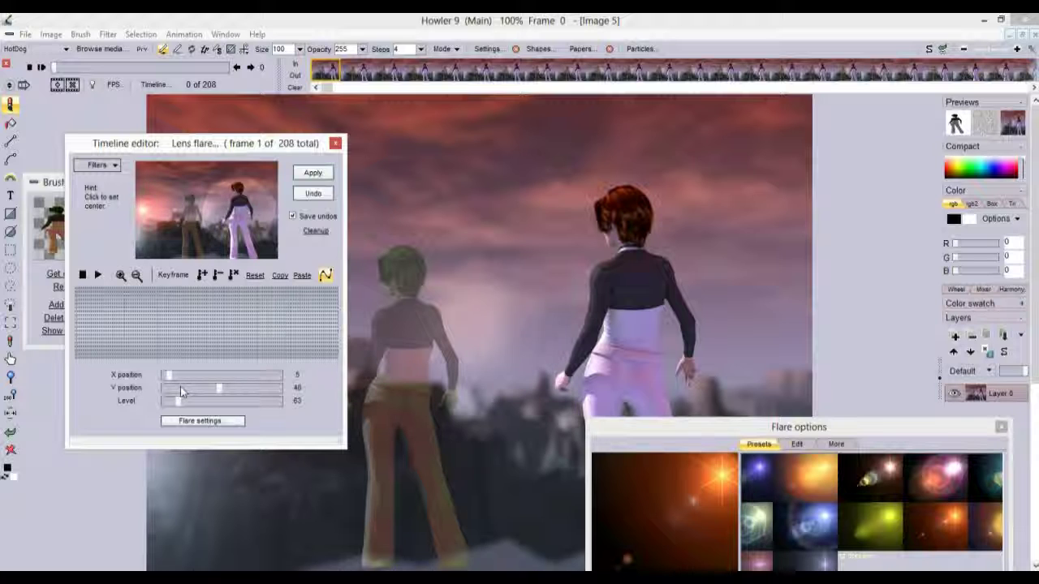
click(141, 213)
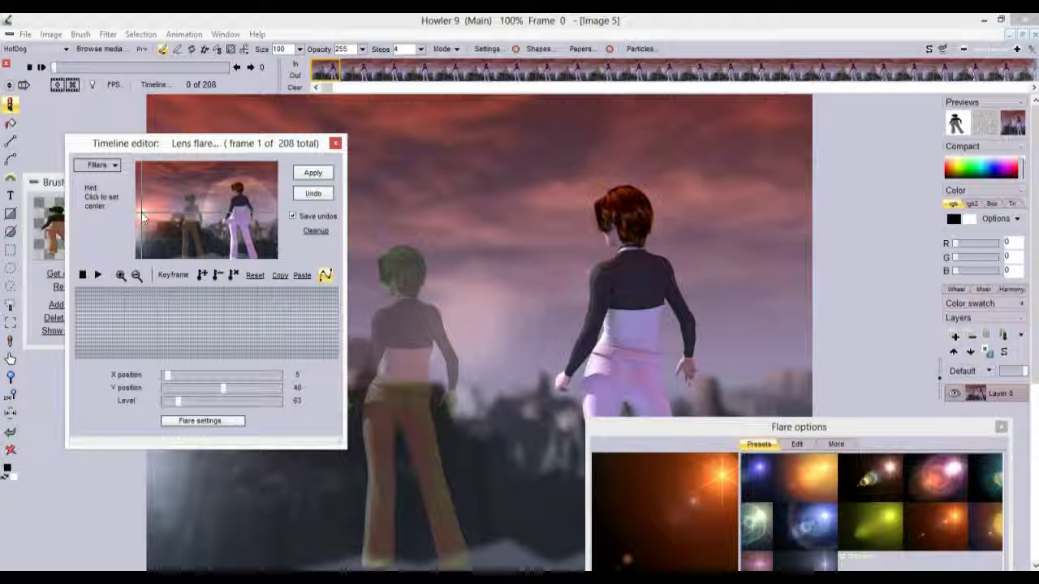
drag(149, 344, 219, 327)
click(208, 229)
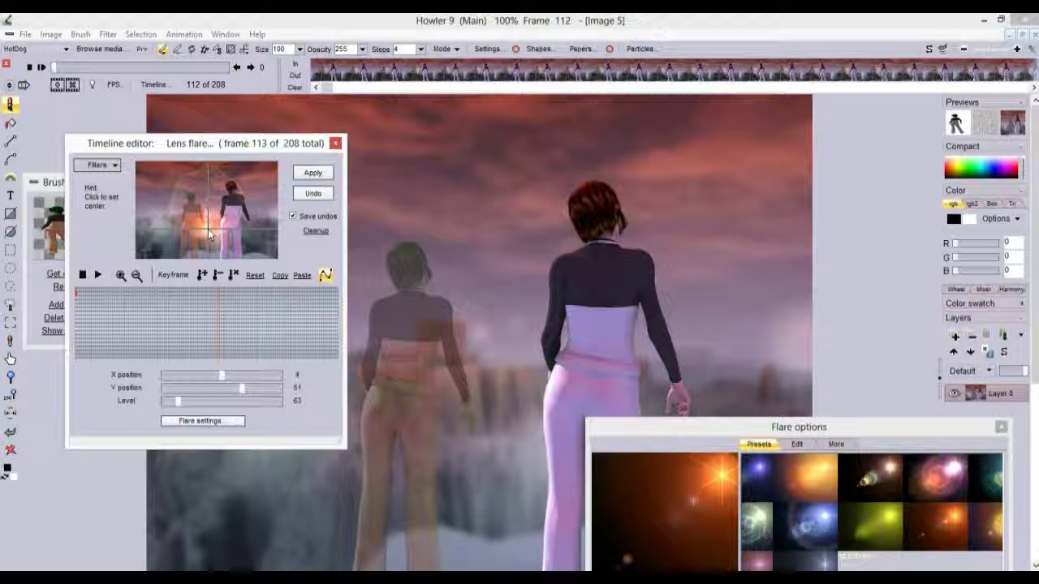
click(180, 227)
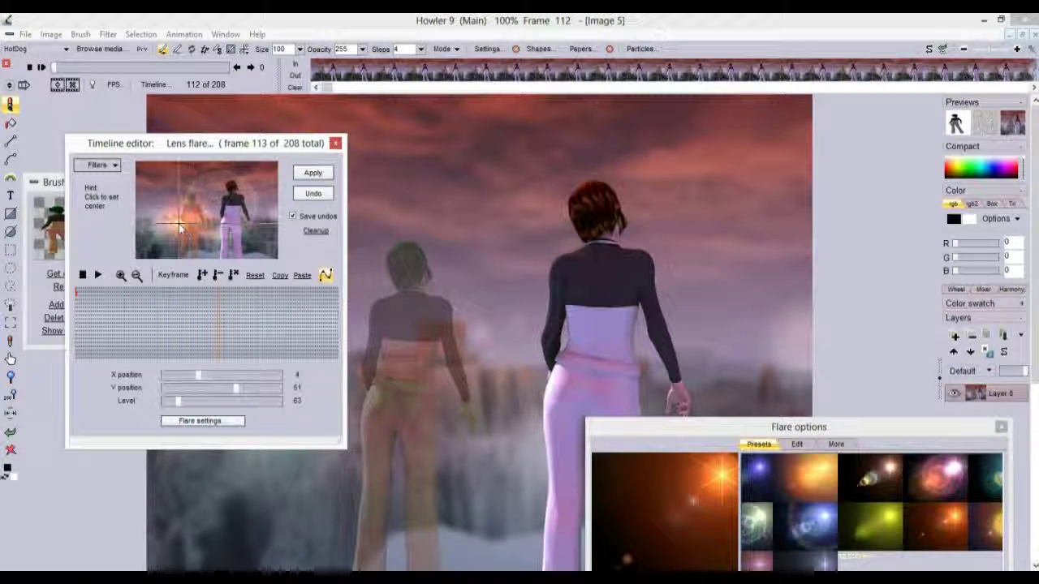
click(184, 228)
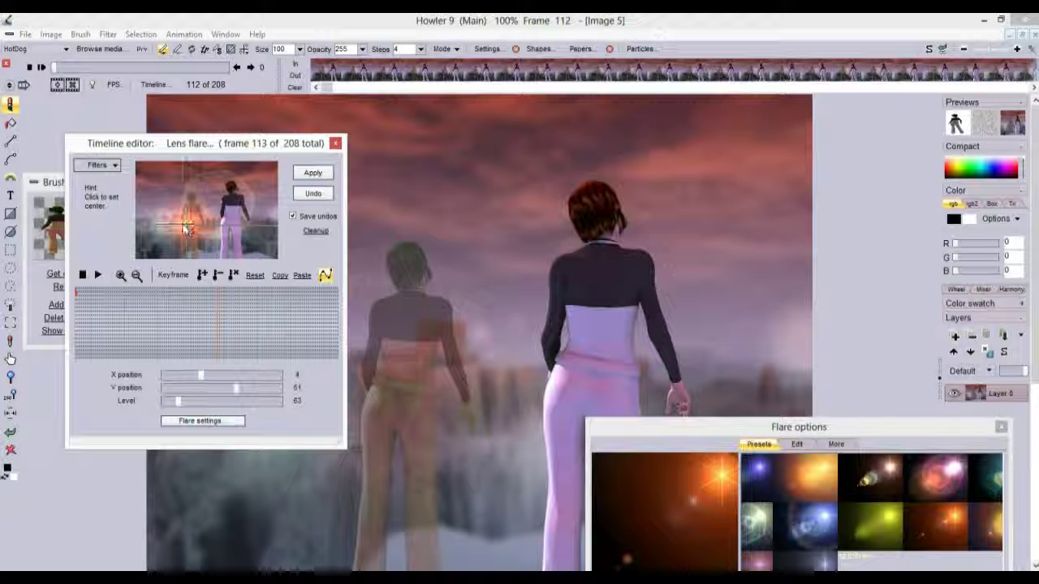
click(186, 229)
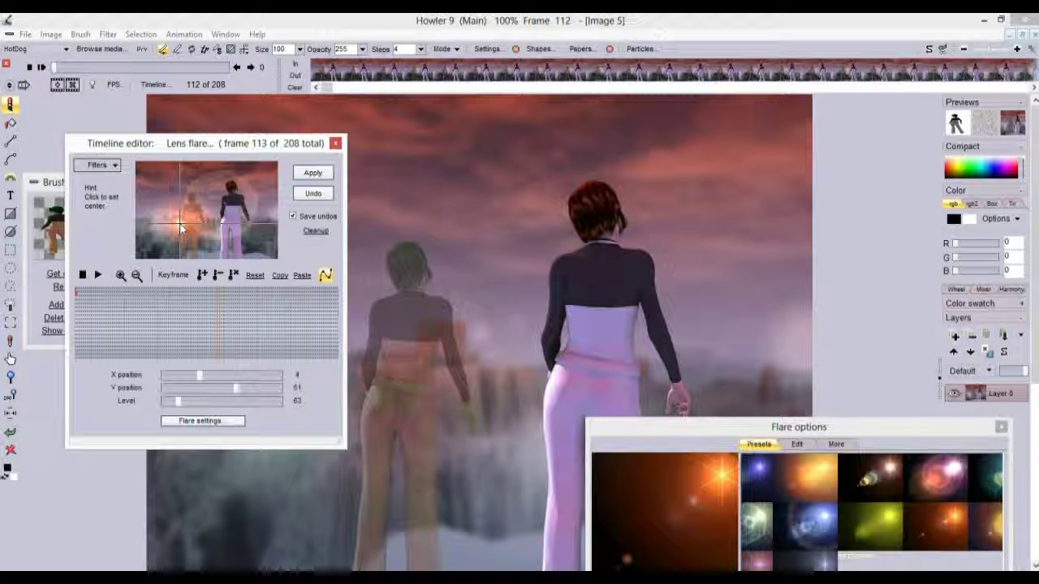
drag(188, 232, 213, 237)
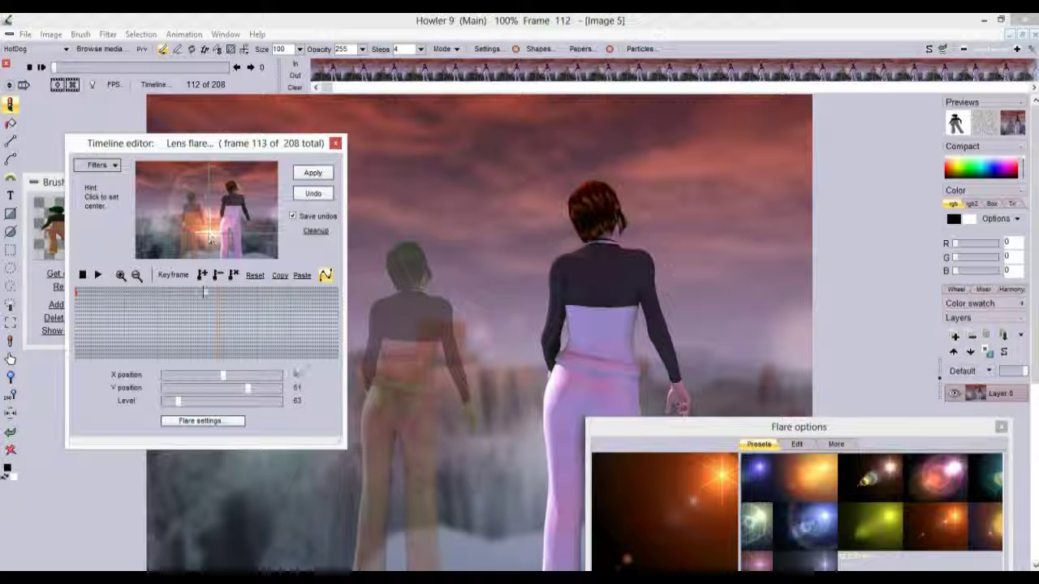
Key the lens flare at frame 104, low between the two figures at X 51, Y 77, with level 116.
mouse_move(216, 316)
mouse_down()
mouse_move(273, 317)
mouse_move(186, 318)
mouse_move(209, 314)
mouse_up()
click(208, 237)
drag(207, 240, 209, 242)
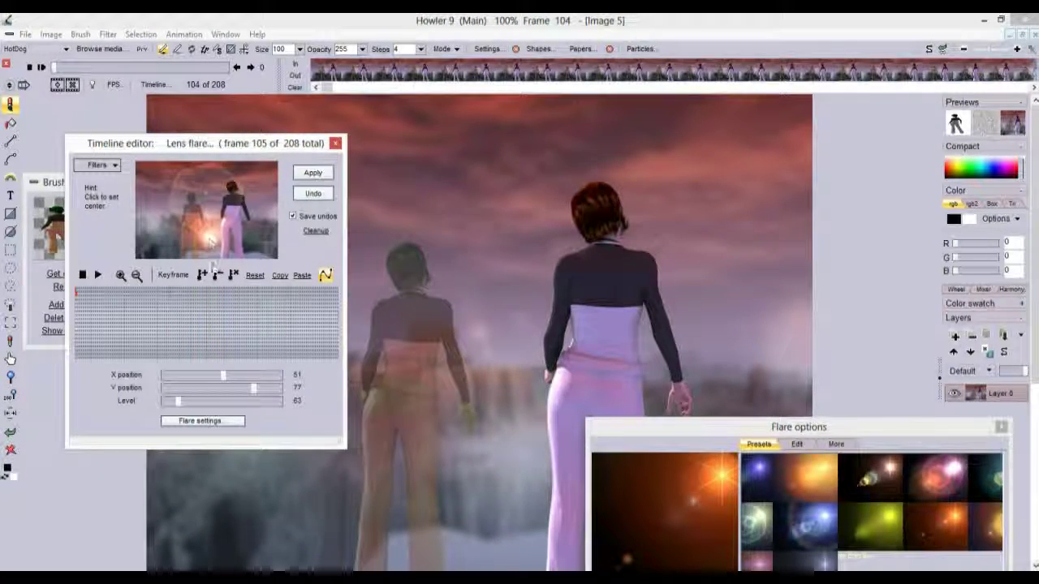
drag(184, 403, 191, 401)
click(207, 277)
Key the lens flare at frame 204 near the image's left edge at X 3, Y 38, with level 83.
drag(219, 253, 139, 235)
drag(227, 331, 334, 332)
click(141, 219)
drag(140, 215, 142, 204)
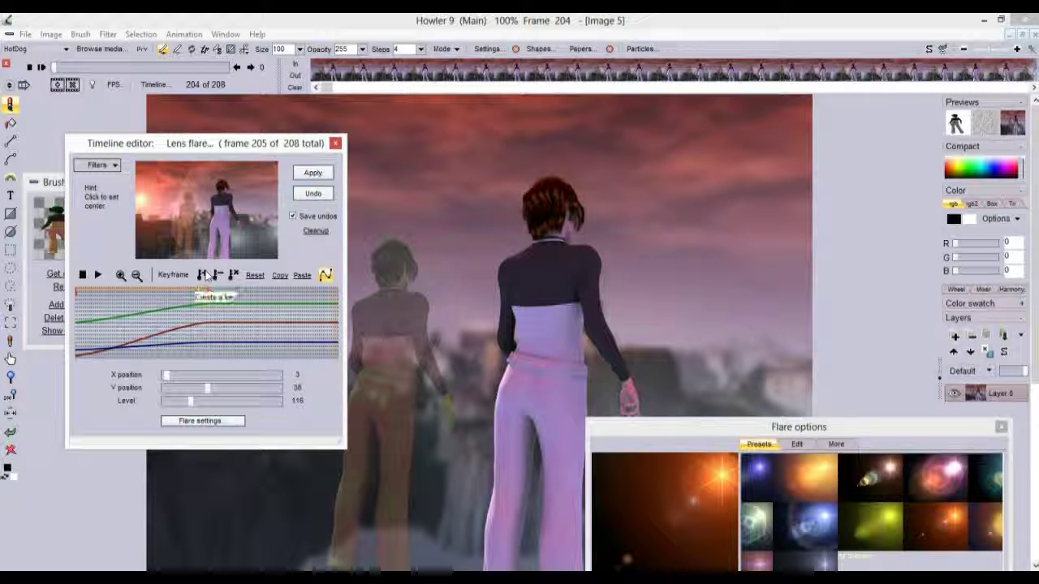
drag(188, 406, 184, 408)
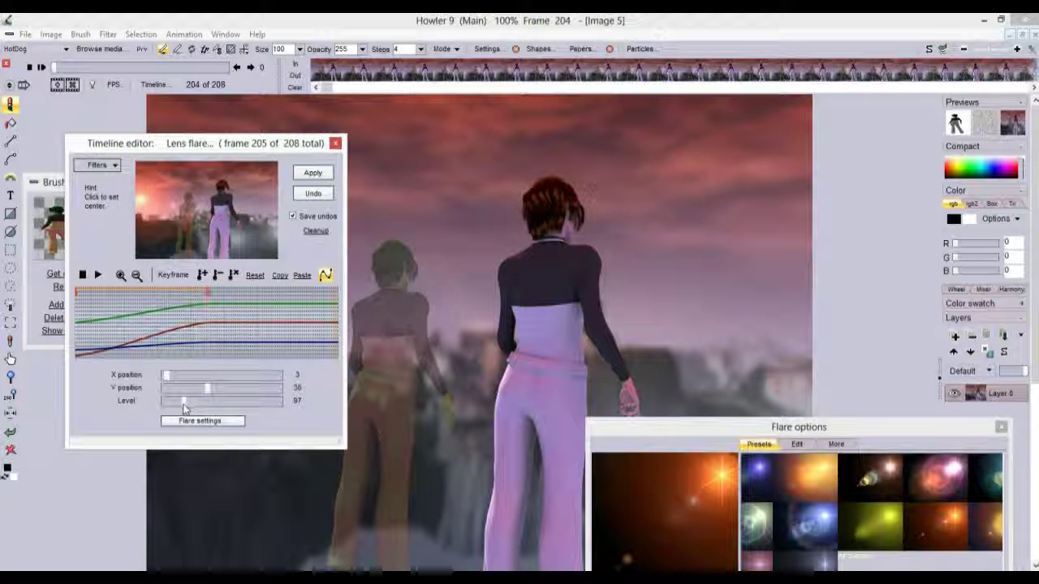
click(226, 304)
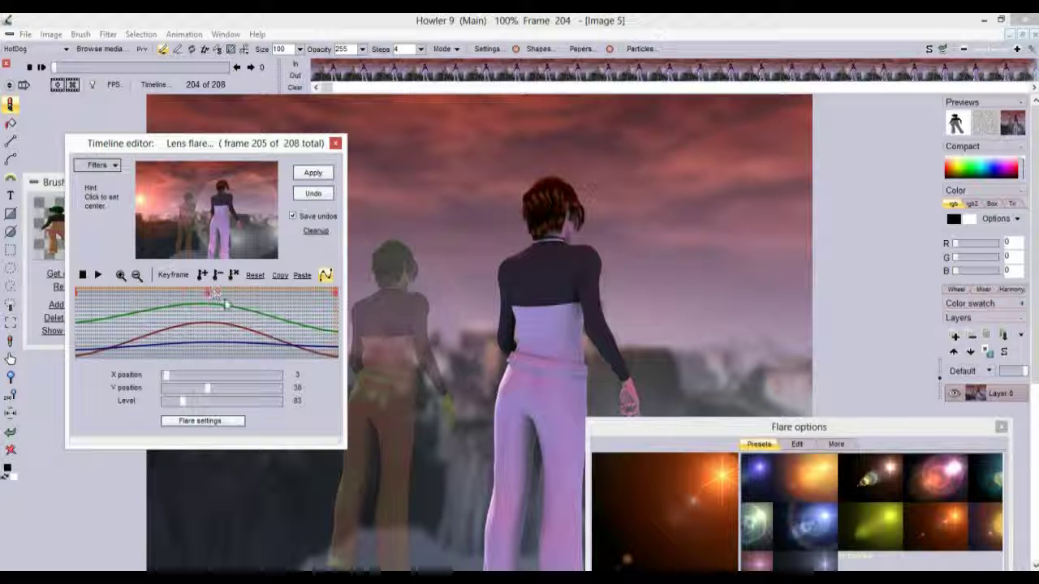
Key the lens flare's interpolated settings at frame 58, and key it at frame 61 with its level at 0.
drag(95, 327, 154, 328)
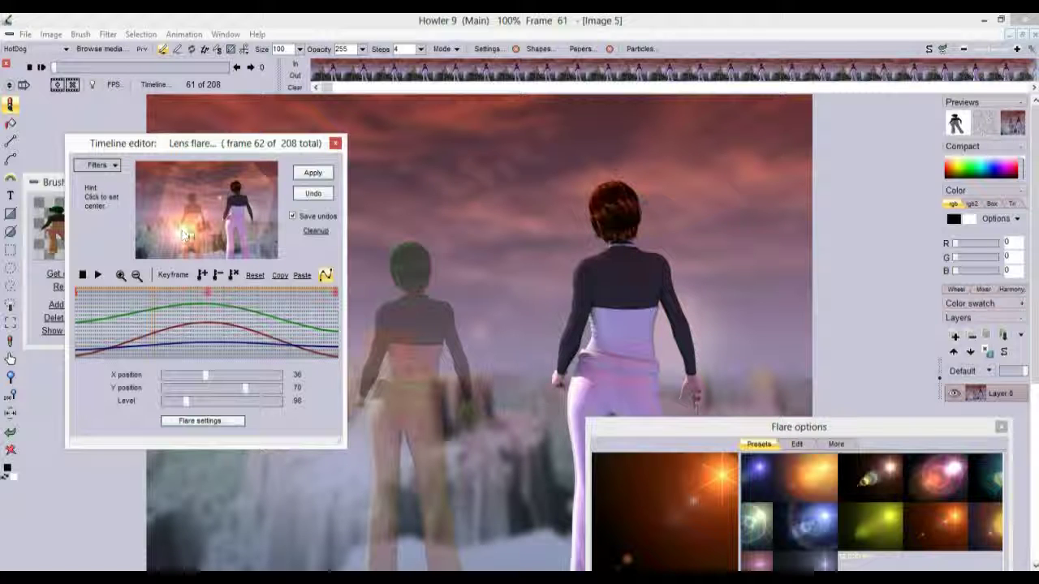
click(190, 234)
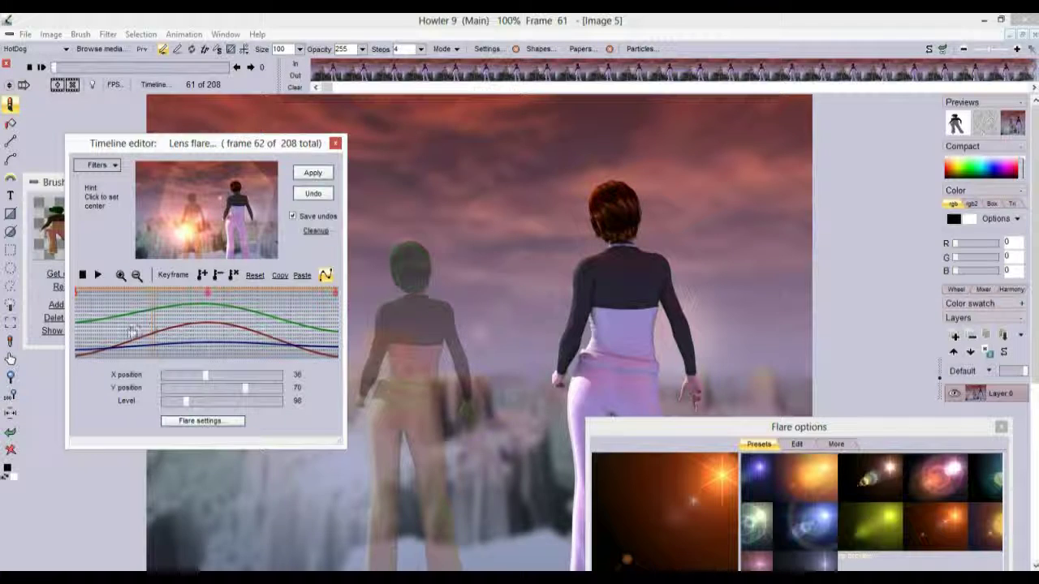
click(159, 333)
mouse_move(157, 331)
mouse_down()
mouse_move(175, 323)
mouse_move(150, 330)
mouse_up()
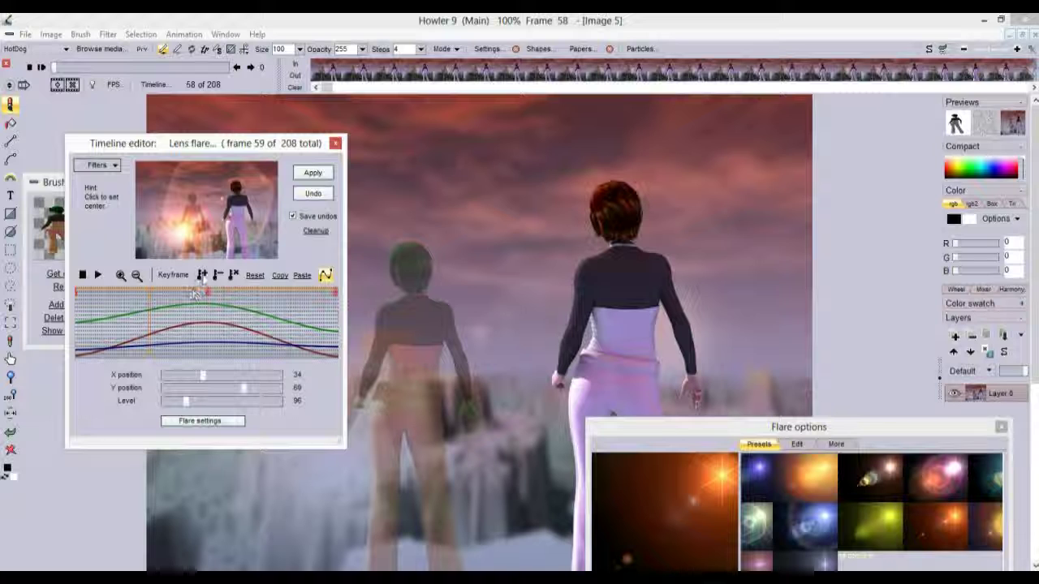
click(154, 317)
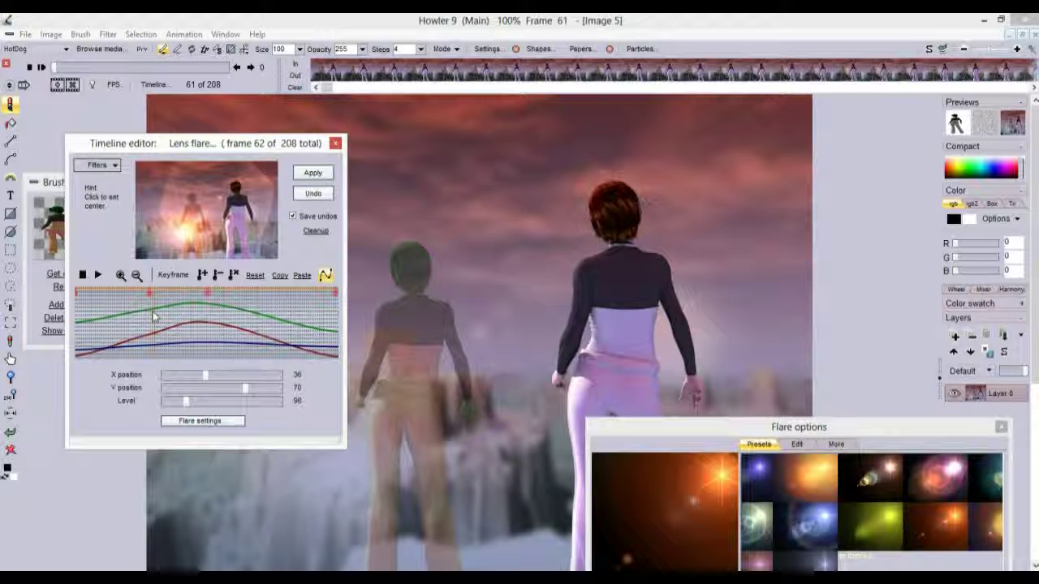
drag(185, 404, 163, 414)
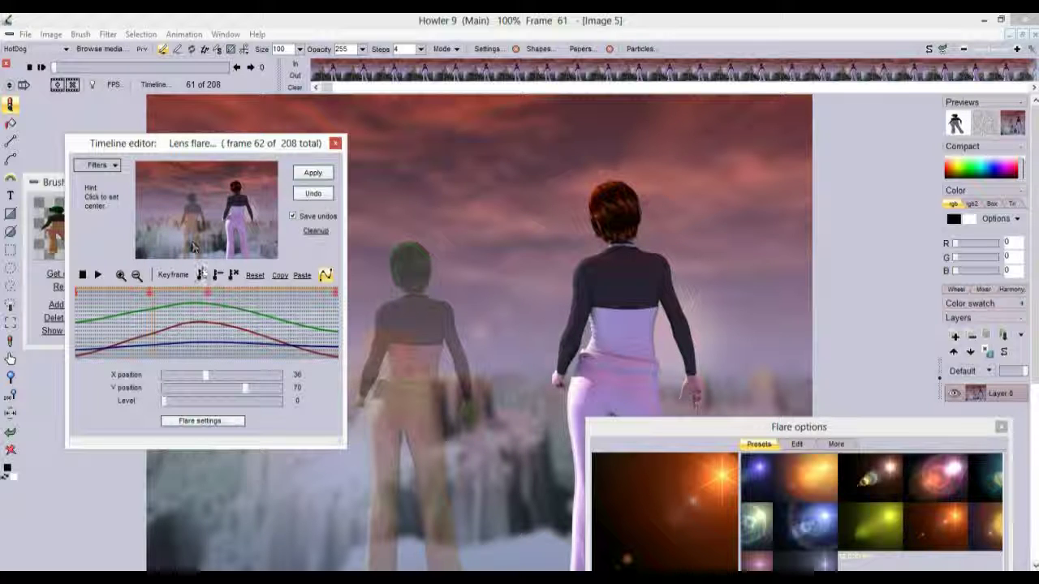
Key the lens flare at frame 69 with its level raised to 27.
drag(158, 319, 164, 319)
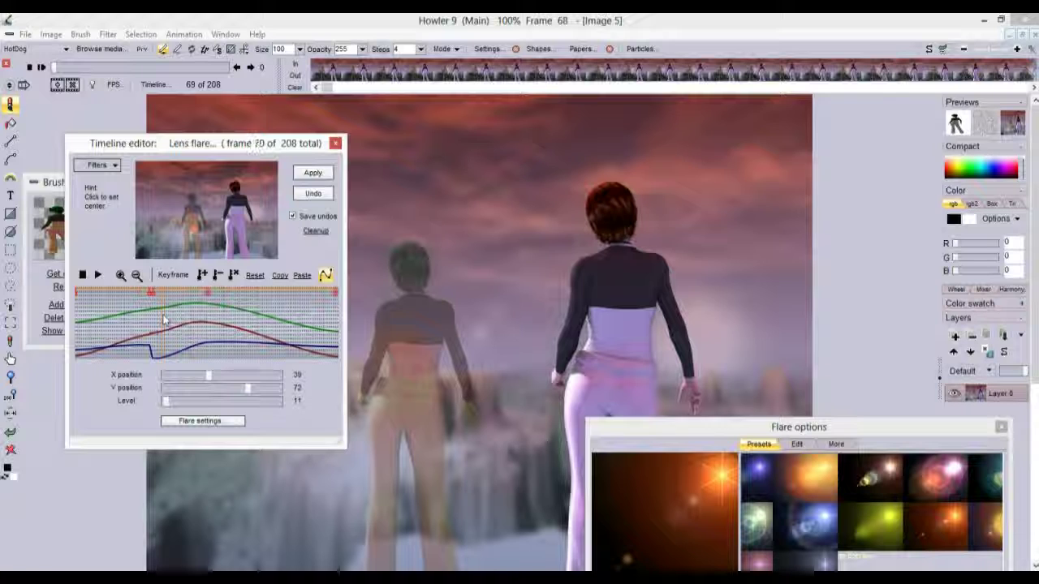
drag(170, 397, 175, 400)
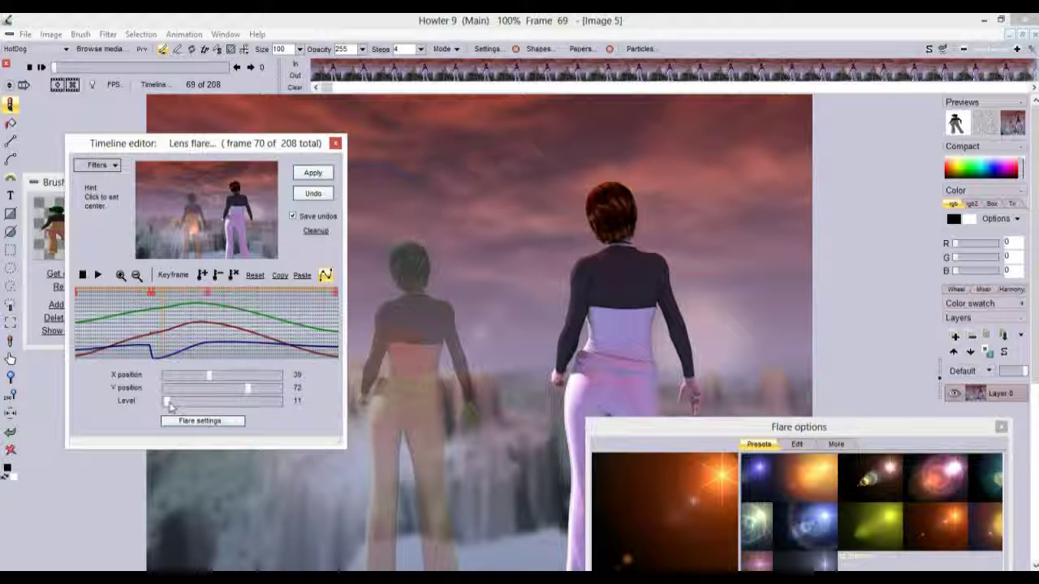
click(201, 276)
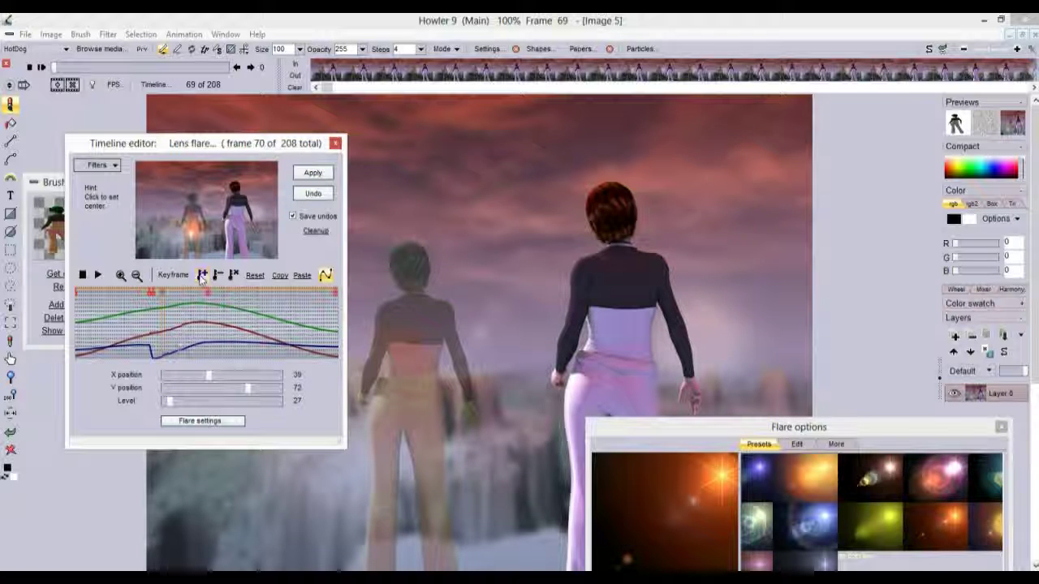
Shift the flare keyframes at frames 61 and 69 slightly earlier and add a keyframe at frame 65 with level 11.
click(167, 308)
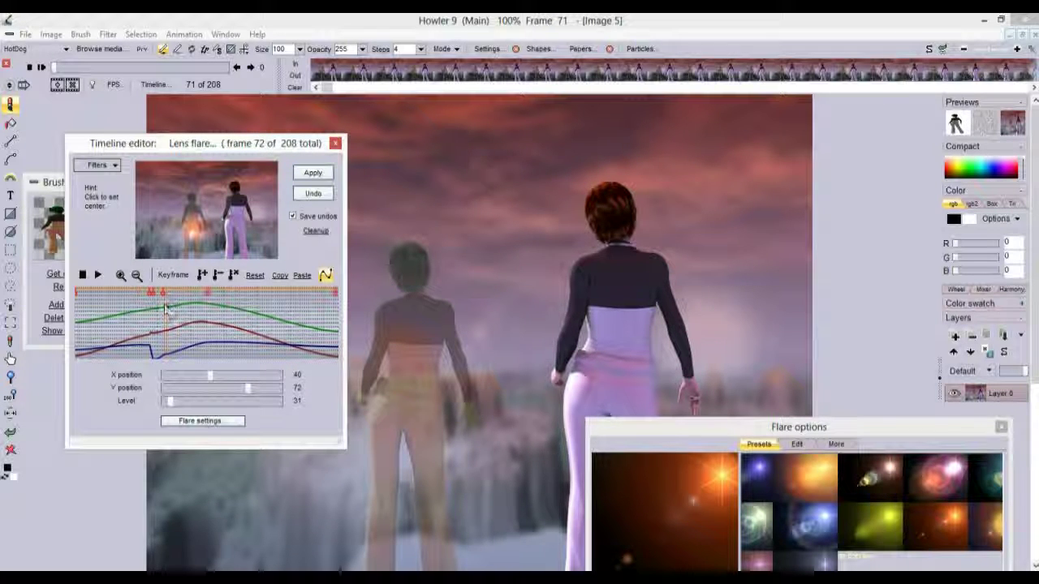
drag(342, 327, 765, 349)
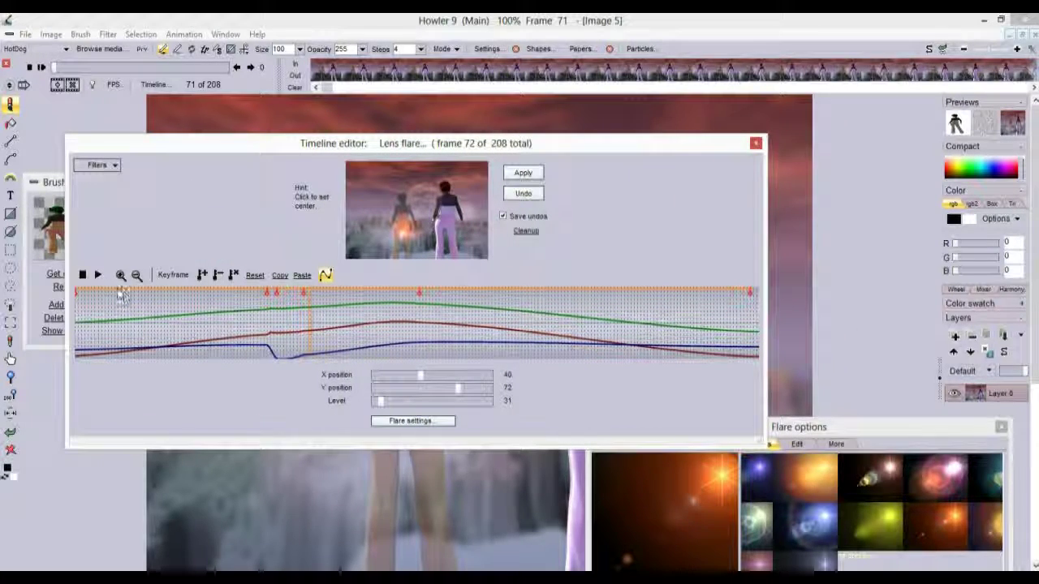
click(121, 275)
click(120, 276)
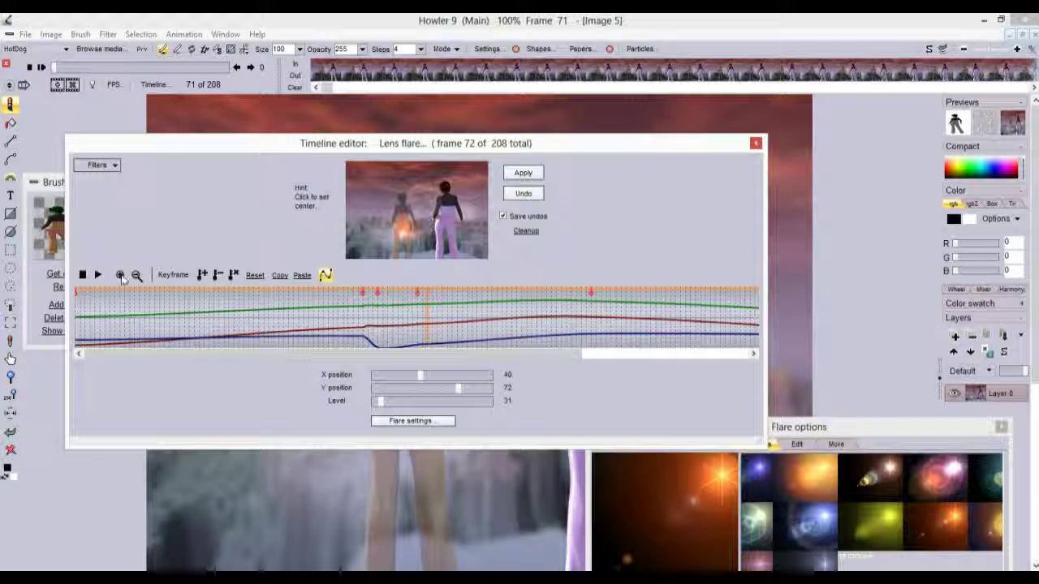
click(120, 275)
click(120, 275)
click(120, 275)
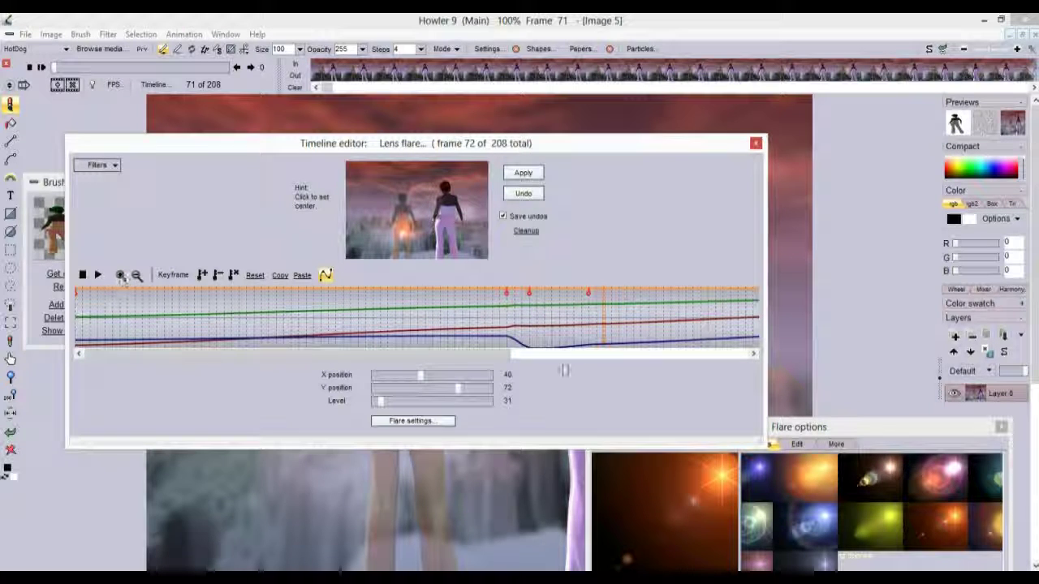
drag(273, 353, 564, 359)
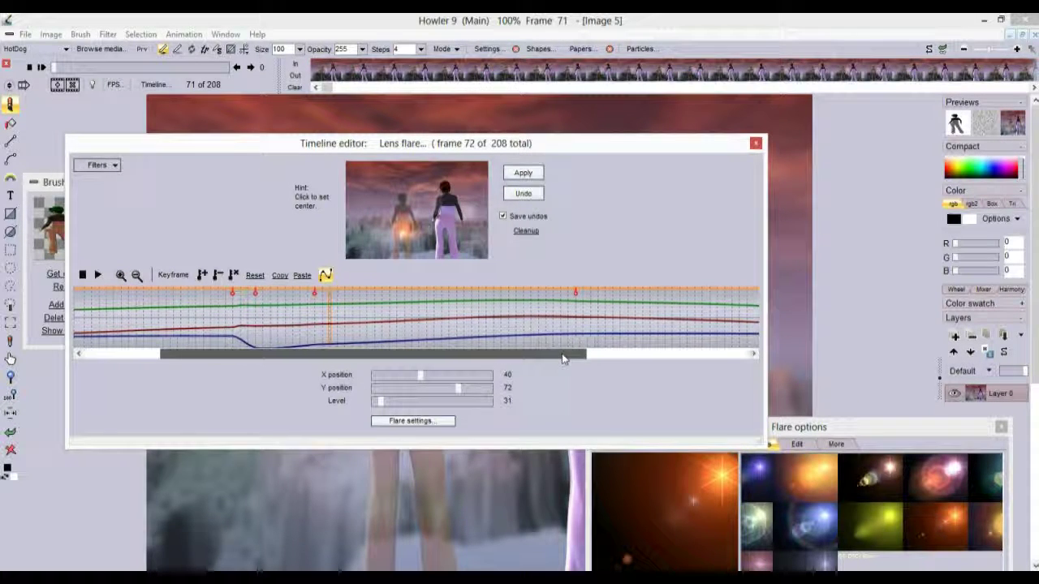
click(344, 329)
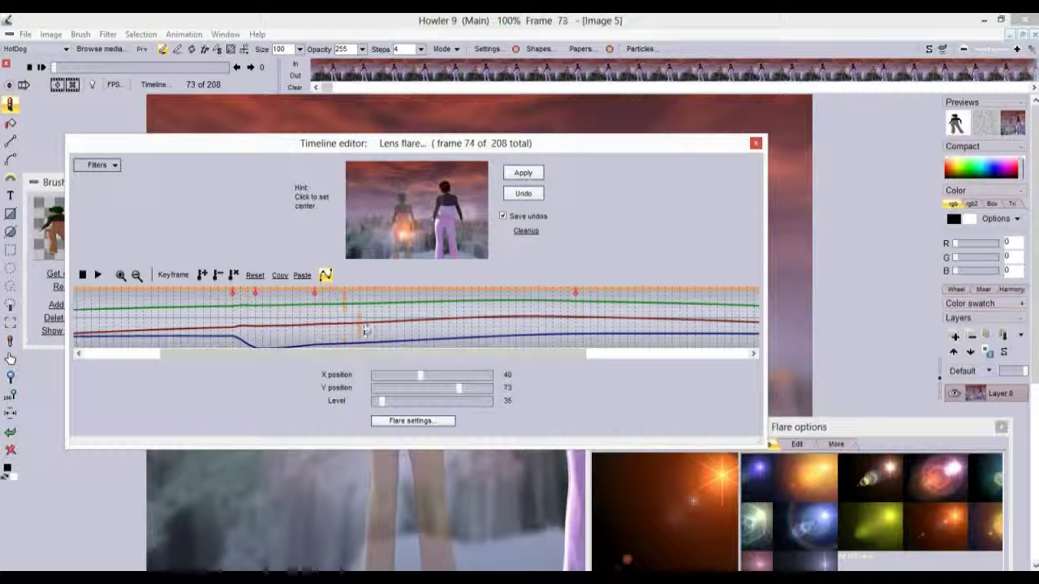
mouse_move(316, 298)
mouse_down()
mouse_move(282, 306)
mouse_move(249, 300)
mouse_move(300, 299)
mouse_move(246, 293)
mouse_up()
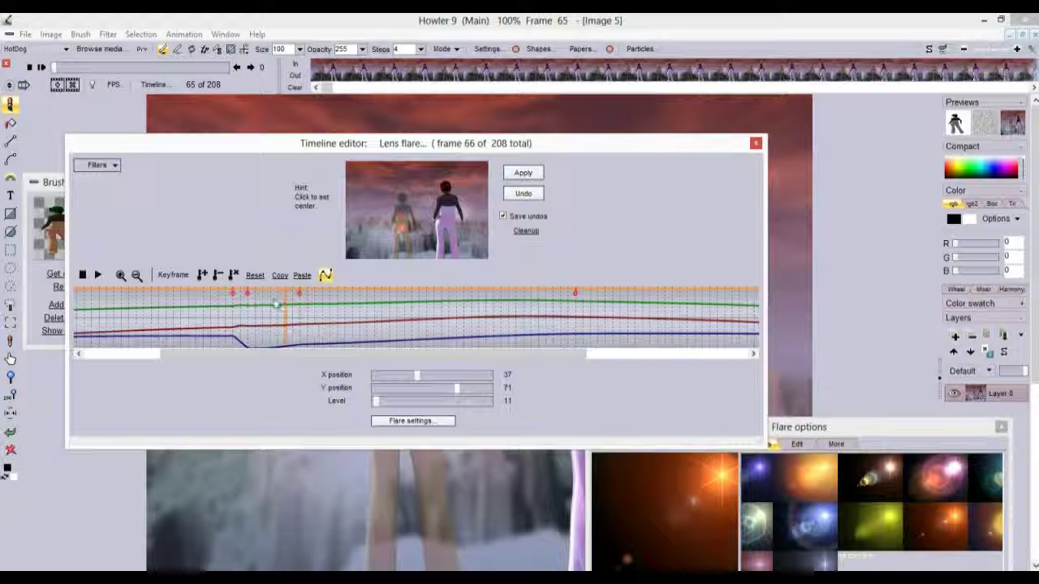
click(202, 275)
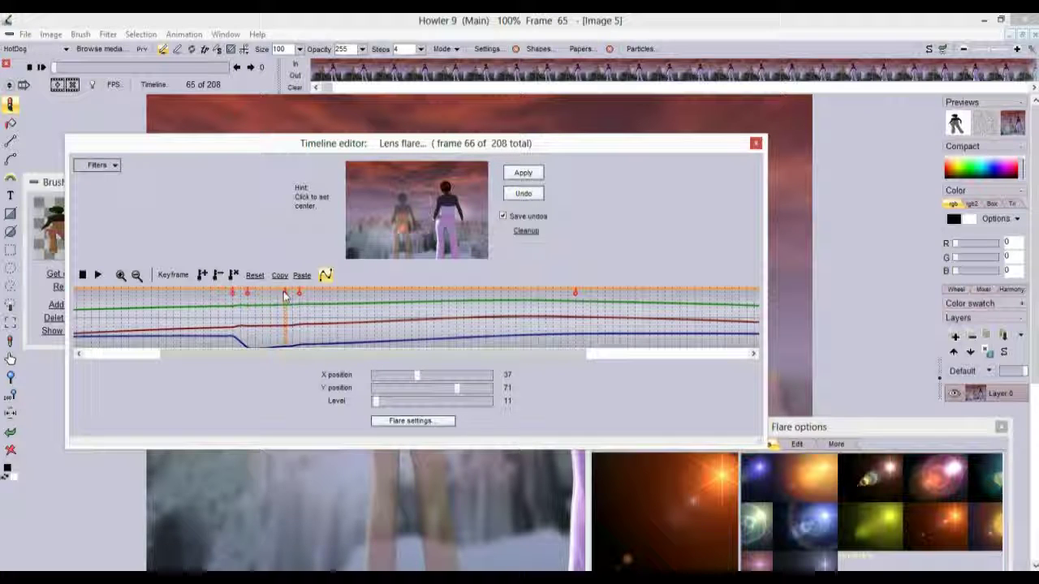
Key the lens flare at frame 69 with its level lowered to 0.
drag(280, 299, 315, 332)
drag(379, 406, 374, 406)
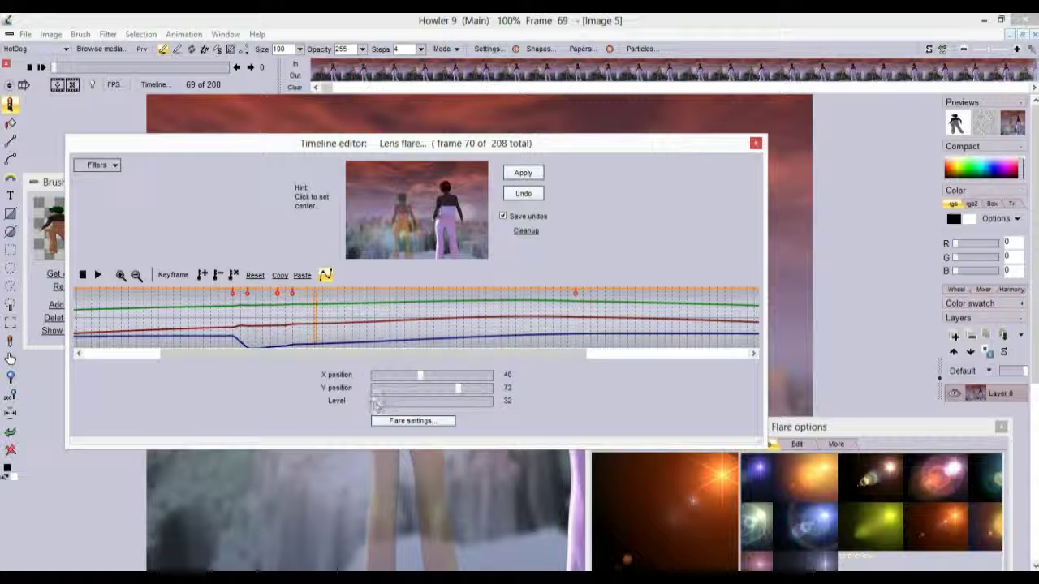
click(206, 277)
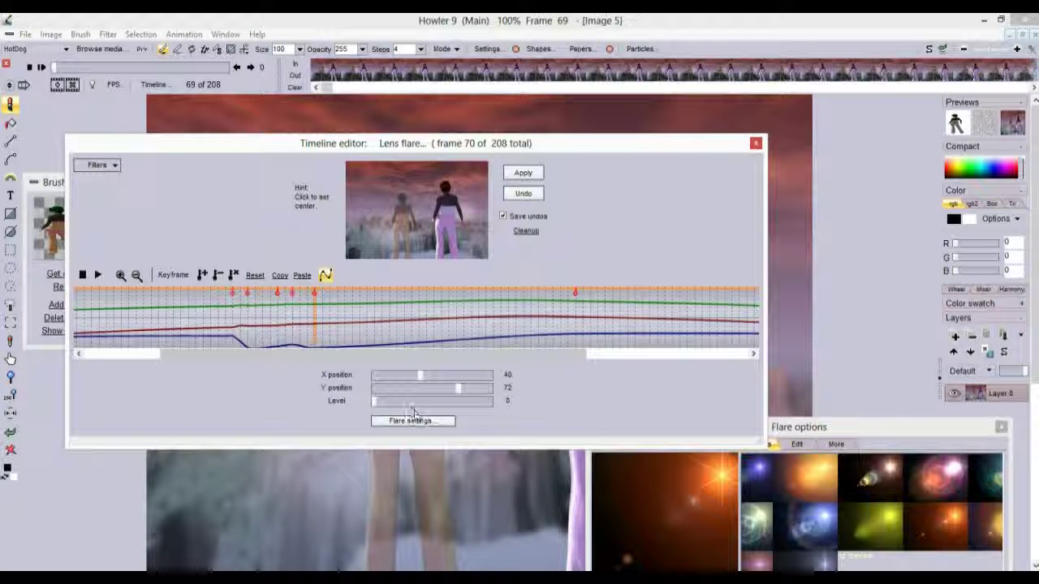
Key the lens flare at frame 77 with its level at 0 and at frame 79 with its level at 61.
drag(322, 313, 377, 316)
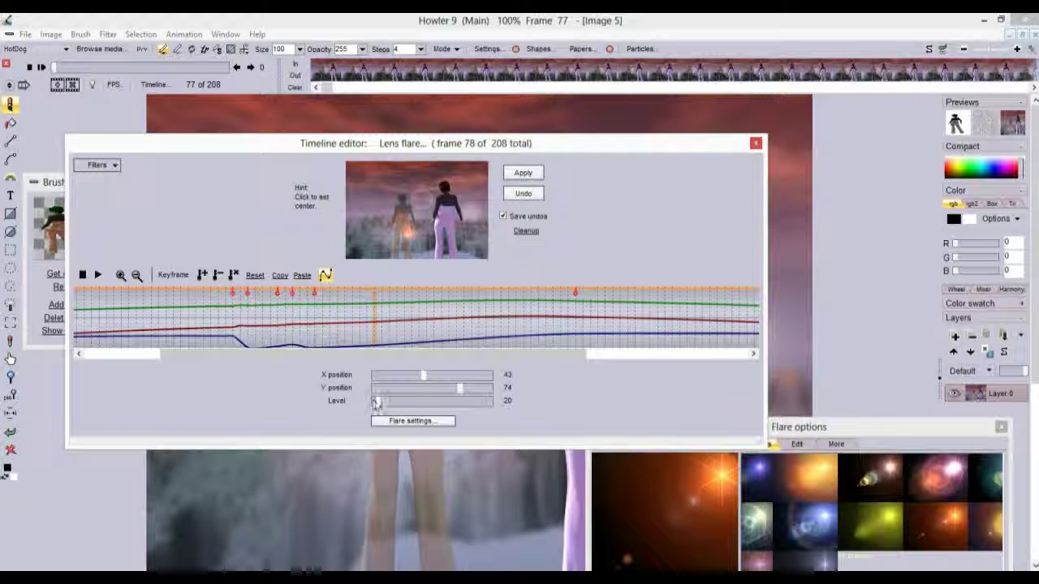
click(203, 275)
drag(377, 339, 390, 334)
drag(383, 407, 388, 408)
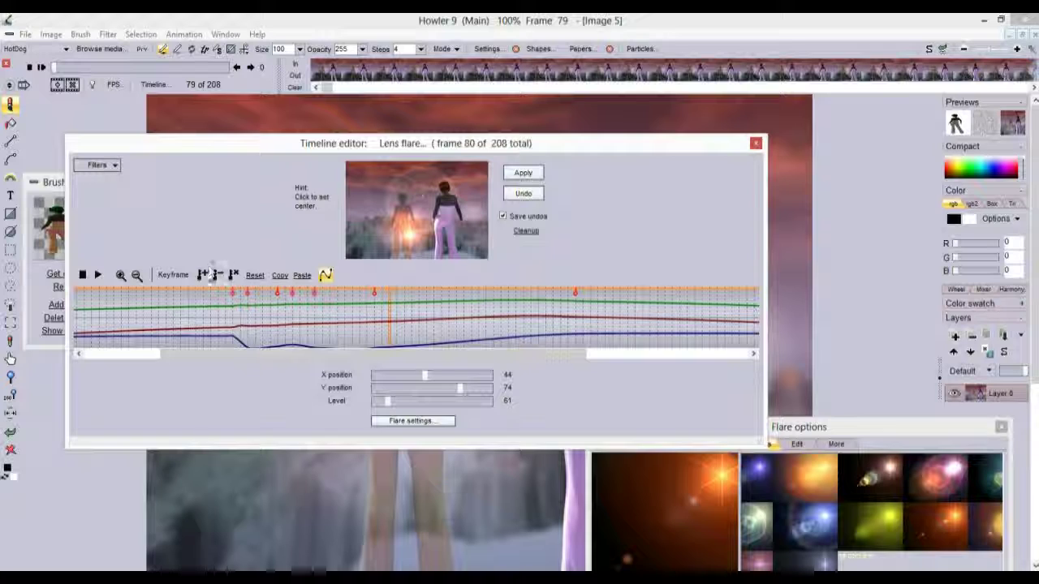
click(205, 275)
Key the lens flare's interpolated settings at frame 119, just before the flare passes behind the smaller figure.
drag(391, 332, 479, 333)
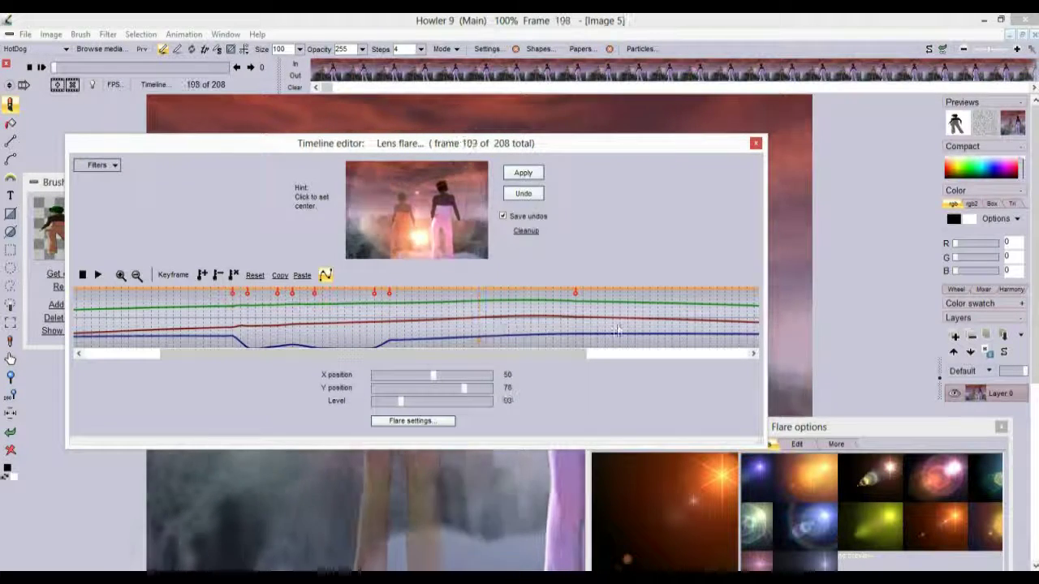
click(649, 331)
drag(694, 325, 717, 329)
drag(625, 358, 712, 359)
drag(243, 319, 207, 318)
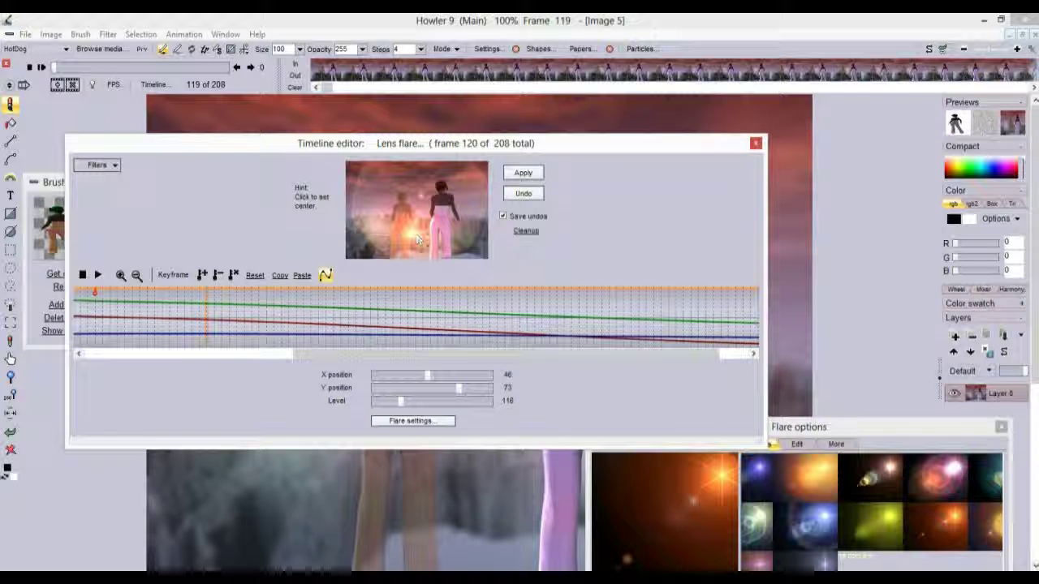
click(202, 275)
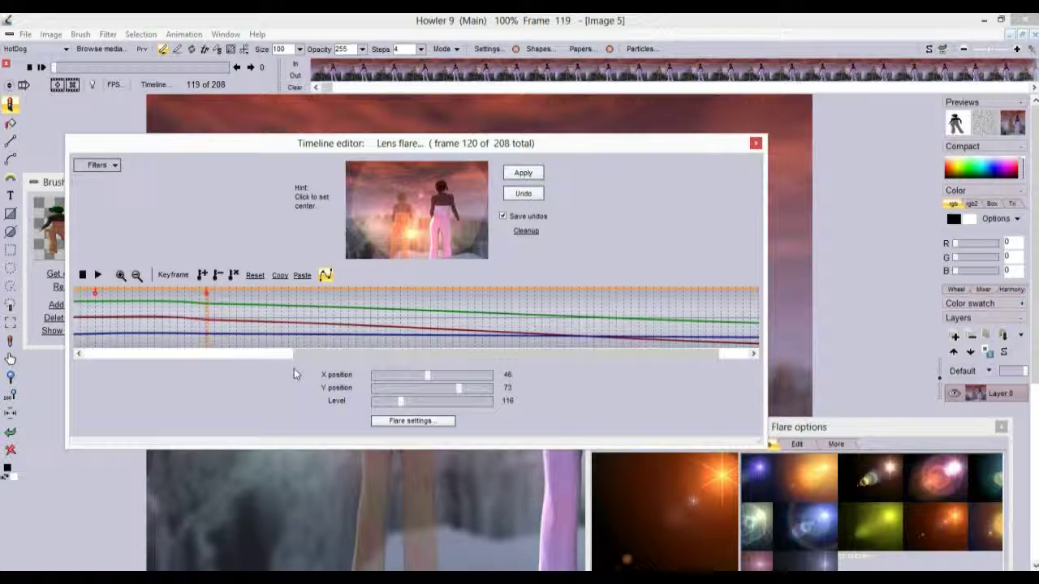
Key the lens flare at frame 121 with its level dropped to 0.
click(215, 302)
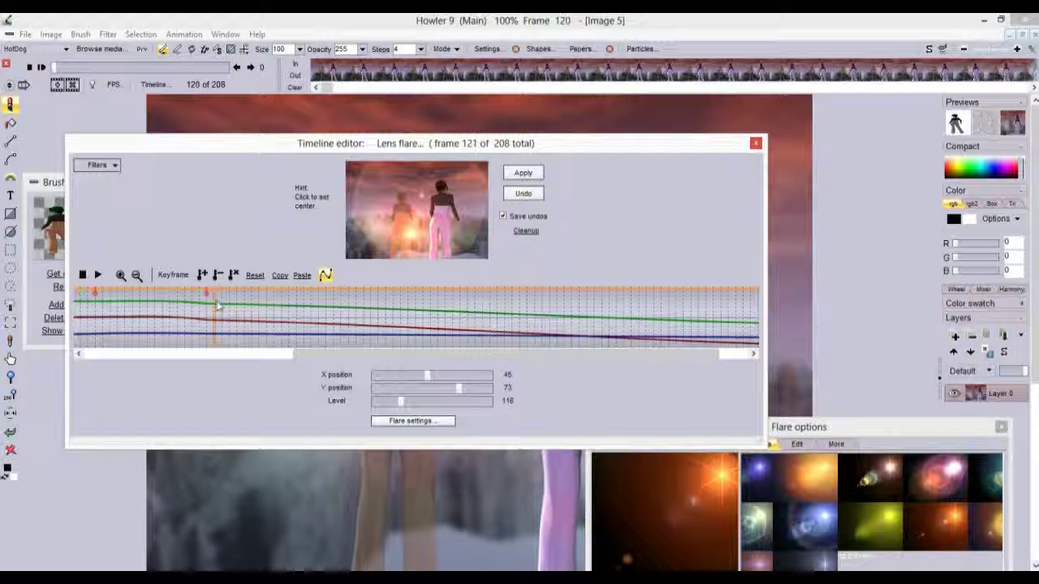
click(222, 318)
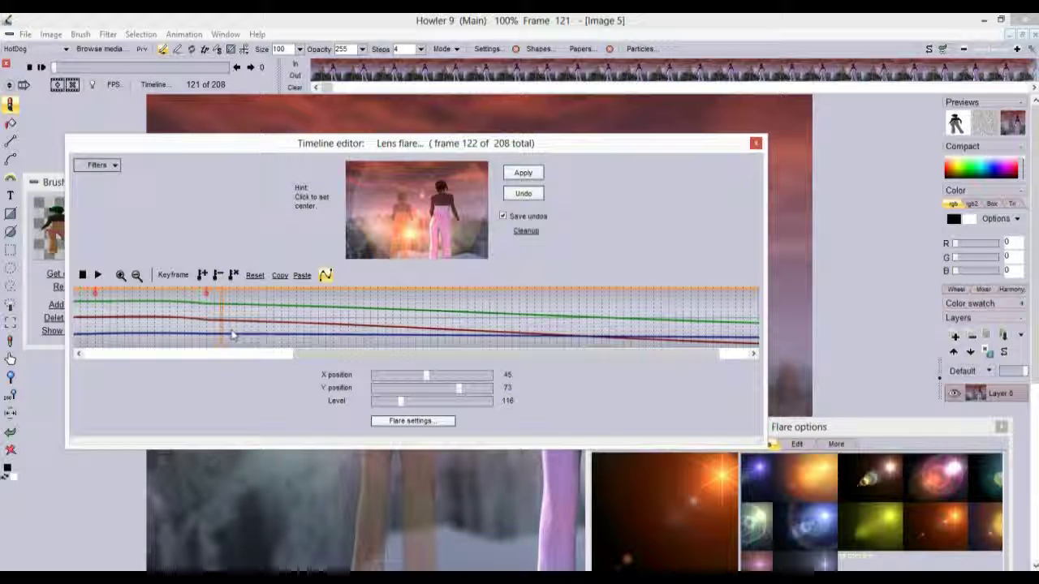
drag(399, 401, 369, 412)
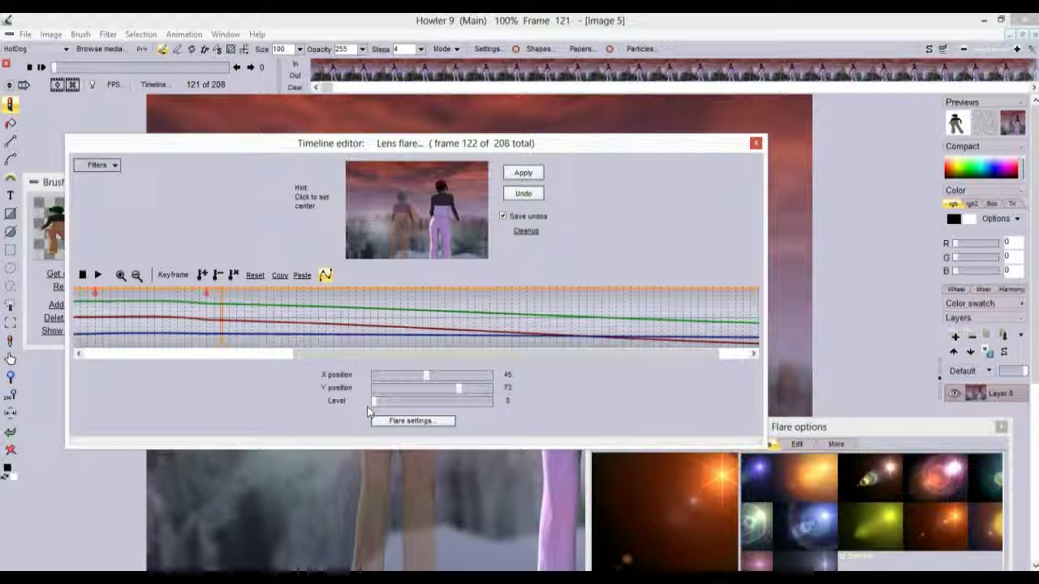
click(202, 275)
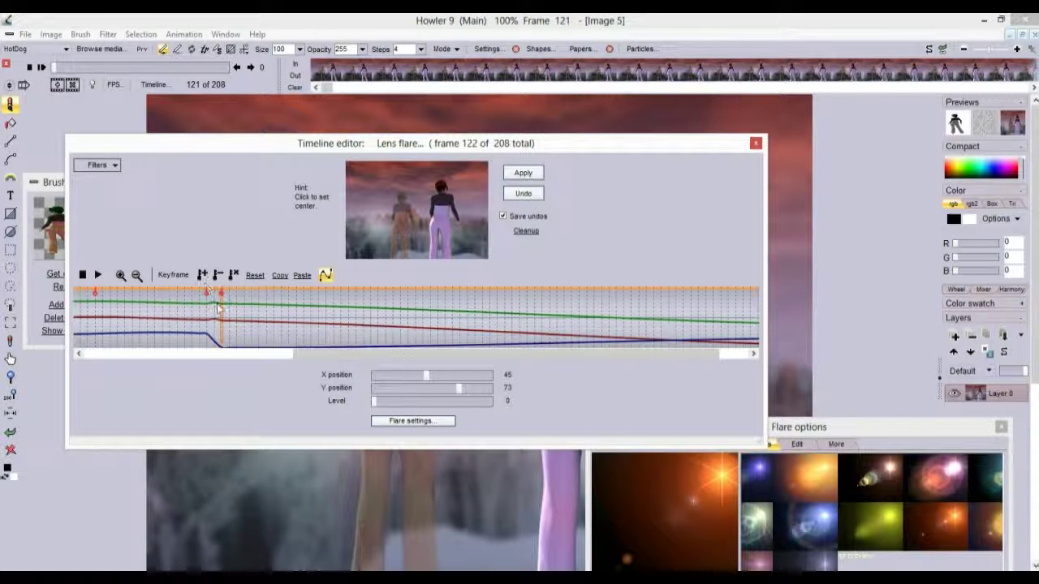
Key the lens flare at frame 148 with its level at 0 and at frame 151 with its level at 105.
mouse_move(237, 311)
mouse_down()
mouse_move(443, 307)
mouse_move(421, 307)
mouse_up()
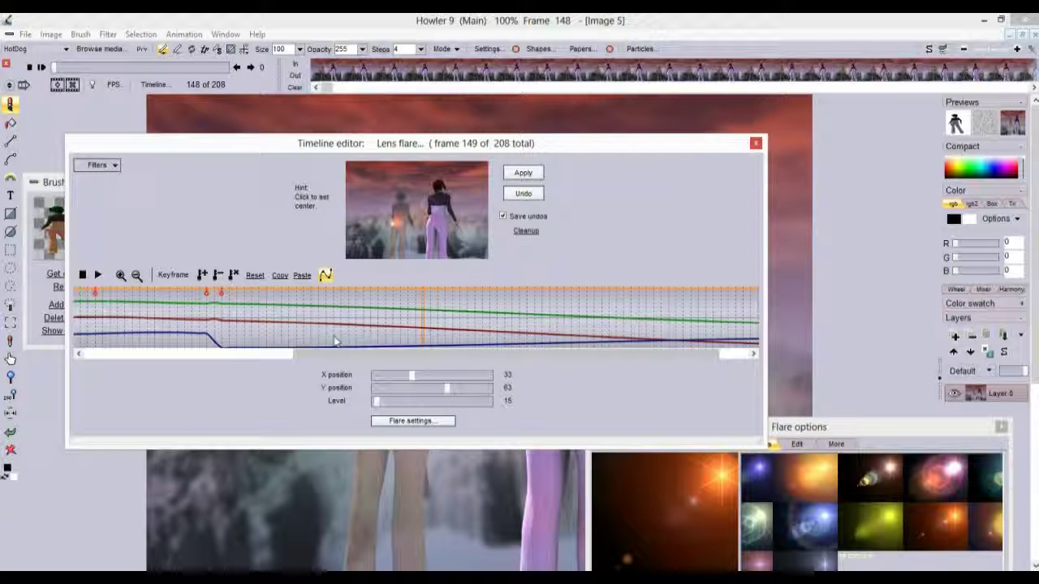
click(202, 275)
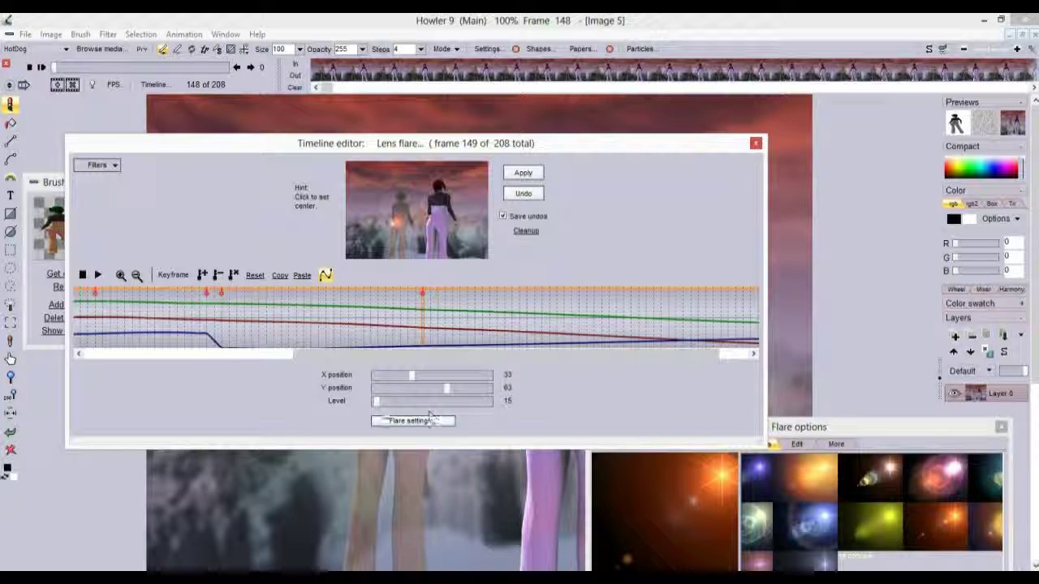
drag(379, 403, 301, 395)
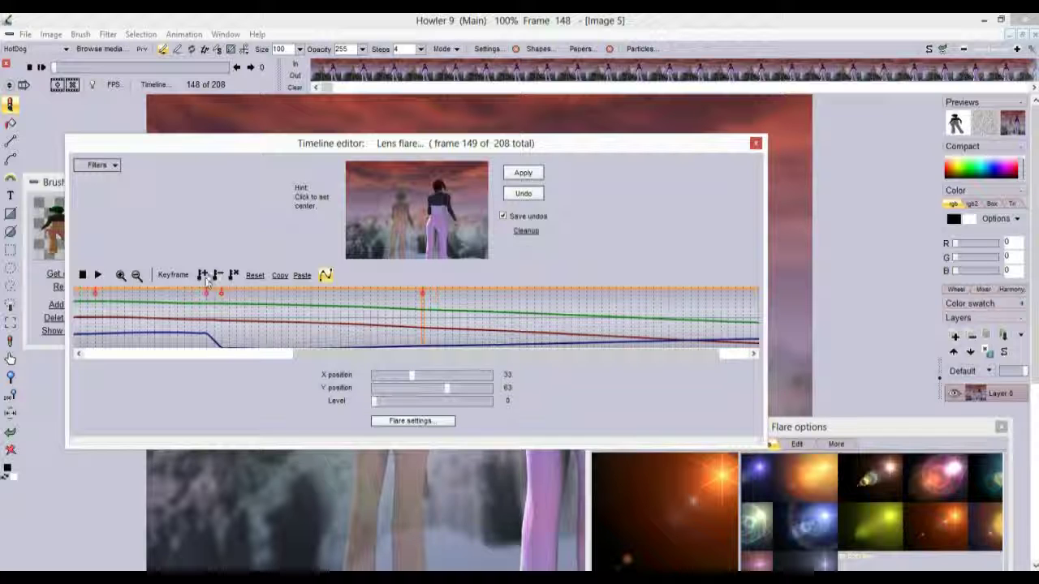
click(447, 329)
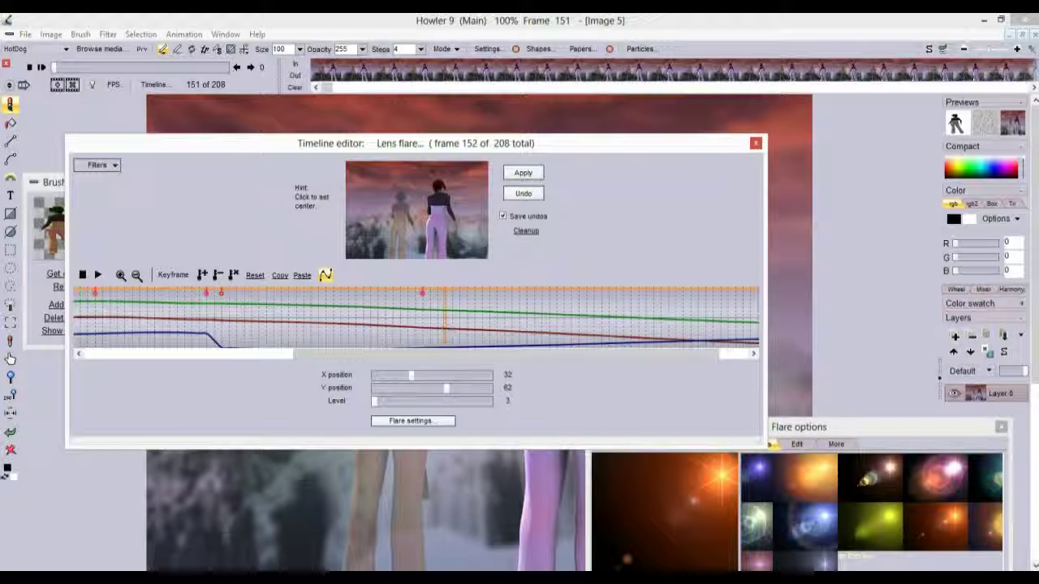
drag(375, 400, 398, 403)
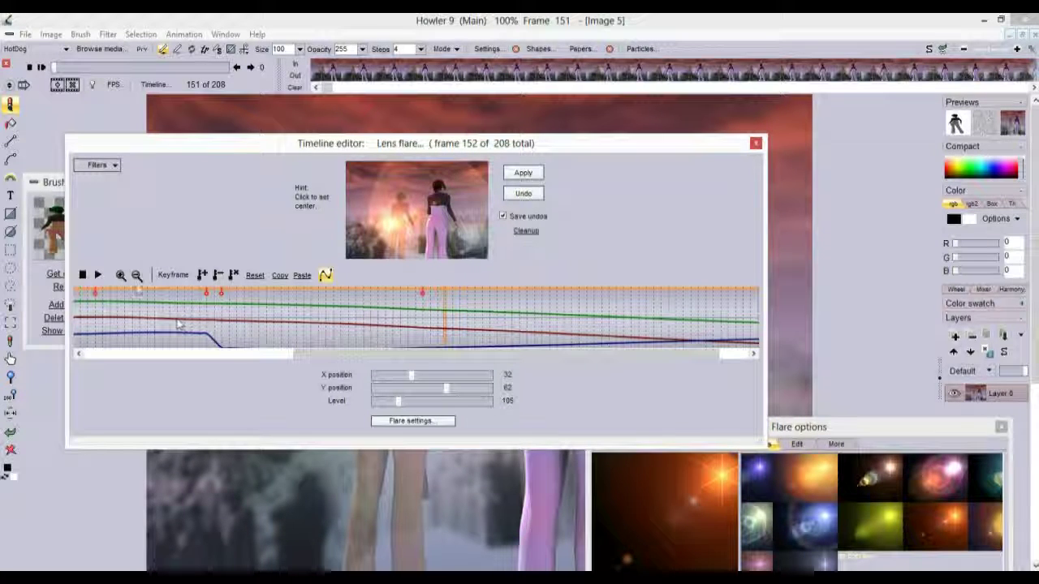
click(203, 275)
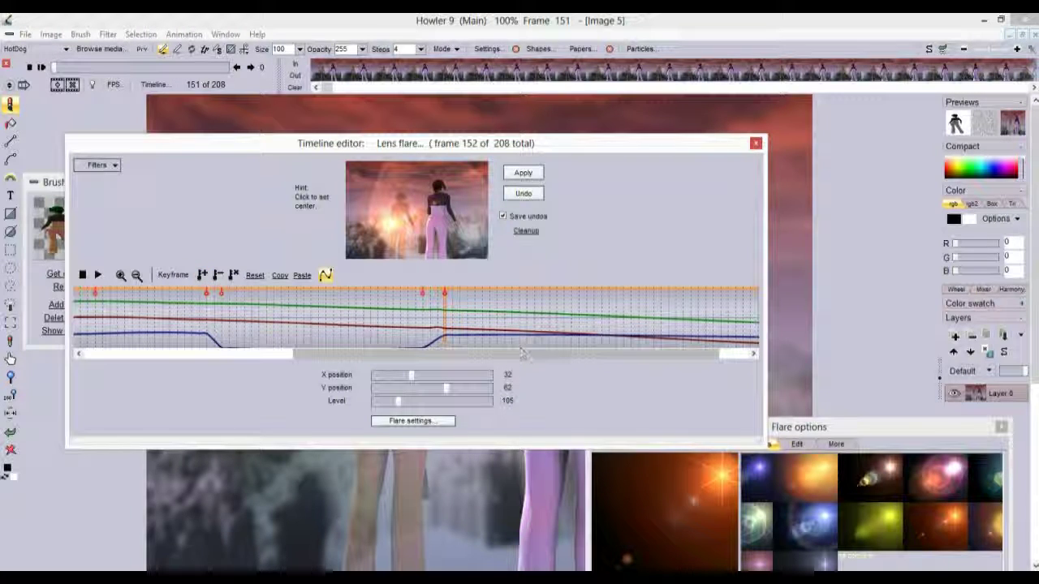
Shift the flare keyframes at frames 77 and 79 about three frames later, and move the level 27 keyframe to frame 67.
click(136, 276)
click(137, 277)
click(136, 276)
click(136, 276)
click(136, 275)
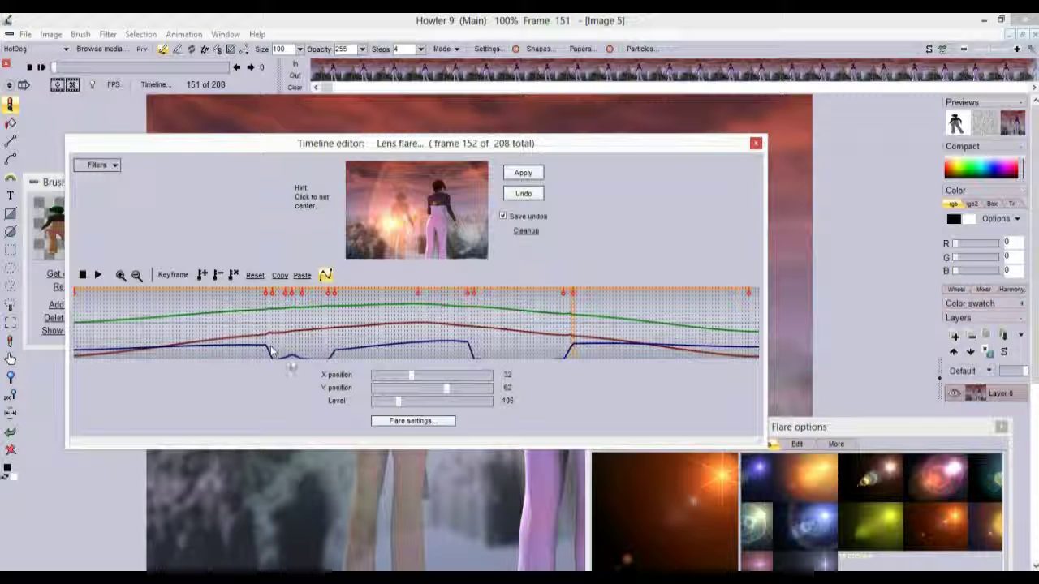
drag(257, 322, 334, 290)
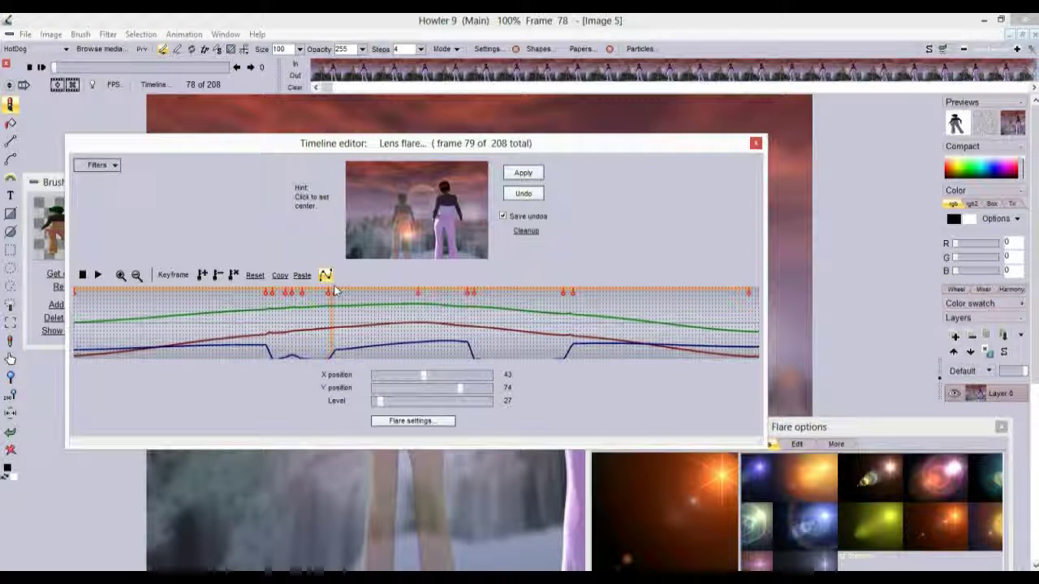
click(408, 241)
click(338, 315)
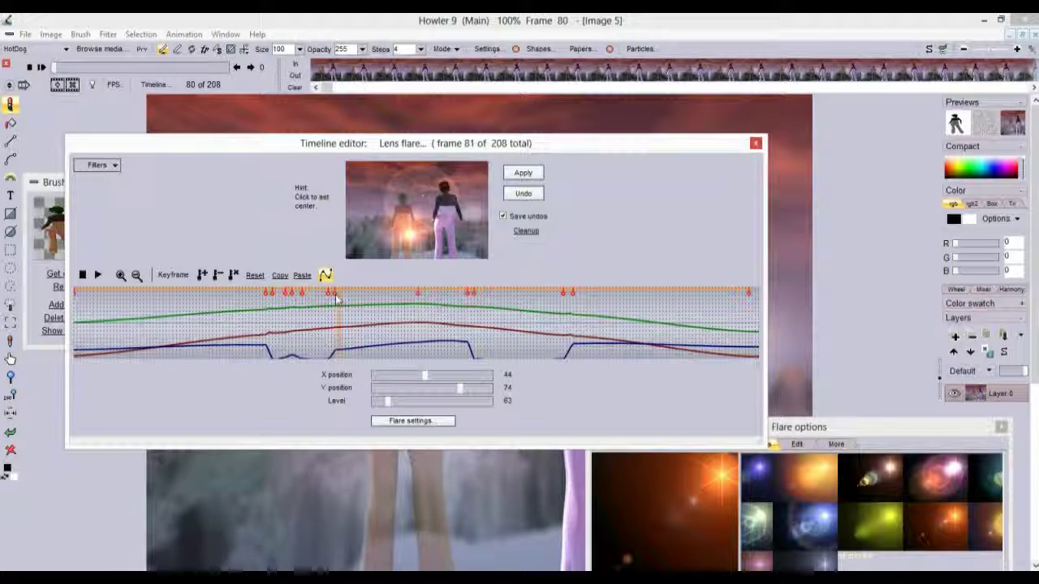
click(345, 297)
click(340, 299)
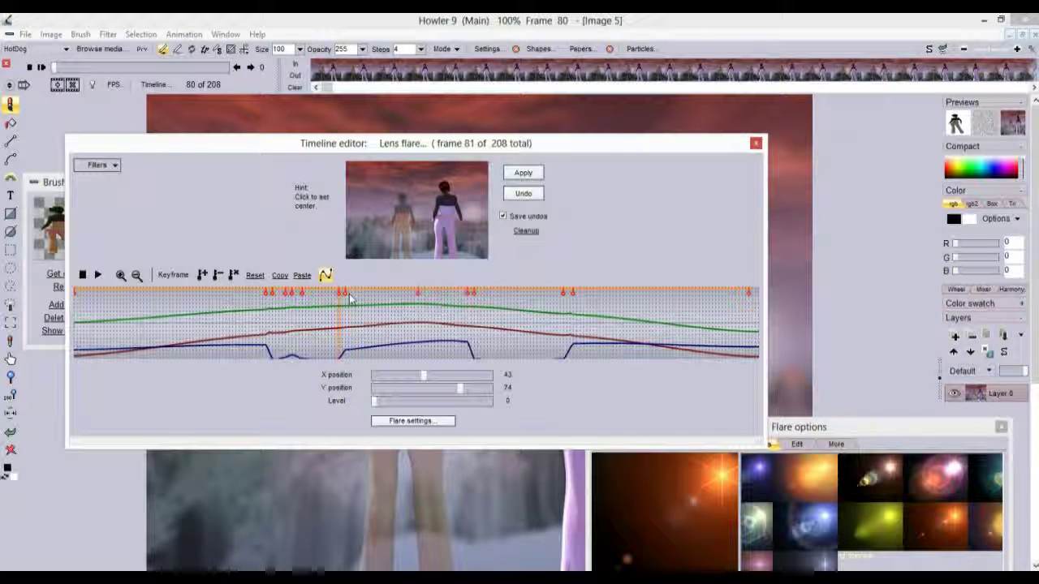
drag(301, 296, 298, 297)
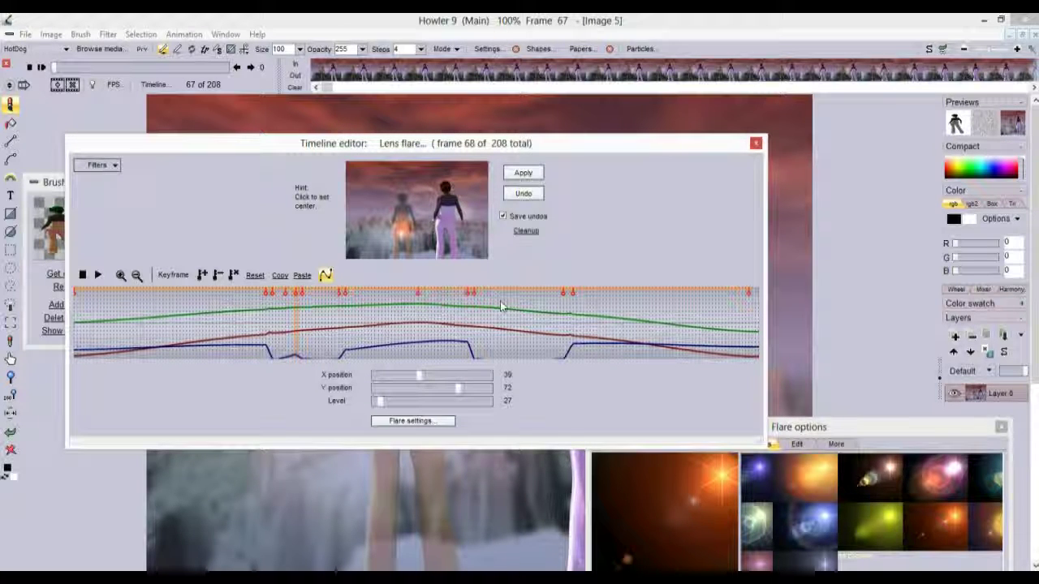
Shift the flare keyframes at frames 119 and 121 slightly earlier, and move those at frames 148 and 151 to frames 149 and 152.
click(552, 323)
mouse_move(548, 321)
mouse_down()
mouse_move(425, 320)
mouse_move(588, 320)
mouse_move(469, 329)
mouse_move(584, 323)
mouse_move(552, 324)
mouse_move(582, 301)
mouse_move(575, 307)
mouse_up()
mouse_move(467, 299)
mouse_down()
mouse_move(450, 297)
mouse_move(483, 299)
mouse_move(461, 298)
mouse_move(473, 300)
mouse_up()
drag(565, 302, 568, 298)
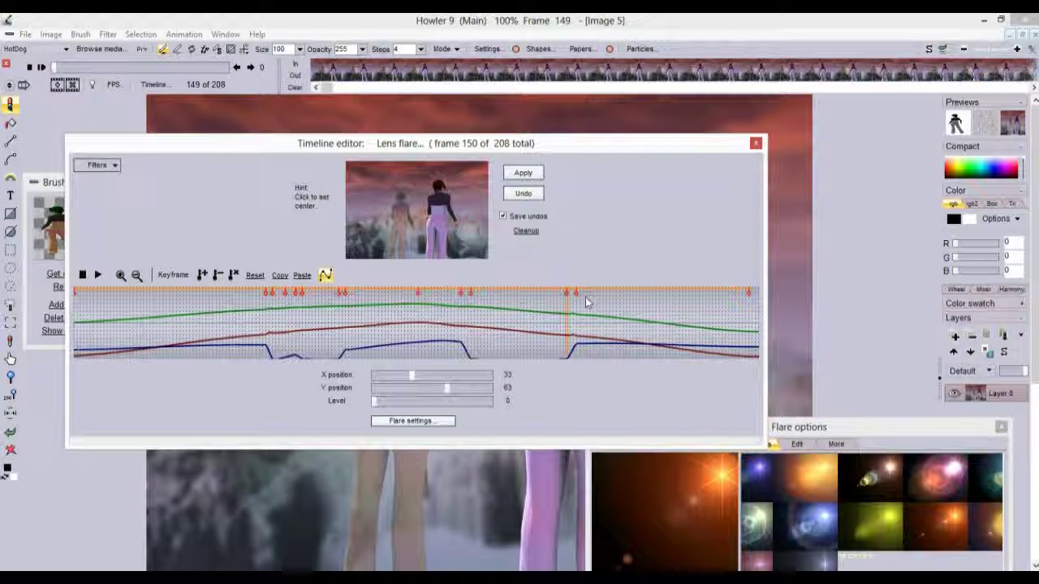
mouse_move(568, 311)
mouse_down()
mouse_move(578, 297)
mouse_move(696, 297)
mouse_move(575, 303)
mouse_up()
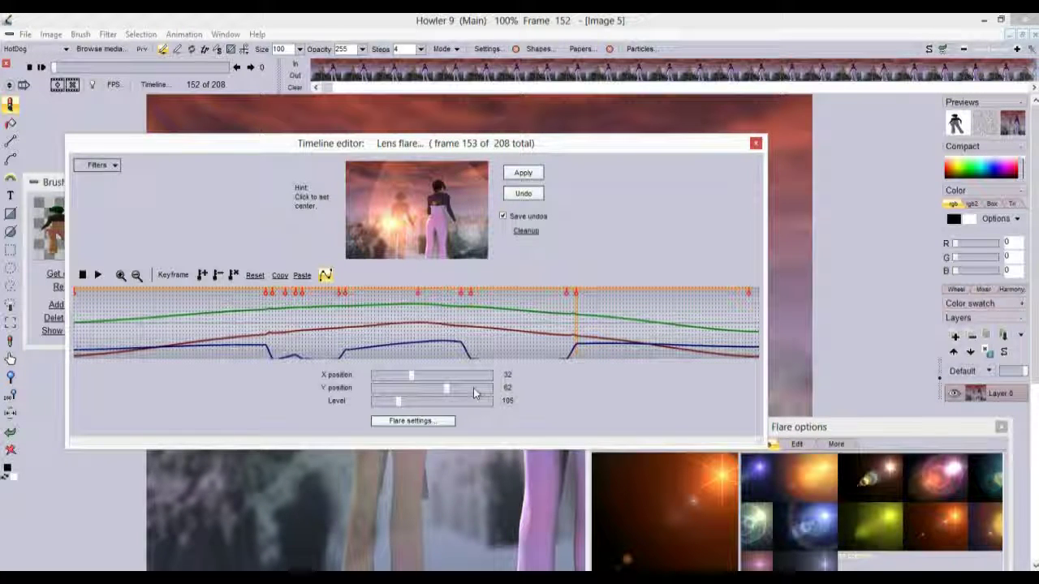
Set the flare level to 25 at the frame 120 keyframe, and move the frame 149 keyframe to frame 150 with level 27.
drag(569, 333, 471, 343)
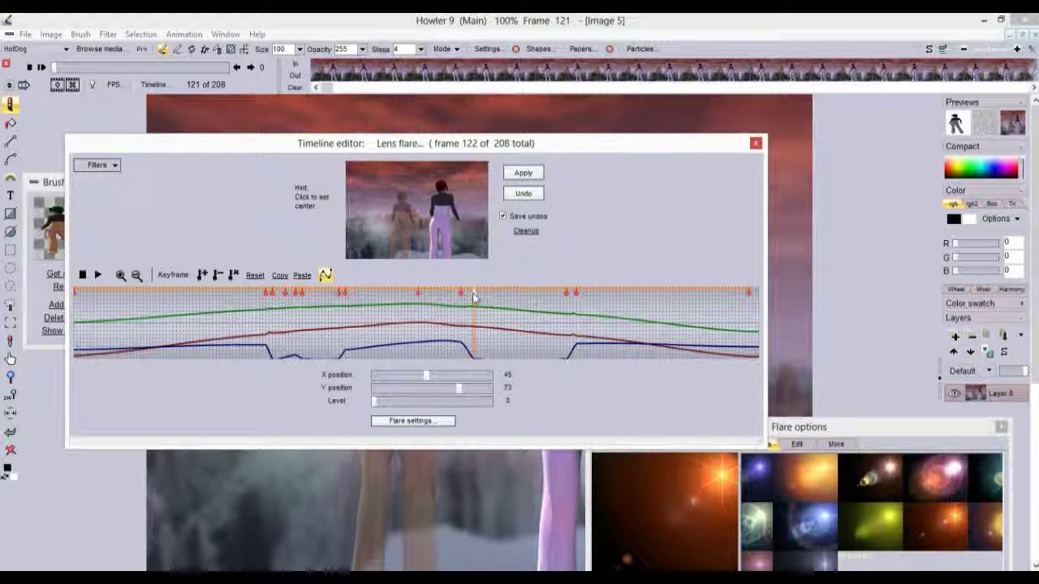
drag(381, 408, 385, 405)
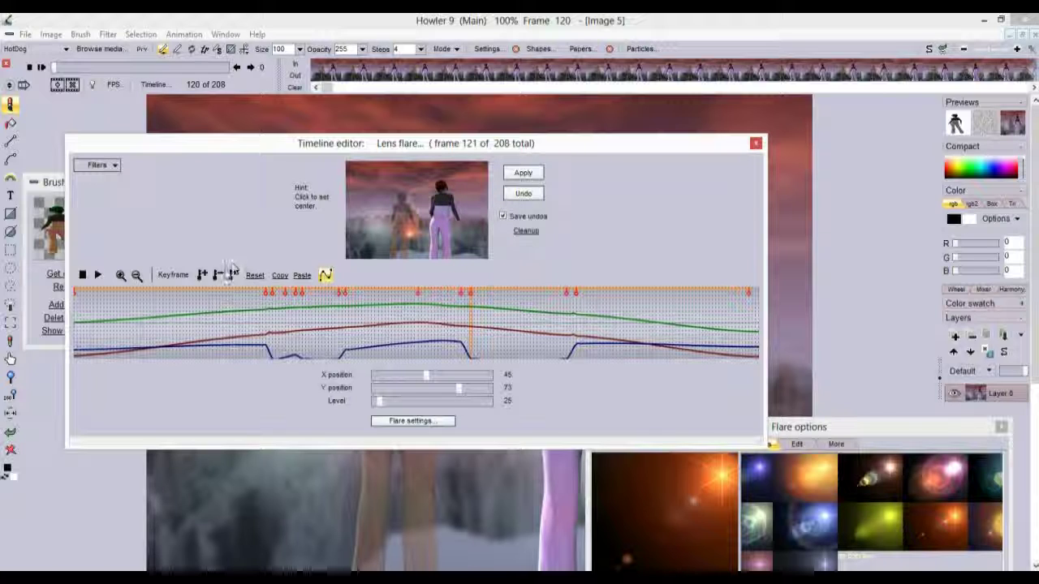
drag(560, 351, 572, 300)
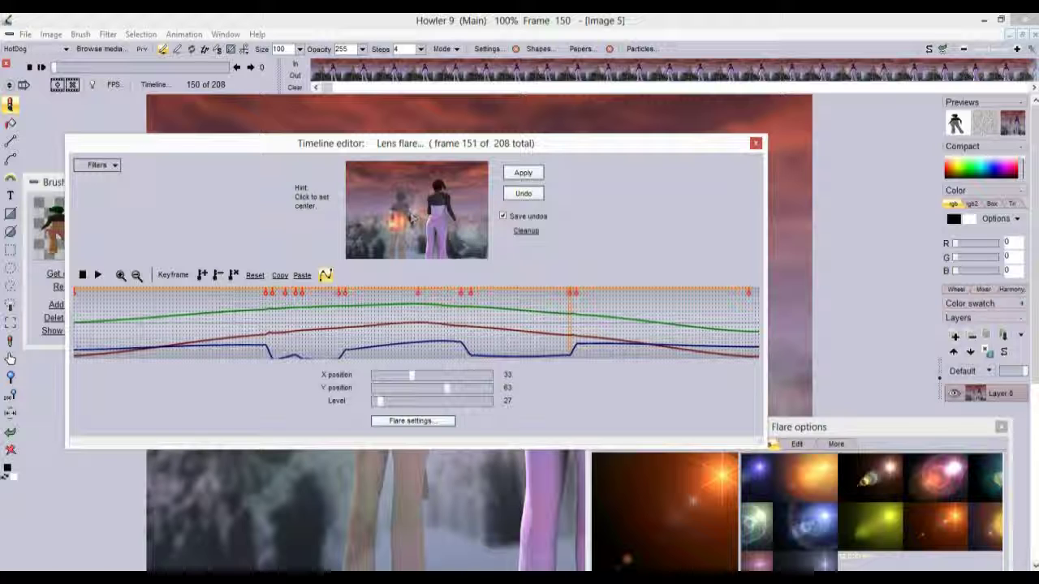
Apply the keyframed lens flare to the whole animation, and close the Timeline editor and the flare options.
mouse_move(438, 323)
mouse_down()
mouse_move(549, 325)
mouse_move(417, 325)
mouse_move(621, 325)
mouse_move(368, 324)
mouse_move(690, 311)
mouse_up()
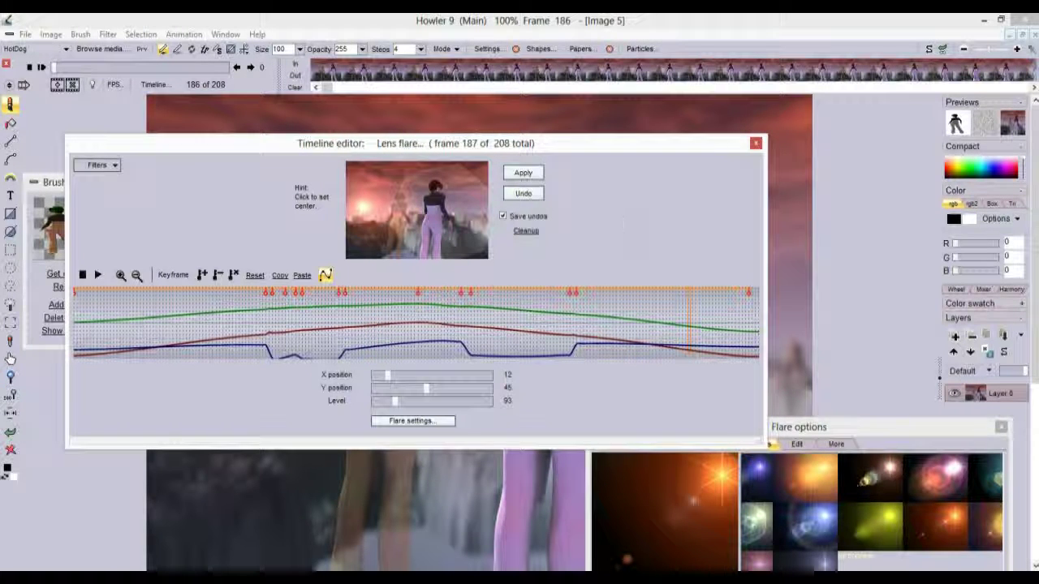
click(523, 173)
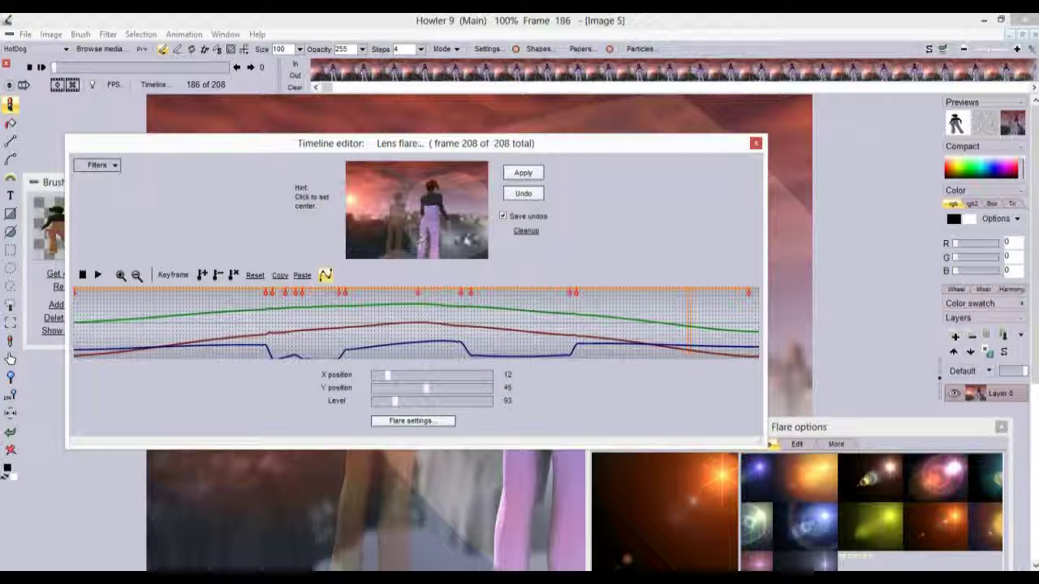
click(756, 144)
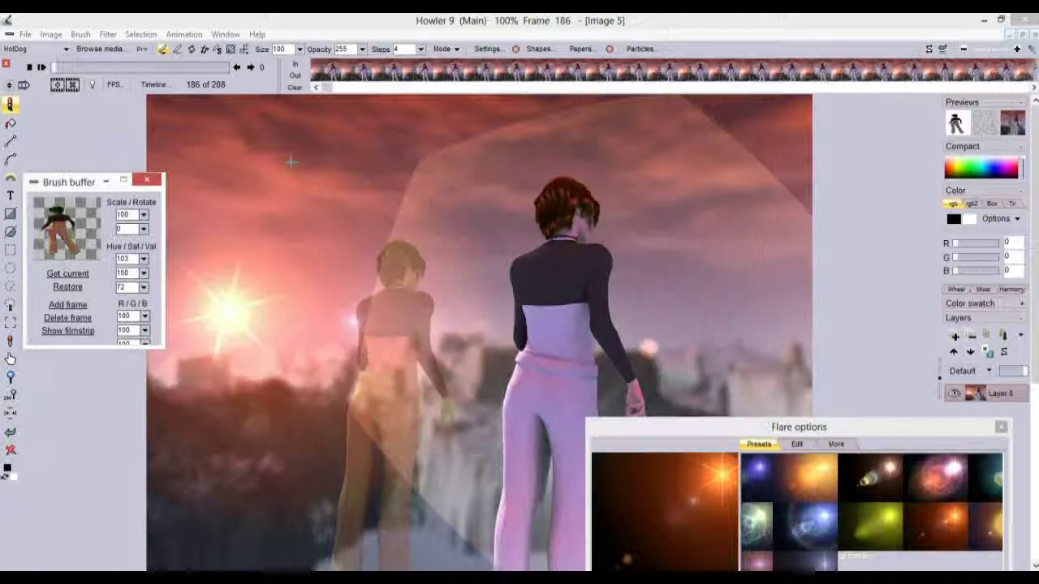
click(1003, 427)
click(27, 66)
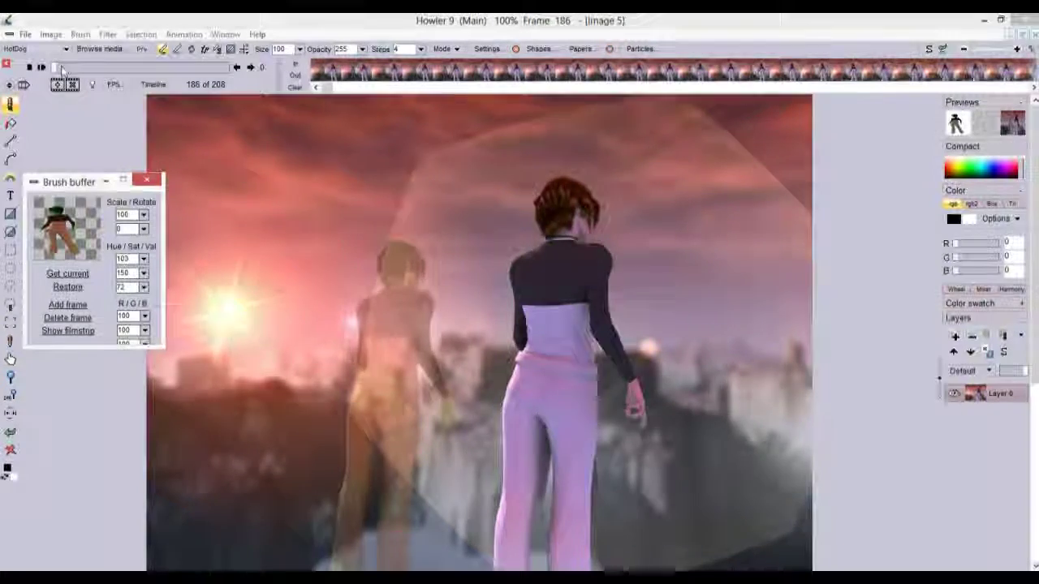